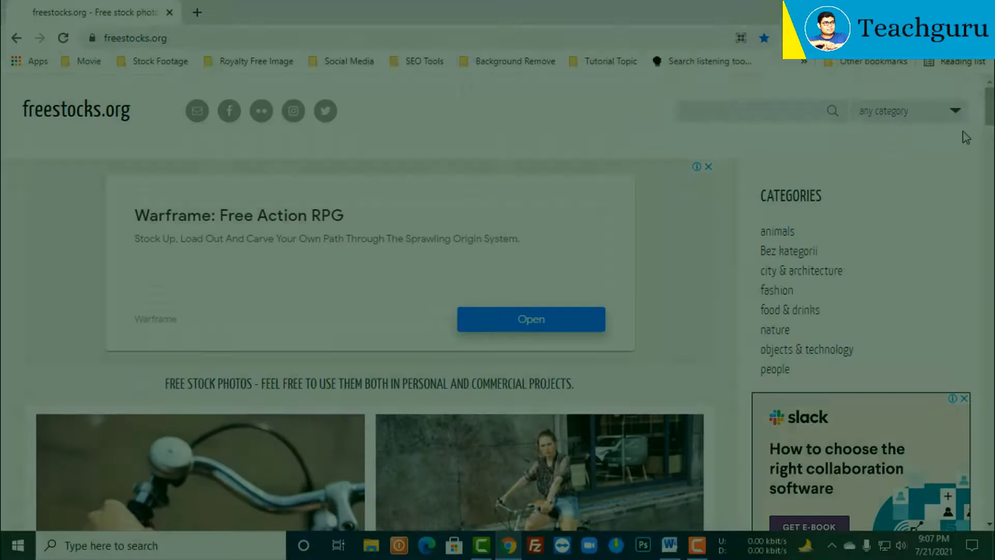
Step: Look through the free stock photos on the freestocks.org home page, from the bicycle shots down to the dog pictures
scroll(963, 138, "down", 7)
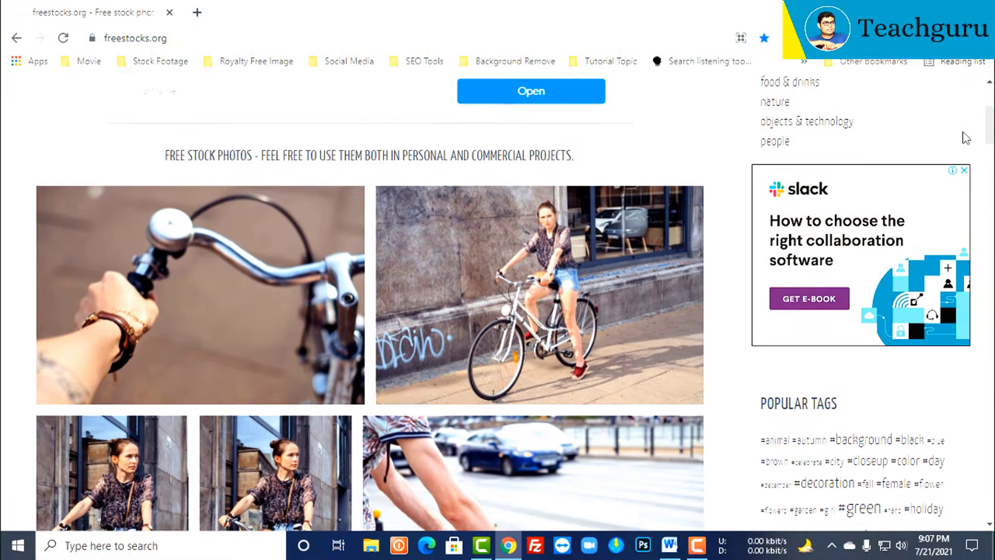
scroll(963, 138, "down", 6)
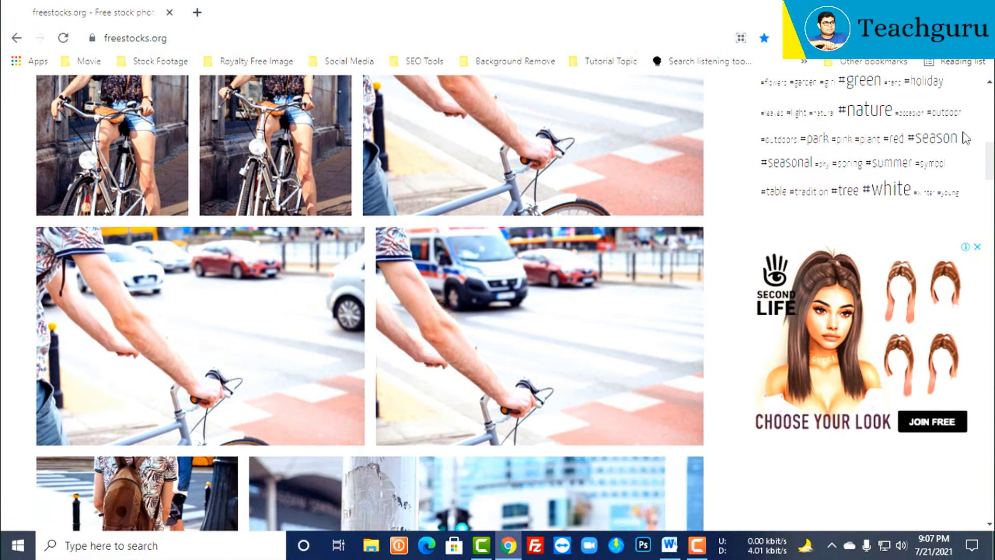
scroll(965, 138, "down", 3)
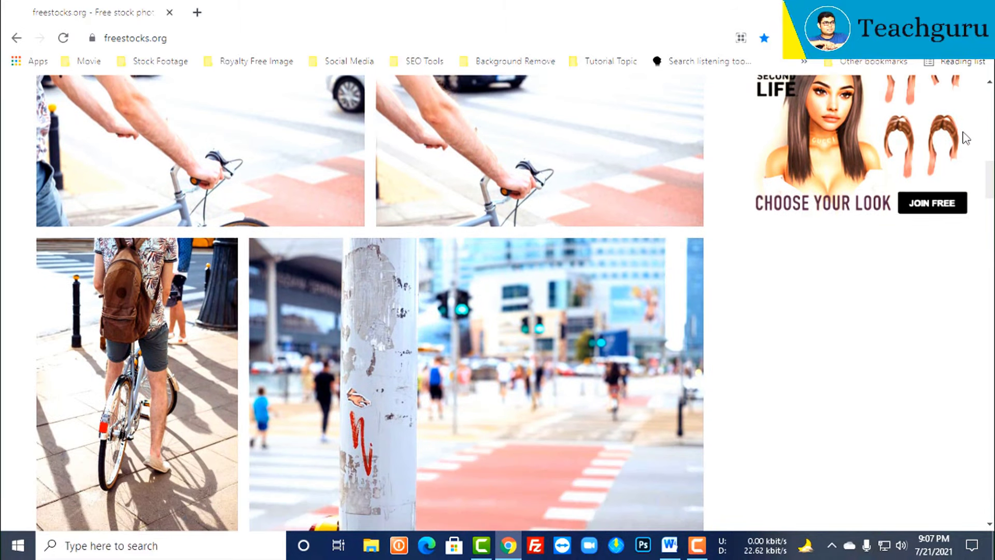
scroll(965, 138, "down", 4)
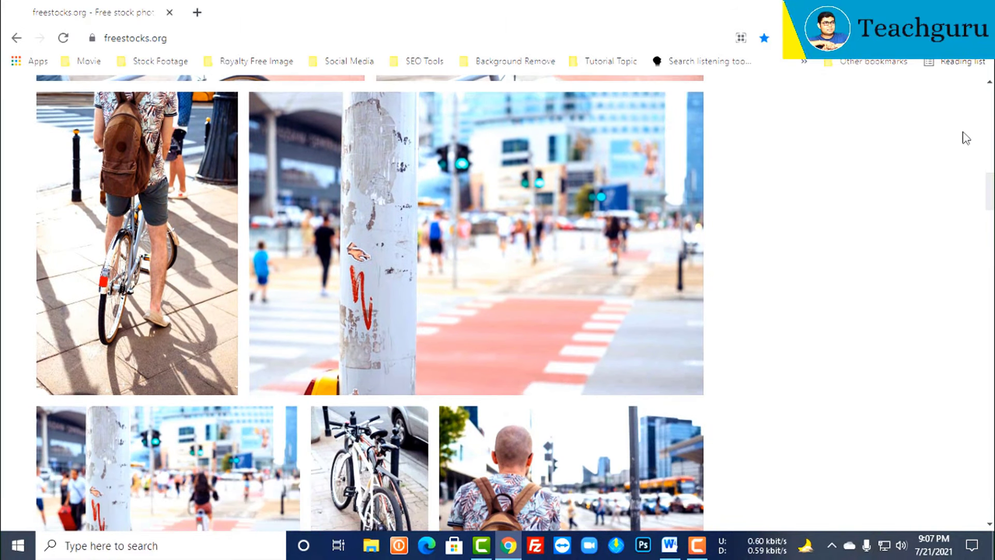
scroll(965, 138, "down", 2)
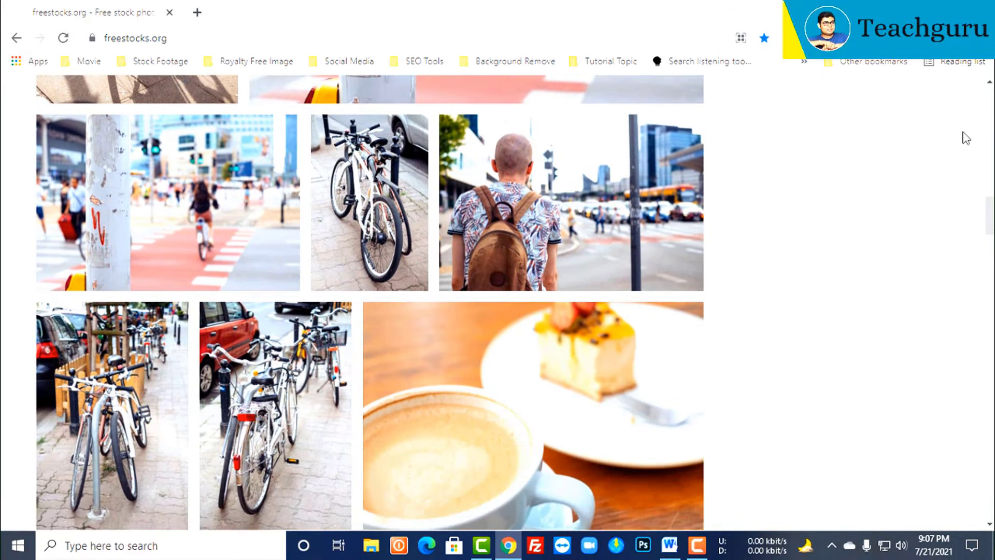
scroll(966, 138, "down", 6)
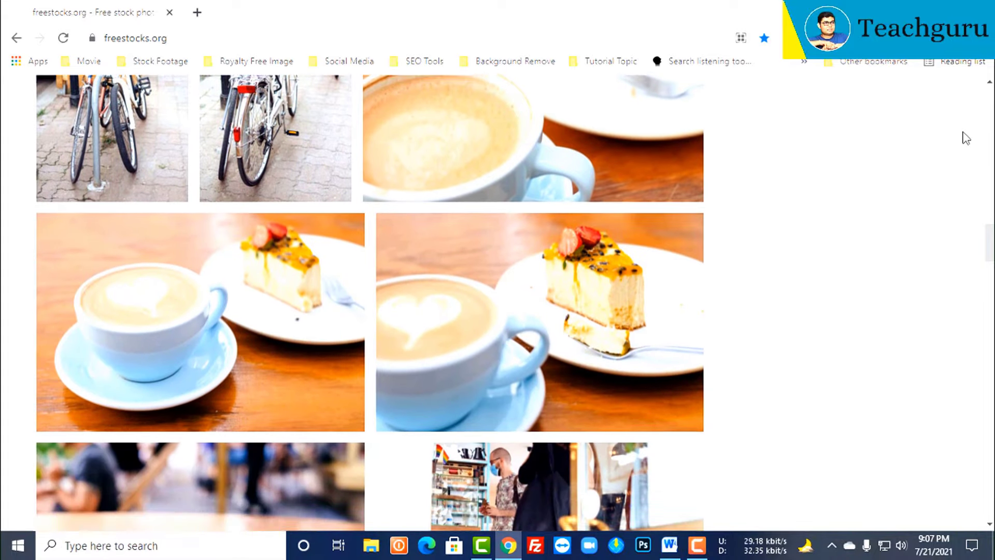
scroll(966, 138, "down", 6)
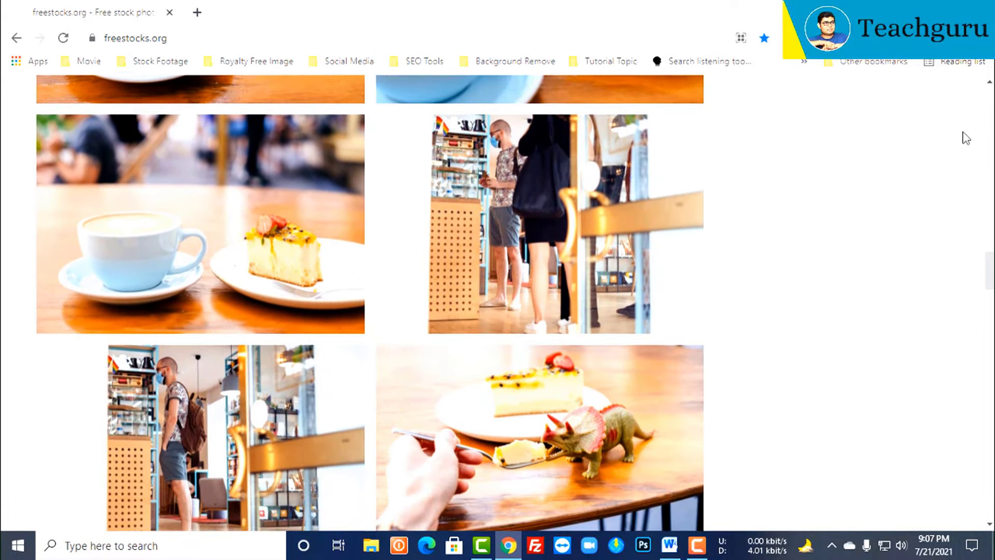
scroll(966, 137, "down", 5)
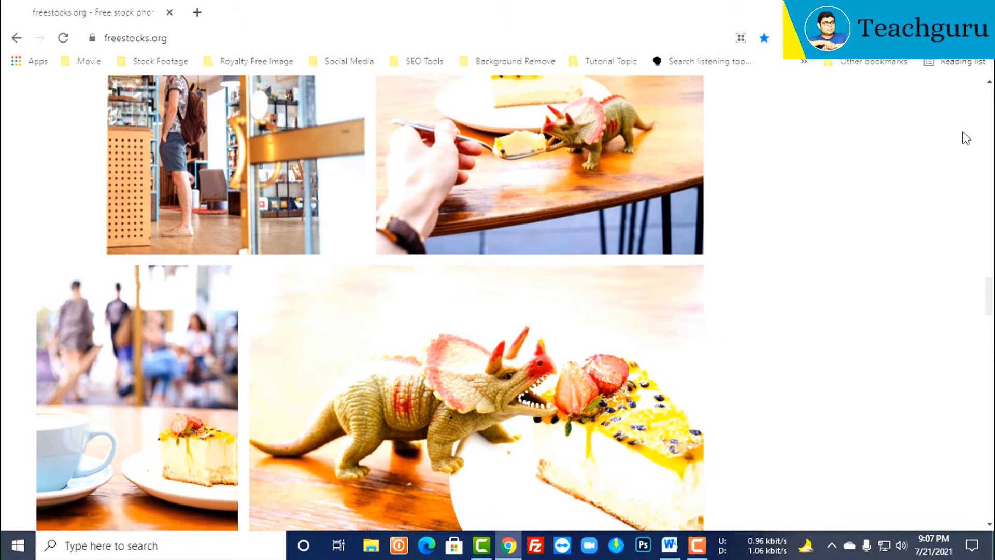
scroll(966, 138, "down", 1)
scroll(966, 138, "down", 1)
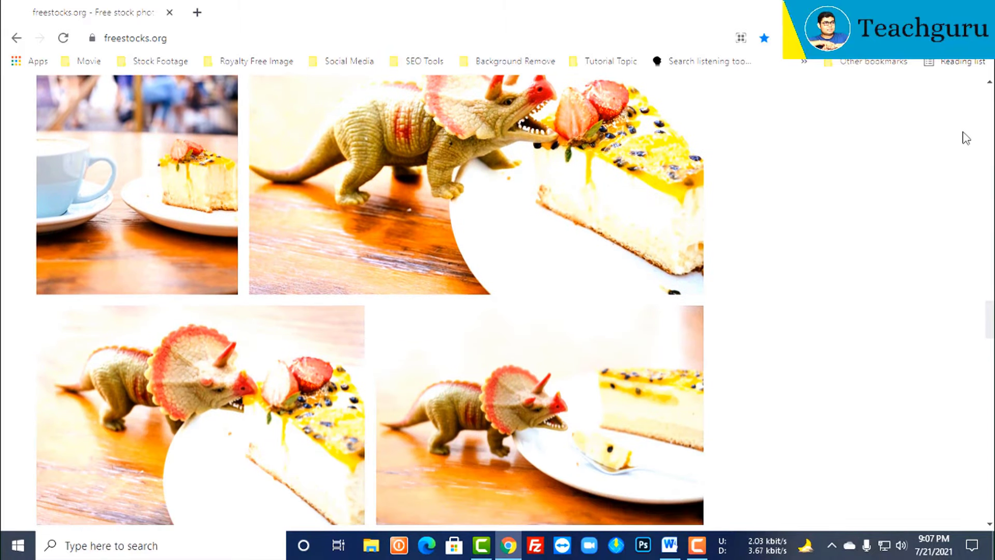
scroll(966, 138, "down", 7)
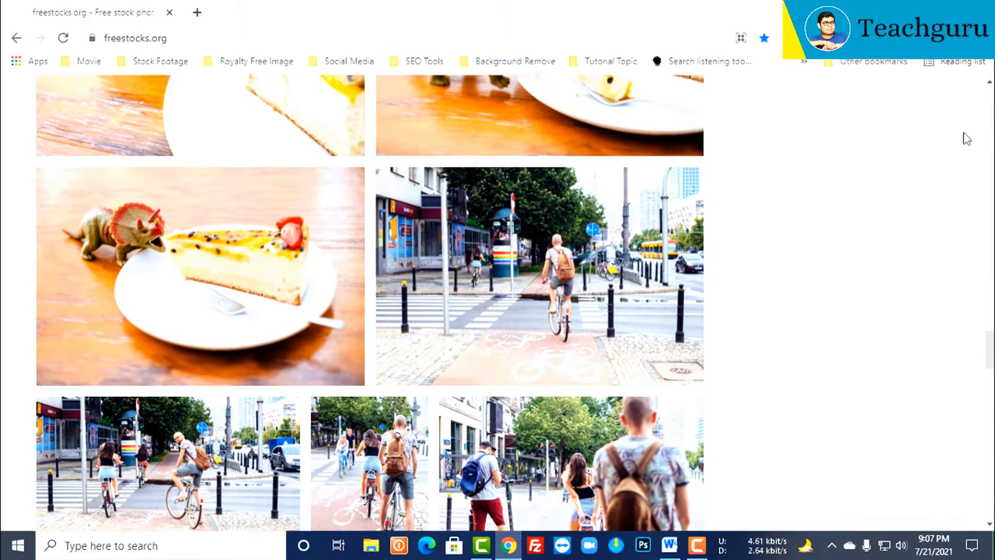
scroll(966, 139, "down", 2)
scroll(967, 138, "down", 9)
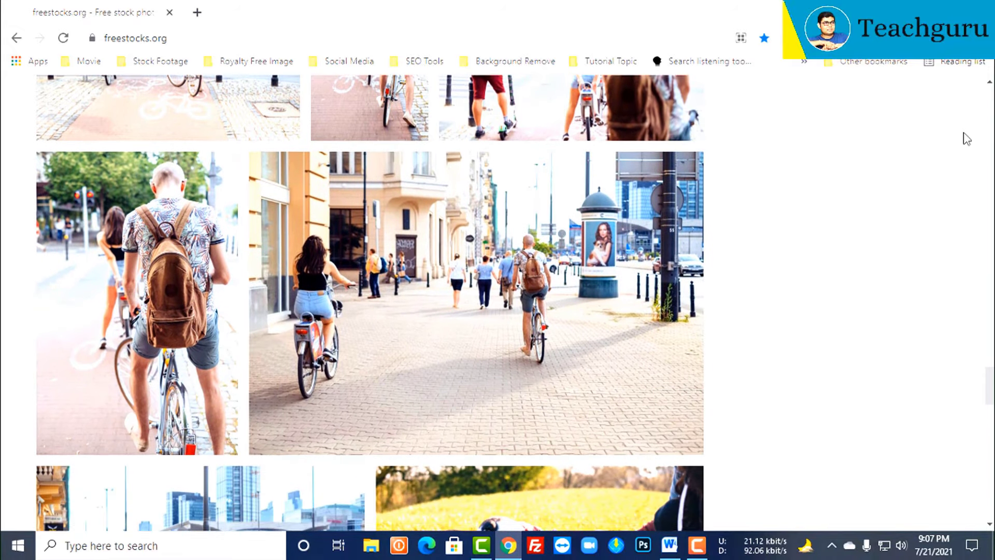
scroll(967, 139, "down", 7)
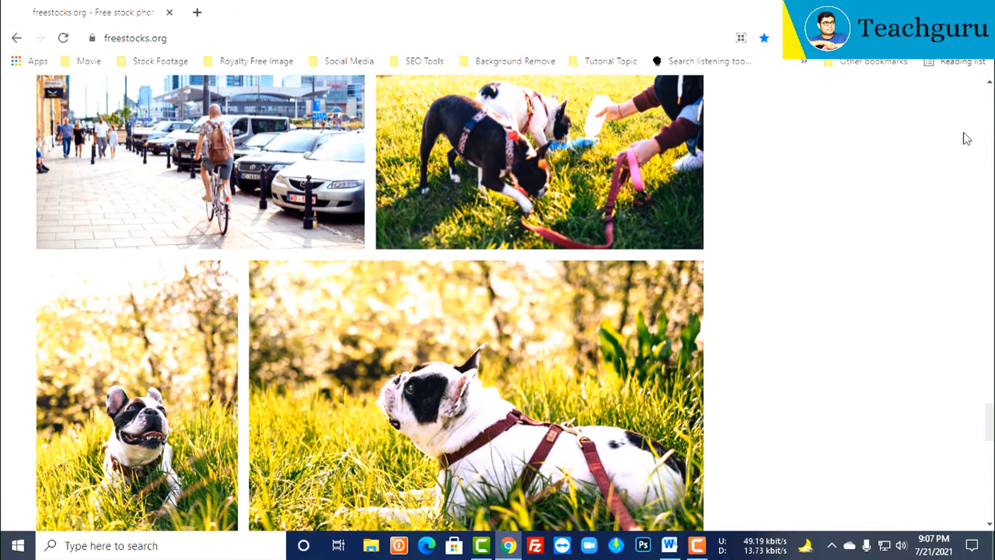
scroll(966, 139, "down", 3)
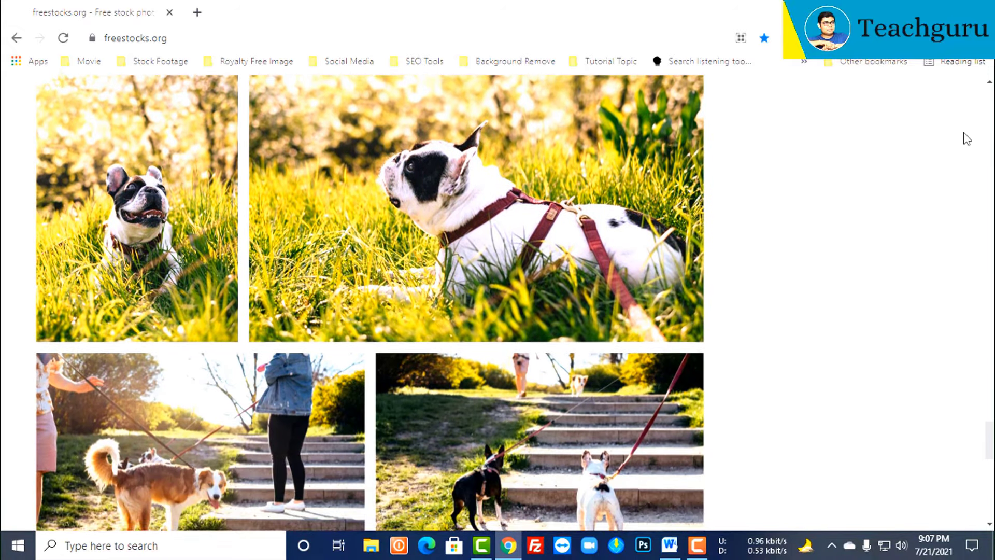
scroll(966, 139, "down", 1)
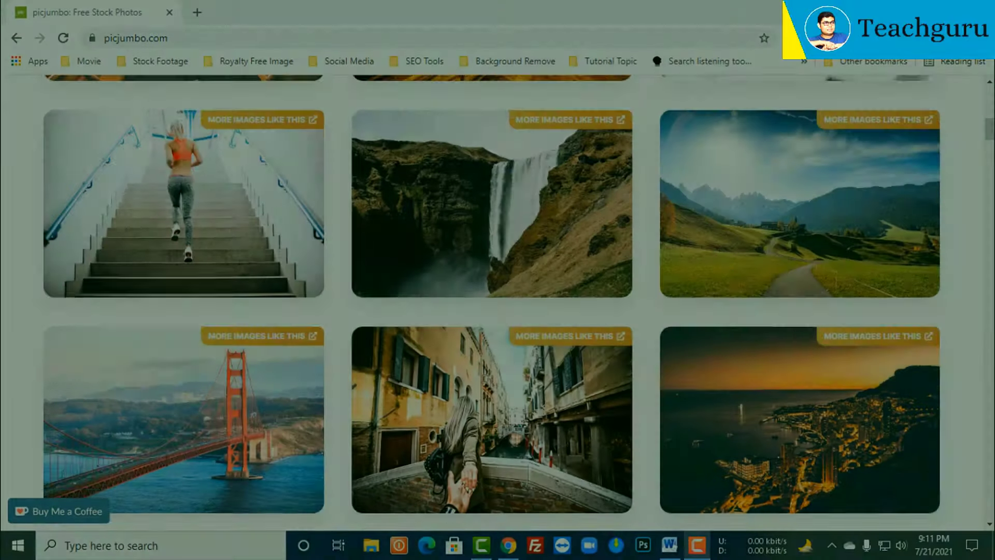
Step: Look through the popular free stock photos on the picjumbo.com home page down to the premium membership section
scroll(497, 290, "down", 4)
scroll(498, 291, "down", 7)
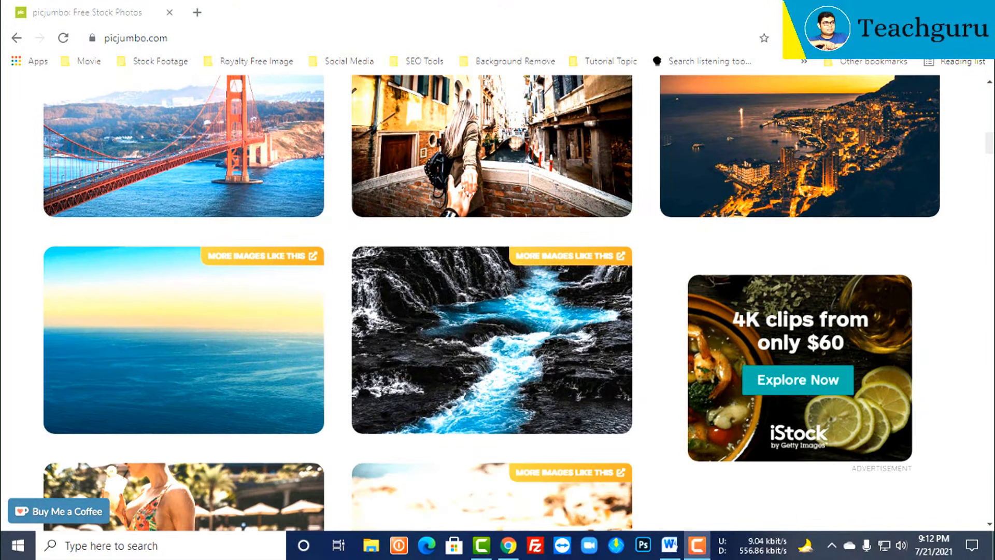
scroll(497, 290, "down", 8)
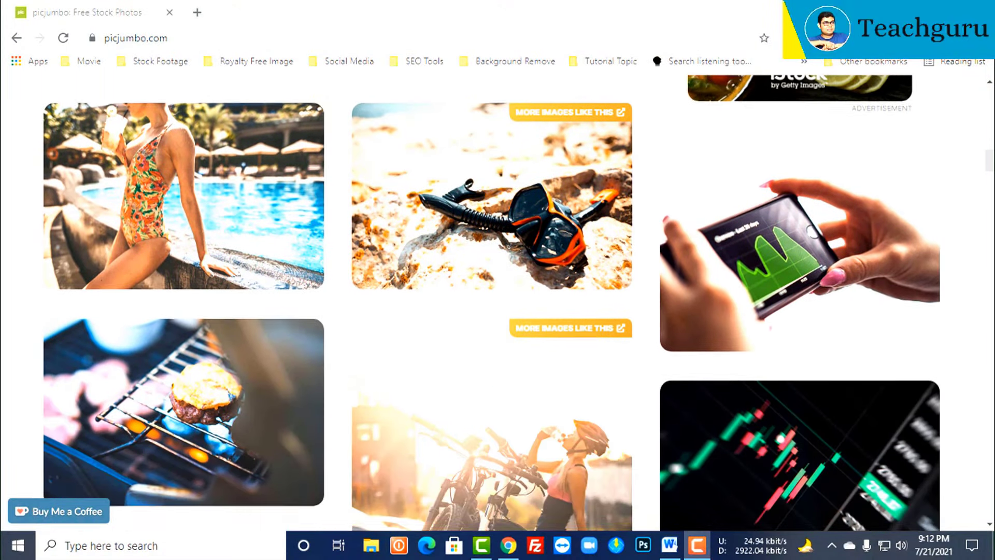
scroll(497, 291, "down", 3)
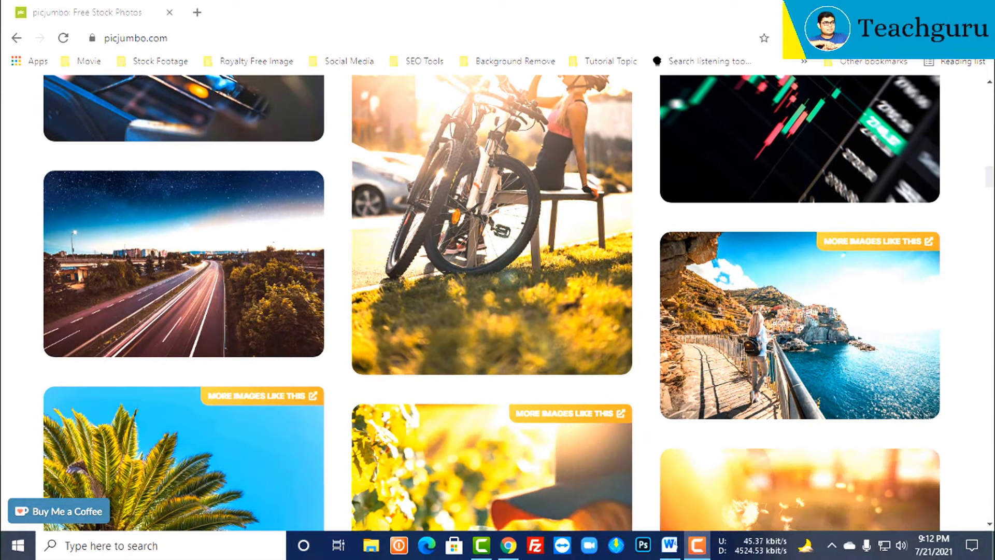
scroll(497, 291, "down", 6)
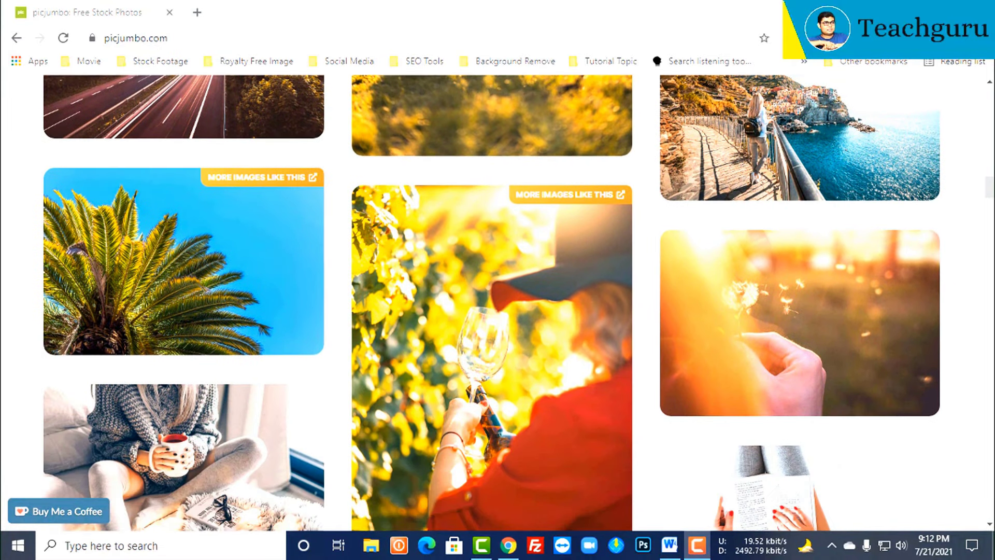
scroll(497, 291, "down", 6)
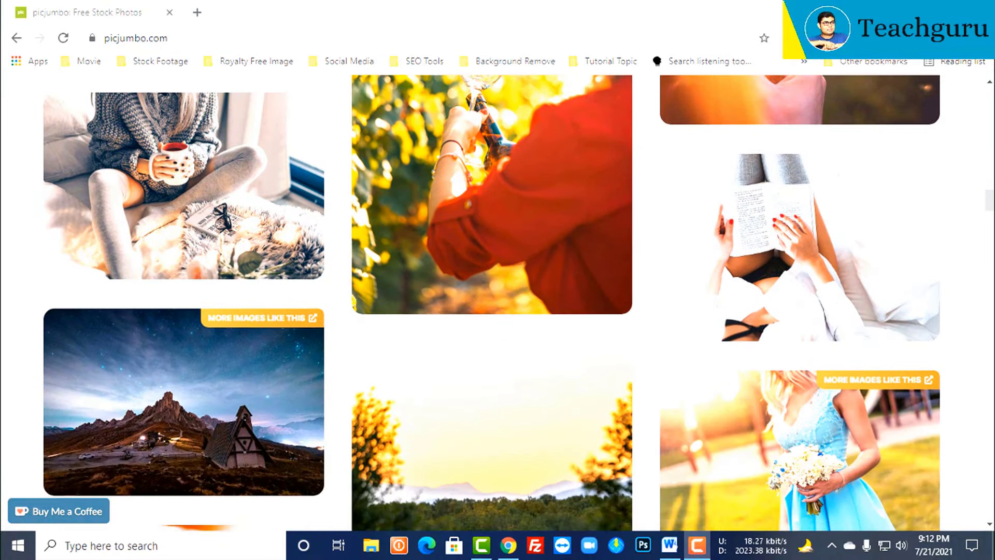
scroll(497, 290, "down", 5)
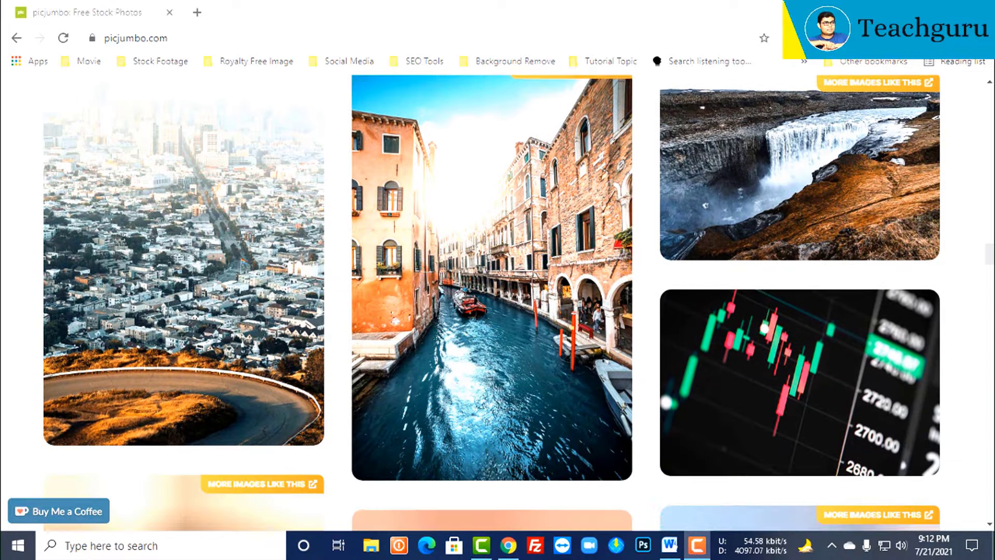
scroll(498, 290, "down", 5)
scroll(498, 290, "down", 3)
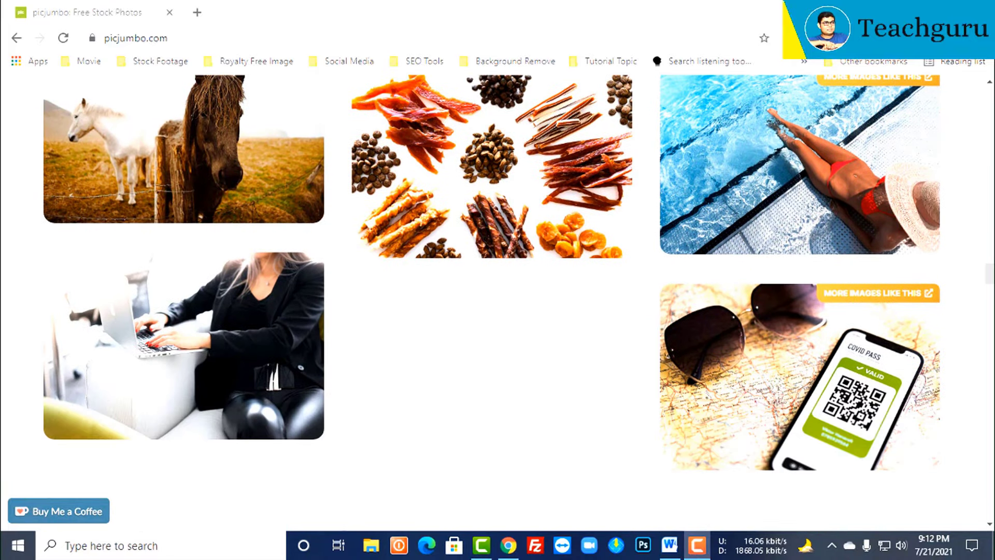
scroll(497, 290, "down", 4)
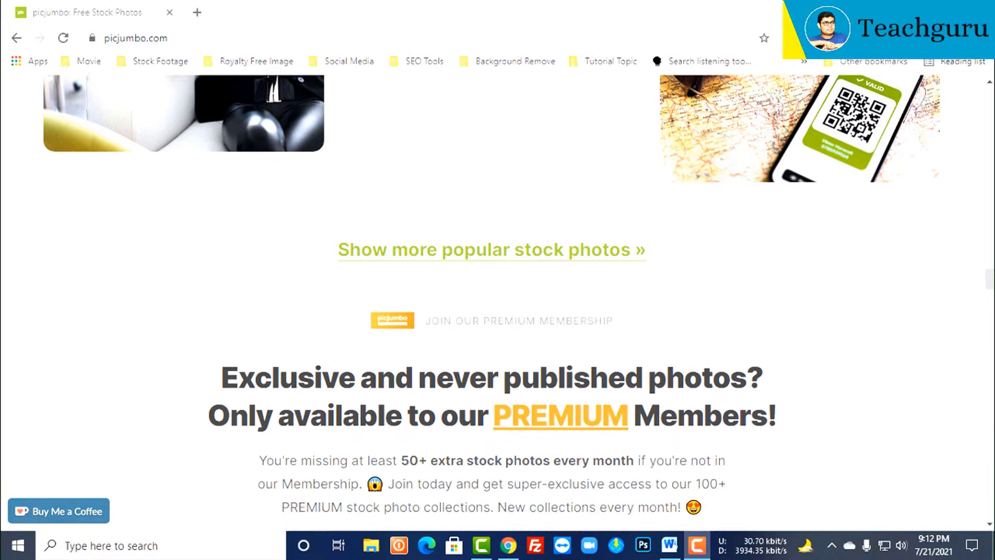
Step: Examine the premium photo collections on picjumbo, from Sea Sunsets and Trending Words to Womanpreneur and Summer Refreshments
scroll(498, 290, "down", 10)
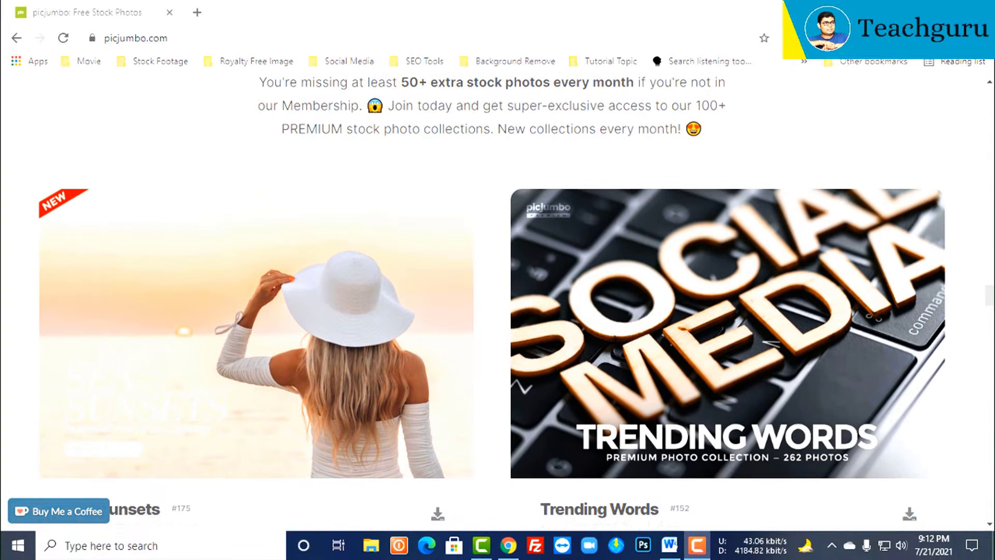
scroll(498, 290, "down", 3)
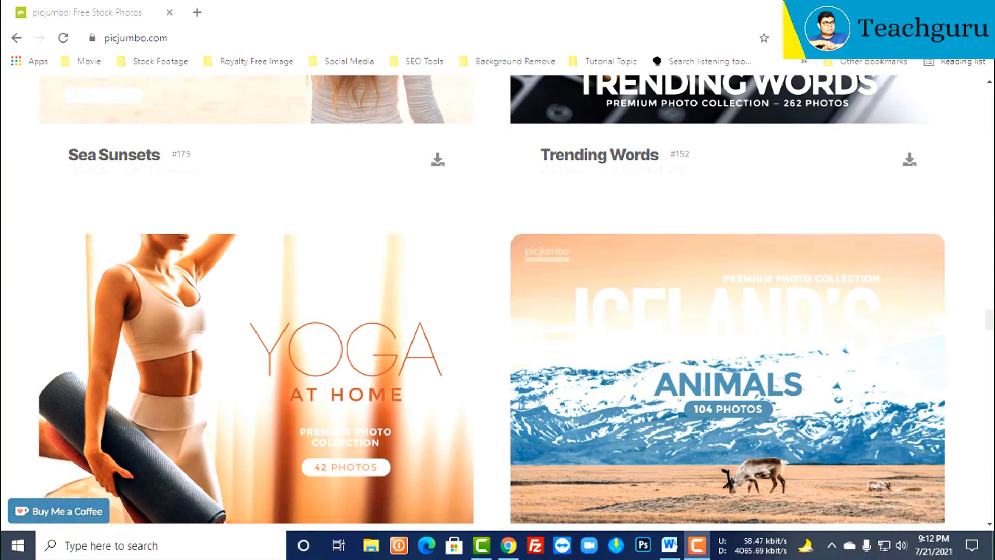
scroll(497, 290, "down", 3)
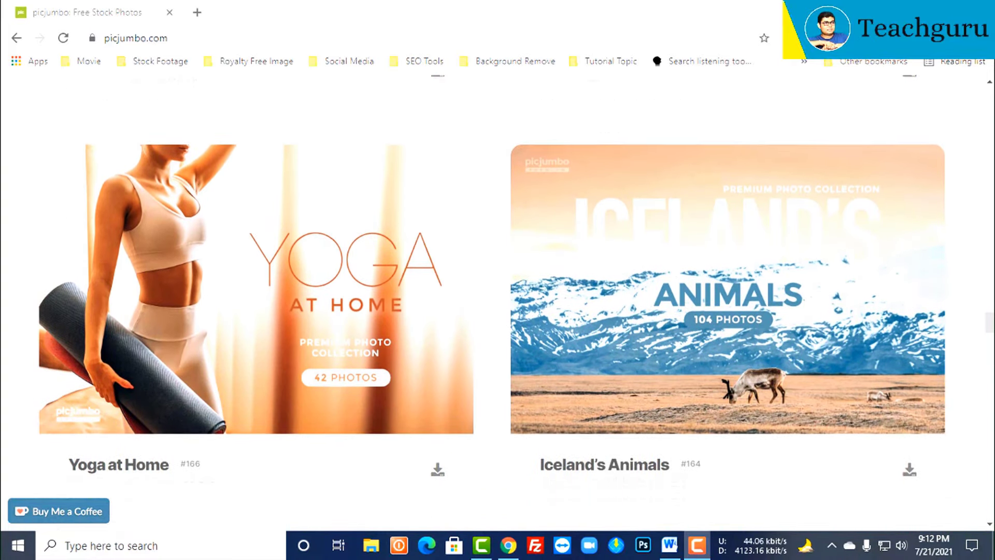
scroll(498, 290, "down", 3)
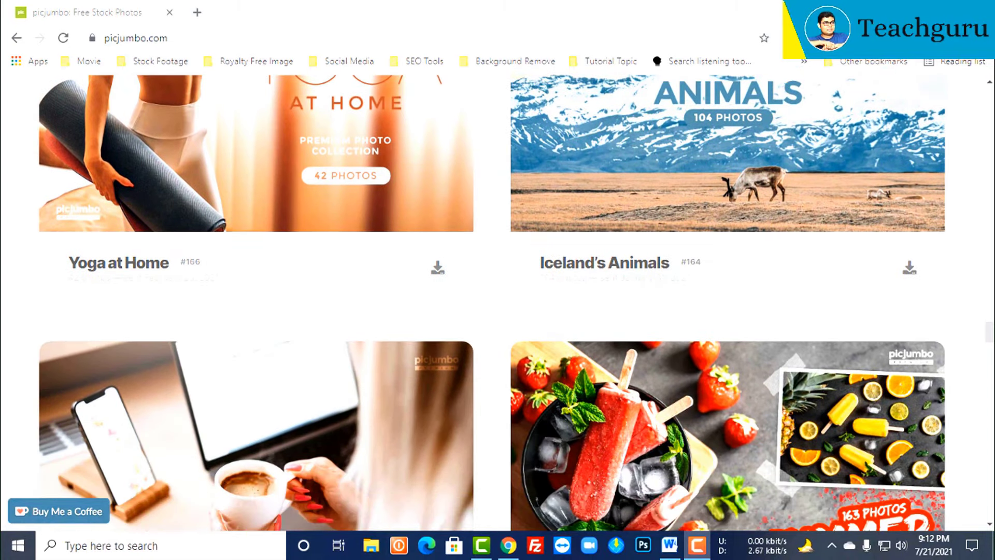
scroll(497, 290, "down", 5)
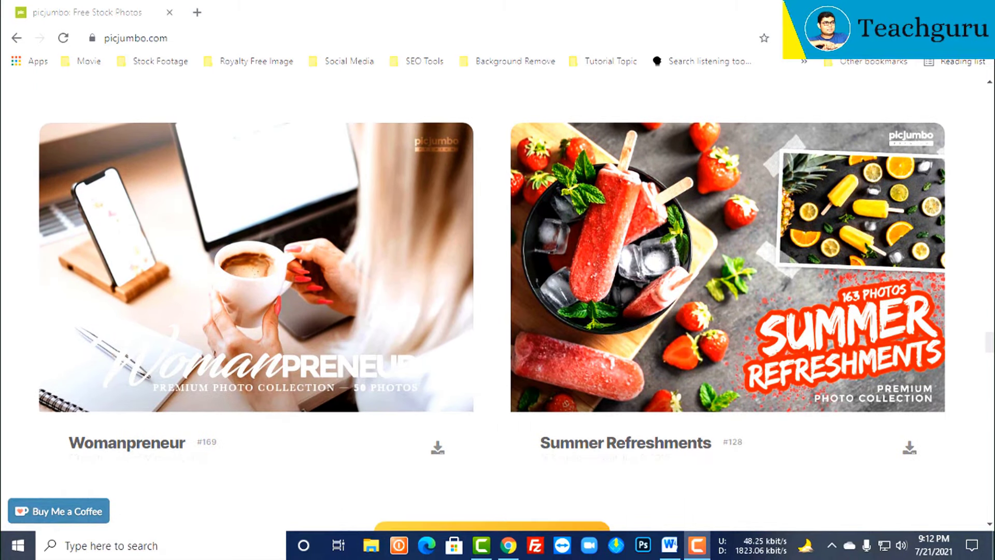
scroll(498, 290, "down", 2)
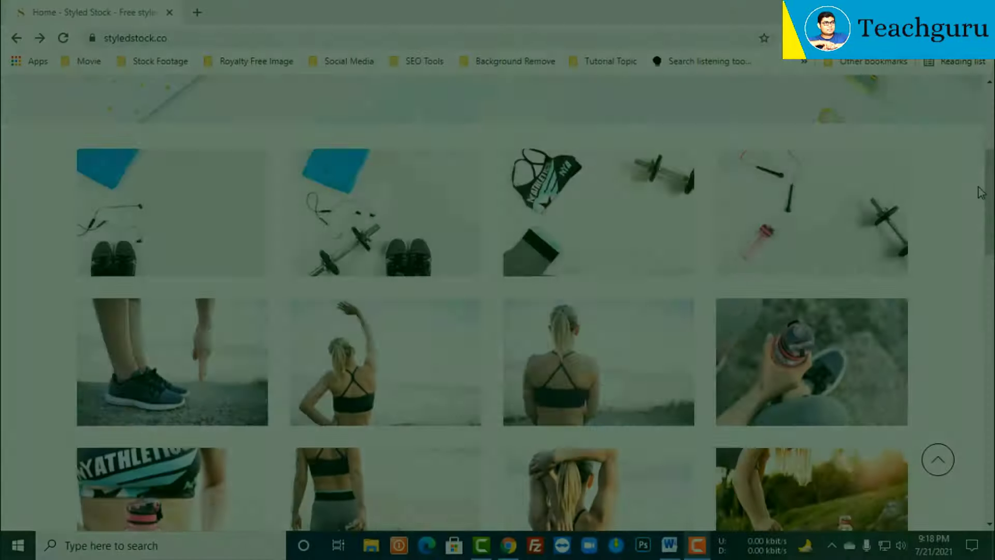
Step: Open the full photo collection from below the fitness photos on the styledstock.co home page
scroll(978, 188, "down", 1)
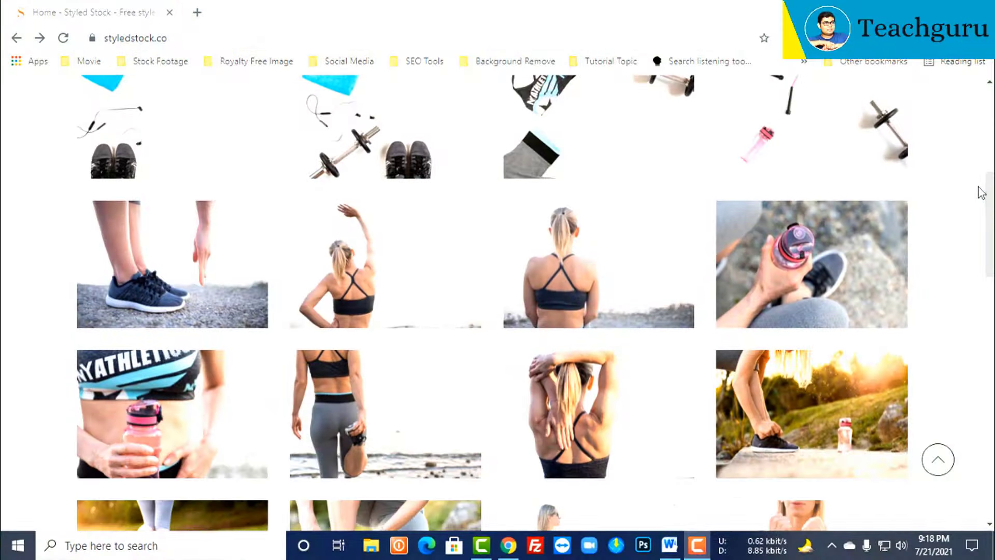
scroll(981, 193, "down", 3)
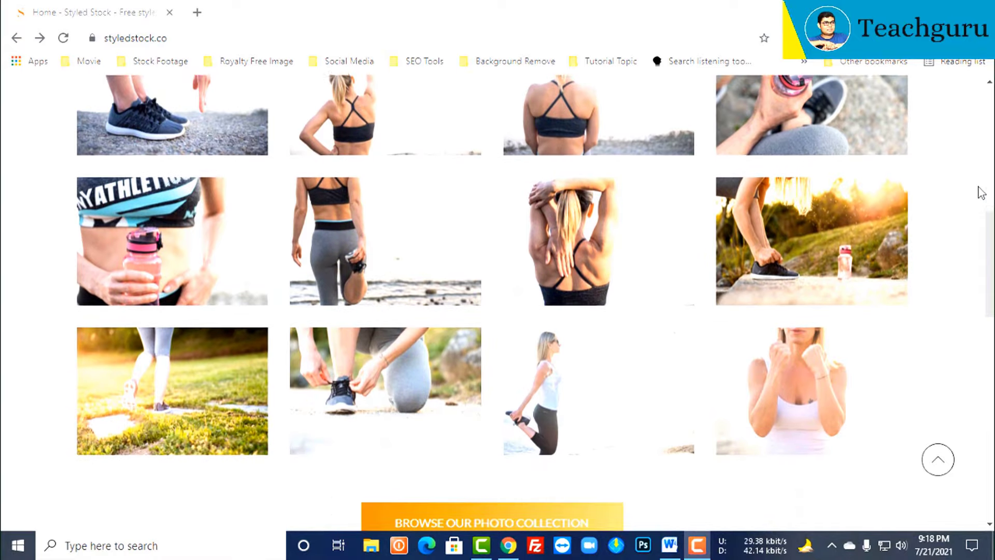
scroll(981, 193, "down", 4)
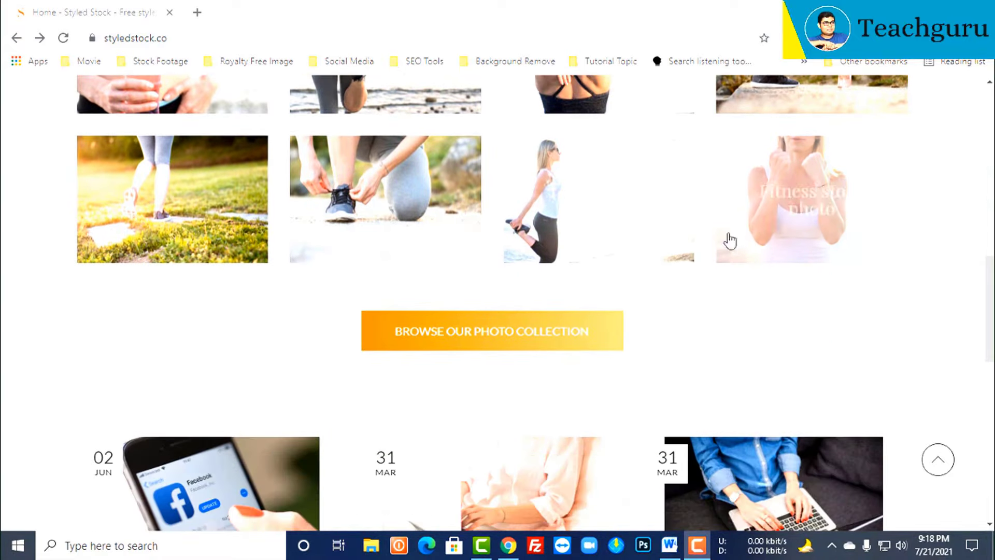
left_click(730, 240)
Step: Look through the first page of Styled Stock's free stock photo archive down to the footer
scroll(967, 166, "down", 4)
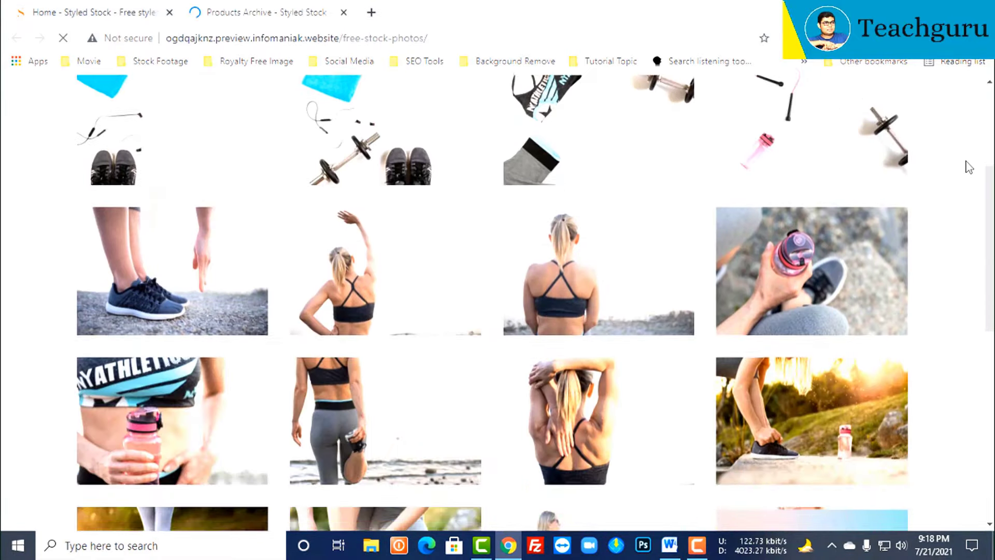
scroll(969, 167, "down", 3)
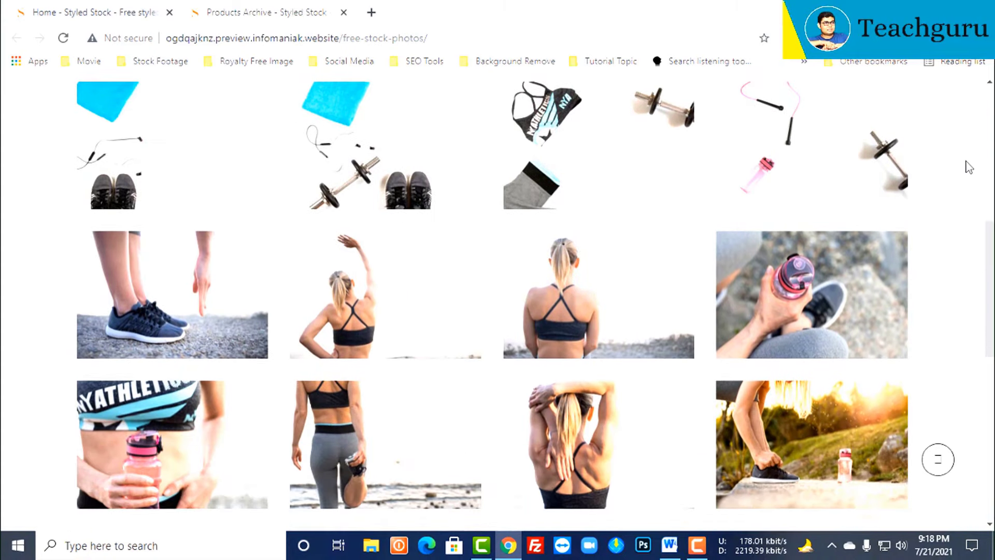
scroll(969, 167, "down", 3)
scroll(969, 167, "down", 4)
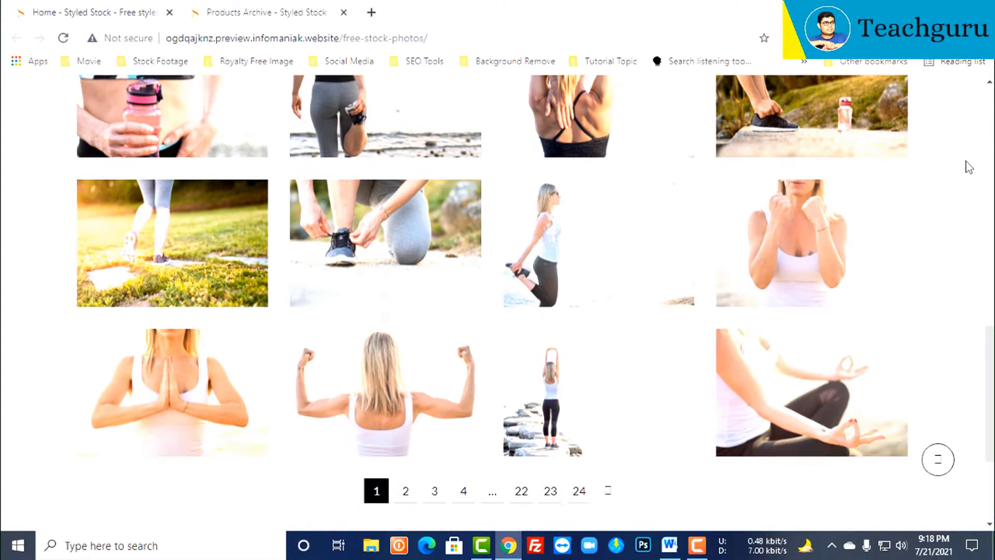
scroll(969, 166, "down", 2)
scroll(969, 167, "down", 2)
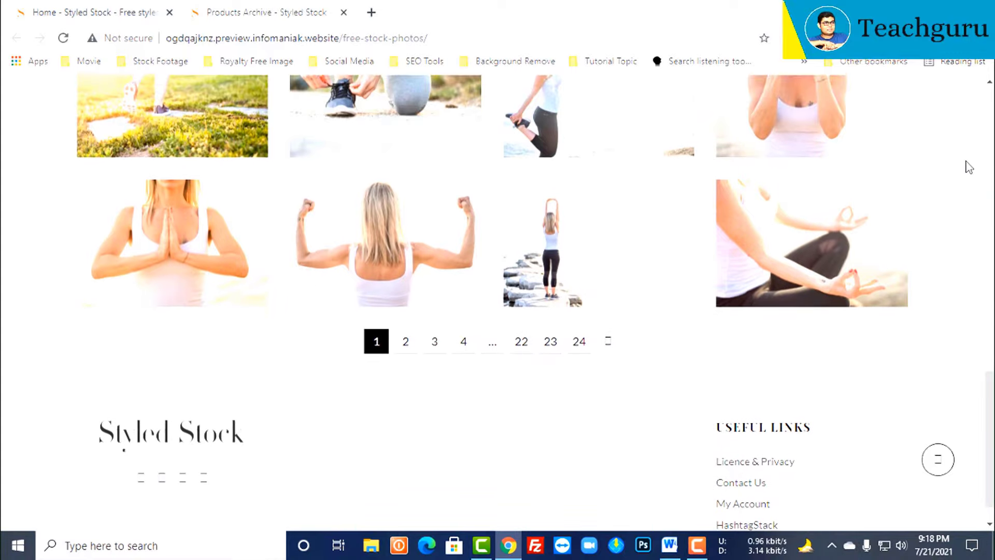
Step: Open page 2 of the Styled Stock free stock photo archive from the page numbers below the fitness photos
scroll(970, 167, "up", 4)
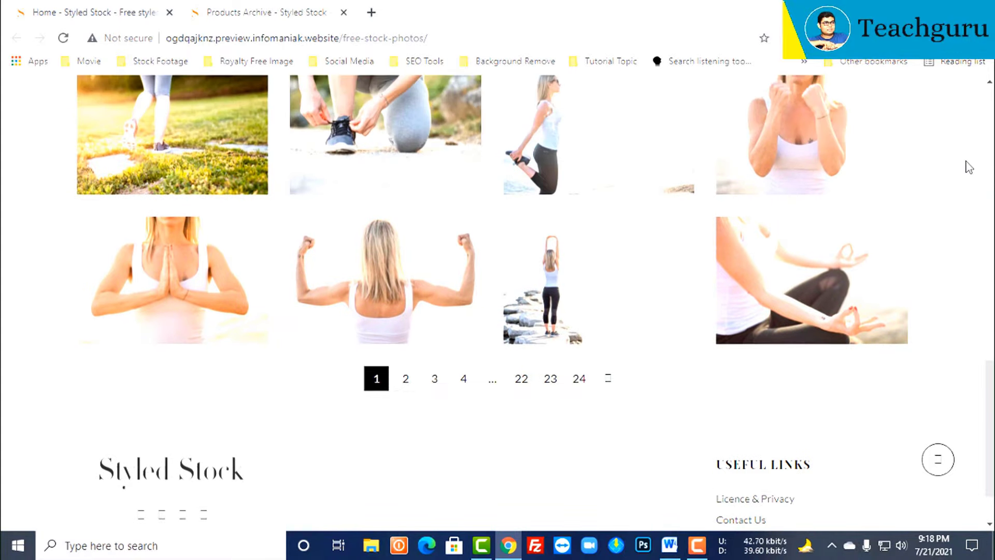
scroll(970, 166, "up", 1)
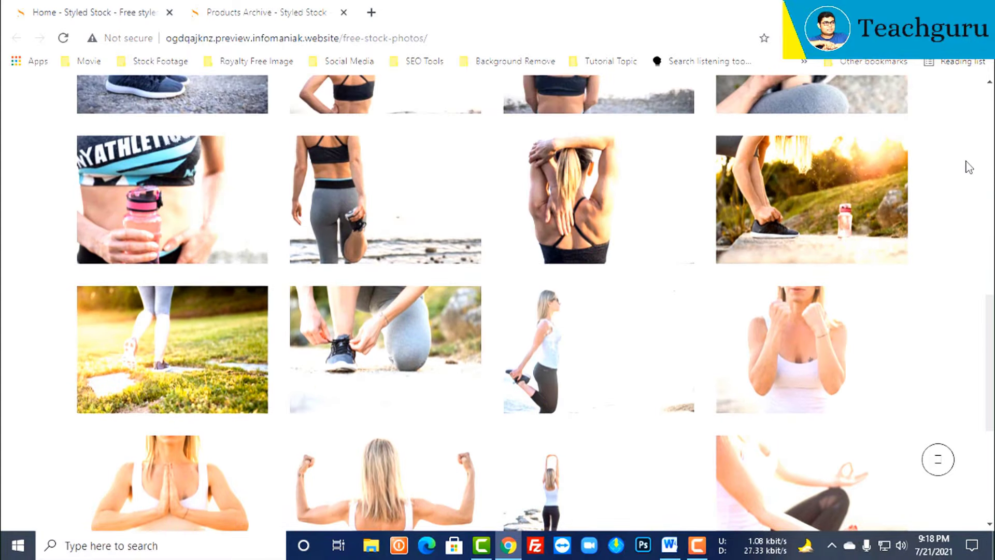
scroll(969, 167, "down", 3)
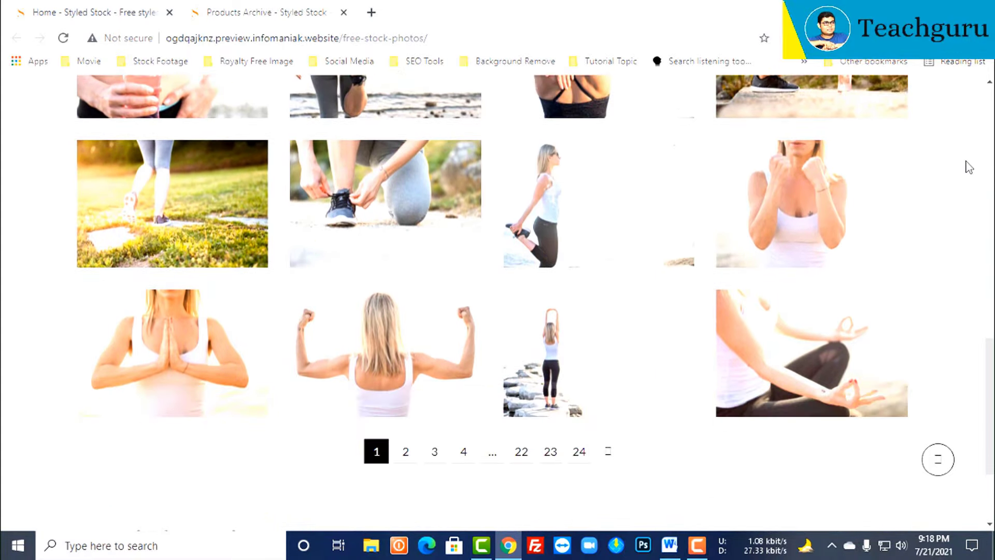
left_click(406, 453)
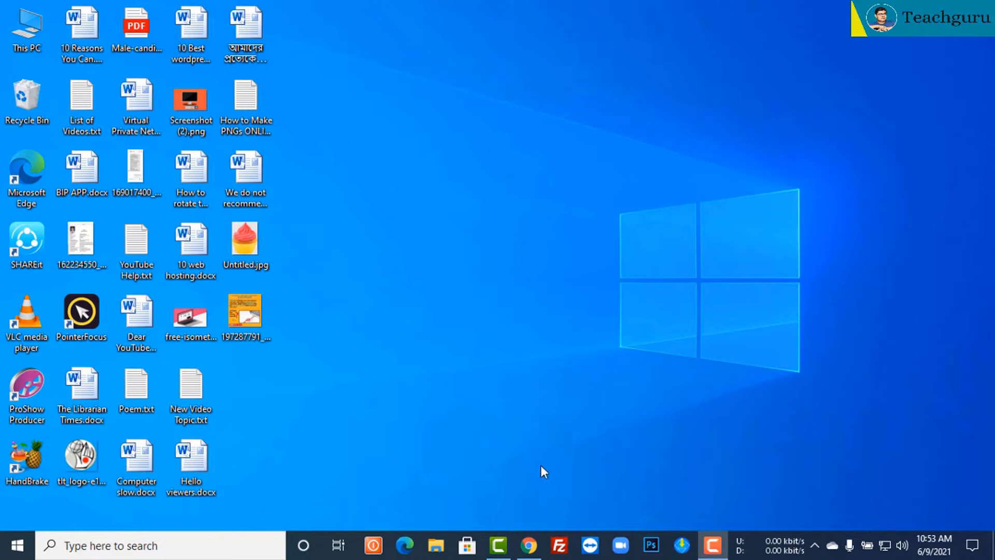
Step: Switch to Kapwing's Remove Image Background page in Chrome, view the studio editor's upload options, and return to that page
left_click(529, 544)
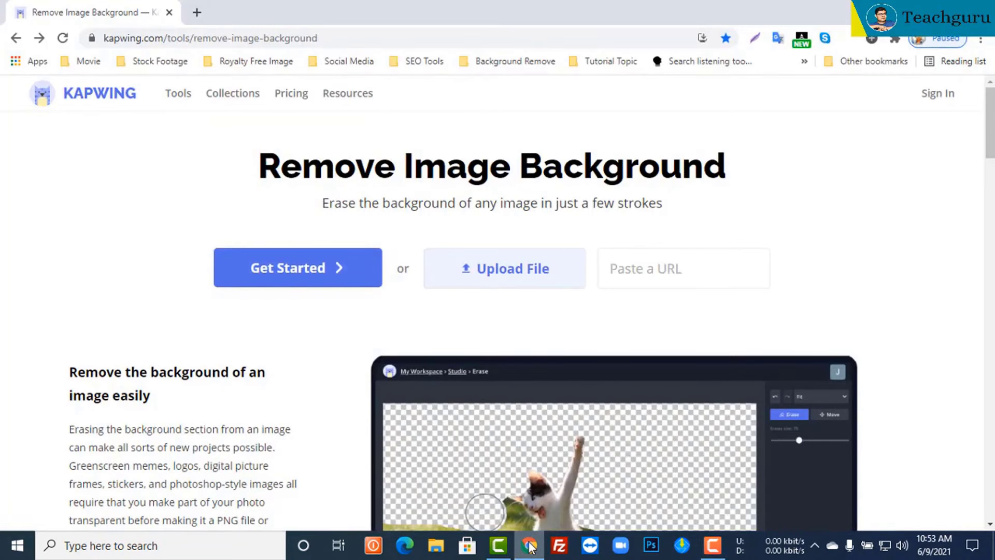
left_click(309, 275)
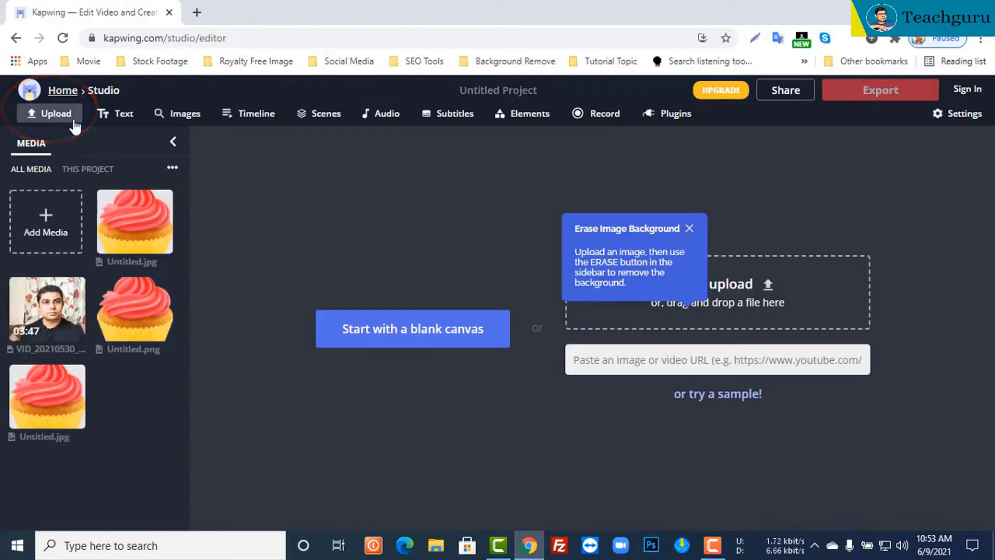
left_click(13, 38)
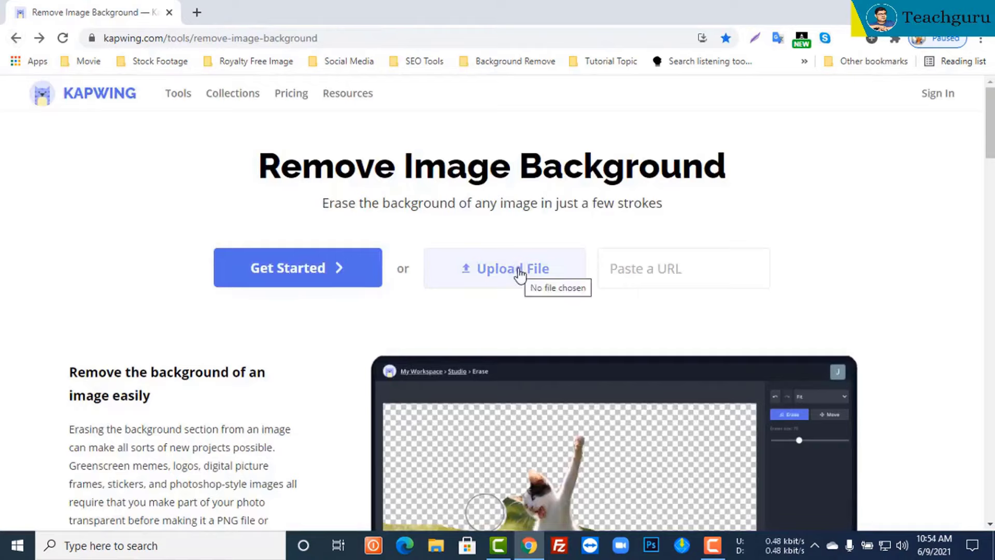
Step: Upload the cupcake image Untitled.jpg from the Desktop to Kapwing's background remover
left_click(676, 271)
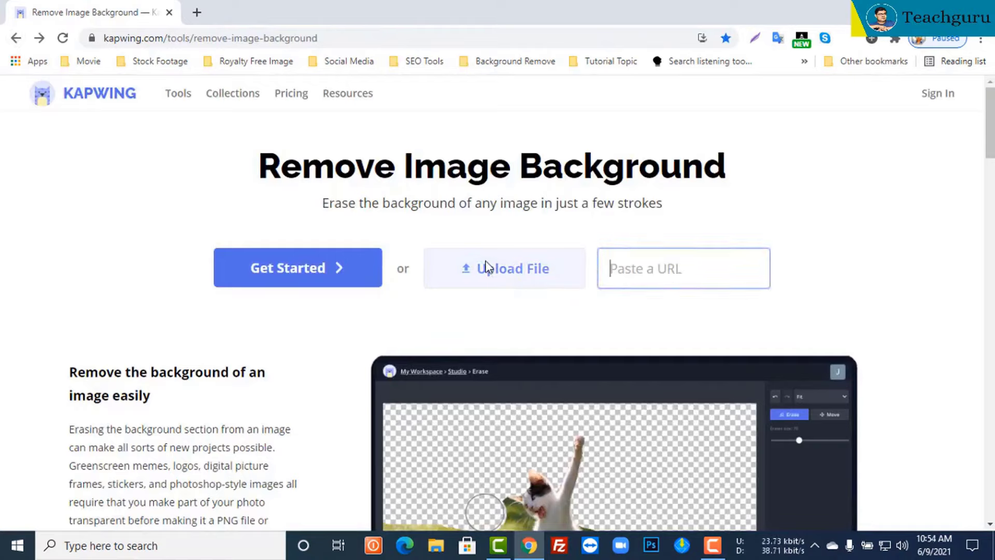
left_click(503, 269)
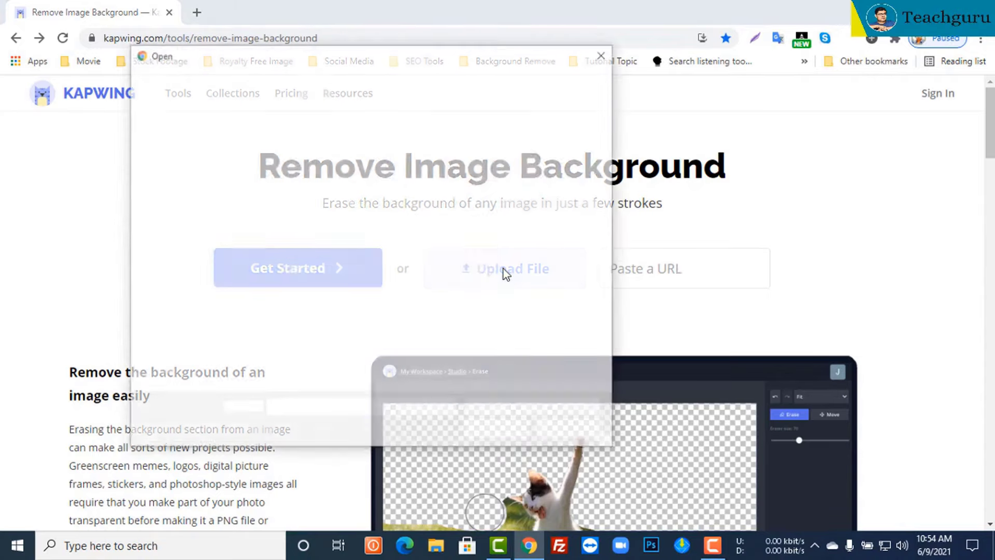
left_click(468, 303)
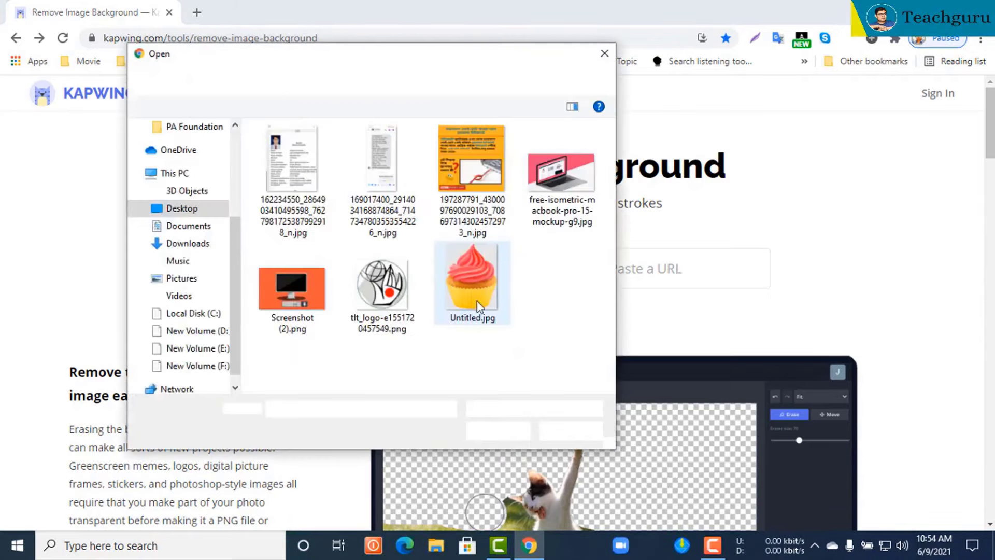
left_click(503, 431)
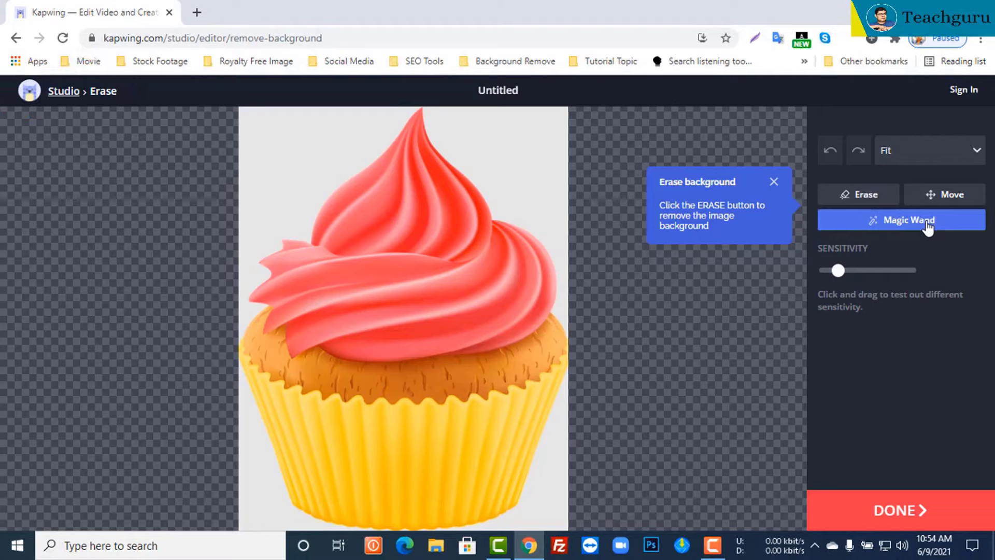
Step: Try selecting the grey background left of the frosting with the Magic Wand, testing a slightly higher sensitivity
left_click(313, 176)
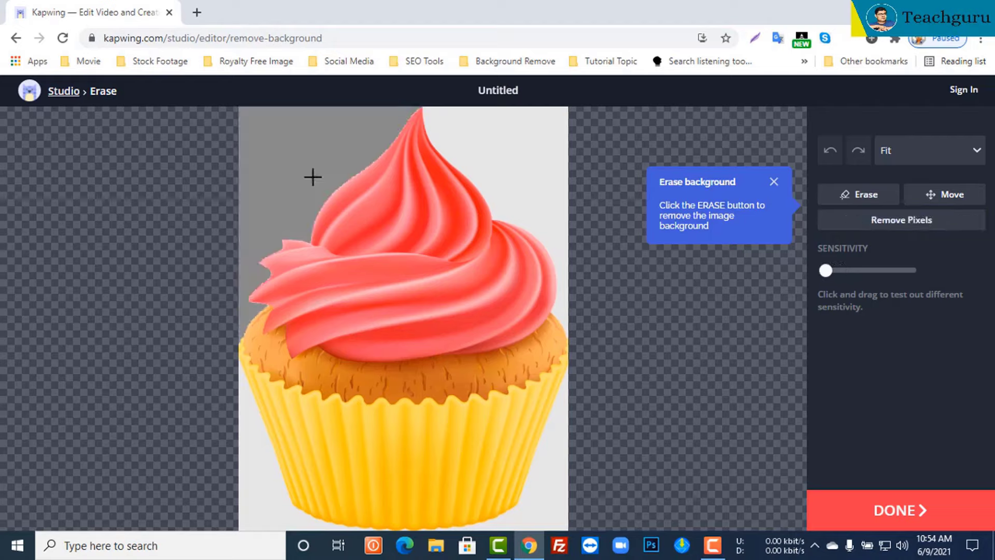
left_click(826, 272)
left_click_drag(826, 274, 833, 276)
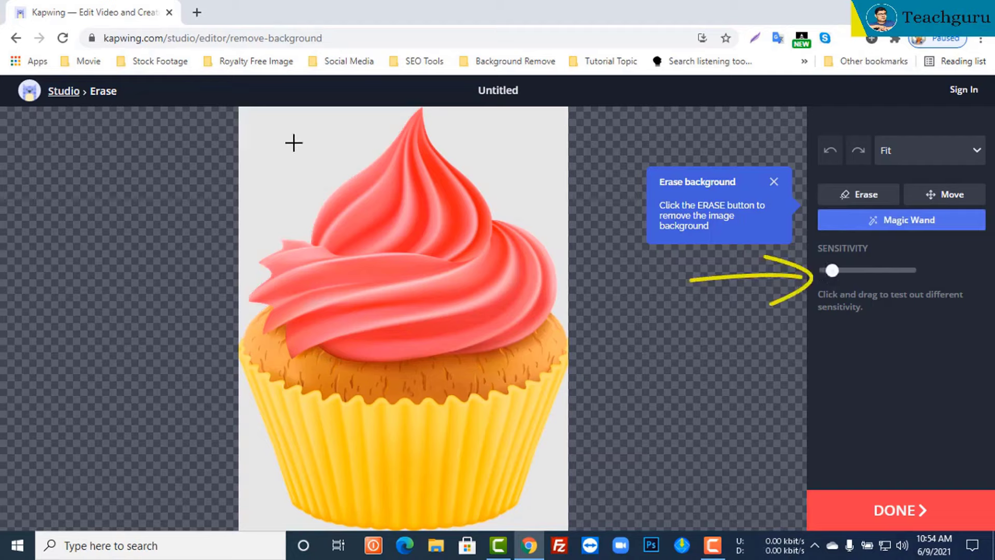
left_click(279, 148)
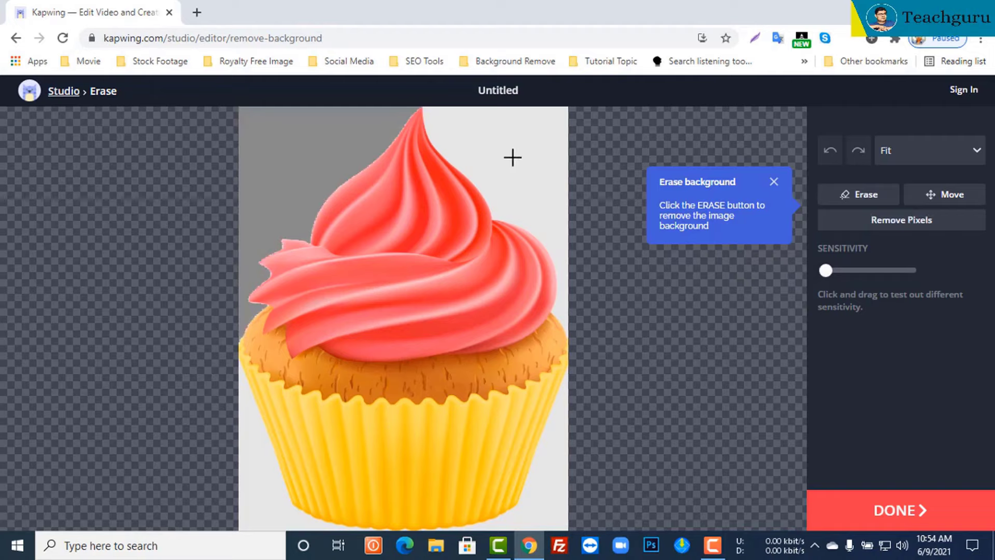
Step: Try selecting the background right of the frosting with the Magic Wand, raising the sensitivity for a cleaner edge
left_click(493, 184)
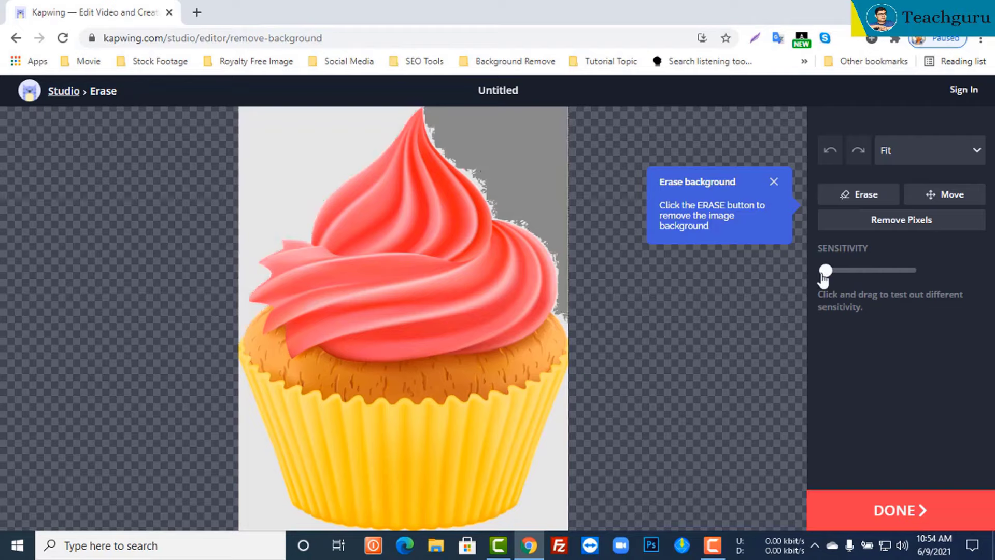
left_click_drag(830, 278, 841, 278)
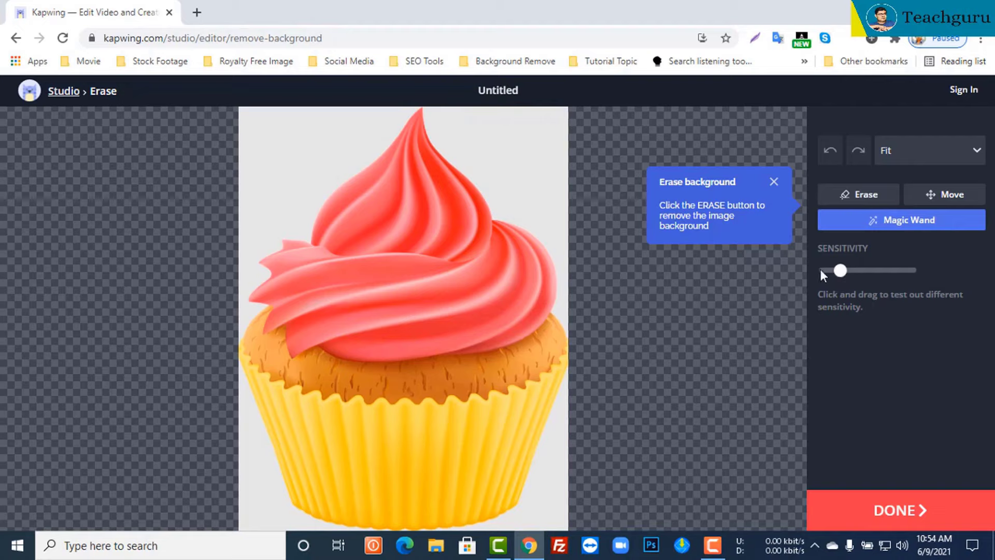
left_click(483, 169)
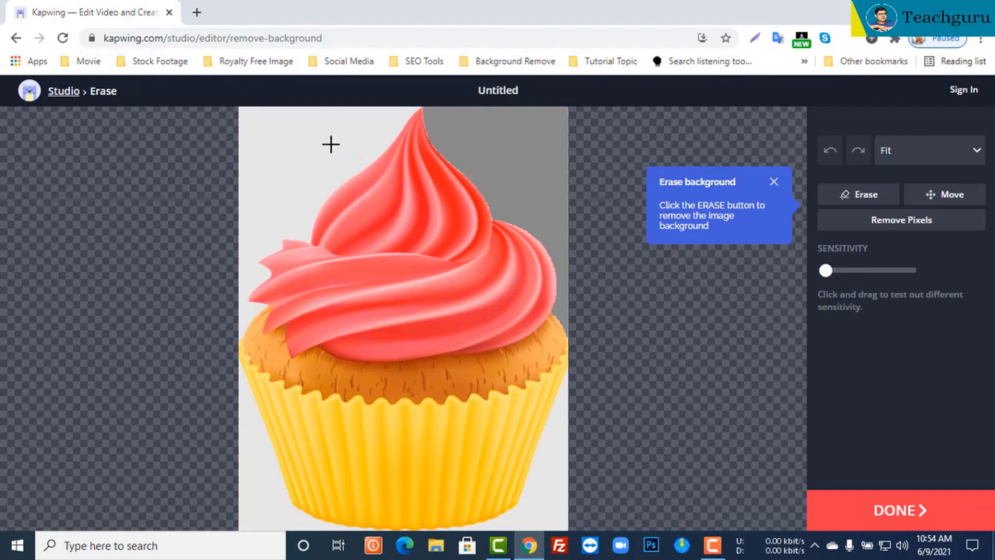
Step: Test the Magic Wand again on the background left of the frosting with the sensitivity raised to about a quarter
left_click(361, 168)
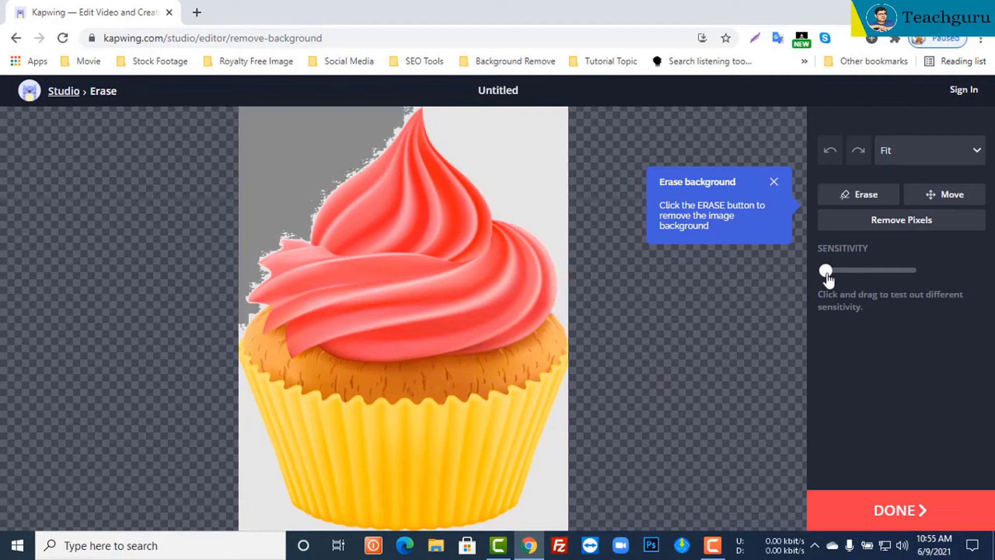
left_click_drag(827, 275, 844, 276)
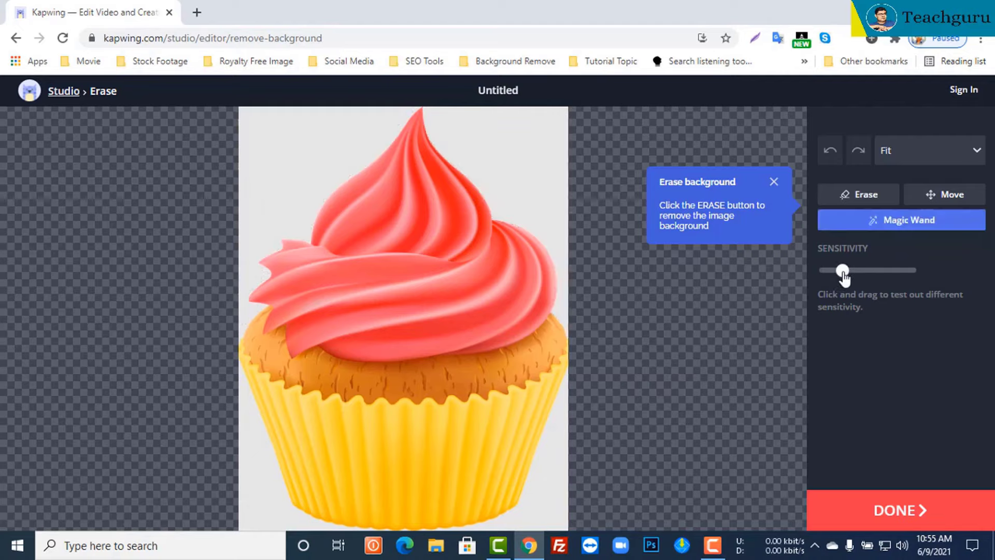
left_click(362, 169)
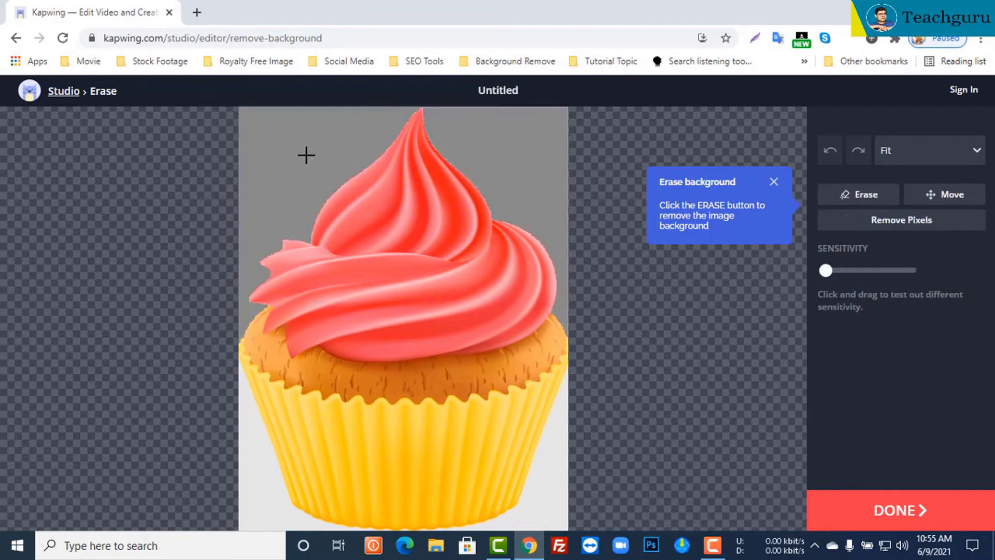
Step: Try erasing the background beside the frosting by hand with eraser sizes 40 and 117, and undo the strokes
left_click(857, 196)
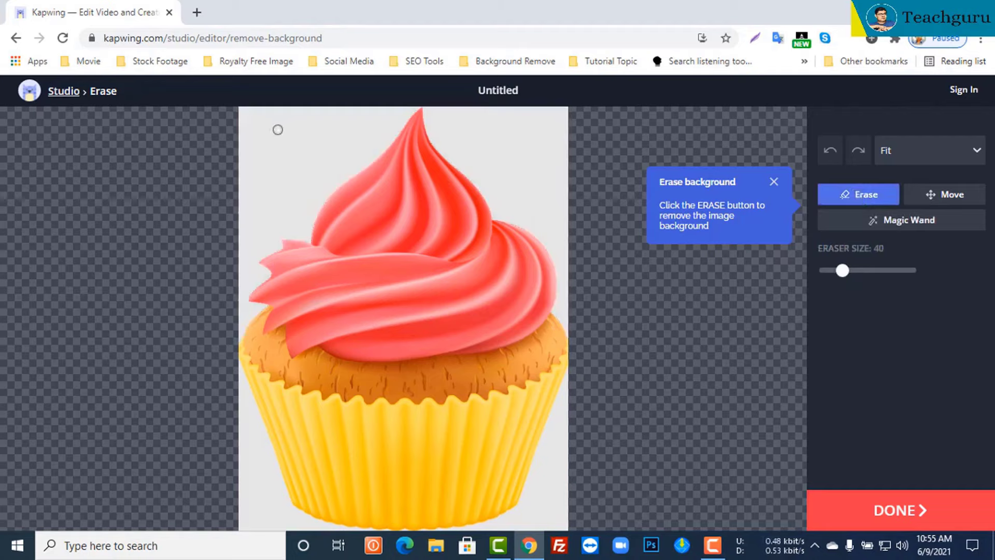
mouse_move(294, 140)
left_mouse_down()
mouse_move(352, 195)
mouse_move(341, 178)
mouse_move(289, 163)
left_mouse_up()
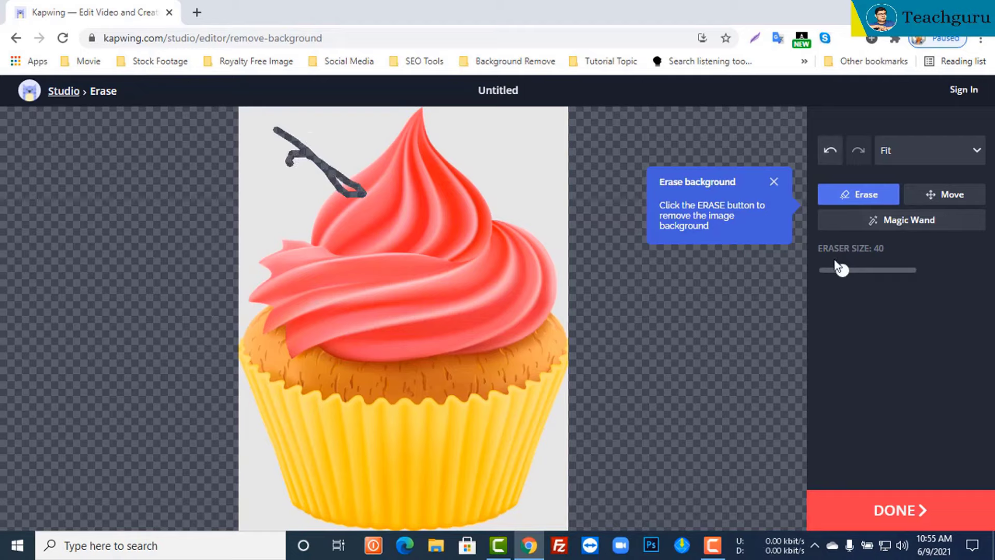
left_click_drag(842, 270, 874, 270)
mouse_move(333, 160)
left_mouse_down()
mouse_move(291, 179)
mouse_move(312, 144)
mouse_move(265, 159)
mouse_move(288, 123)
mouse_move(247, 136)
mouse_move(265, 118)
mouse_move(238, 118)
mouse_move(311, 135)
mouse_move(369, 120)
mouse_move(283, 117)
mouse_move(385, 125)
mouse_move(337, 162)
mouse_move(357, 165)
left_mouse_up()
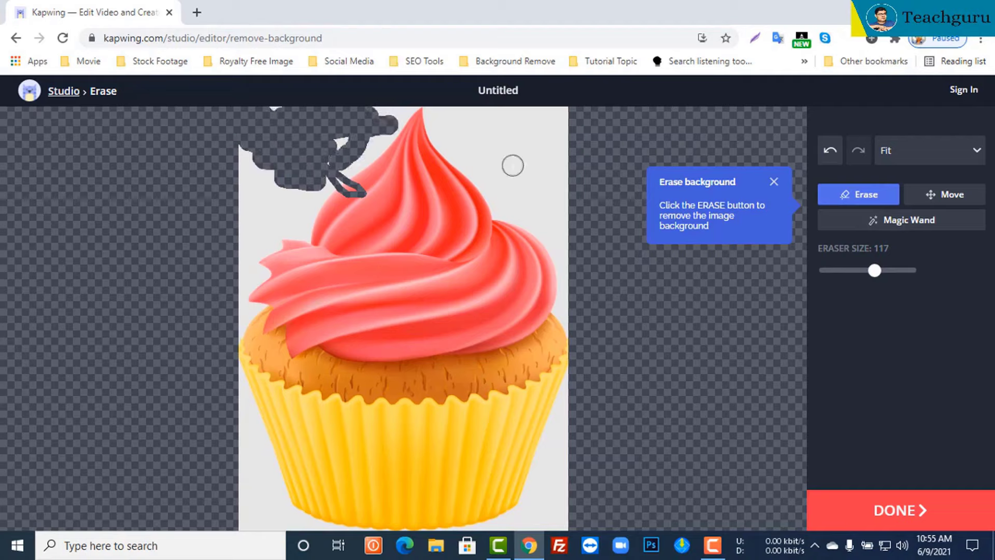
left_click(829, 152)
left_click(828, 155)
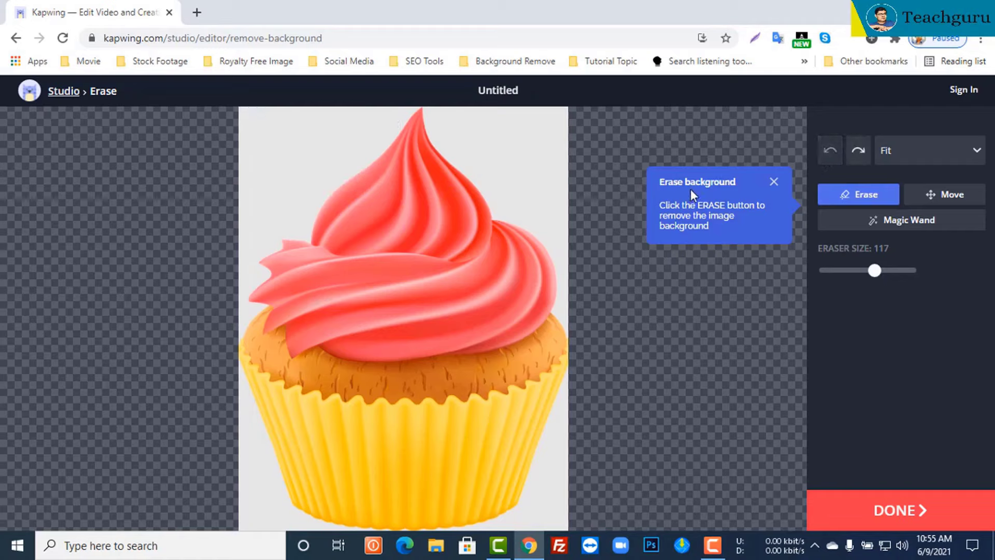
Step: Keep the view at Fit and remove the background right of the frosting using the Magic Wand with raised sensitivity
left_click(944, 154)
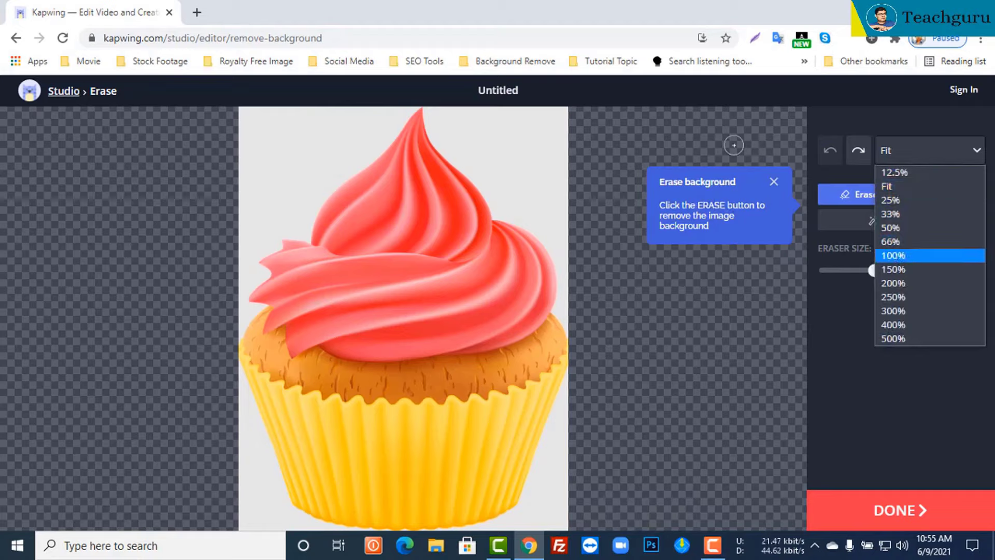
left_click(887, 186)
left_click(902, 227)
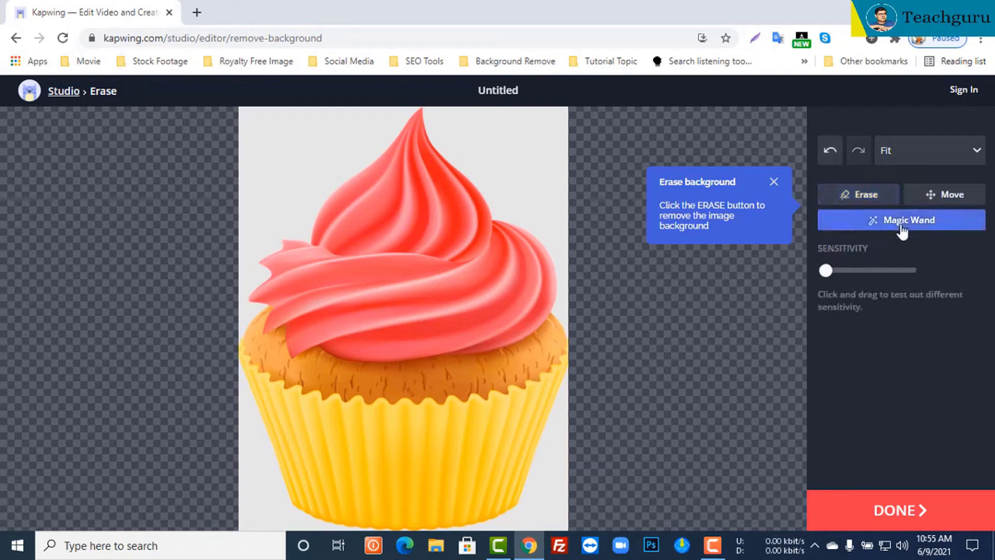
left_click_drag(837, 274, 840, 275)
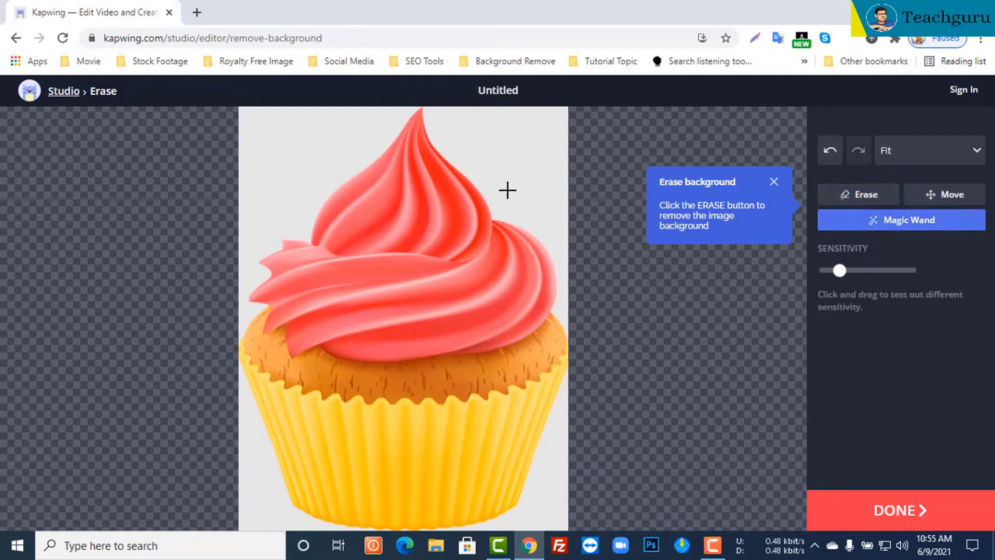
left_click(508, 191)
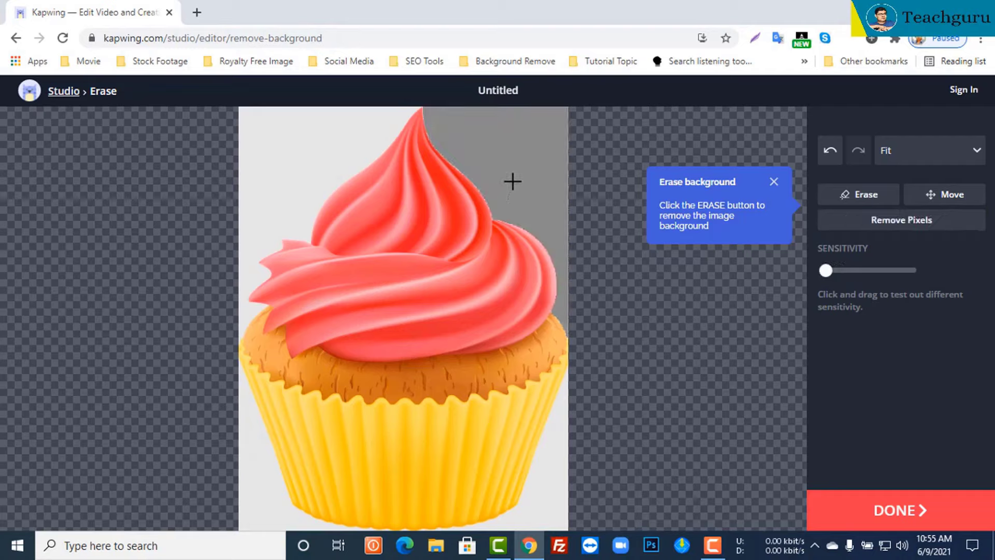
left_click(903, 228)
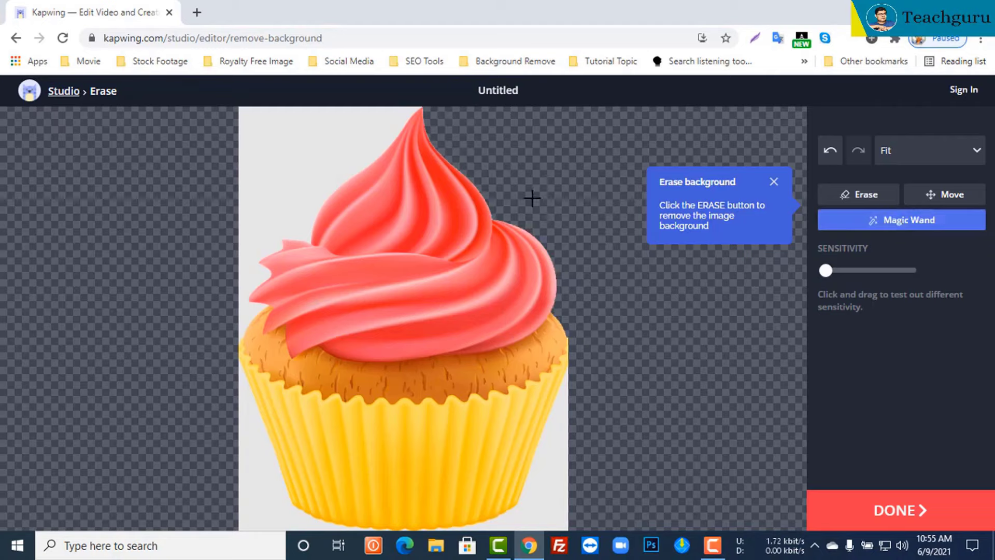
Step: Select the background left of the frosting with the Magic Wand at raised sensitivity and remove its pixels
left_click(305, 179)
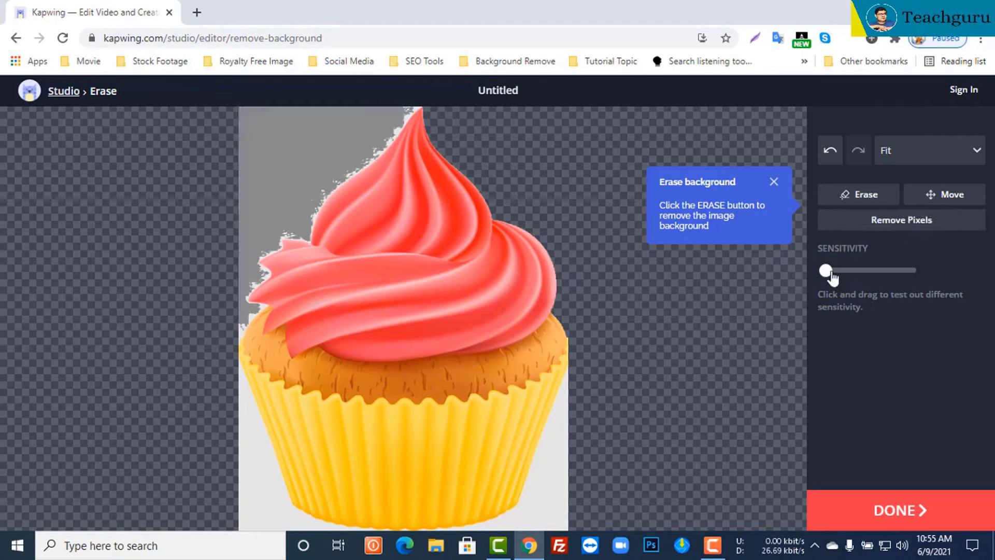
left_click_drag(827, 270, 842, 278)
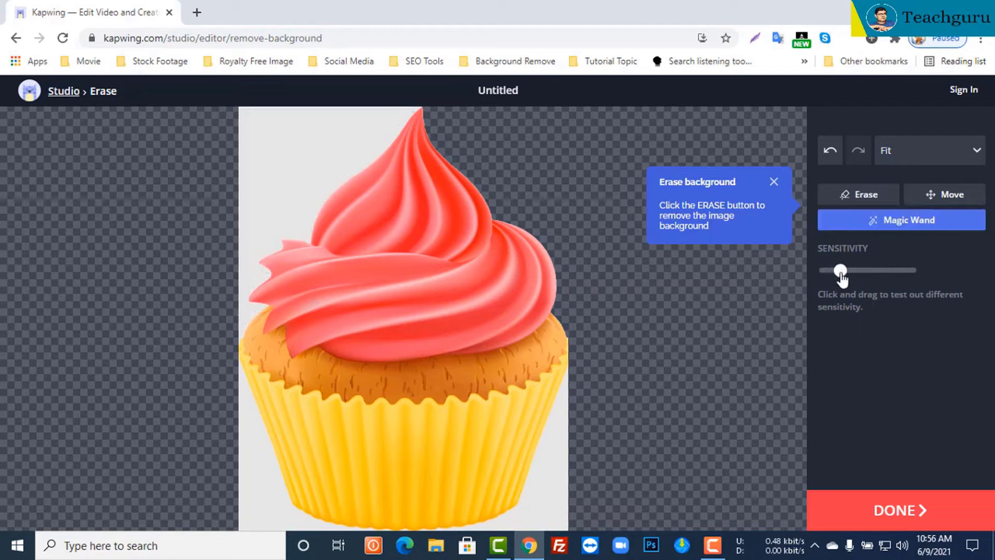
left_click(342, 178)
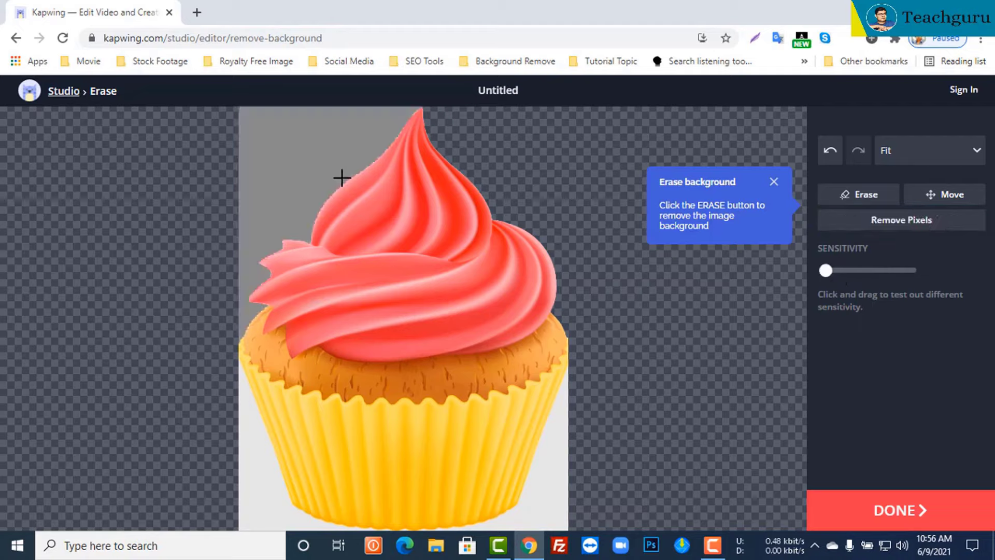
left_click(913, 224)
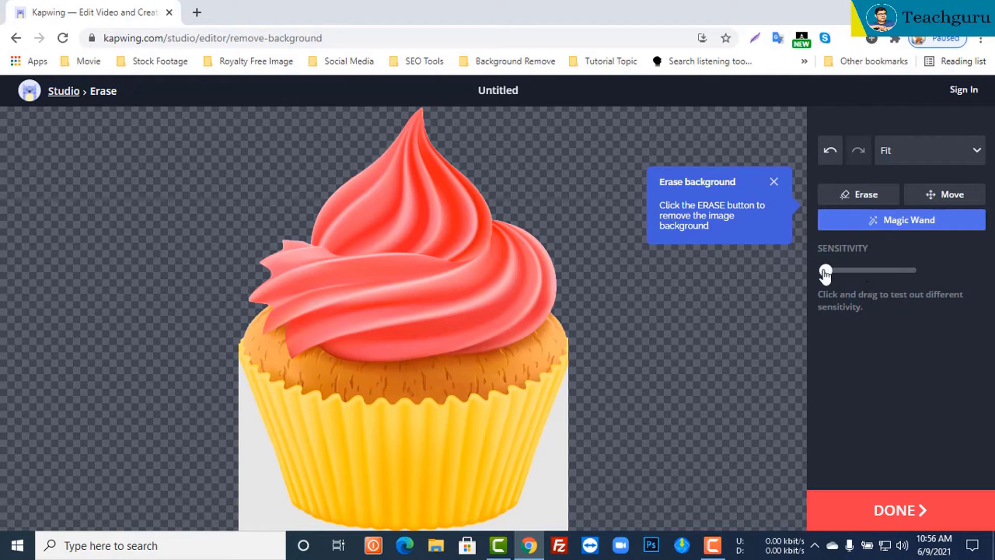
Step: Increase the Magic Wand sensitivity and remove the background left of the yellow cupcake wrapper
left_click_drag(826, 275, 843, 278)
left_click(258, 452)
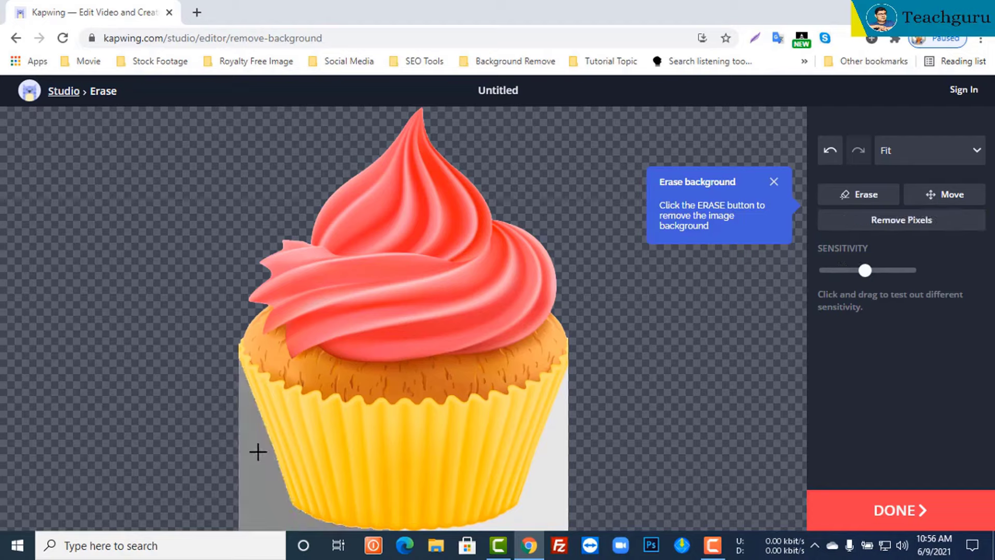
left_click(900, 236)
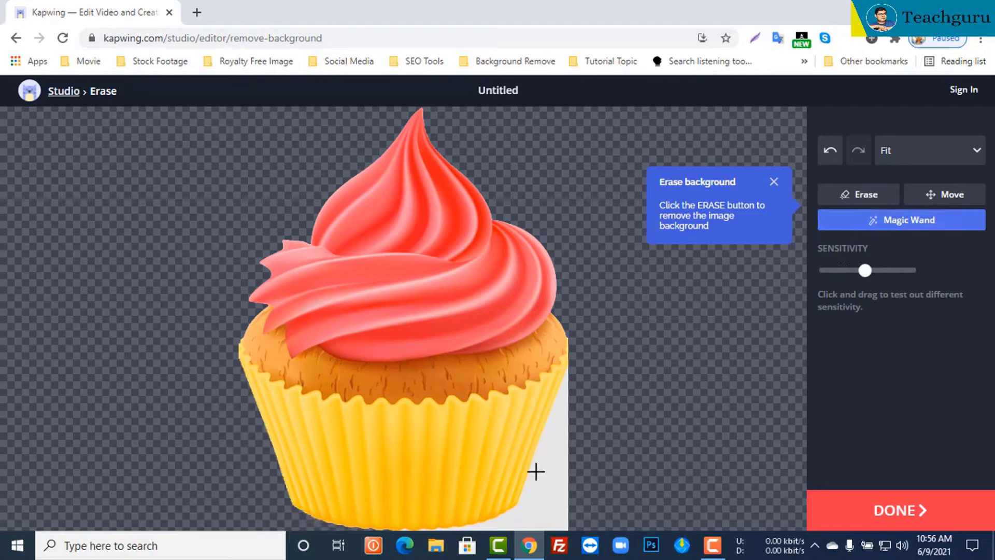
Step: Remove the remaining background beside the cupcake wrapper using the Magic Wand with raised sensitivity, and dismiss the Erase background tip
left_click(901, 270)
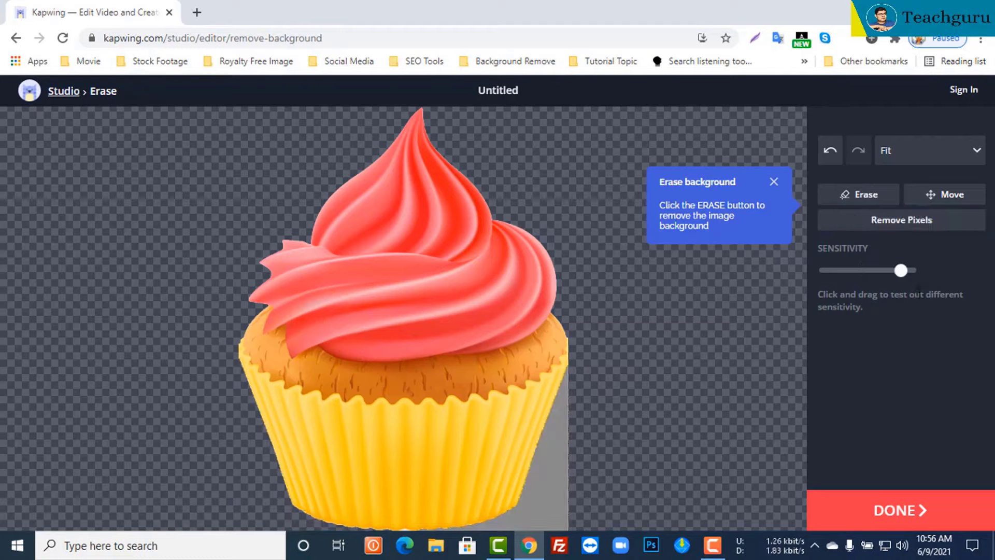
left_click(903, 230)
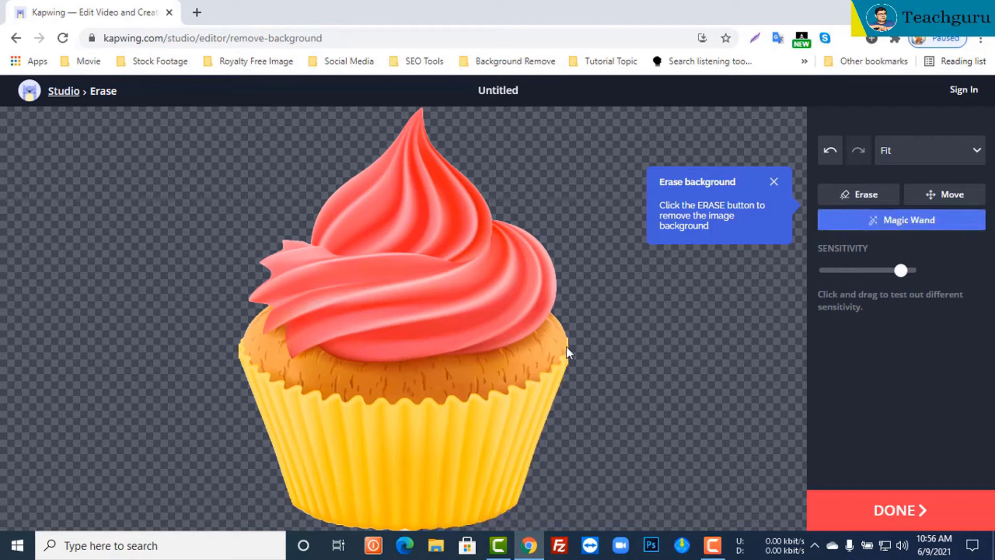
left_click(773, 182)
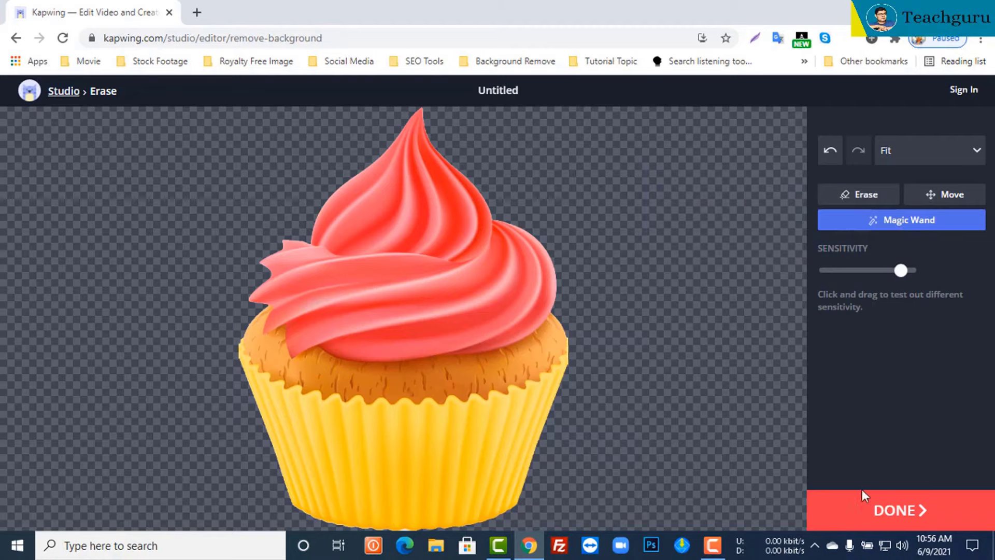
Step: Finish the background removal, then export the cupcake image and download it as a PNG
left_click(890, 513)
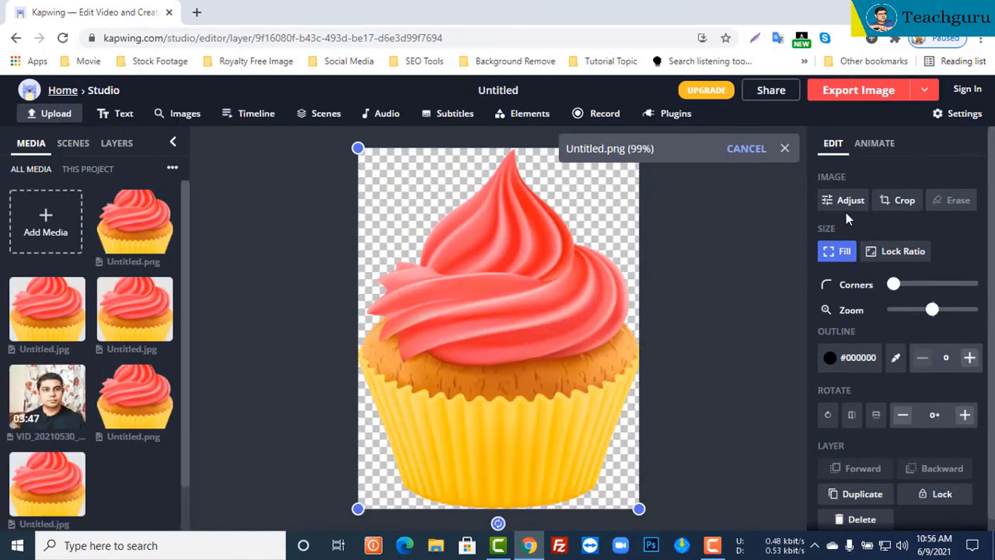
left_click(882, 103)
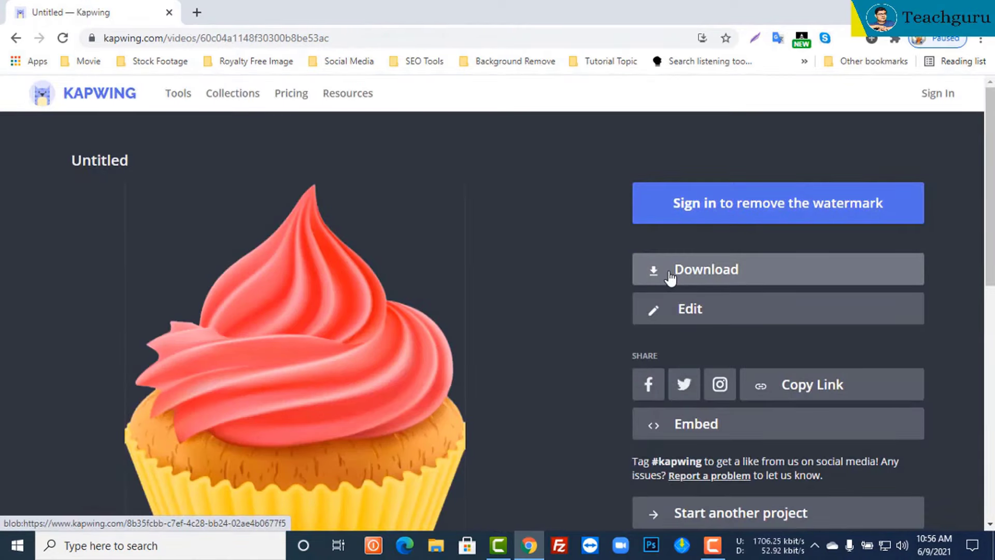
scroll(762, 287, "down", 1)
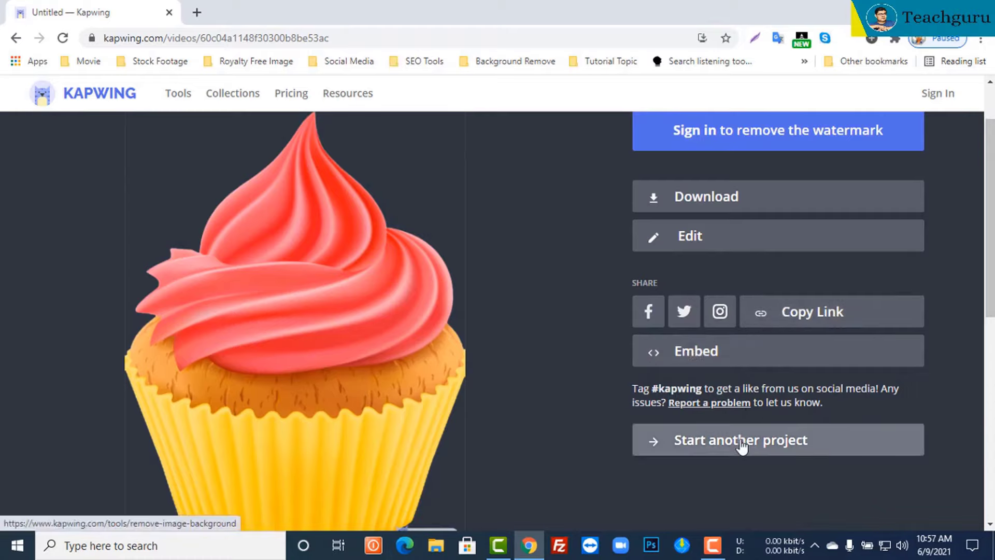
scroll(815, 322, "up", 1)
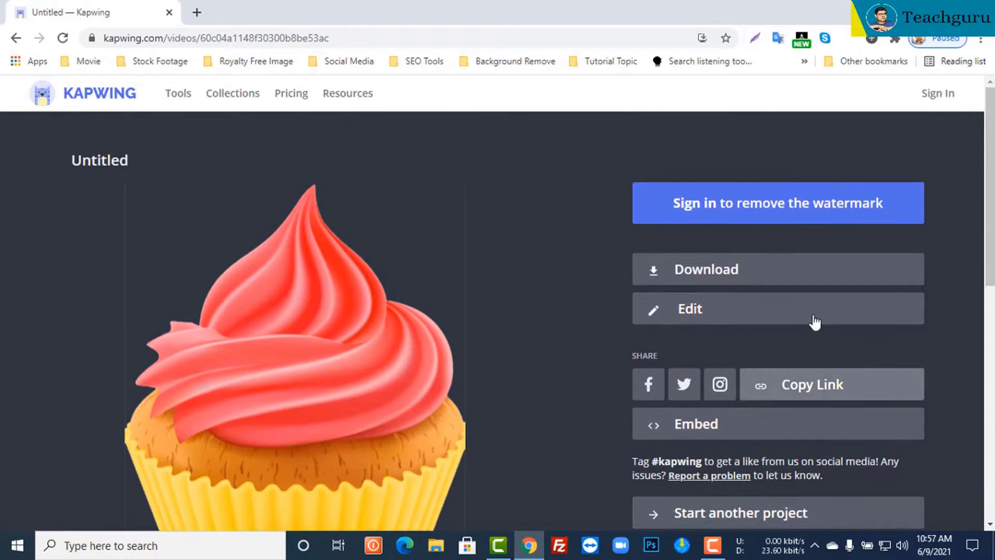
scroll(816, 269, "down", 1)
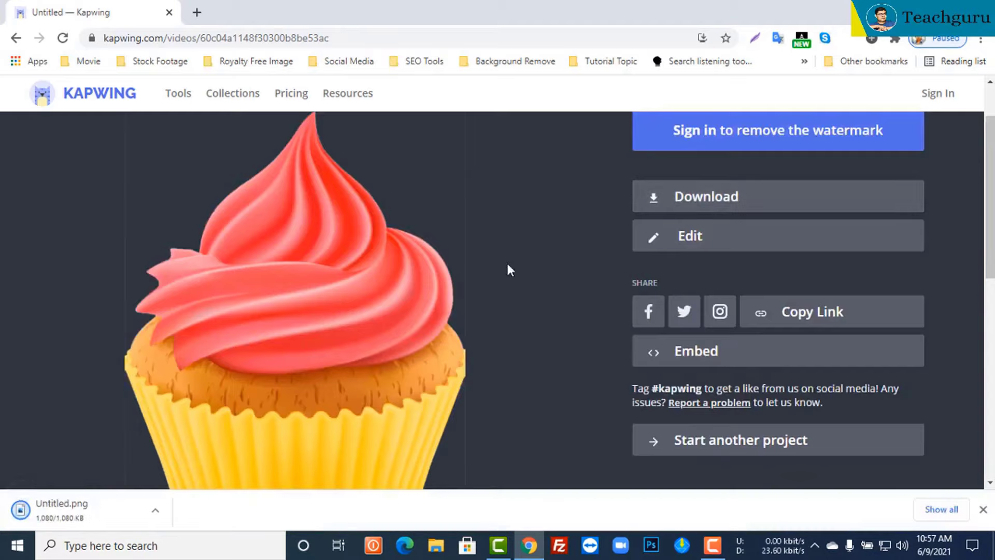
Step: Locate the downloaded Untitled.png in its folder, view it zoomed out in Paint, and close Paint
left_click(156, 512)
left_click(180, 462)
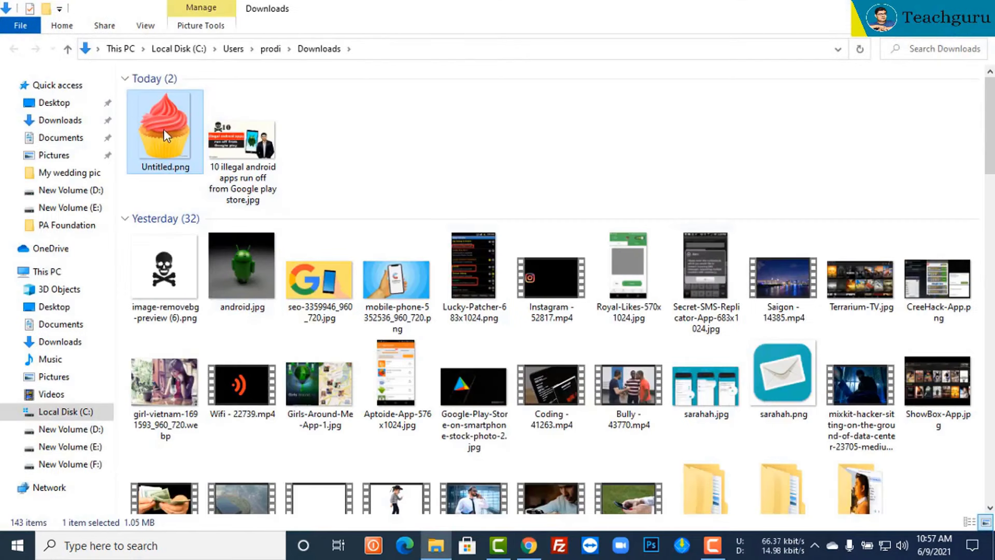
right_click(165, 134)
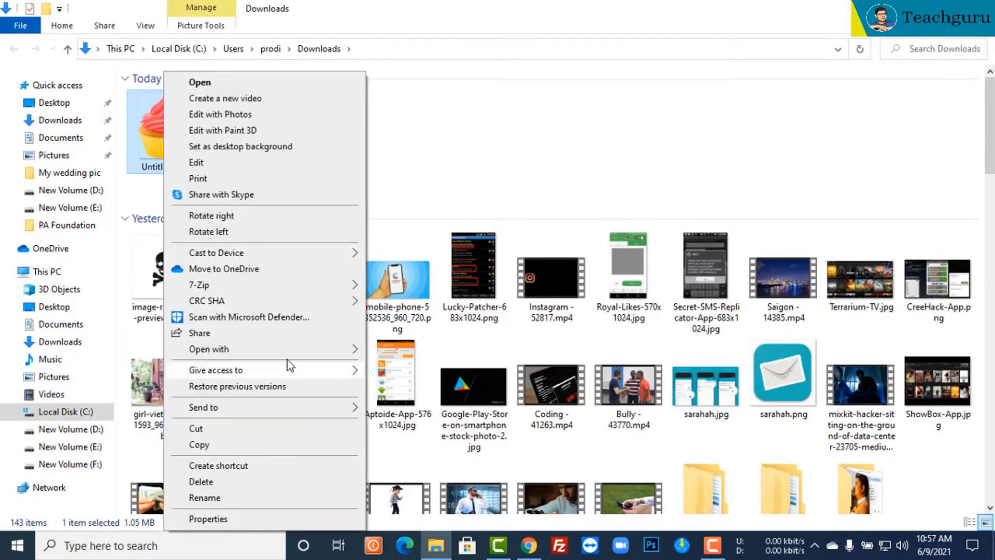
mouse_move(355, 351)
left_click(410, 431)
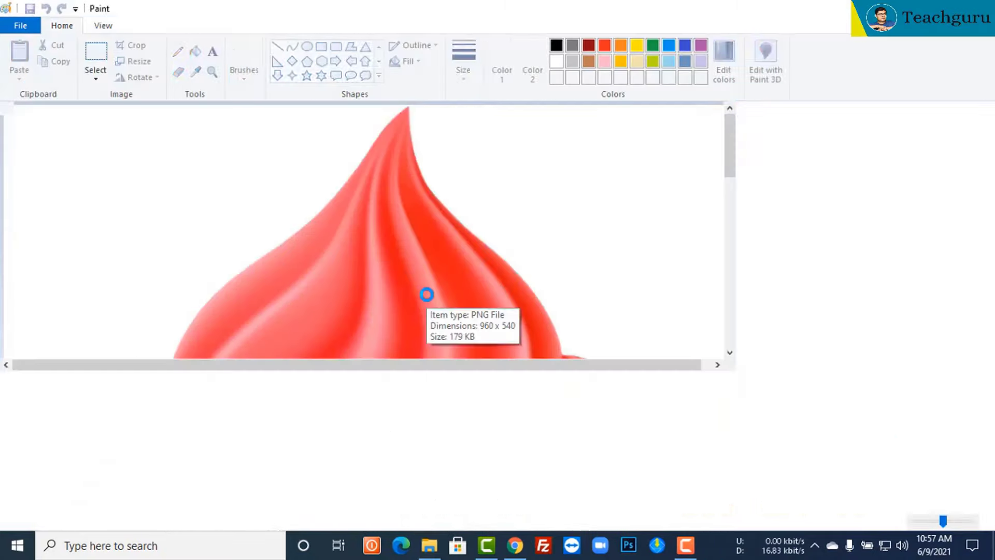
scroll(519, 293, "down", 2)
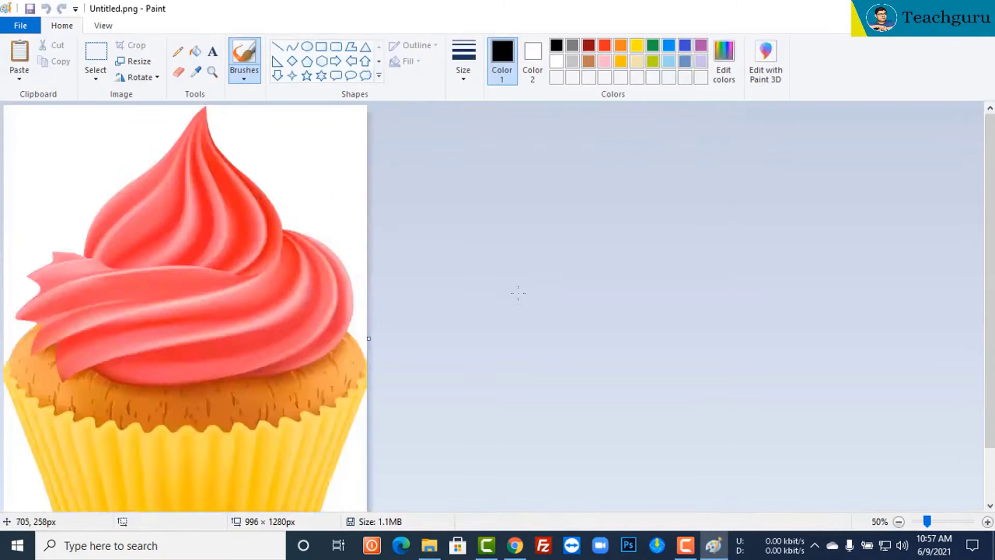
key("alt+F4")
Step: Check the file properties of the downloaded Untitled.png
right_click(171, 130)
left_click(218, 518)
left_click(275, 182)
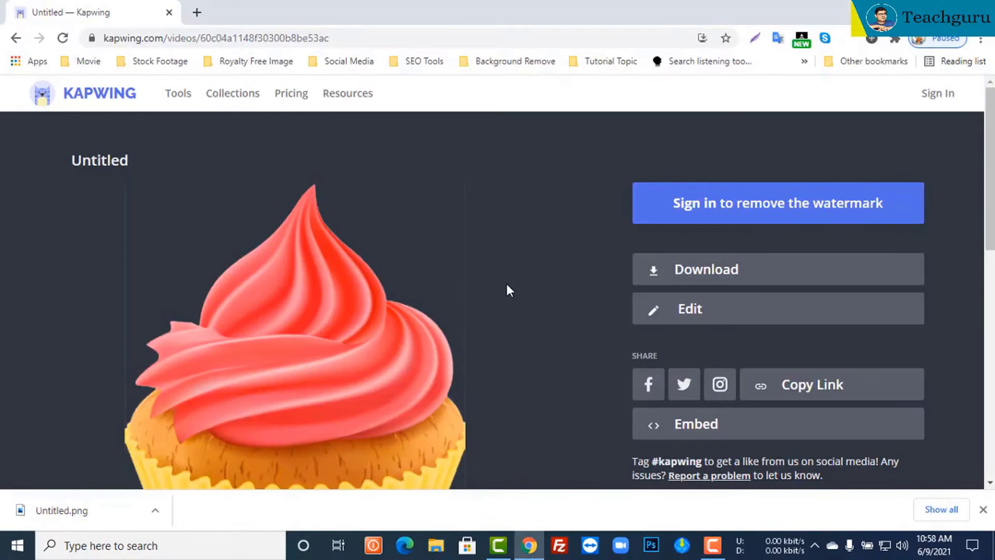
Step: Search Google for "bgremove" in a new browser tab and open the remove.bg website
left_click(198, 13)
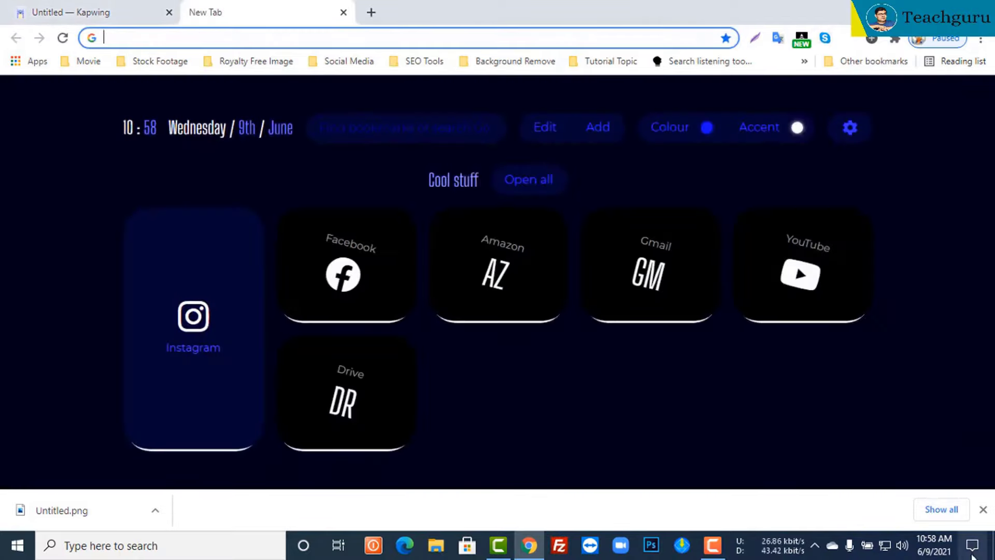
left_click(983, 509)
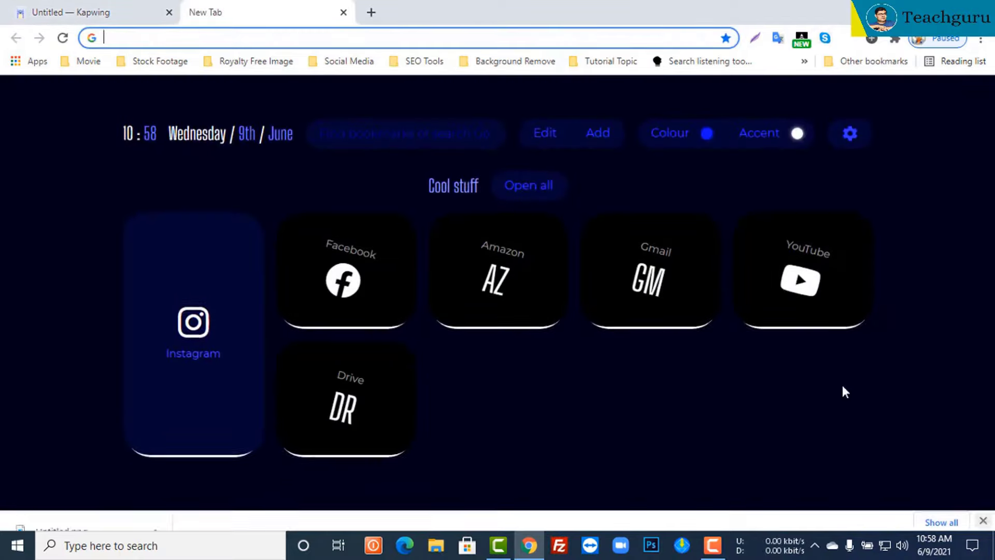
left_click(528, 41)
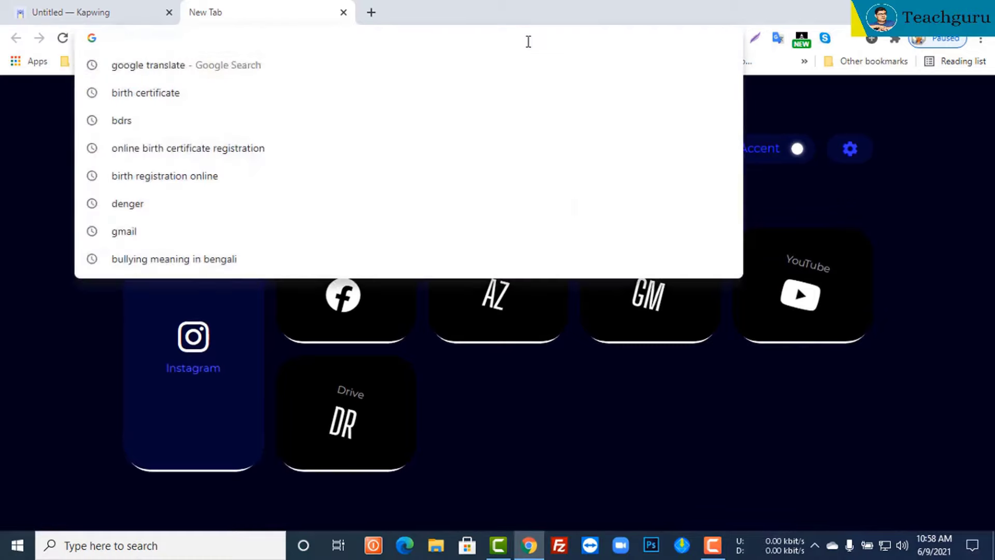
type("bg")
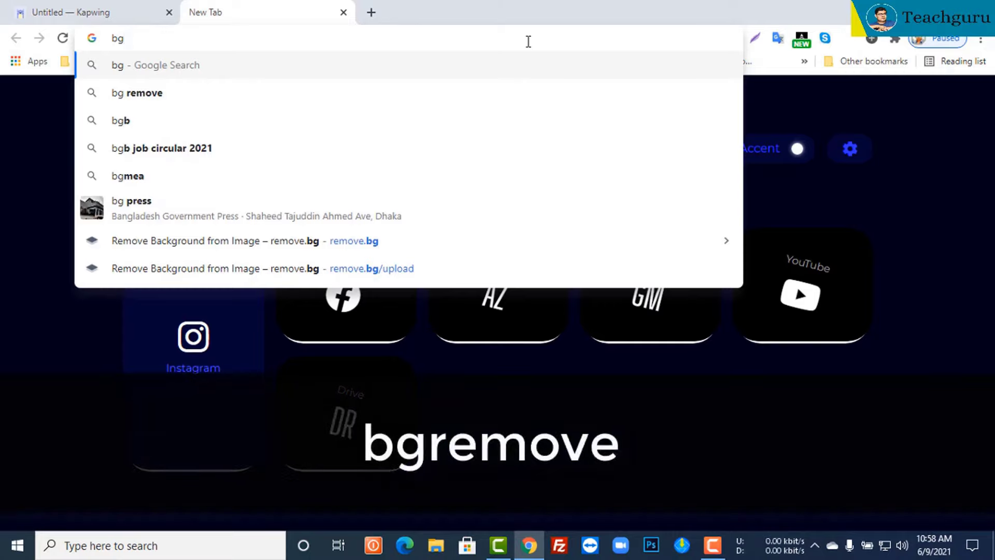
type("remov")
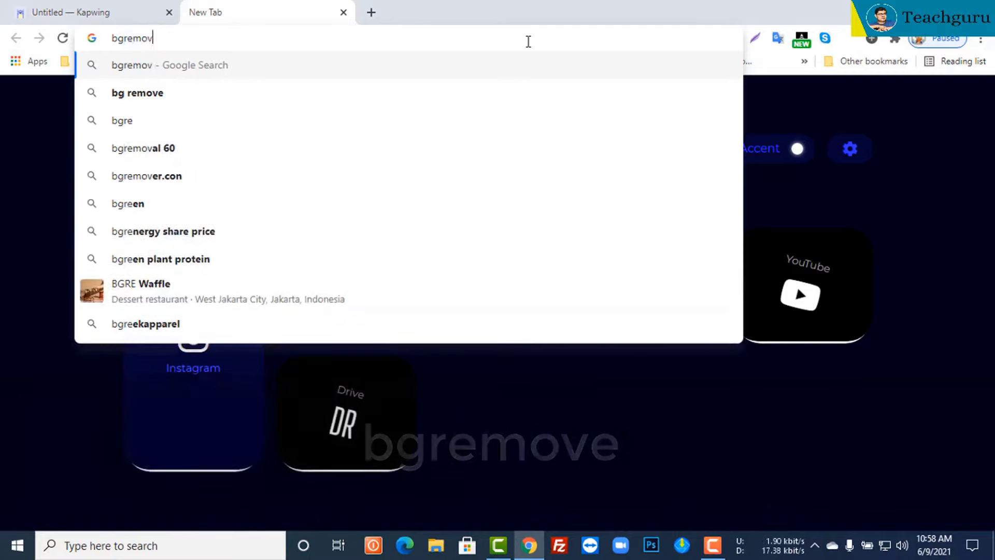
type("e")
key("Return")
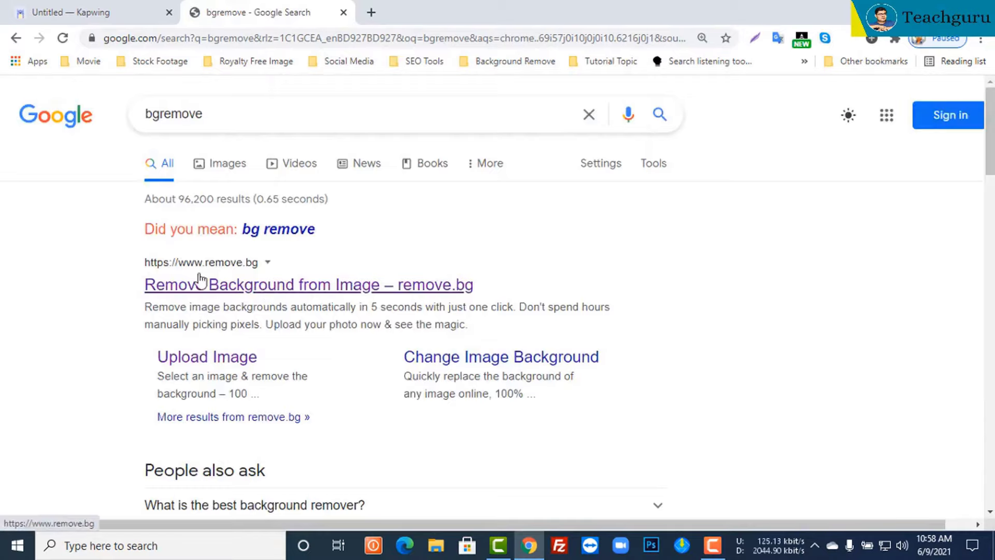
left_click(242, 284)
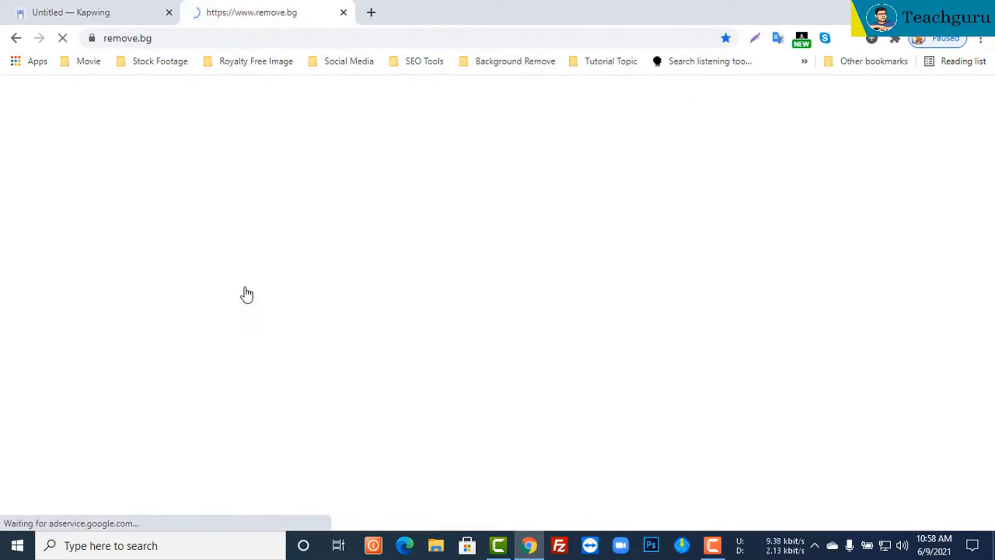
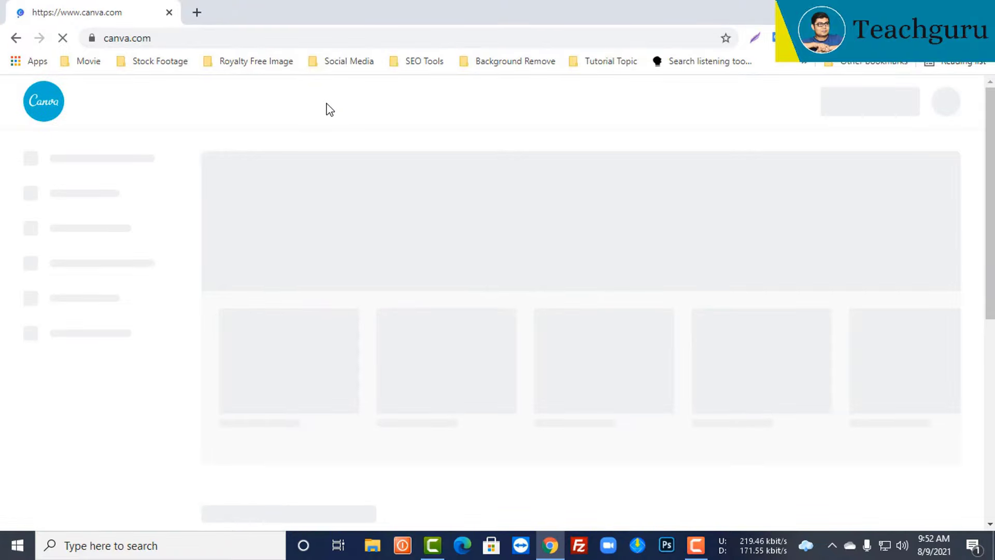
Step: Search Canva for "insta" and open the Instagram Post template collection
mouse_move(329, 104)
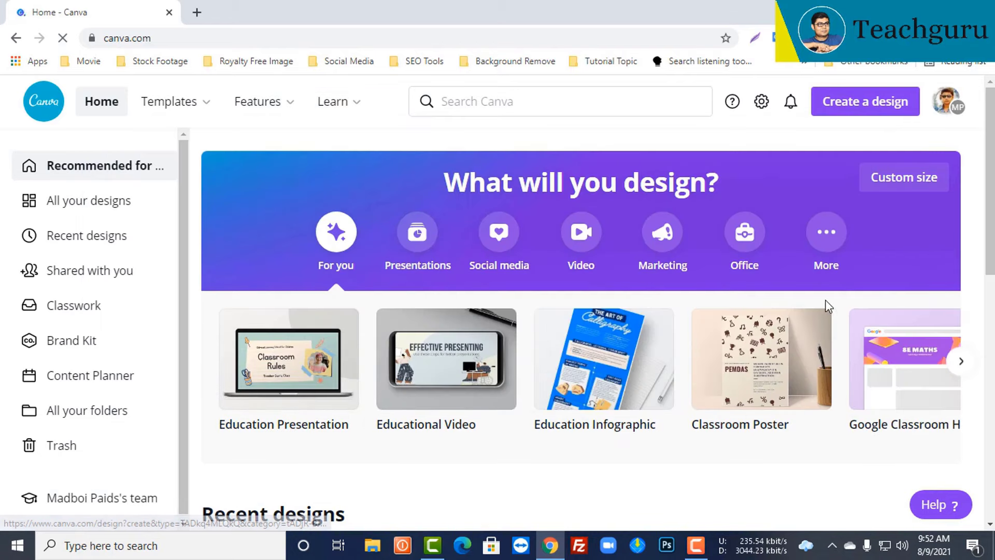
scroll(890, 289, "down", 4)
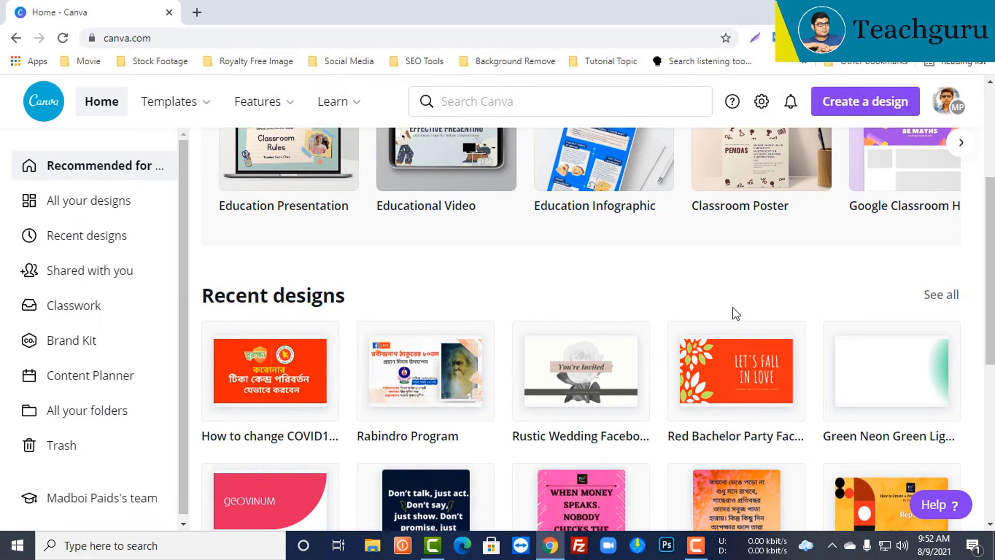
scroll(736, 313, "up", 3)
left_click(616, 112)
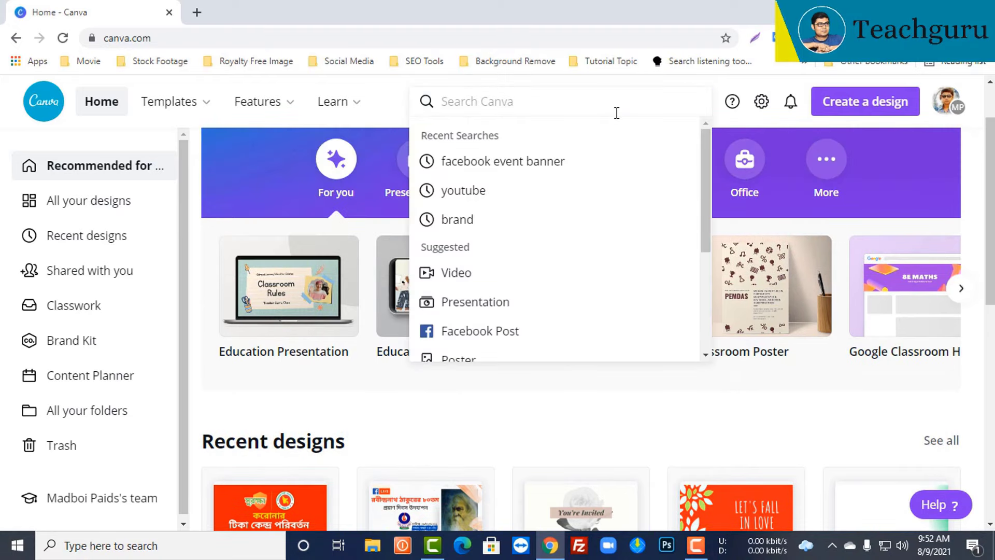
type("insta")
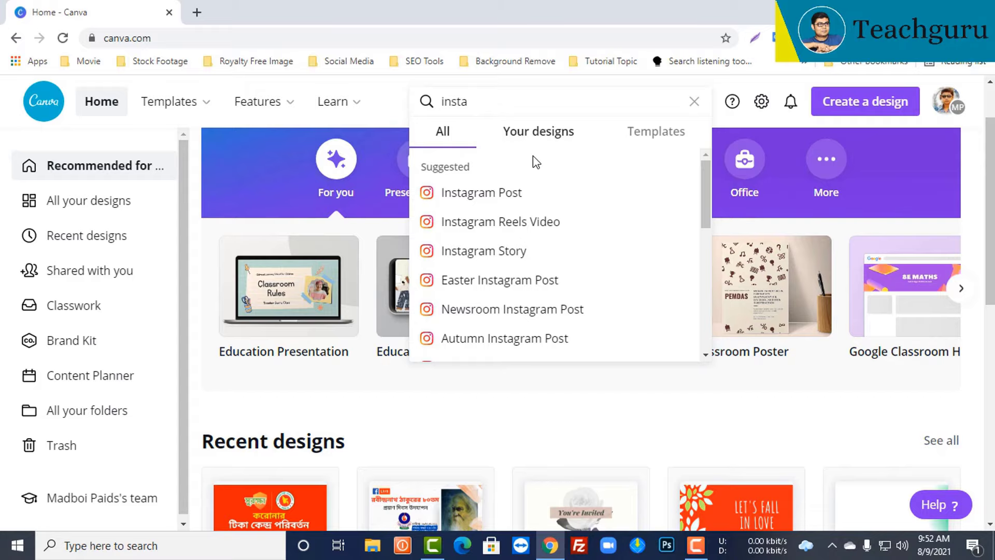
left_click(492, 194)
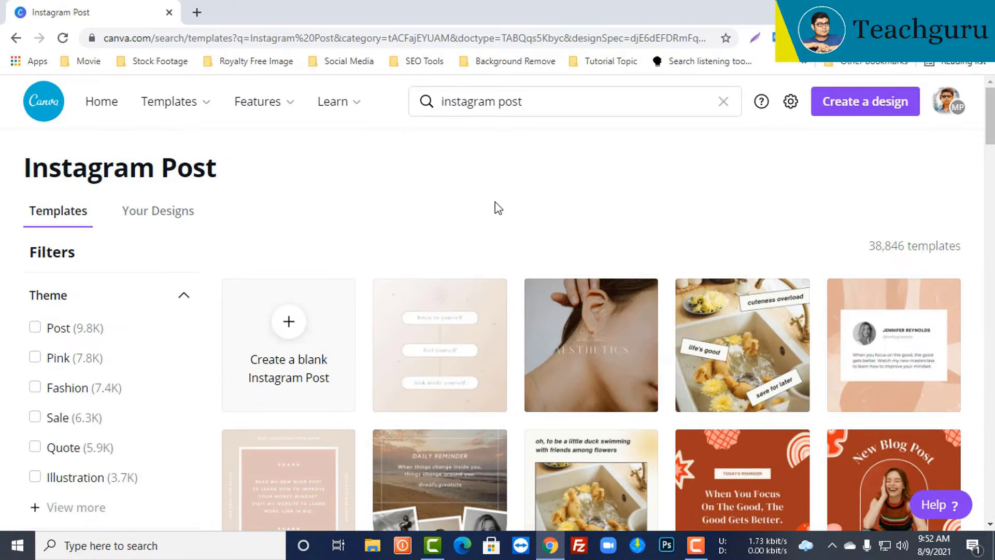
Step: Examine the custom size fields and measurement units offered for a new design, and close them without creating one
left_click(864, 106)
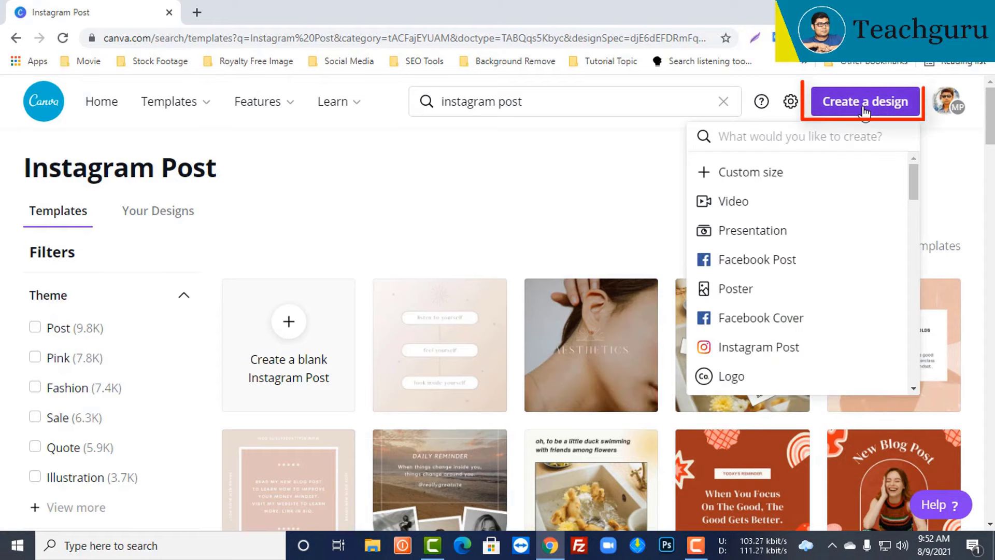
left_click(774, 175)
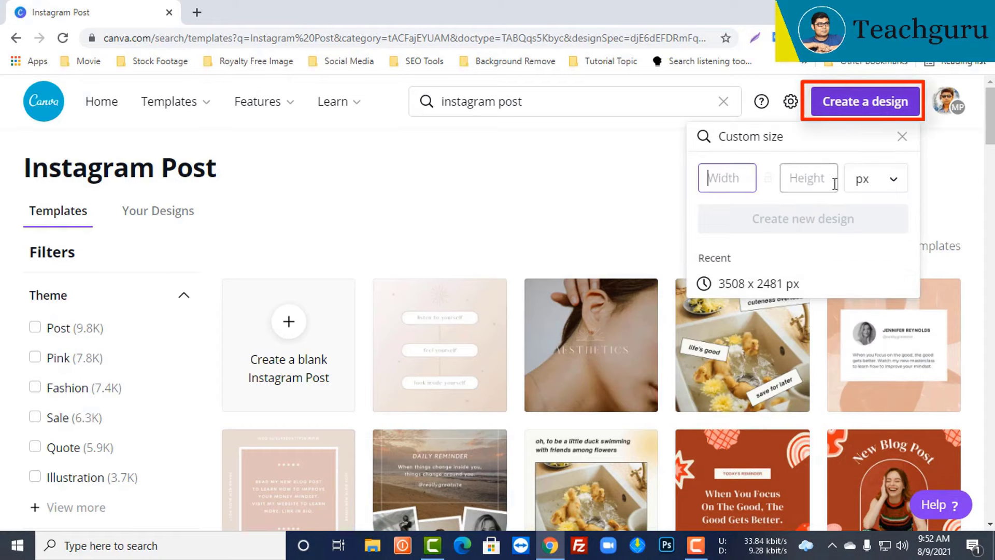
left_click(891, 183)
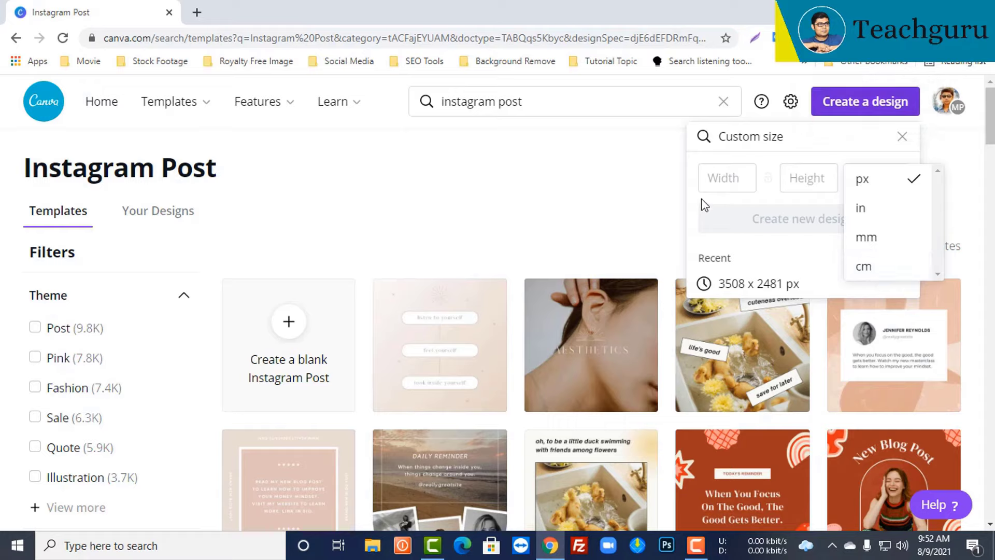
left_click(901, 138)
left_click(900, 137)
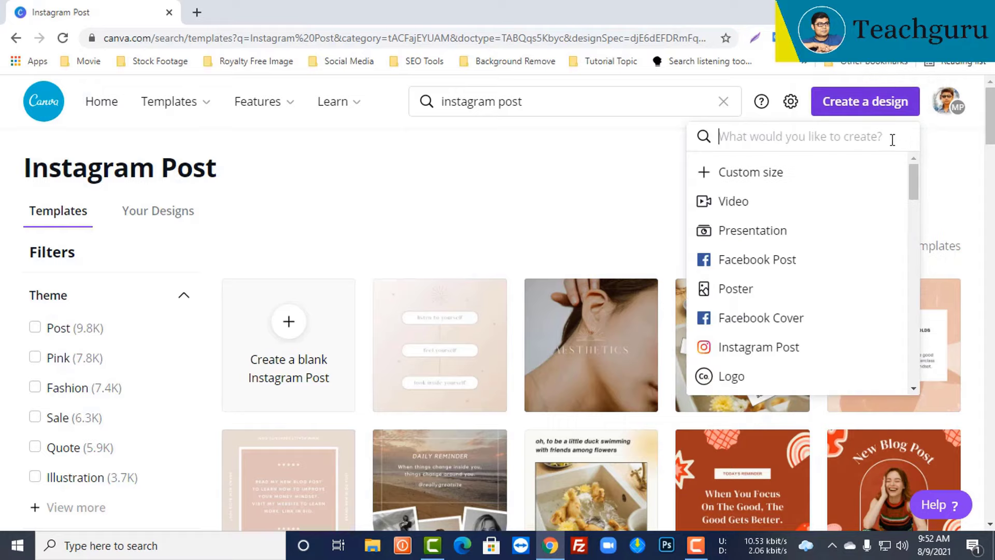
left_click(679, 161)
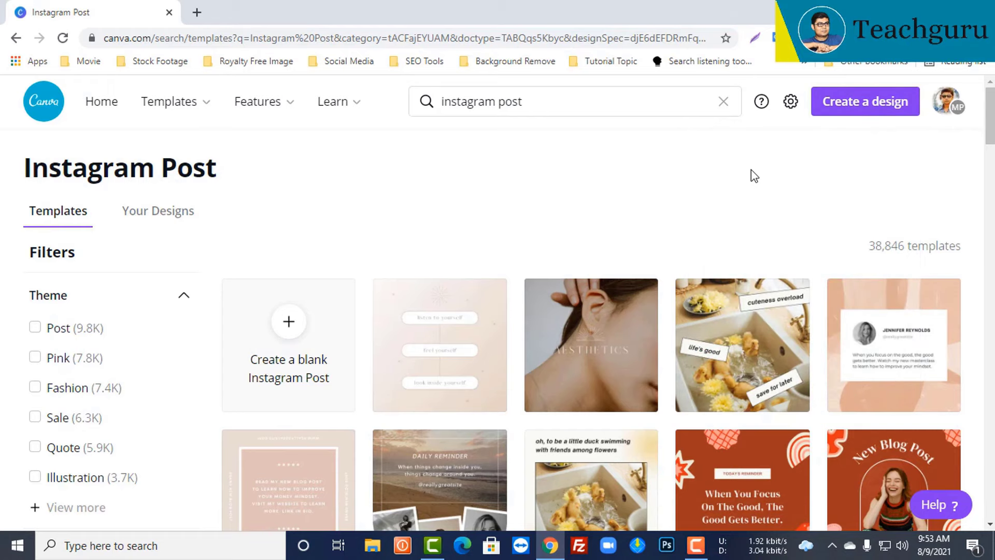
Step: Browse the Instagram Post templates and open the red "New Blog Post" template with the laughing woman for editing
scroll(766, 258, "down", 4)
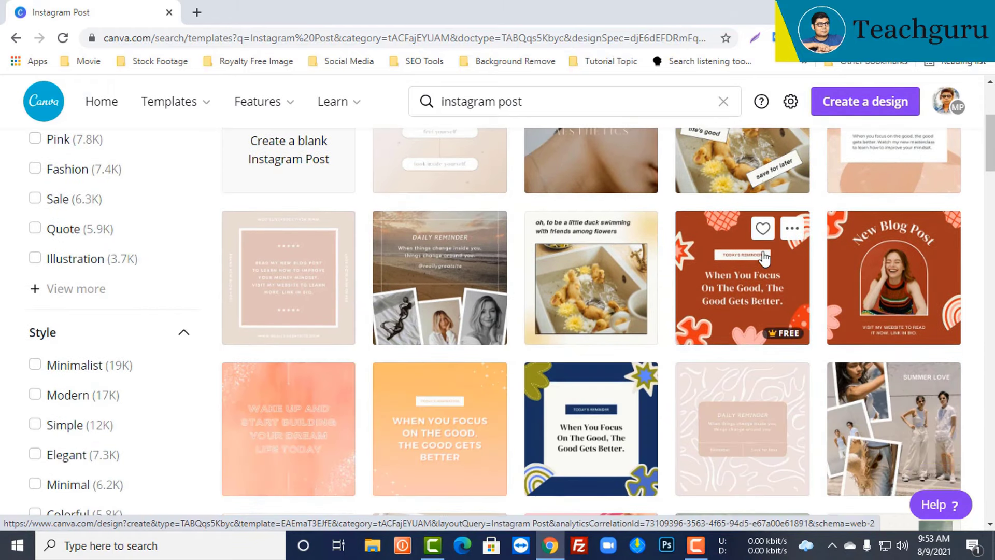
scroll(764, 257, "down", 2)
scroll(765, 257, "up", 2)
scroll(775, 240, "down", 20)
scroll(776, 247, "up", 20)
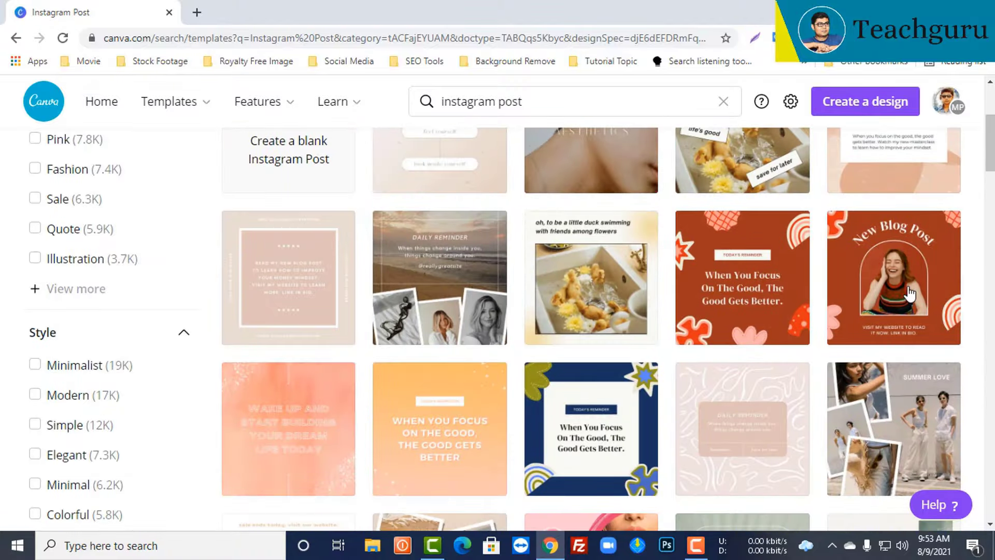
left_click(910, 294)
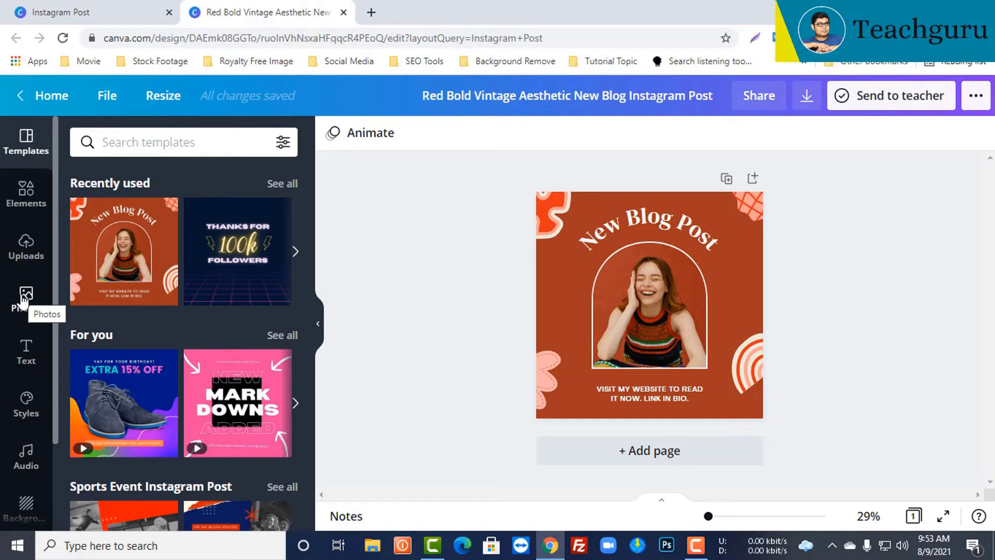
Step: Search the photo library for "Dog" and look through the resulting pictures
left_click(23, 298)
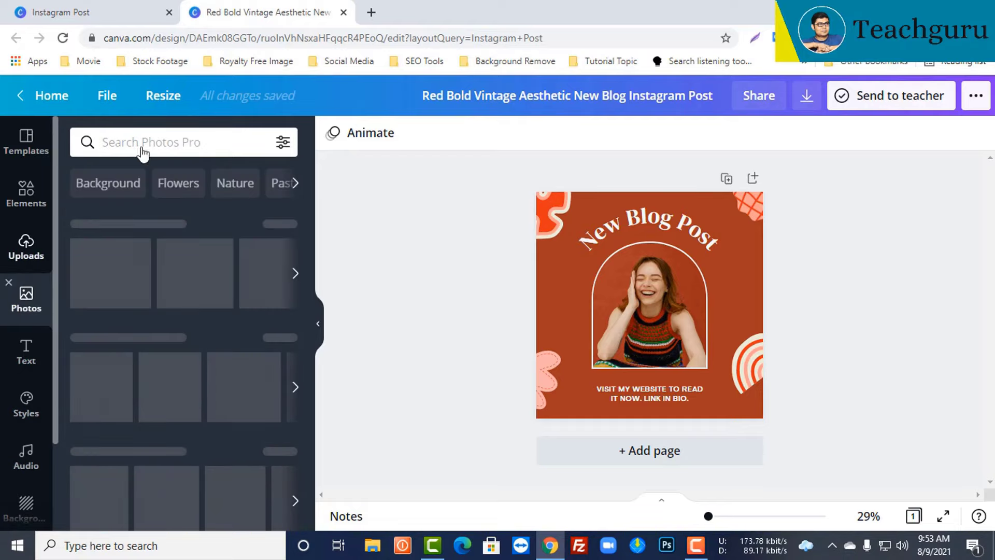
left_click(149, 141)
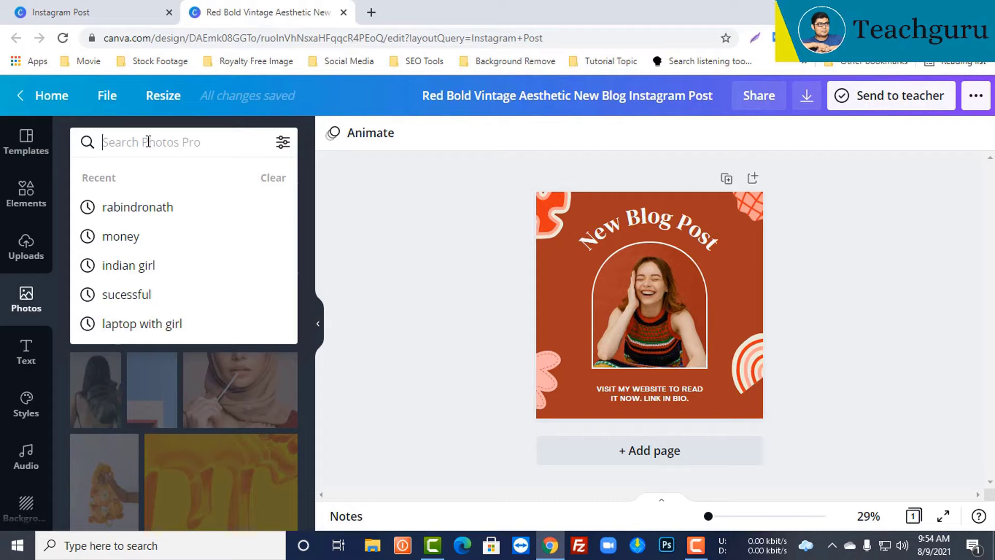
type("Dog")
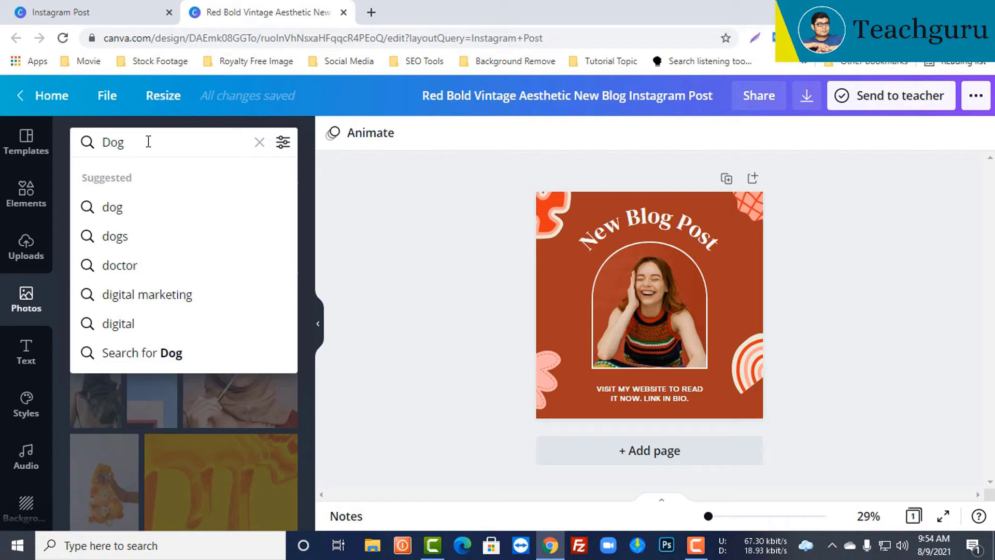
key("Return")
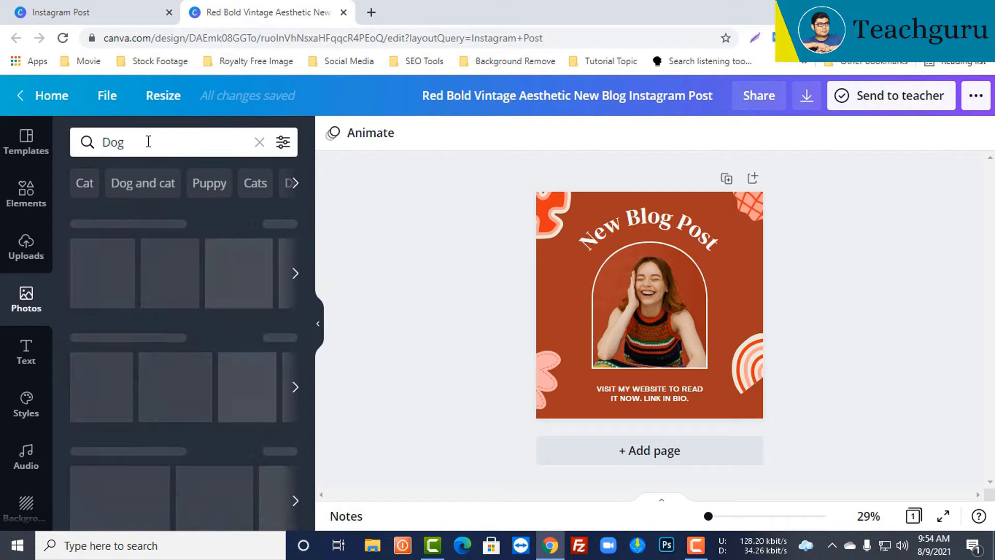
scroll(310, 388, "down", 10)
scroll(267, 251, "up", 10)
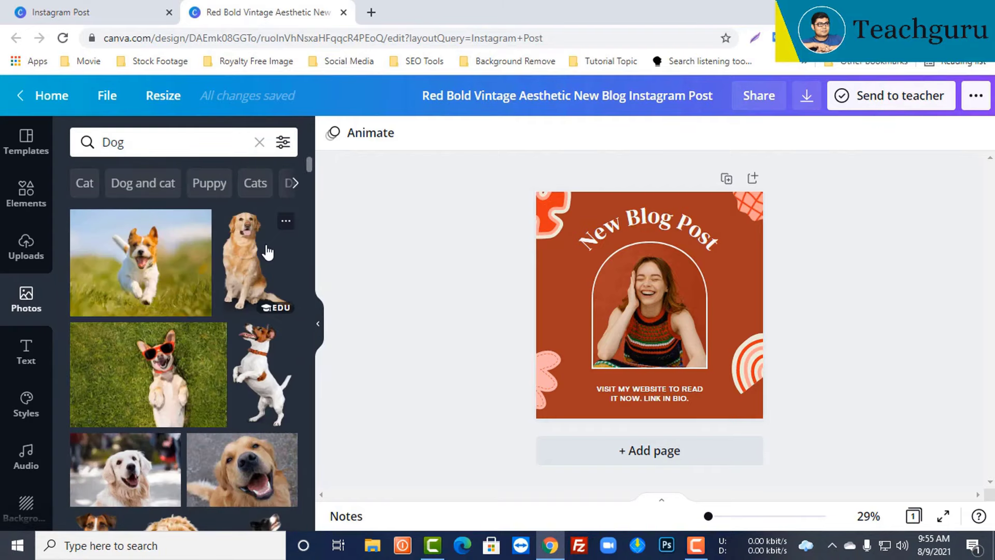
Step: Try the jumping white-and-brown dog cutout in the arched frame, and delete it from the frame
left_click_drag(267, 371, 649, 300)
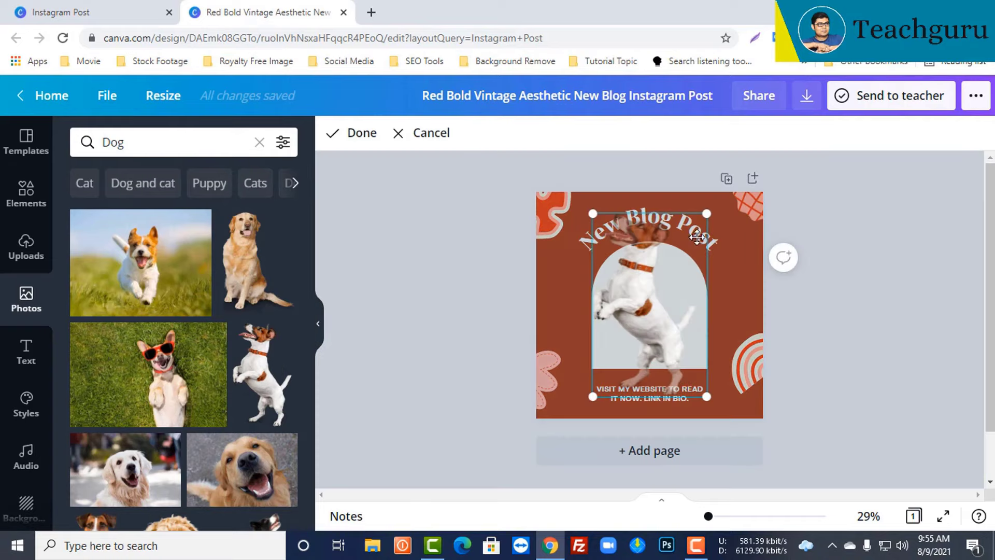
left_click(429, 320)
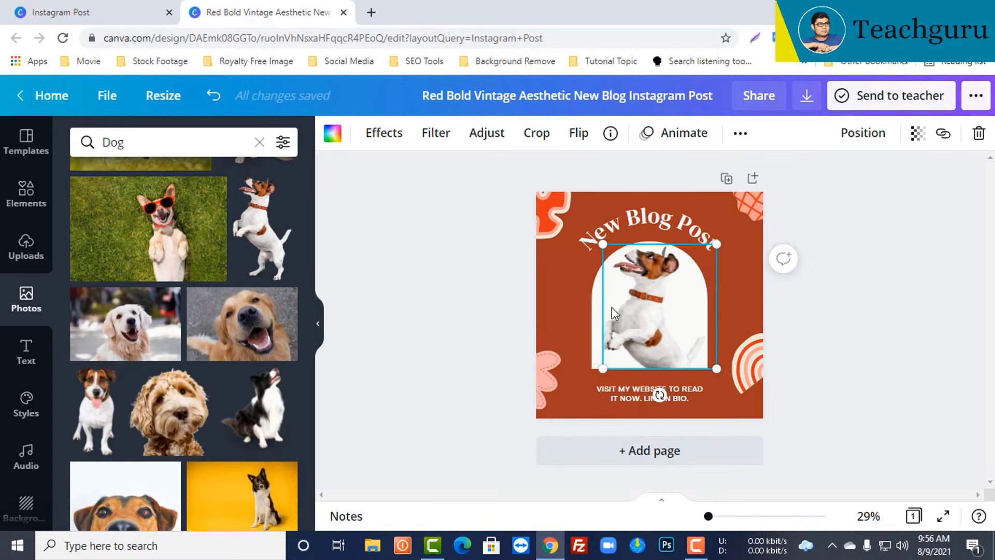
key("Delete")
Step: Switch the photo search to the suggested term "Puppy" and place the sitting cream puppy cutout in the arched frame
scroll(215, 311, "up", 5)
left_click(207, 182)
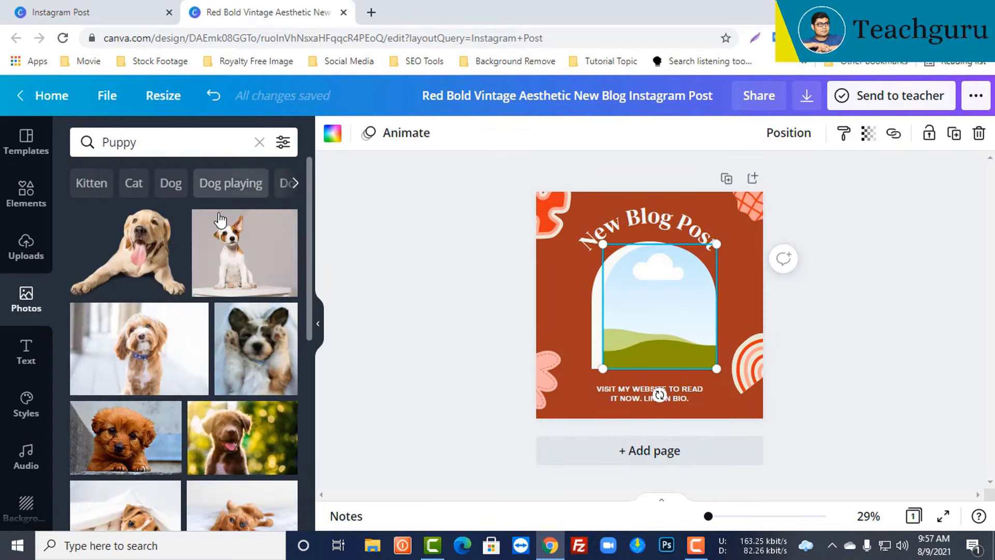
scroll(213, 249, "down", 10)
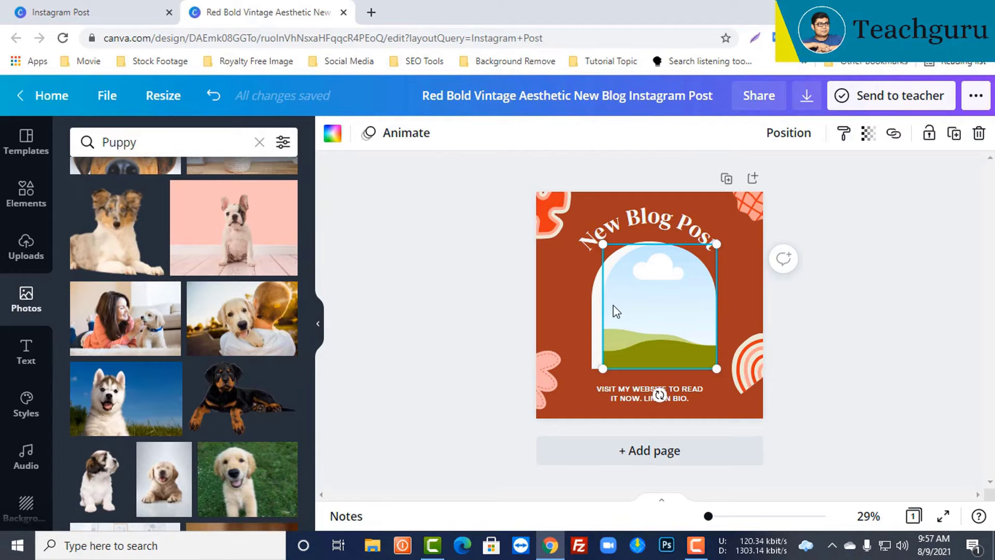
left_click(804, 318)
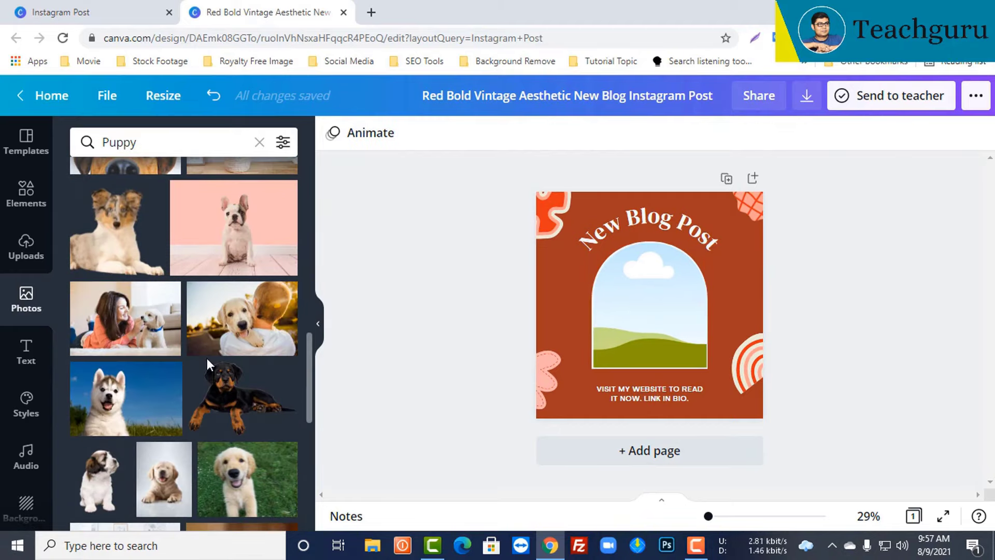
scroll(208, 360, "down", 10)
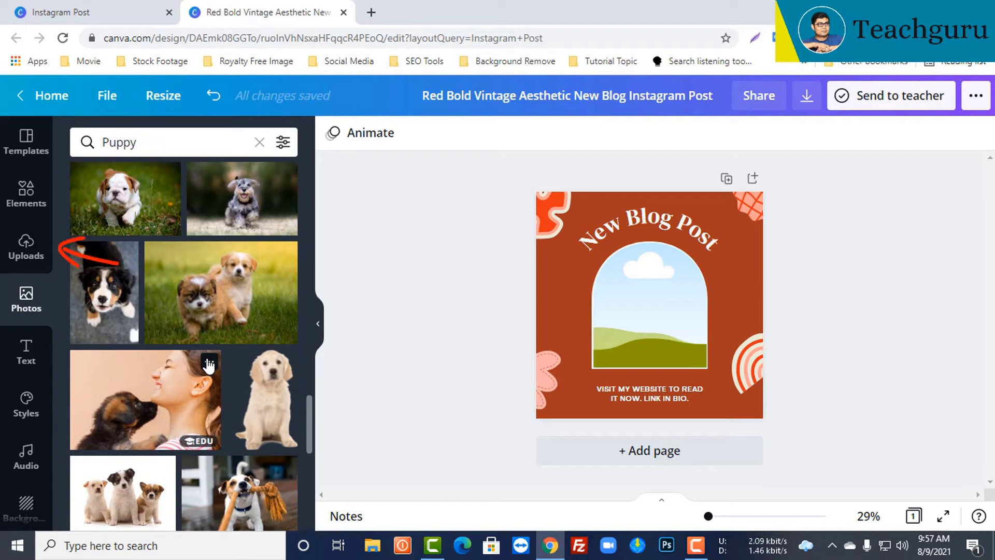
left_click(273, 380)
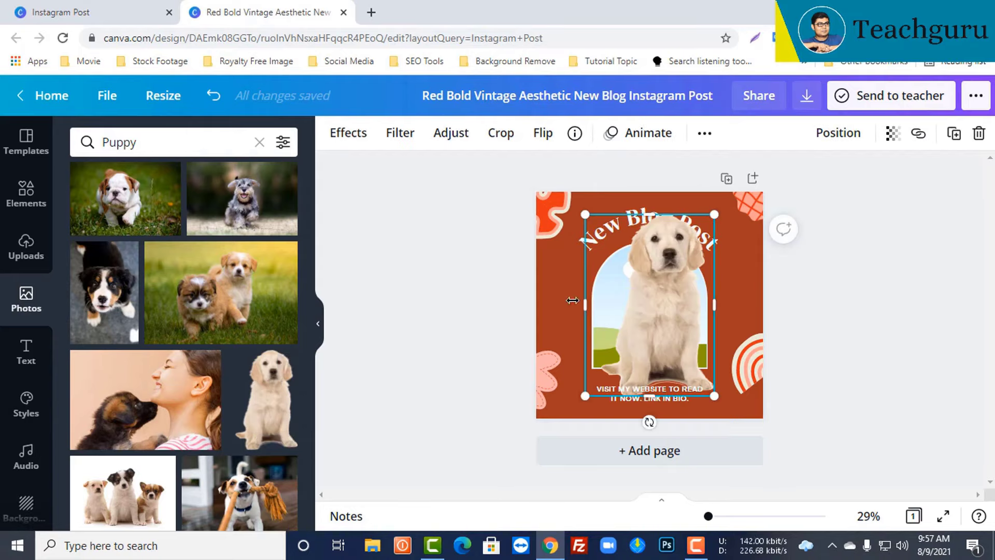
left_click_drag(673, 296, 635, 311)
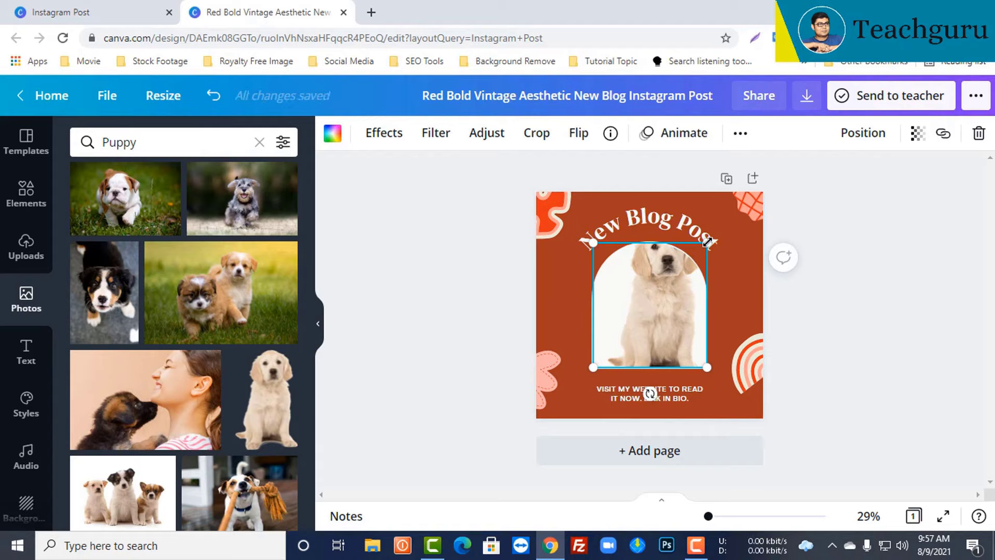
Step: Adjust the size and crop of the puppy photo so that the puppy sits centred inside the arch with its head fully inside
left_click_drag(701, 243, 695, 255)
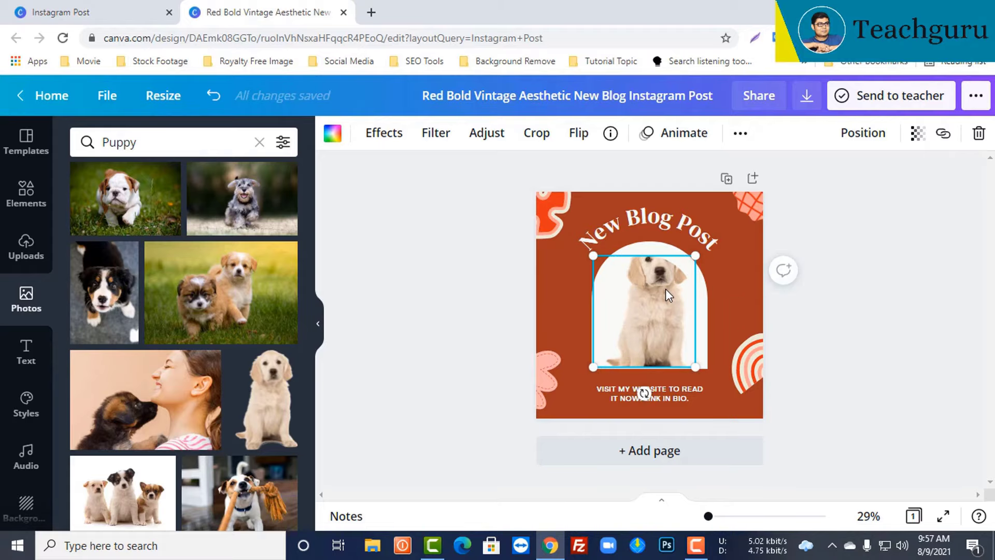
double_click(671, 282)
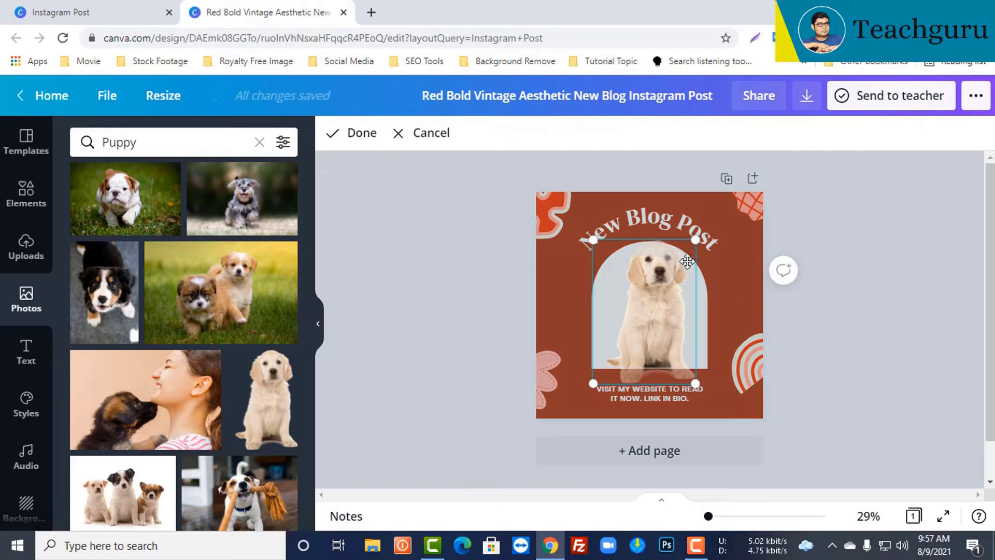
left_click(828, 277)
double_click(658, 284)
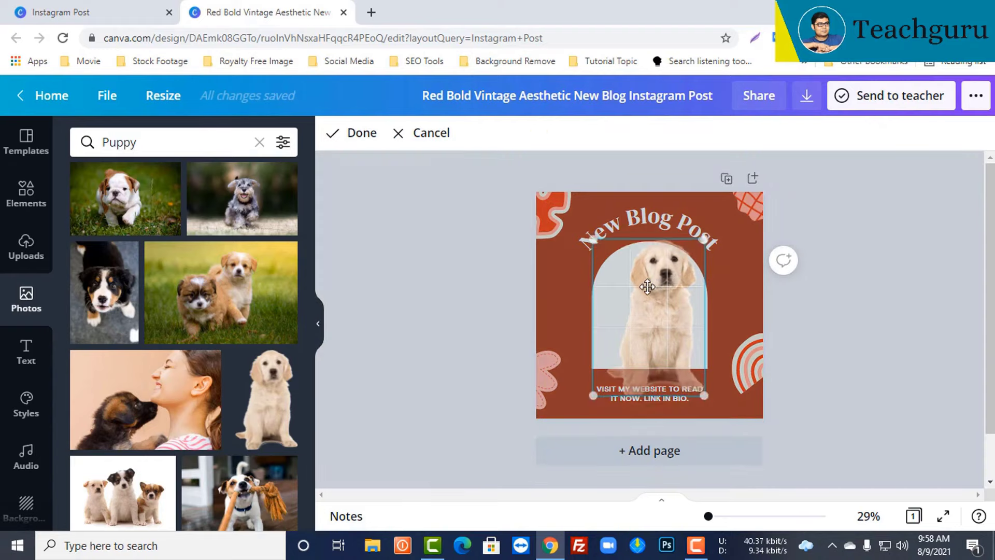
left_click(819, 295)
mouse_move(671, 305)
left_mouse_down()
mouse_move(652, 306)
mouse_move(664, 319)
left_mouse_up()
Step: Recolor the arch shape behind the puppy, trying peach and purple before choosing the default yellow
left_click(701, 327)
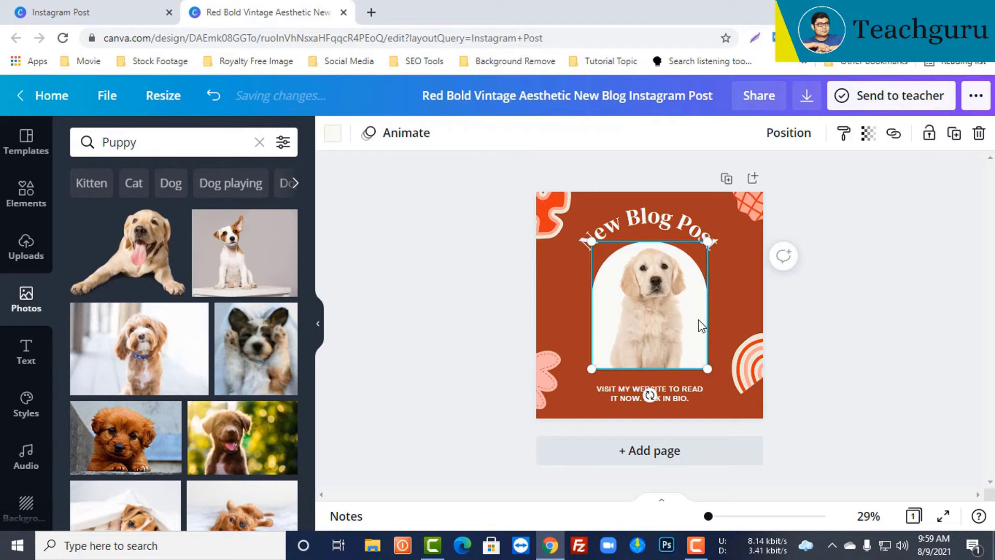
left_click(334, 134)
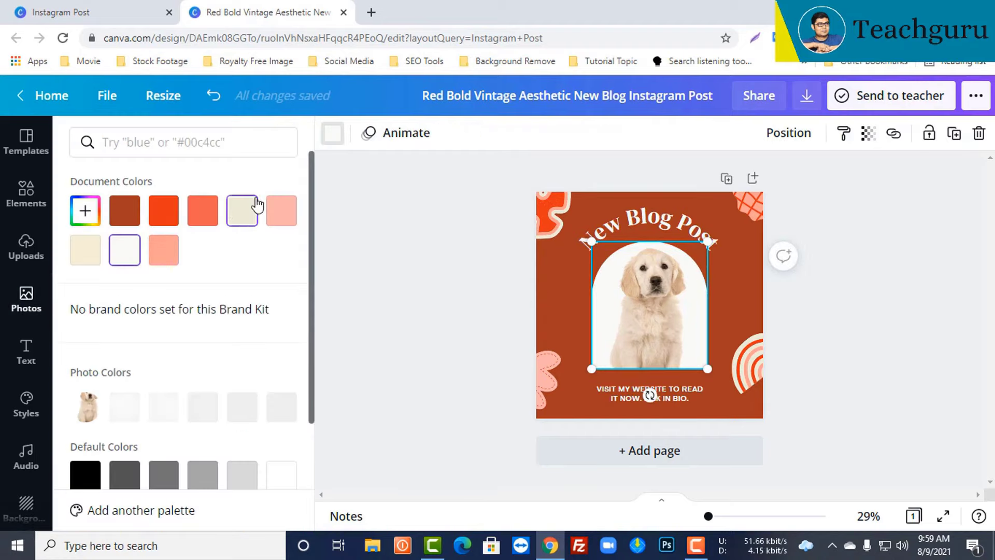
left_click(165, 251)
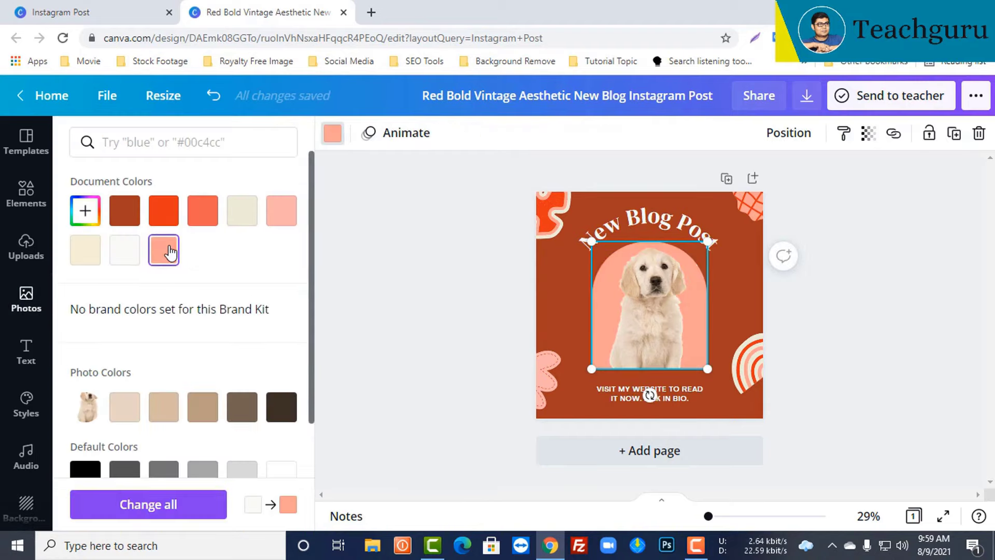
scroll(171, 311, "down", 2)
left_click(281, 444)
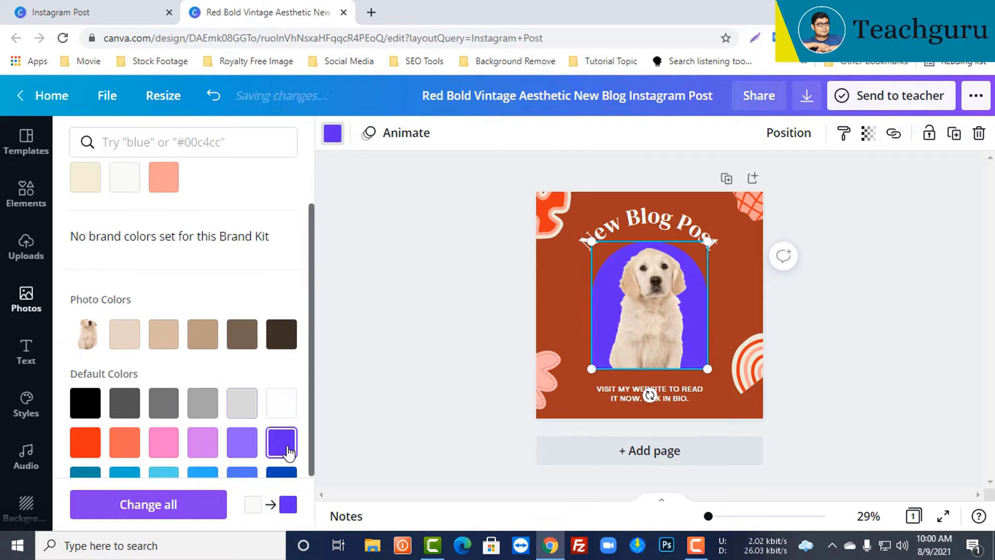
scroll(161, 444, "down", 2)
left_click(202, 445)
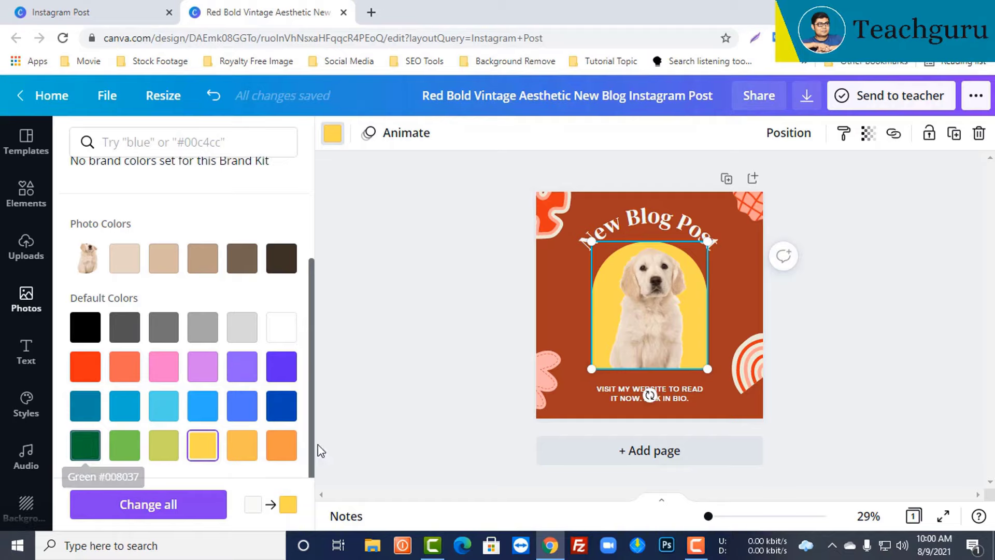
left_click(905, 311)
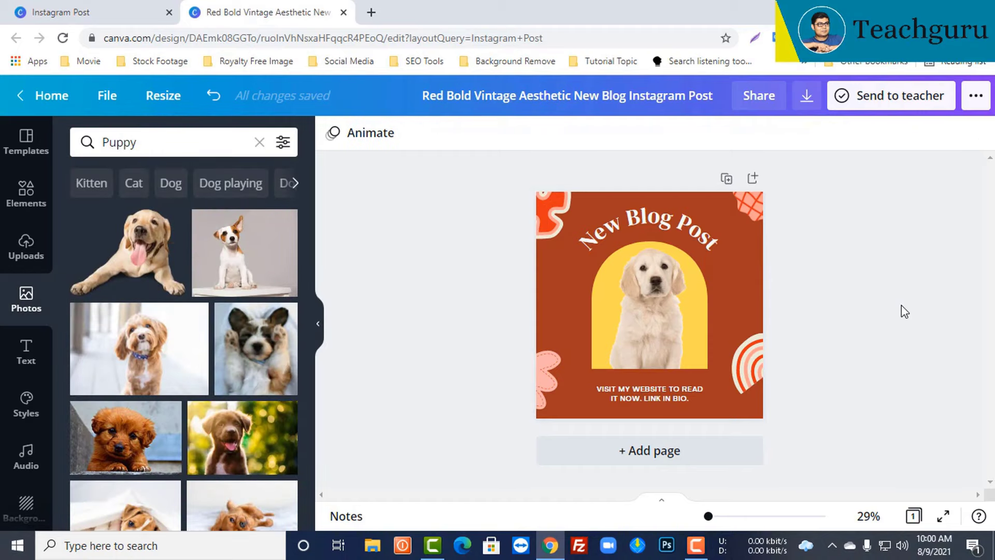
Step: Replace the "New Blog Post" heading text with "Your Home Is Not Complete Without a Dog"
double_click(697, 241)
type("Y")
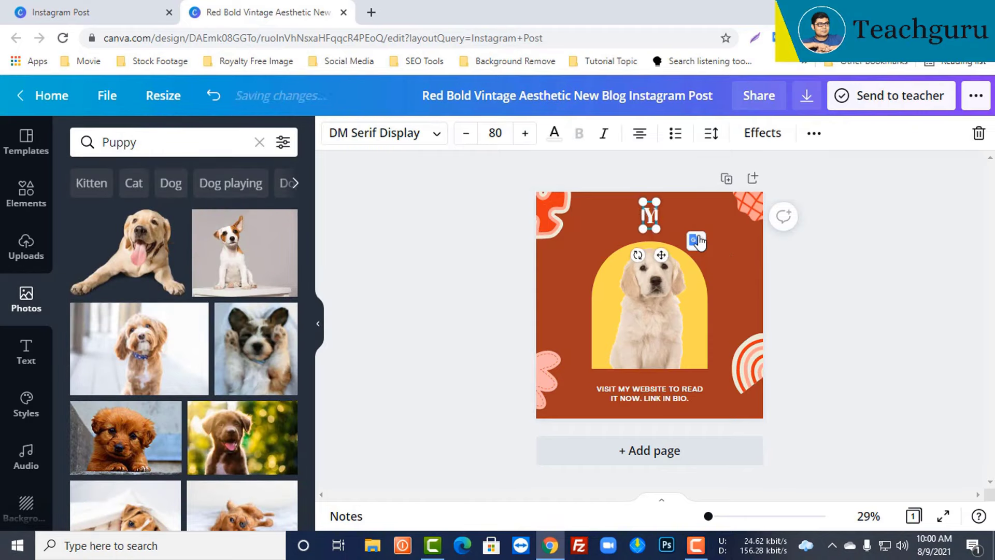
type("our Home")
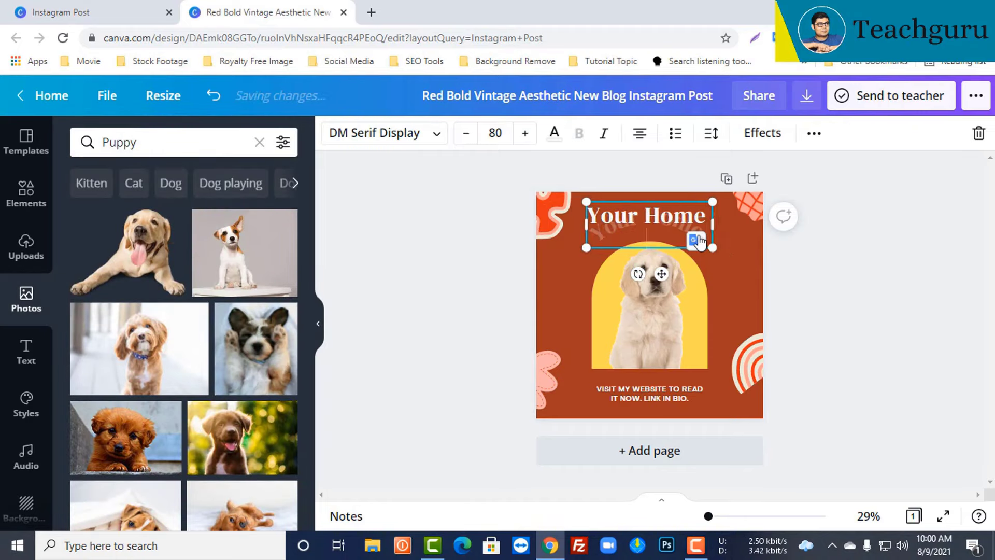
type(" Is not")
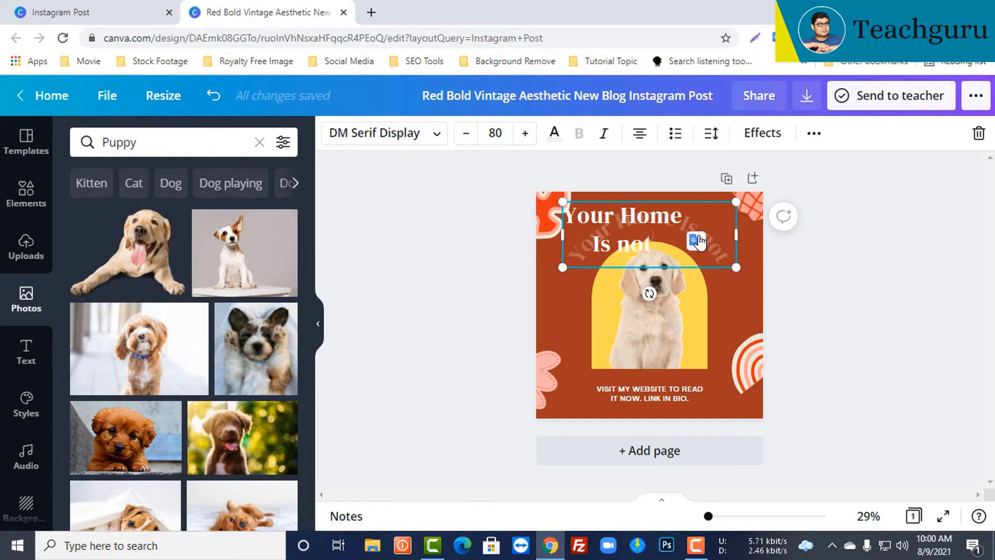
key("BackSpace")
key("BackSpace")
key("BackSpace")
type("Not Complete")
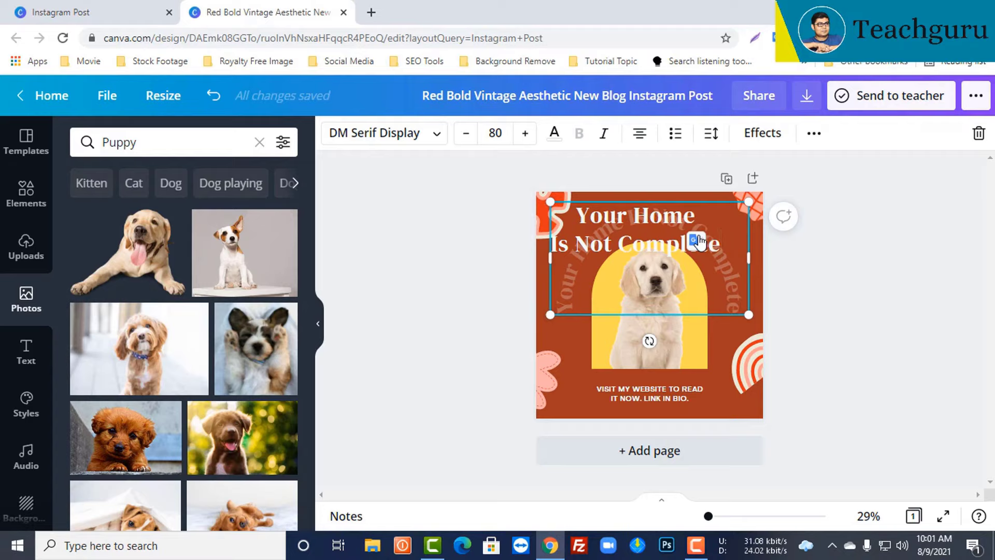
type(" Without a")
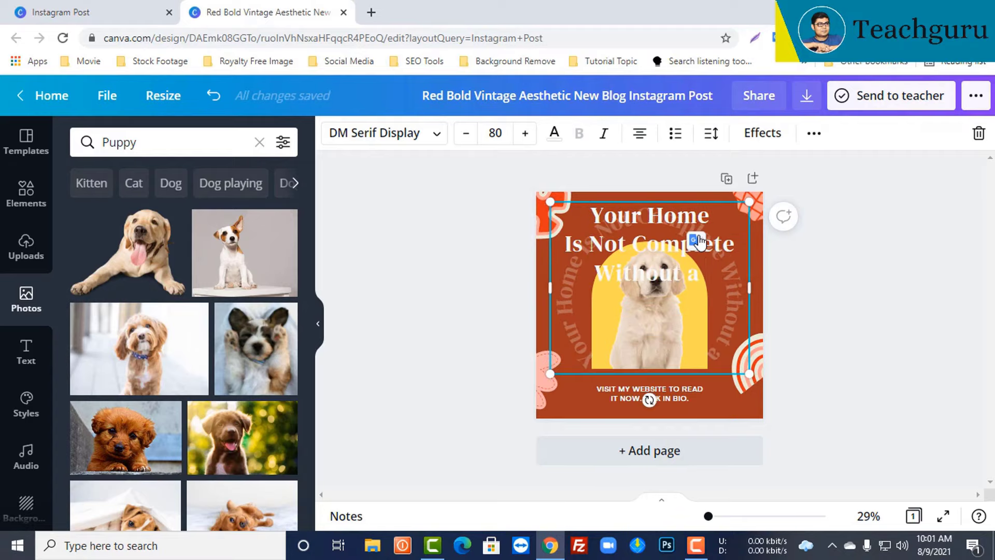
type(" Dog")
Step: Remove the heading's curve effect and scale the text down to size 41.1 so that it fits above the arch
left_click(763, 133)
scroll(129, 363, "down", 3)
left_click(120, 451)
left_click_drag(760, 285, 698, 234)
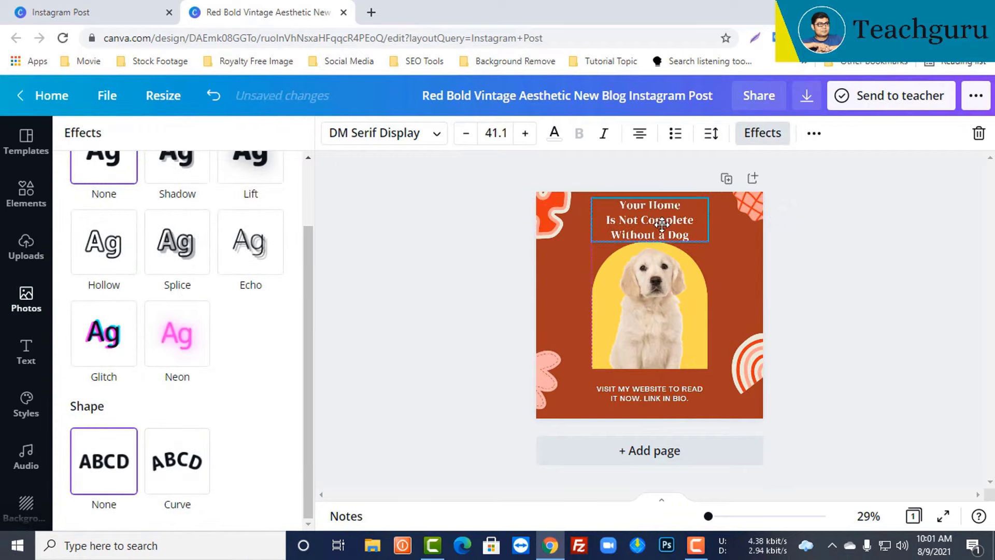
Step: Set the heading's line spacing to 1.2 and enlarge the "Your Home" line to size 55.1
left_click(711, 133)
left_click_drag(833, 185, 844, 211)
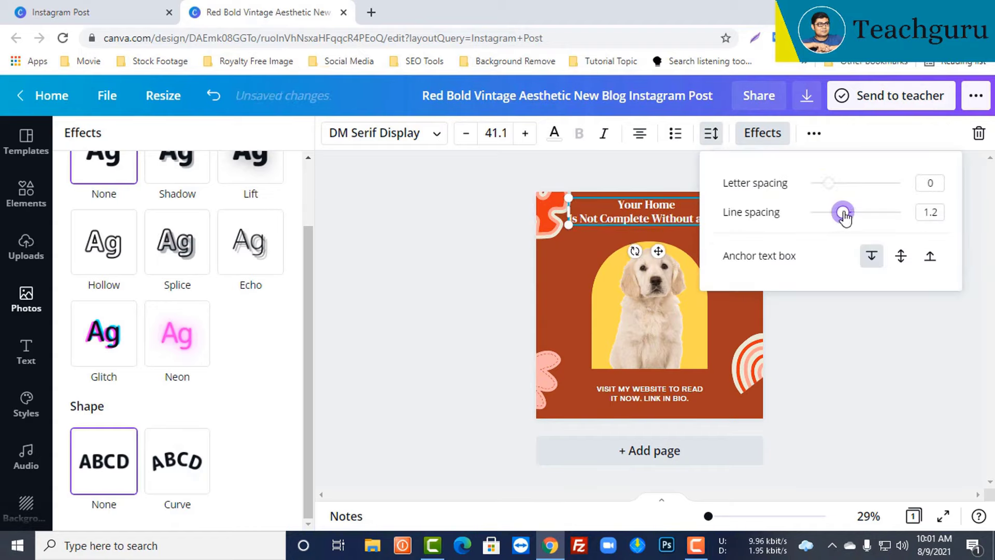
left_click_drag(688, 214, 558, 153)
key("ctrl+shift+period")
key("ctrl+shift+period")
key("ctrl+shift+period")
key("ctrl+shift+period")
key("ctrl+shift+period")
key("ctrl+shift+period")
key("ctrl+shift+period")
key("ctrl+shift+period")
key("ctrl+shift+period")
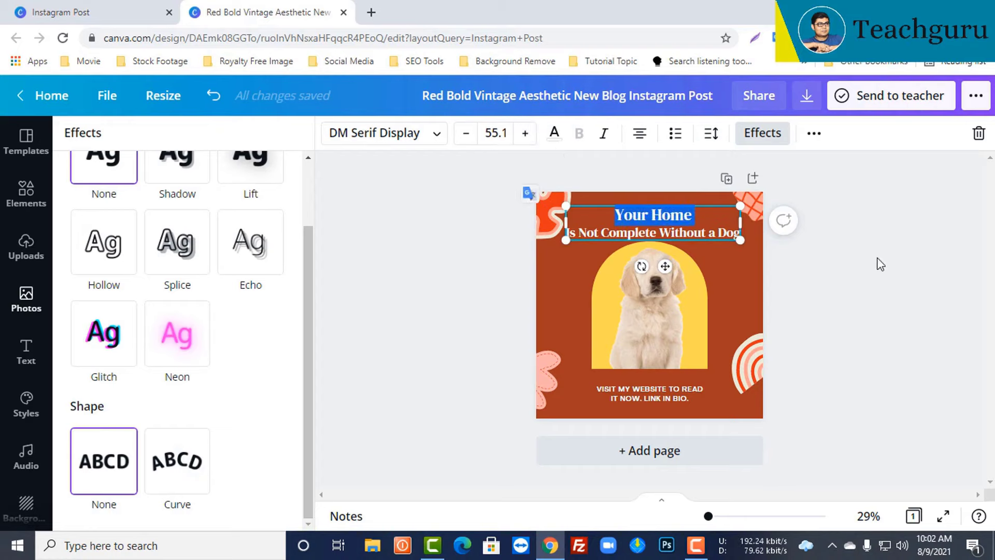
left_click(857, 257)
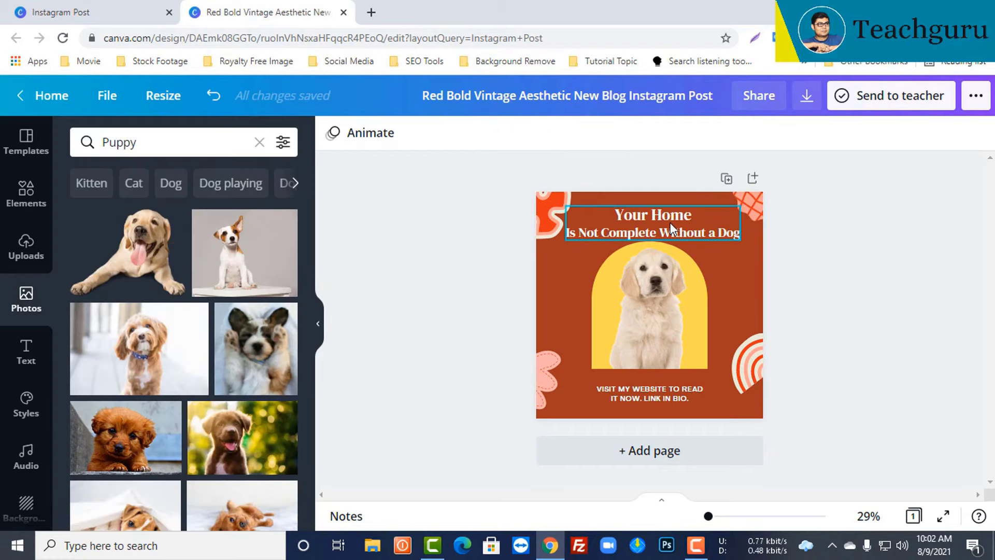
Step: Lower the two bottom corner shapes and replace the text below the arch with "WE SELL 100% PURE BREED AND WE DELIVER NATIONWIDE"
left_click(547, 386)
double_click(661, 397)
type("WE SELL 100")
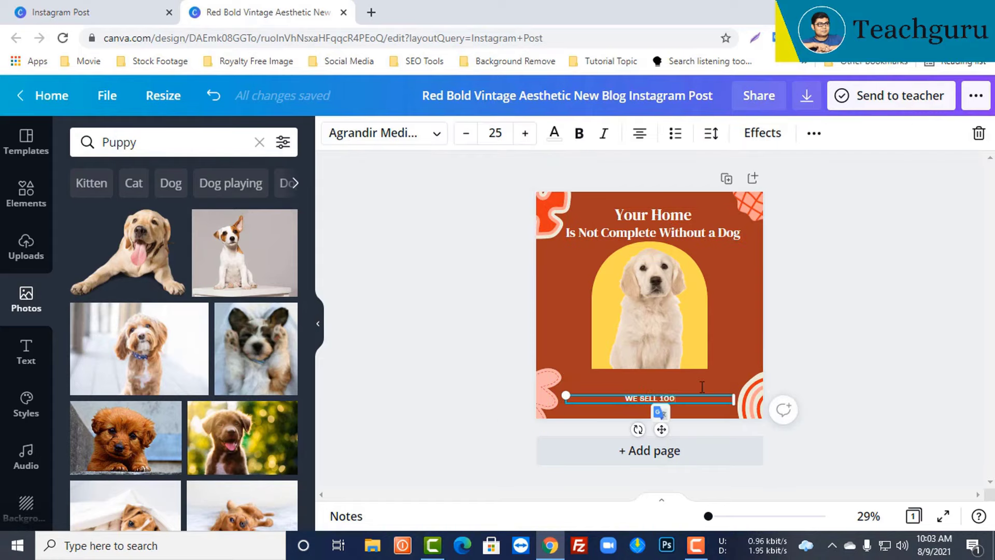
type("% PURE BREED AND WE DELIVER NATIONWIDE")
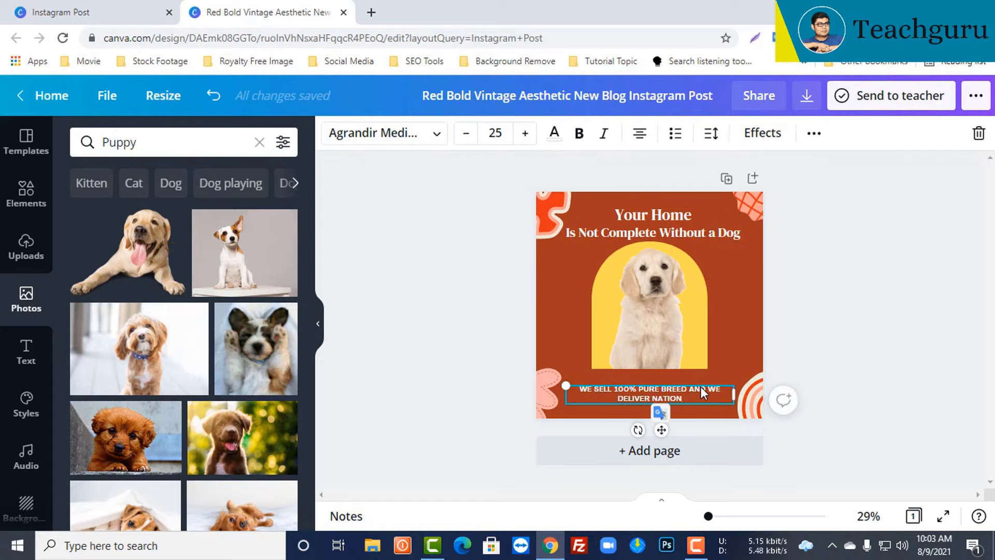
left_click(854, 338)
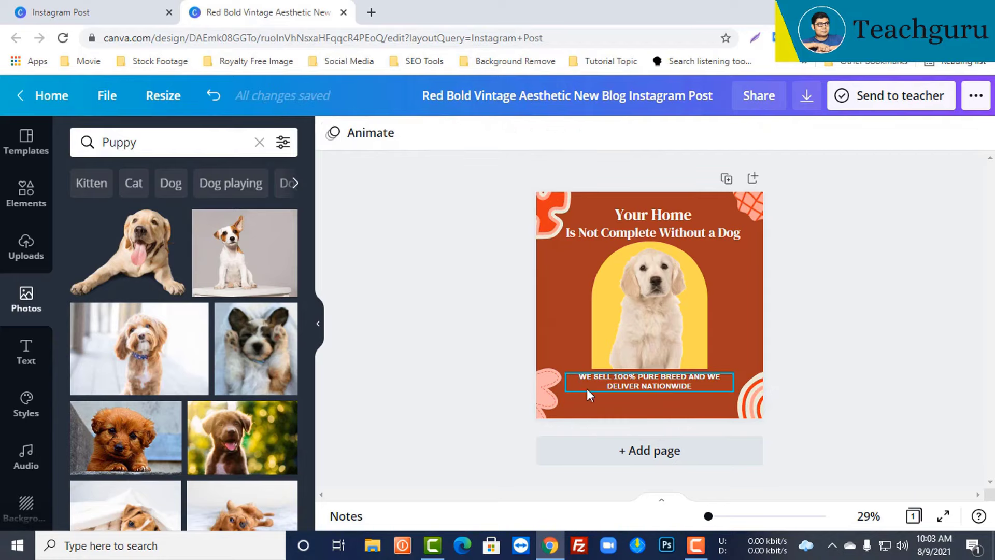
Step: Search the elements for "ractangle" and insert a solid black rectangle bar into the post
left_click(34, 195)
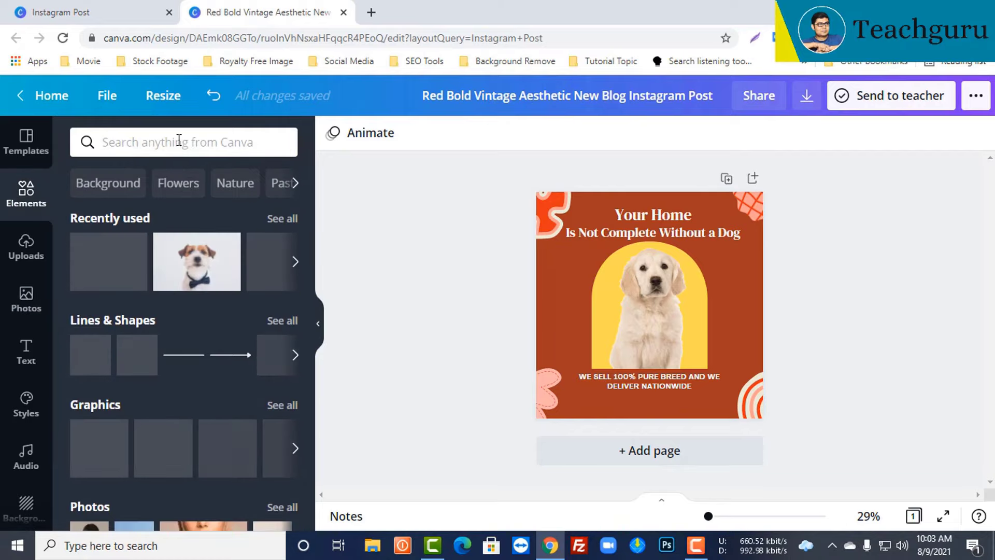
left_click(141, 144)
type("rac")
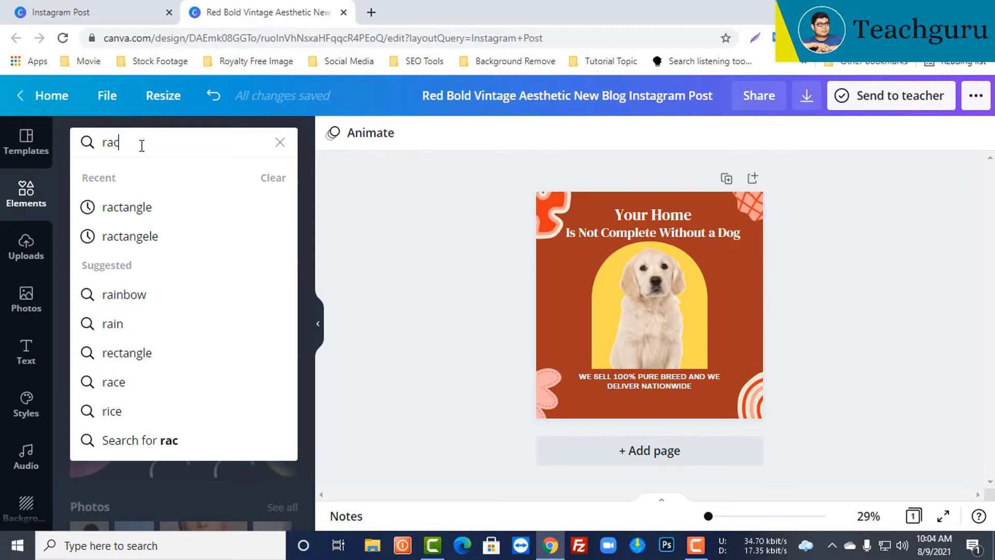
key("Down")
key("Return")
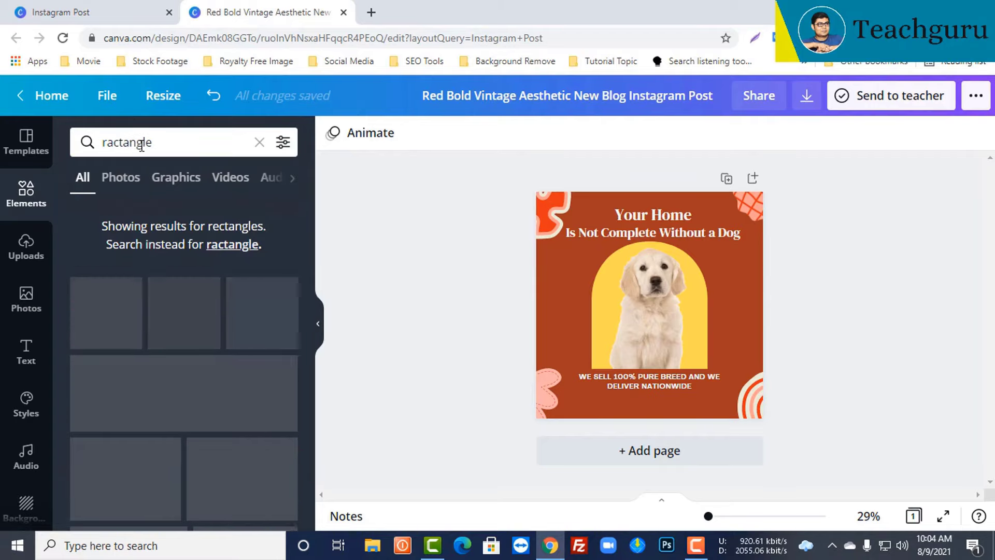
scroll(207, 288, "down", 6)
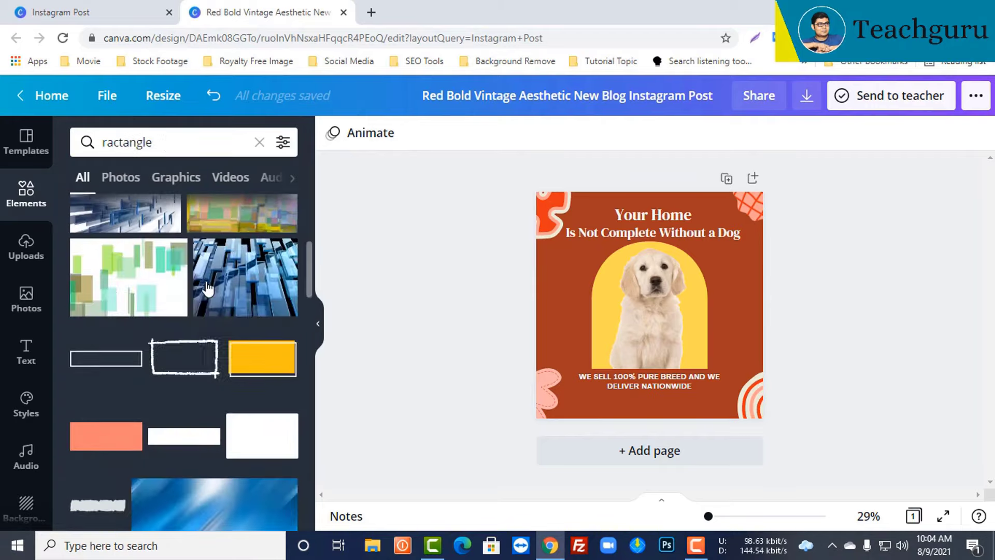
left_click(186, 228)
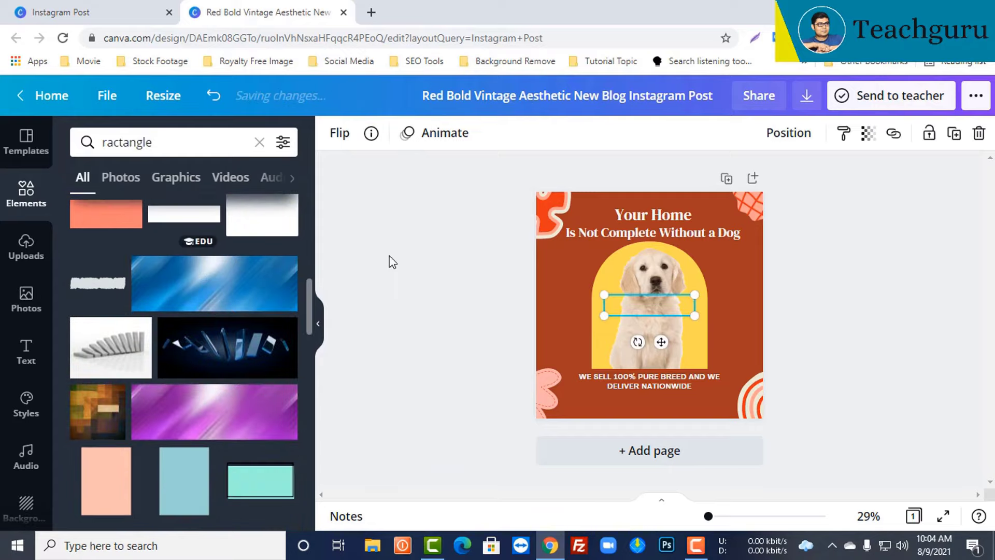
Step: Insert the wide yellow textured rectangle from the rectangle search results into the post
scroll(244, 309, "down", 10)
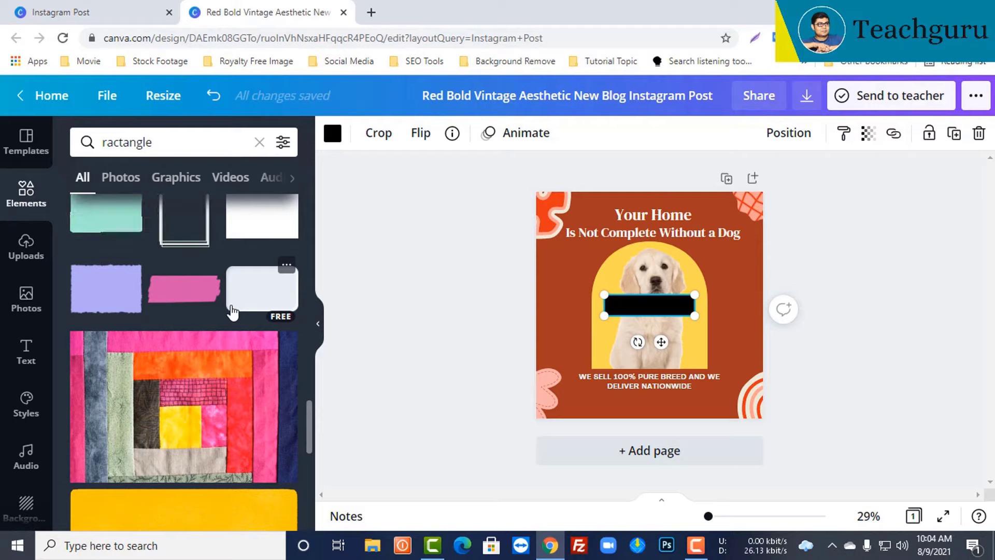
scroll(231, 311, "down", 5)
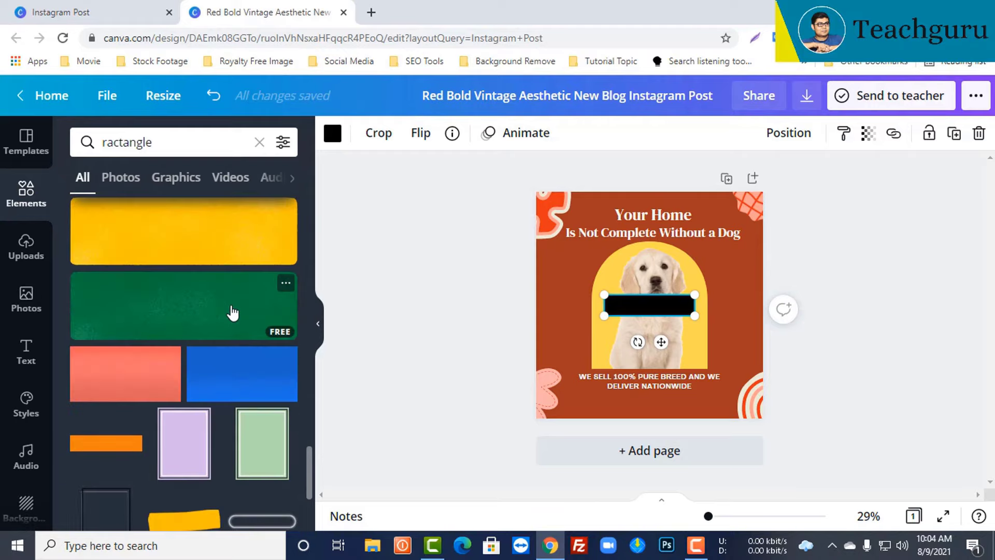
scroll(232, 311, "down", 5)
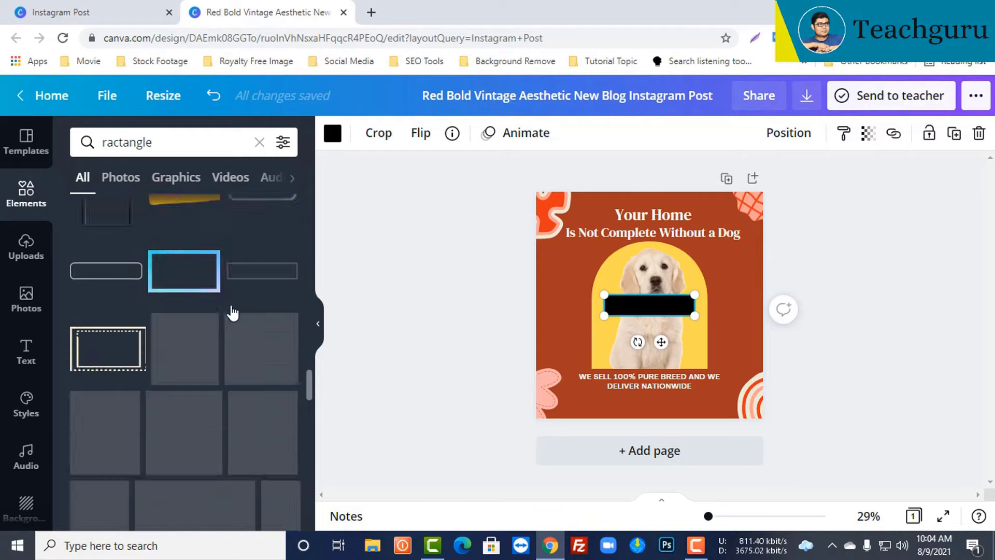
scroll(231, 310, "up", 5)
scroll(231, 311, "up", 1)
left_click(231, 311)
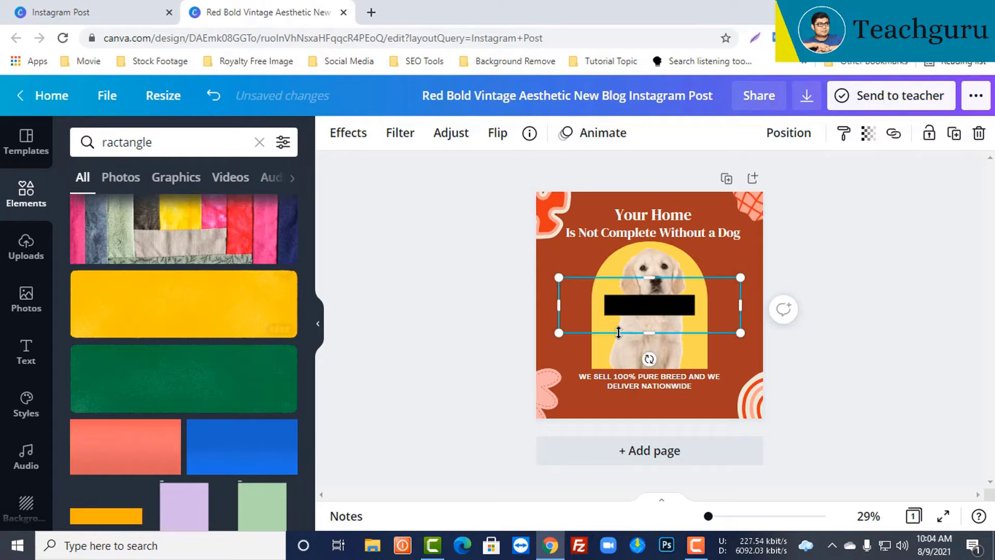
Step: Shrink the yellow rectangle to button size, centre it below the "DELIVER NATIONWIDE" text and delete the black bar
left_click_drag(616, 284, 666, 393)
left_click_drag(747, 424, 658, 403)
left_click(666, 297)
key("Delete")
left_click(636, 407)
left_click(778, 374)
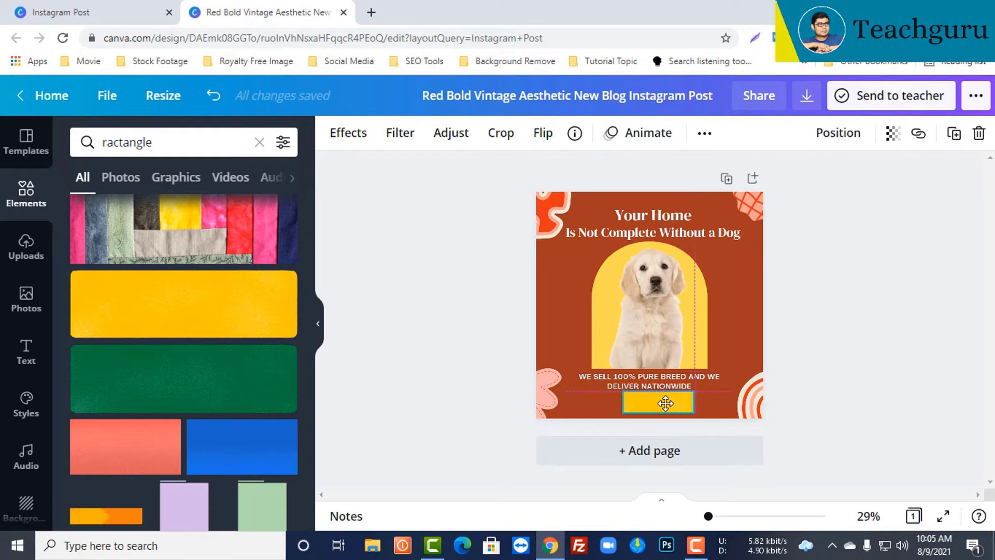
left_click(841, 365)
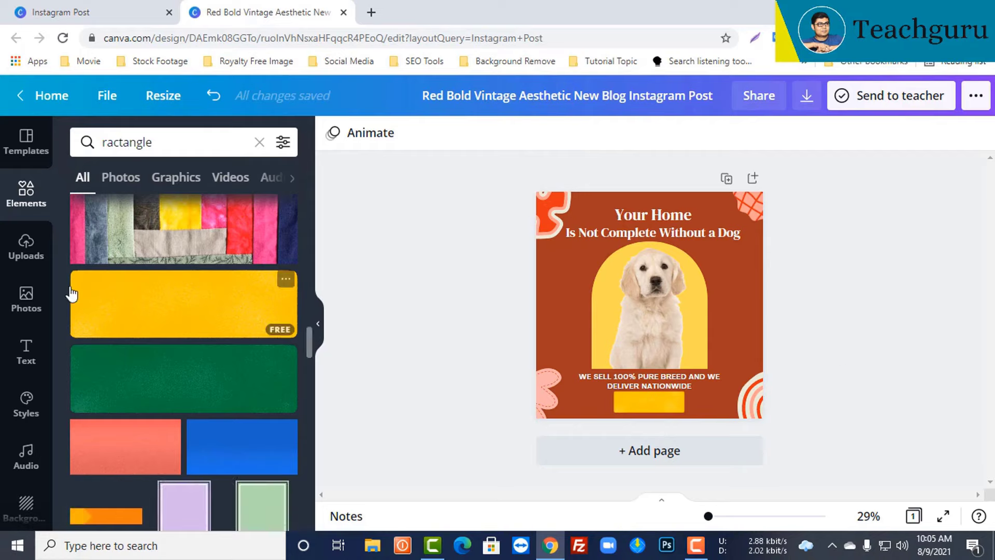
Step: Add a bold "GET STARTED" subheading, scale it down to size 35.3 and place it on the yellow rectangle
left_click(27, 350)
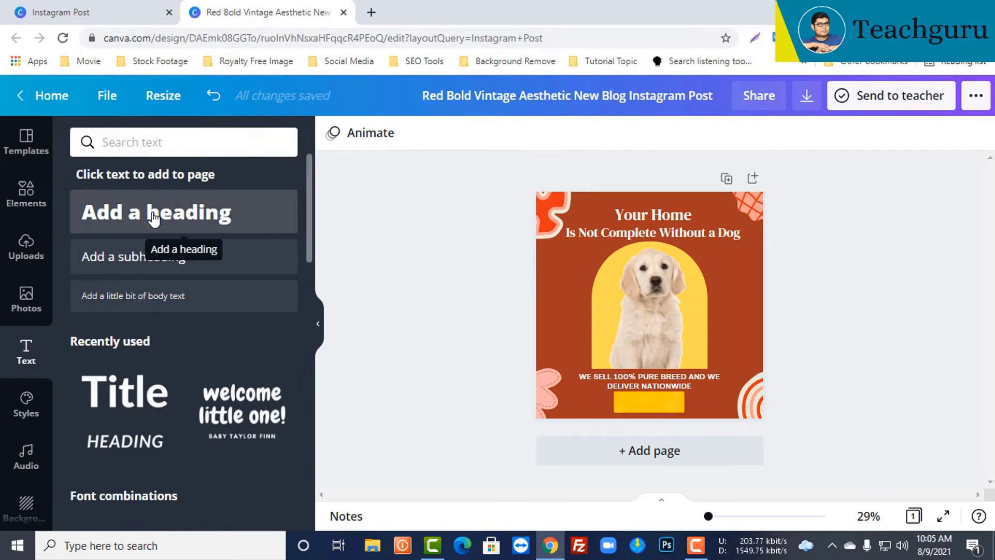
left_click(116, 258)
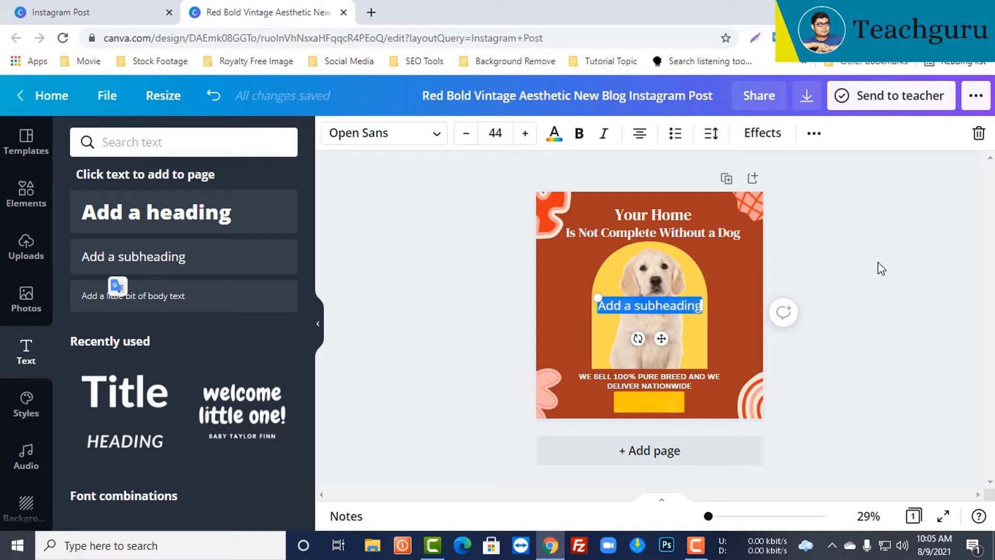
type("GET")
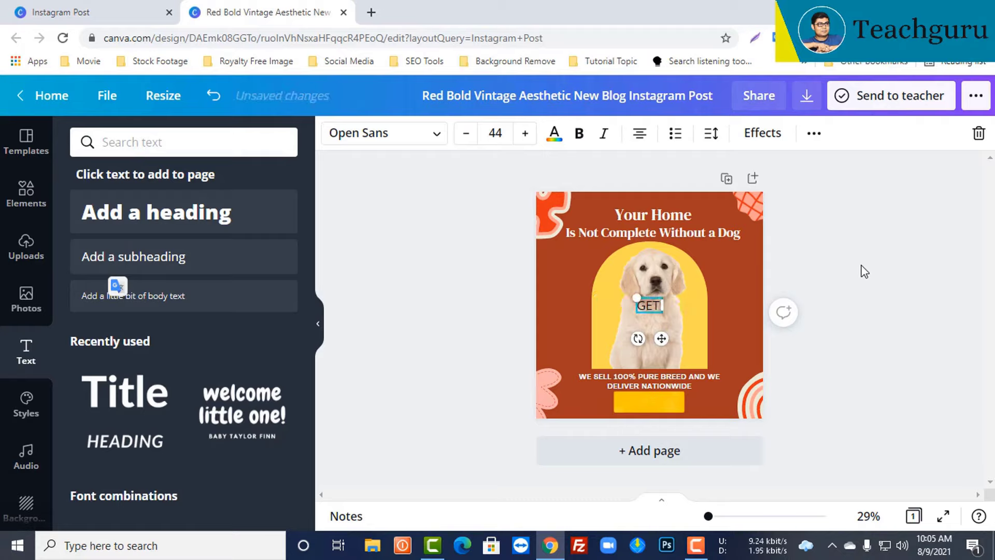
type(" STARTED")
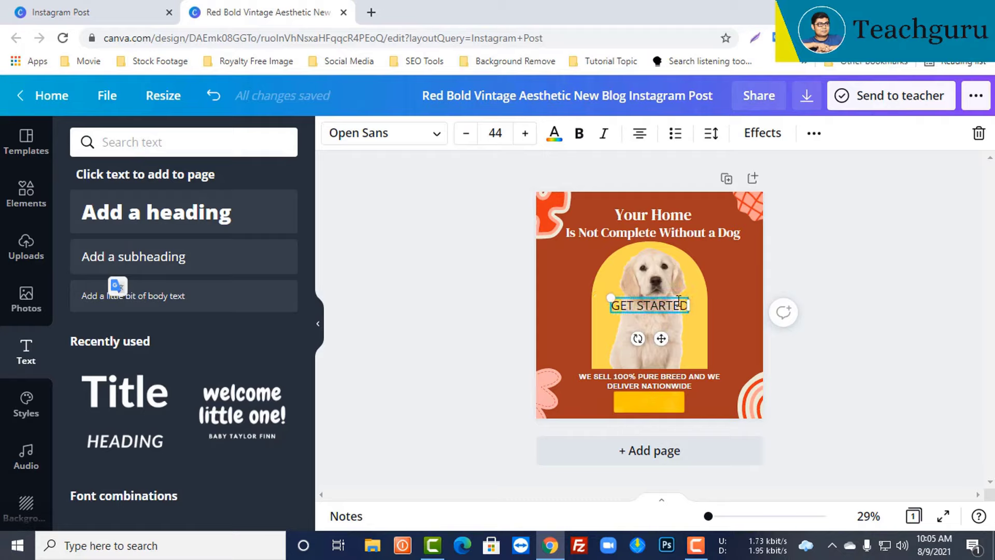
key("ctrl+a")
key("ctrl+b")
left_click_drag(684, 311, 658, 404)
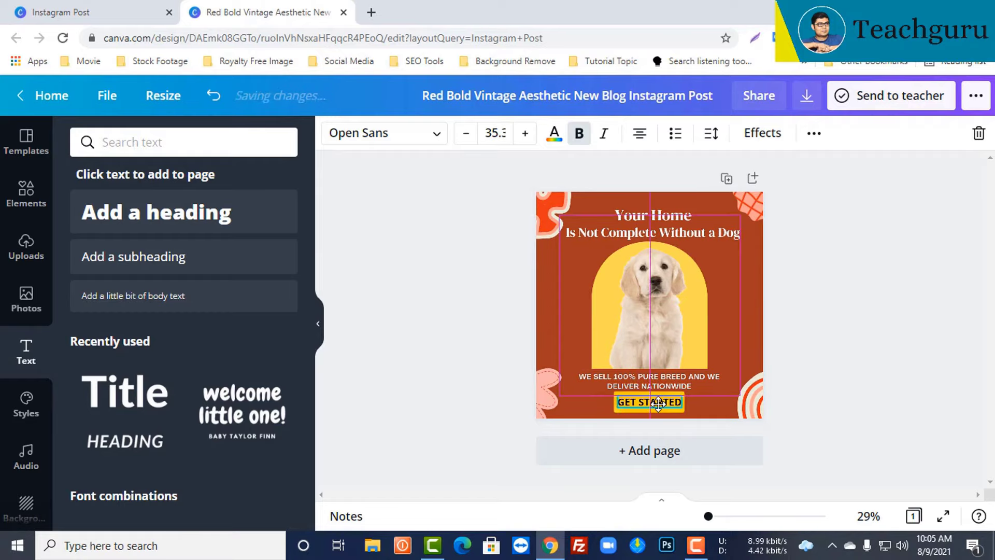
left_click(850, 391)
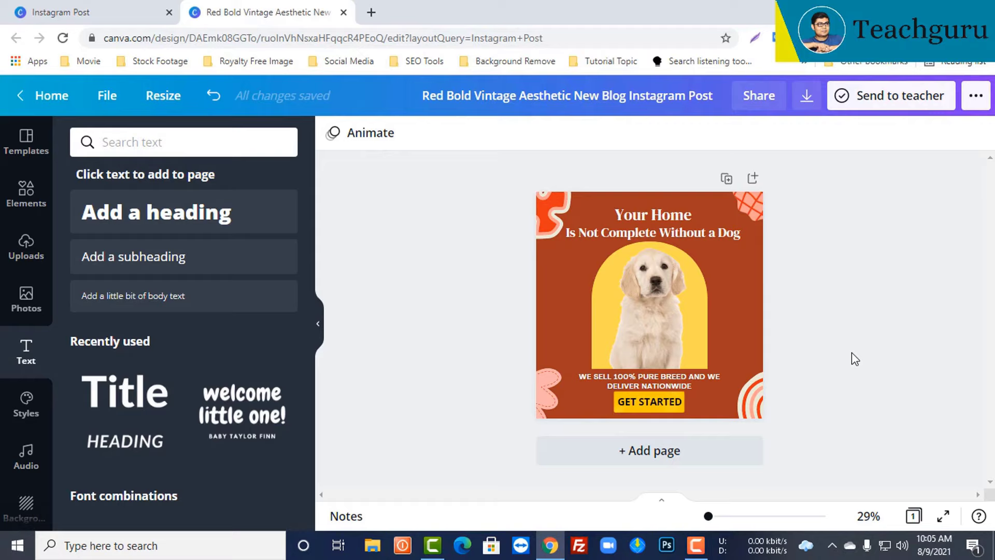
Step: Try the Shadow, Lift, Splice and Echo text effects on "GET STARTED" and set the effect back to None
left_click(673, 403)
left_click(762, 133)
left_click(186, 241)
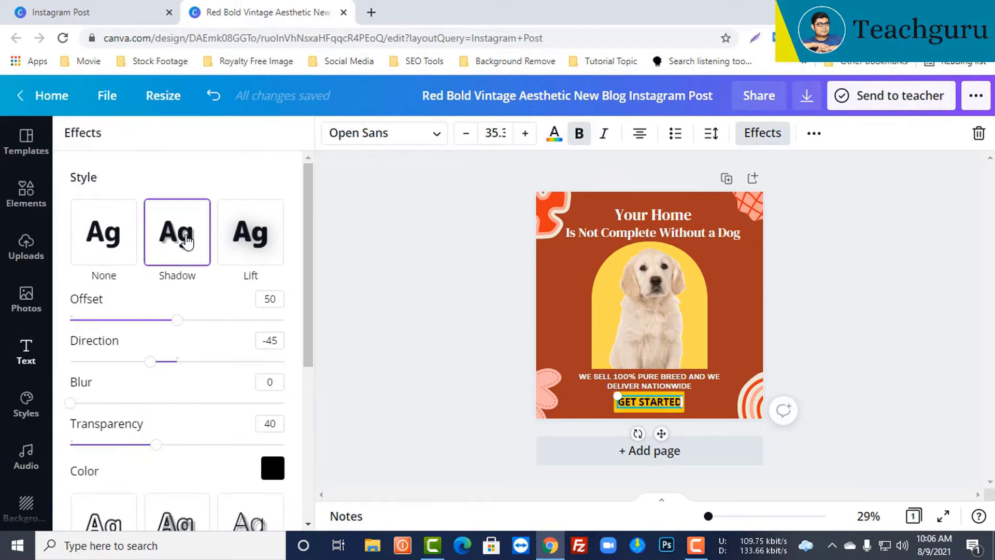
left_click(244, 249)
left_click(177, 324)
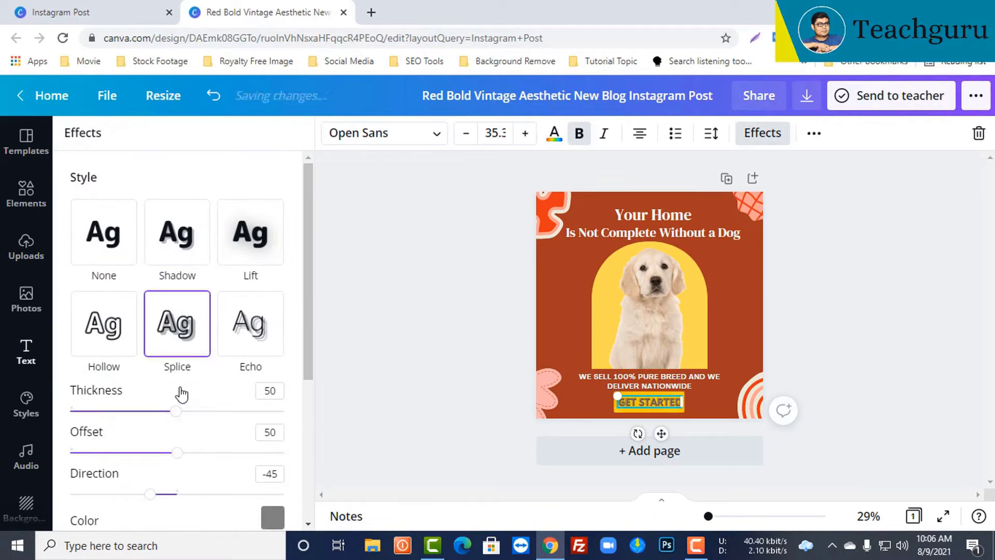
left_click(126, 363)
left_click(246, 332)
left_click(104, 230)
key("Escape")
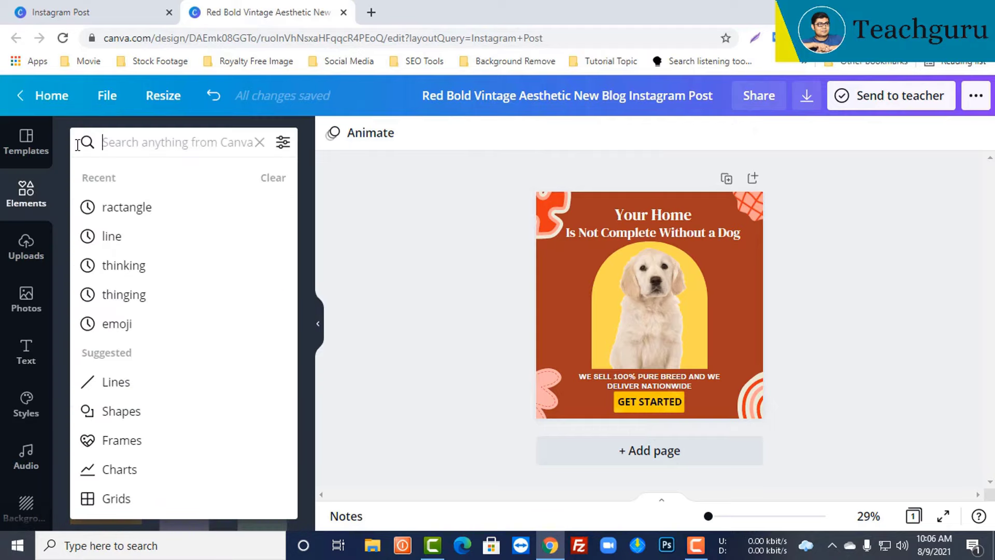
Step: Search the elements for "phone", place a small round phone icon beside the GET STARTED button and colour it yellow
type("phone")
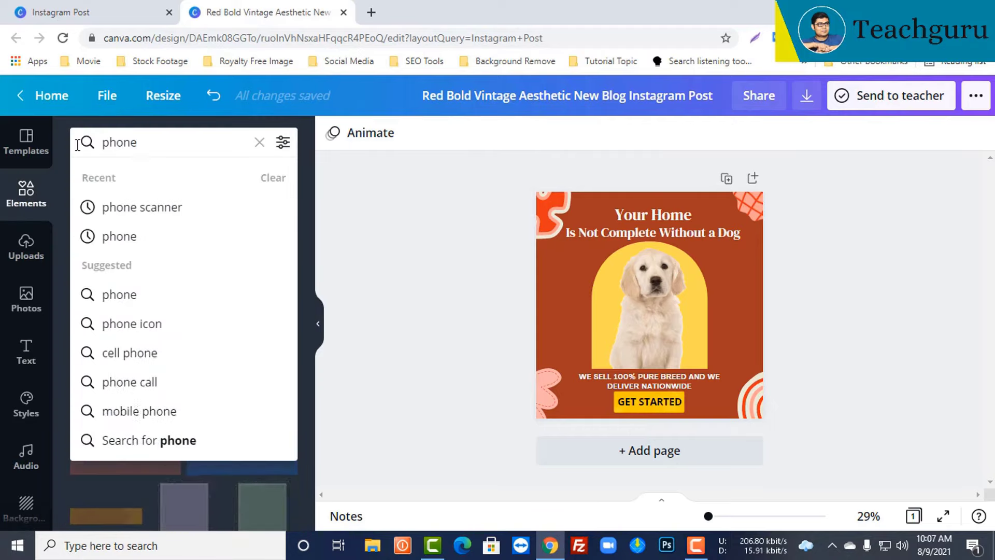
key("Return")
left_click(261, 282)
left_click_drag(688, 346, 574, 405)
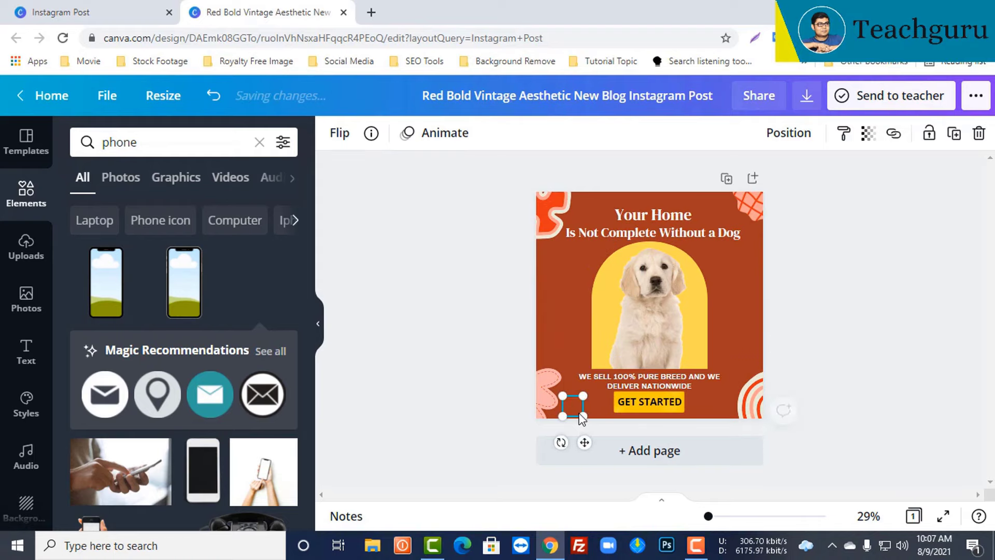
scroll(243, 357, "down", 10)
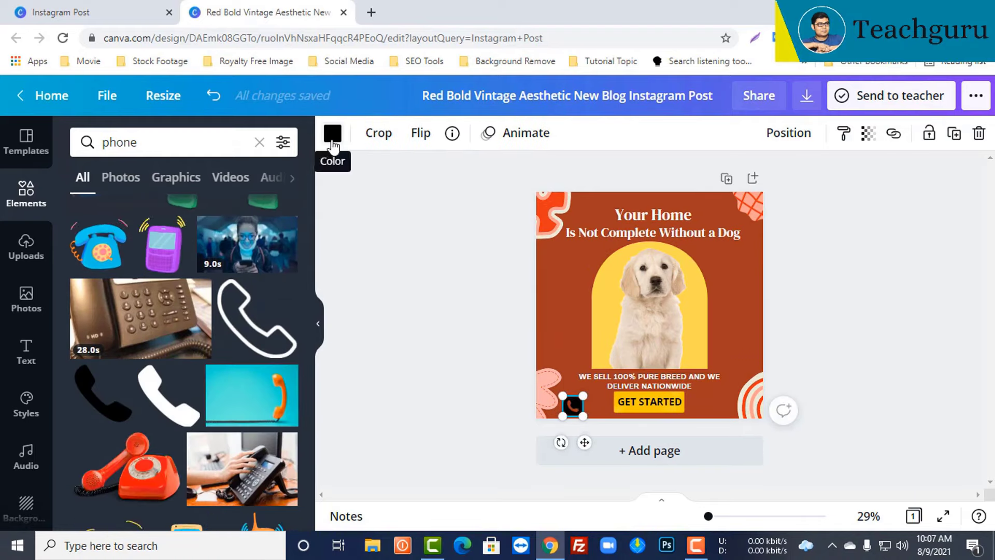
left_click(332, 133)
left_click(242, 252)
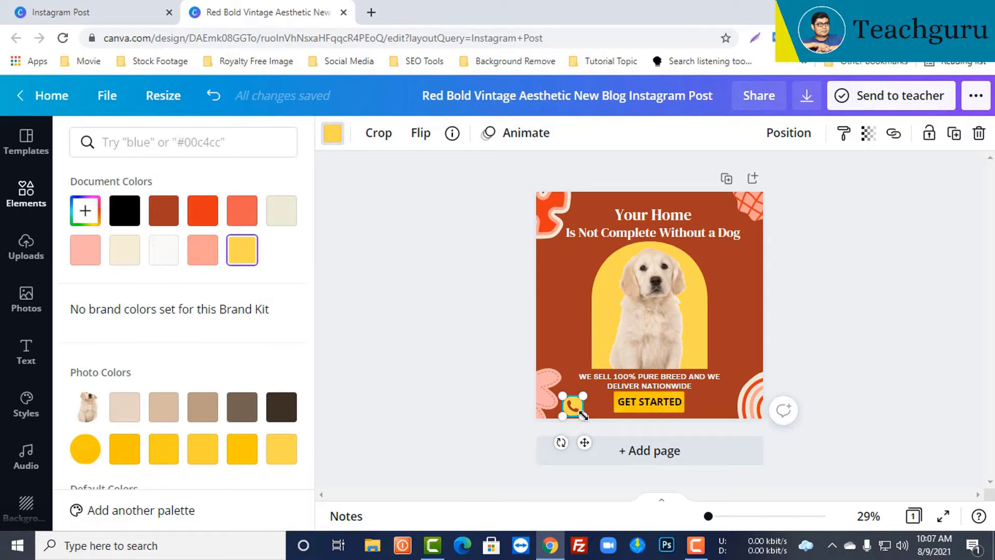
Step: Shrink the phone icon, raise the pink flower shape and move the icon to the post's lower-left corner
left_click_drag(584, 414, 559, 345)
left_click(757, 307)
left_click(569, 403)
left_click_drag(569, 404, 546, 407)
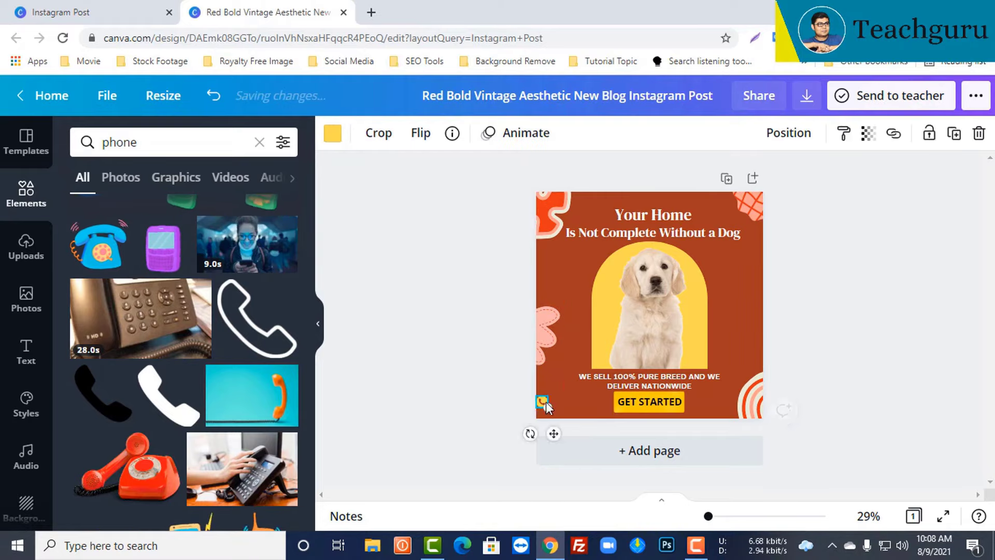
Step: Add a line of body text with the contact phone number beside the phone icon and colour it white
left_click(26, 352)
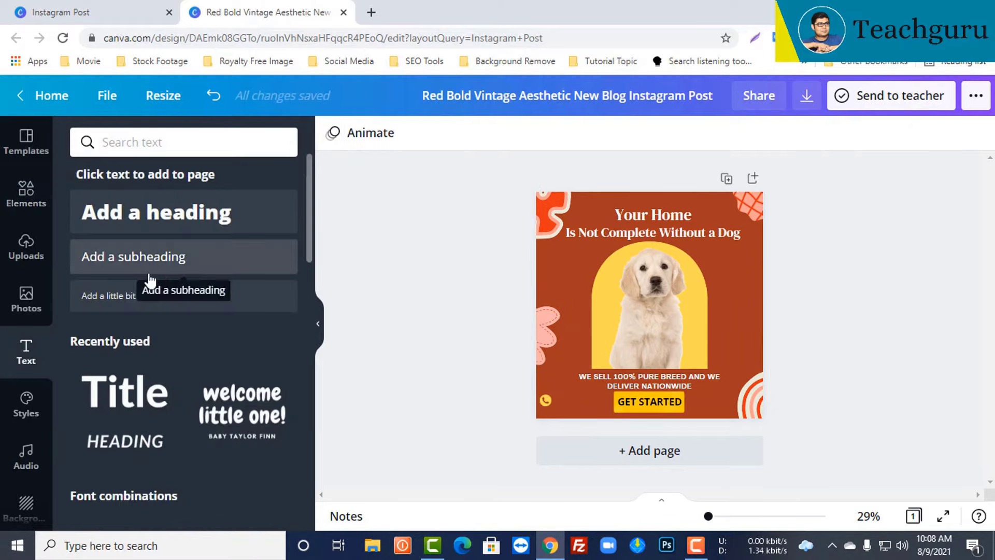
left_click(109, 295)
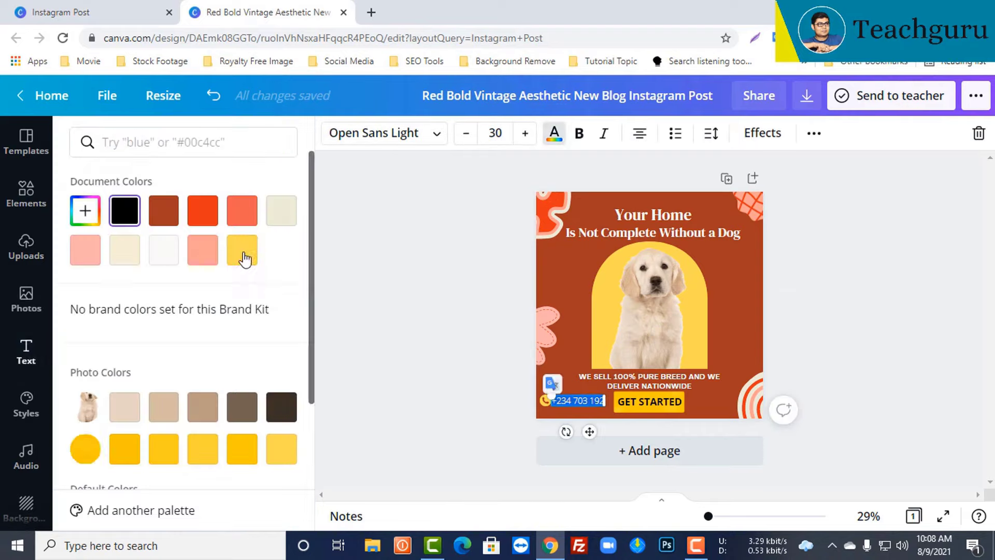
left_click(859, 380)
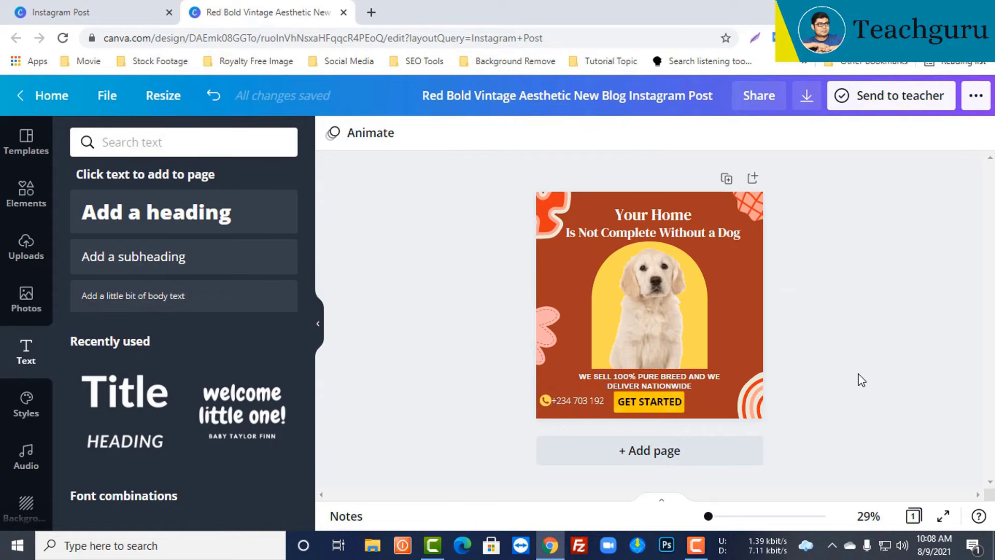
Step: Search the elements for "website" and place a small white globe icon directly below the phone icon
left_click(25, 191)
left_click(171, 142)
type("website")
key("Return")
left_click(106, 283)
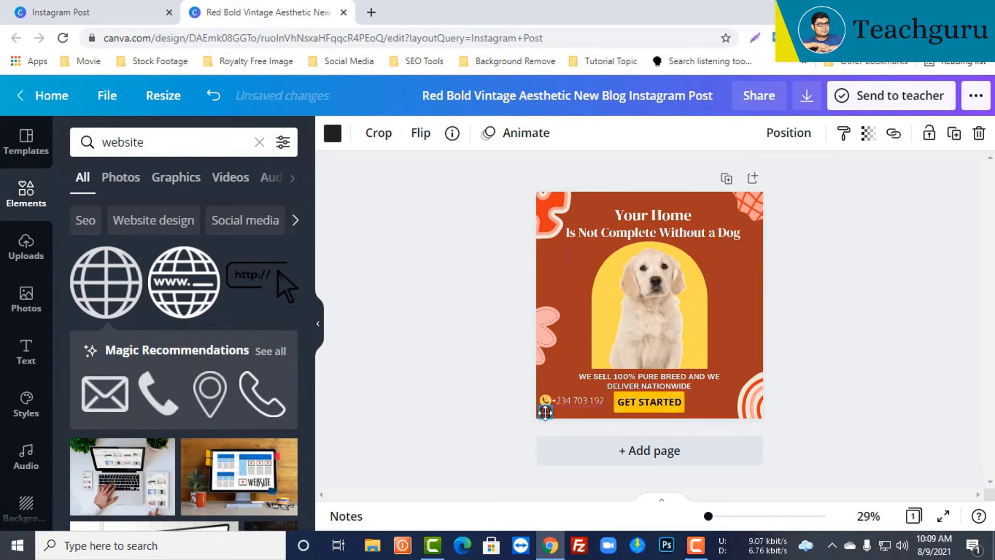
left_click_drag(546, 412, 545, 409)
left_click(898, 302)
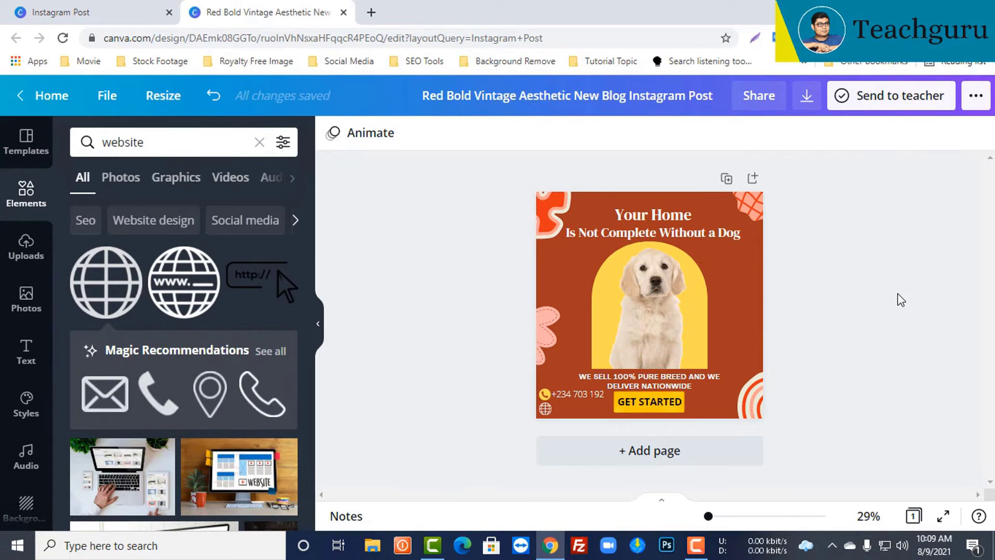
left_click(133, 296)
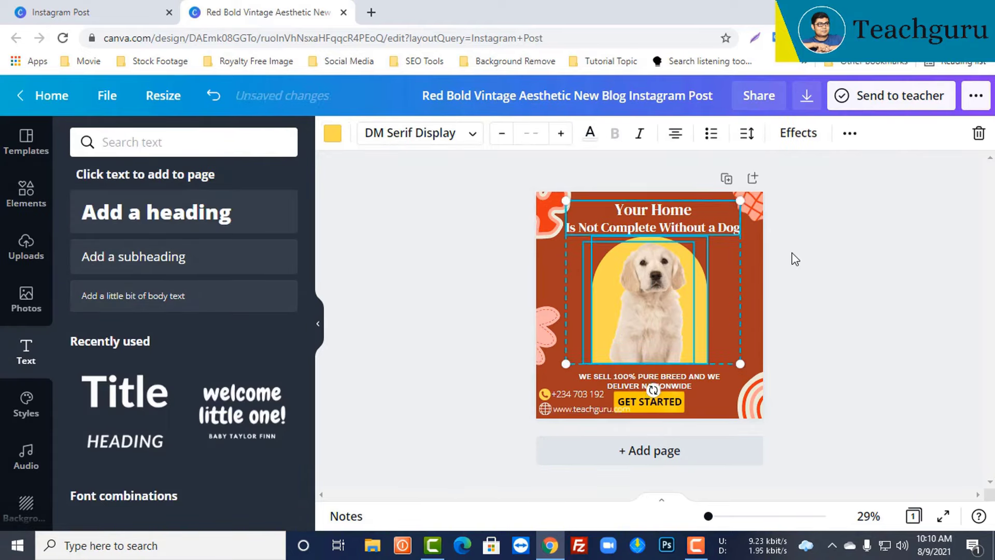
left_click(873, 253)
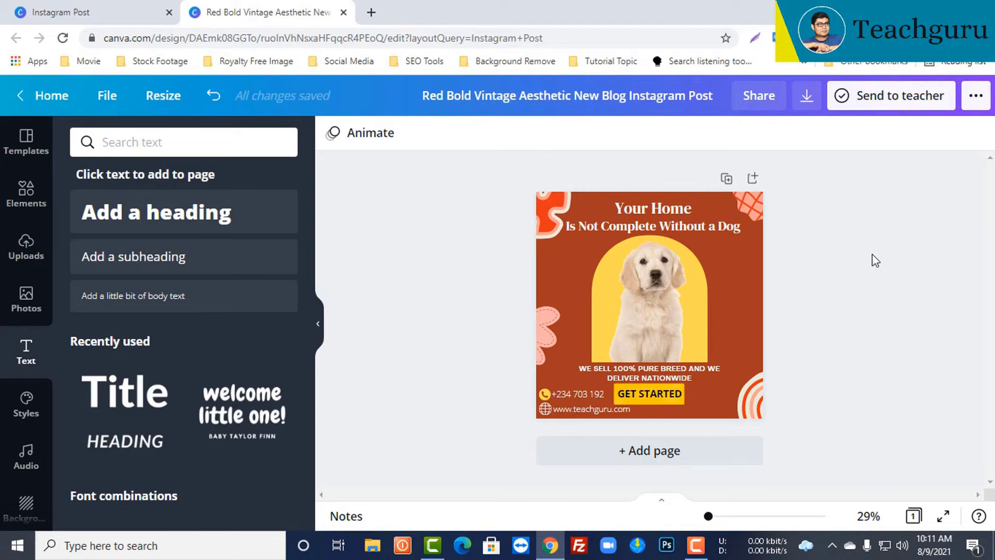
Step: Adjust the puppy photo to a brightness of -11 and a contrast of 25
left_click(653, 292)
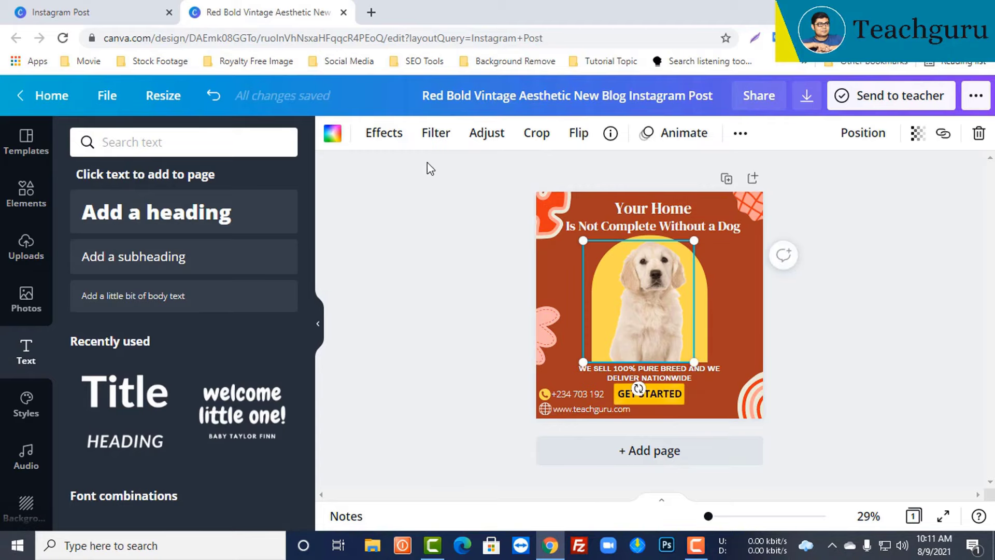
left_click(486, 133)
left_click_drag(199, 197, 198, 262)
left_click(198, 170)
left_click_drag(202, 183, 192, 192)
left_click(214, 198)
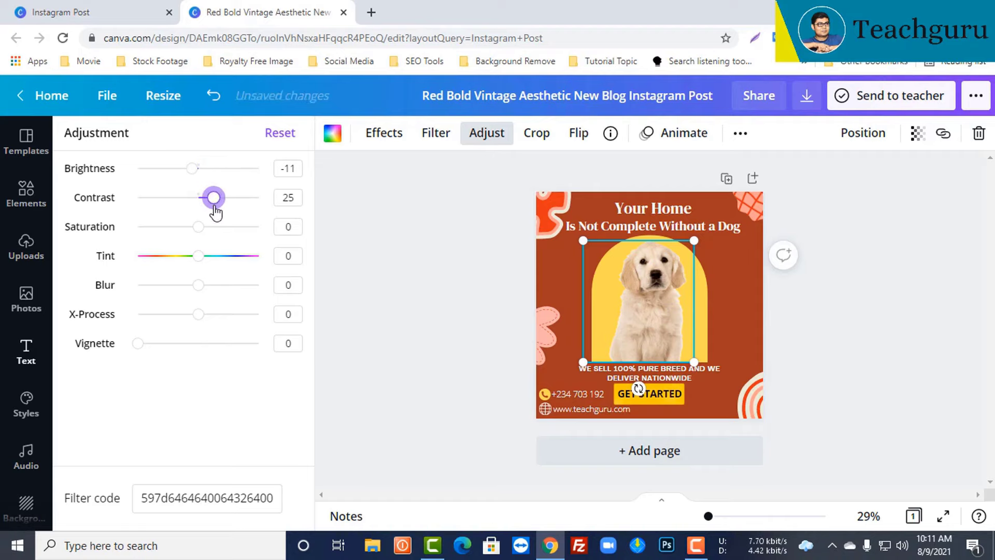
left_click(866, 340)
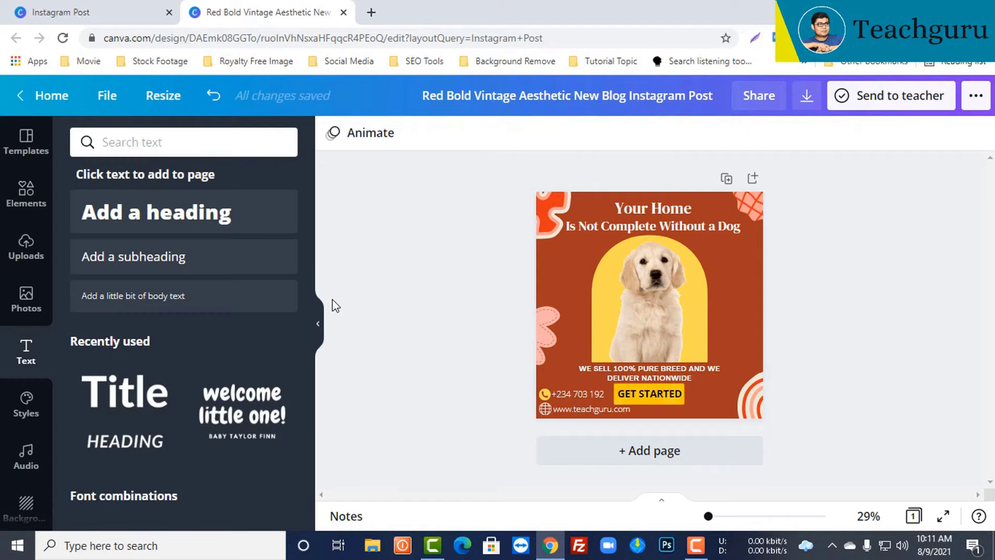
Step: Try the Glacial Indifference, Ovo, Moontime, Arbutus Slab and Poppins Bold style sets on the puppy post
key("ctrl+z")
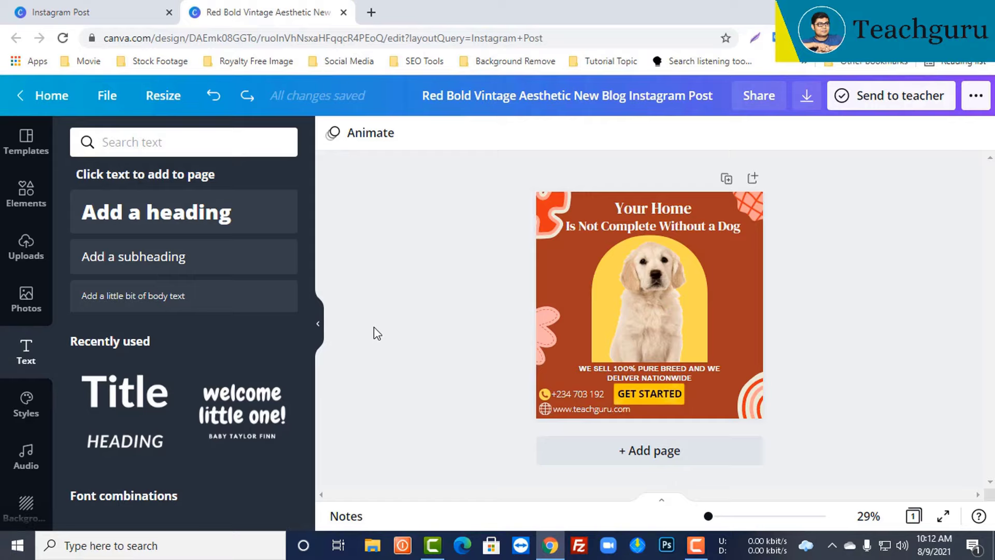
left_click(26, 403)
scroll(188, 383, "down", 5)
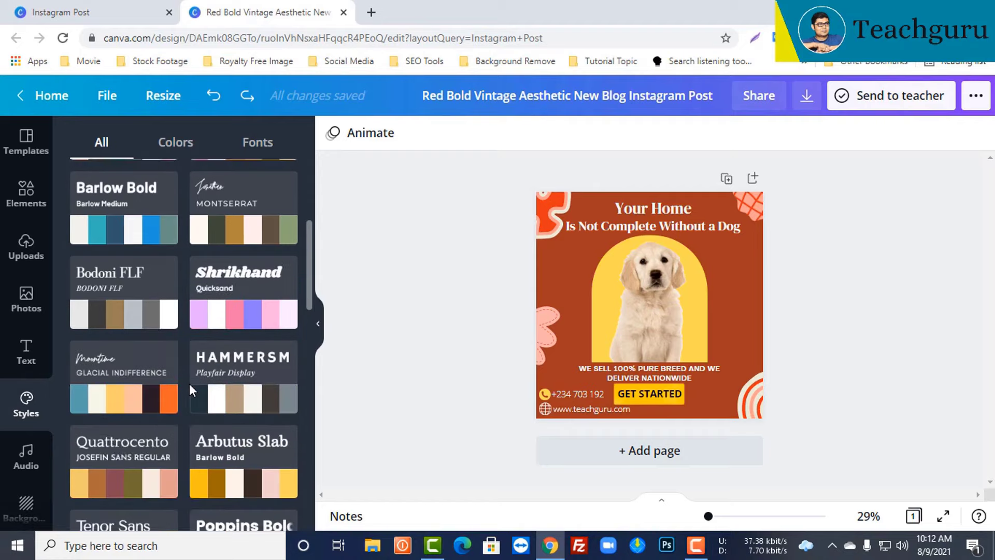
scroll(188, 384, "up", 2)
scroll(188, 384, "up", 2)
left_click(251, 248)
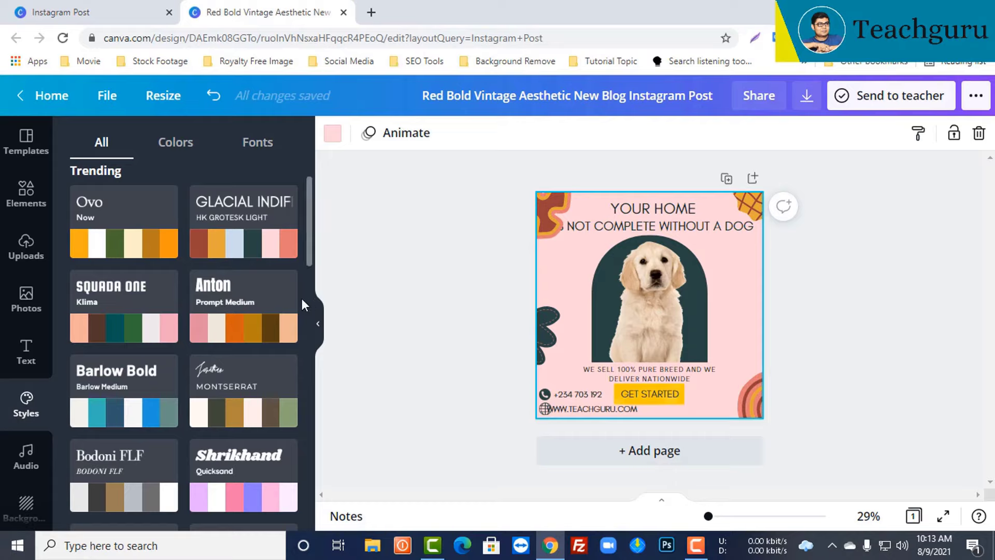
left_click(116, 243)
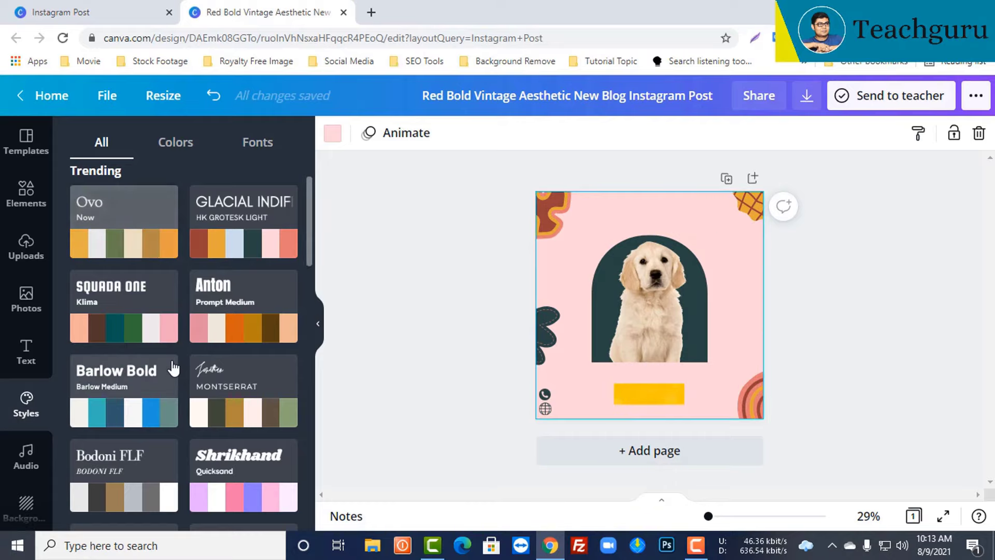
scroll(174, 368, "down", 3)
left_click(150, 434)
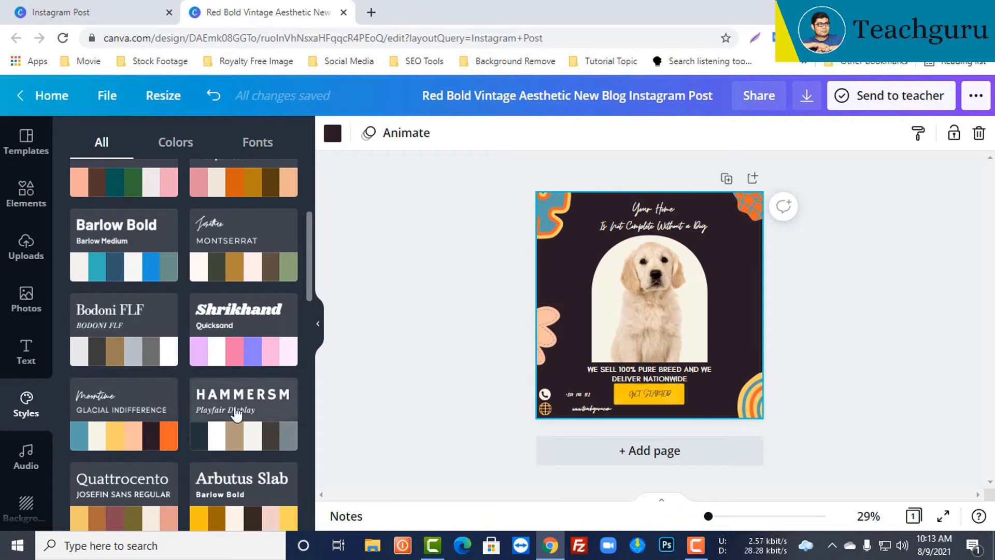
scroll(238, 394, "down", 3)
left_click(237, 383)
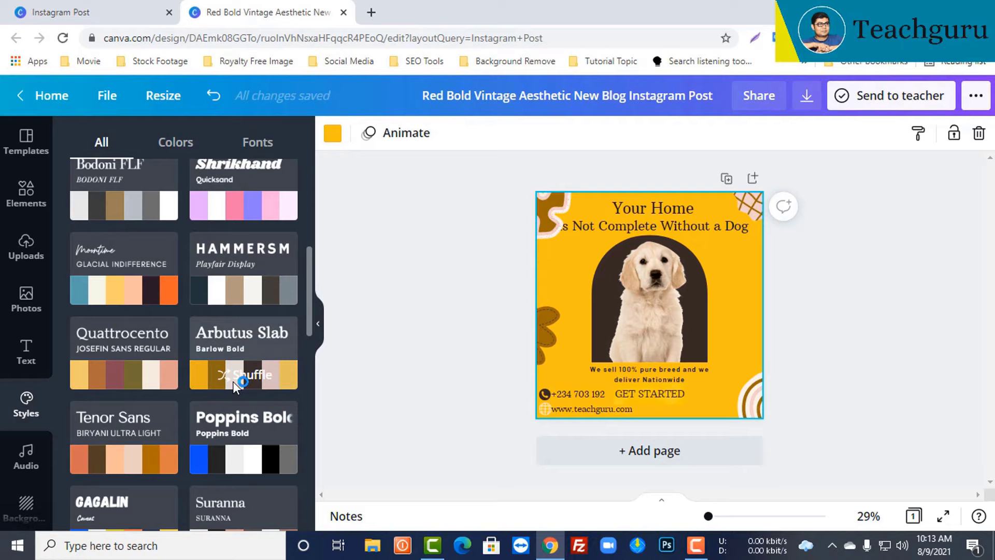
left_click(276, 468)
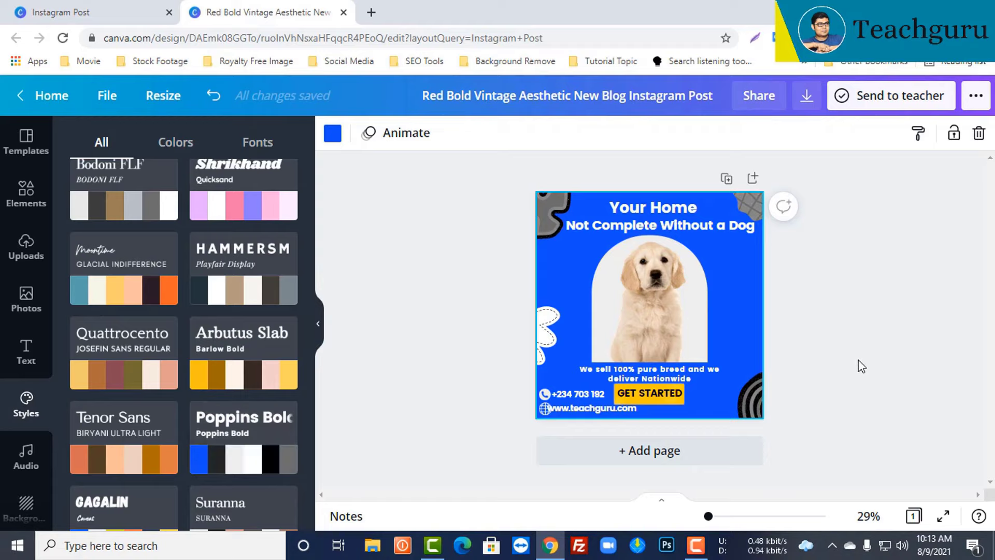
Step: Undo all the trial style sets, back to the red and yellow design
key("ctrl+z")
key("ctrl+z")
key("ctrl+z")
key("ctrl+z")
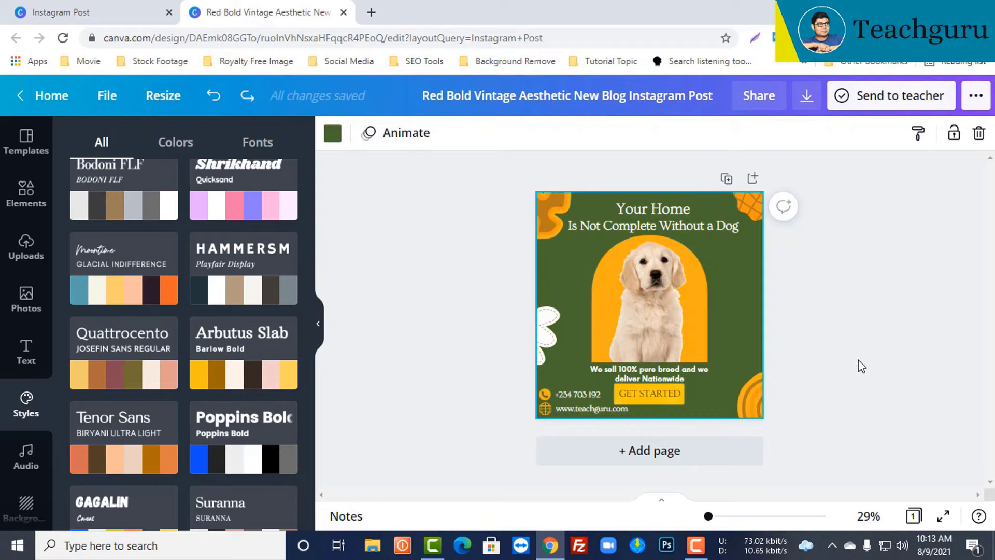
key("ctrl+z")
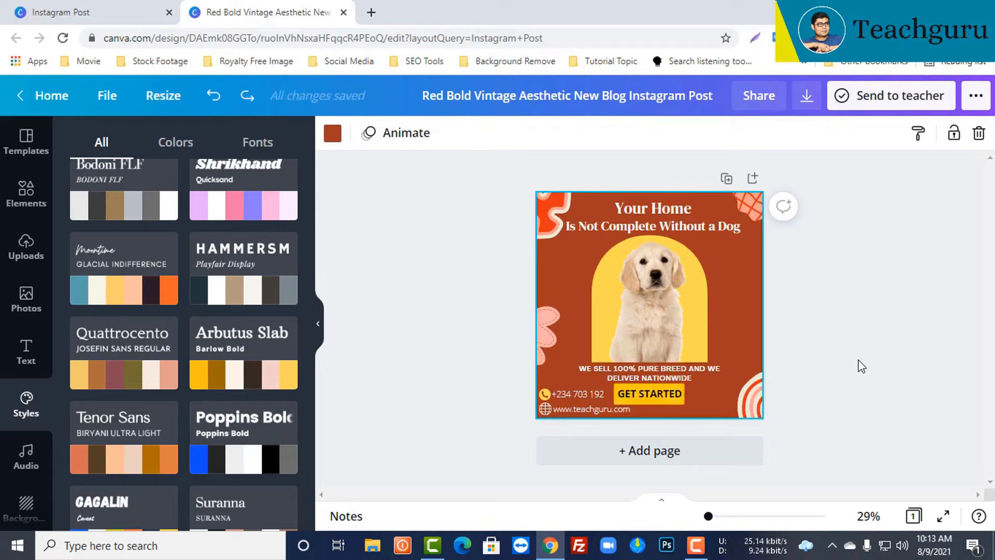
Step: Rename the design as "Instagram post for dog"
left_click_drag(713, 96, 423, 96)
key("BackSpace")
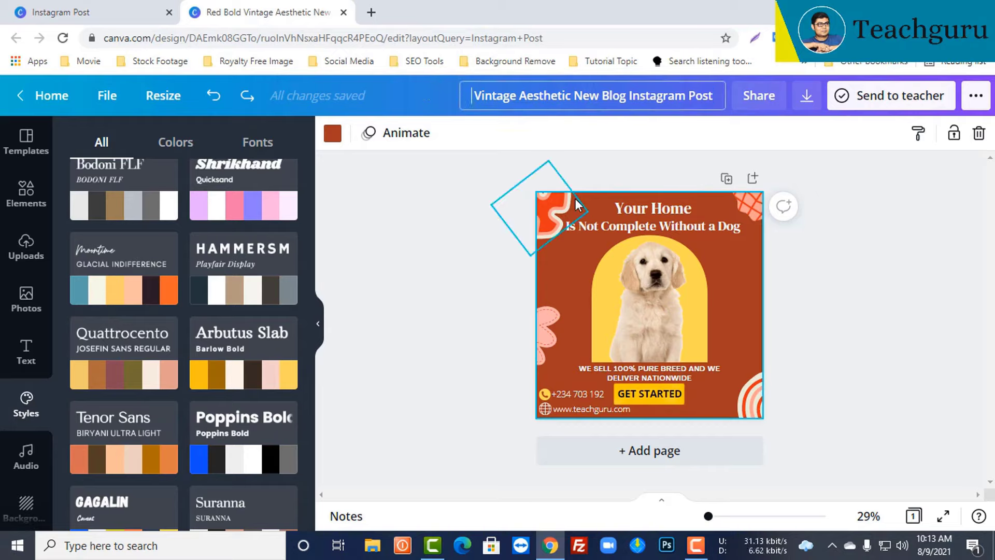
key("ctrl+a")
type("Inst")
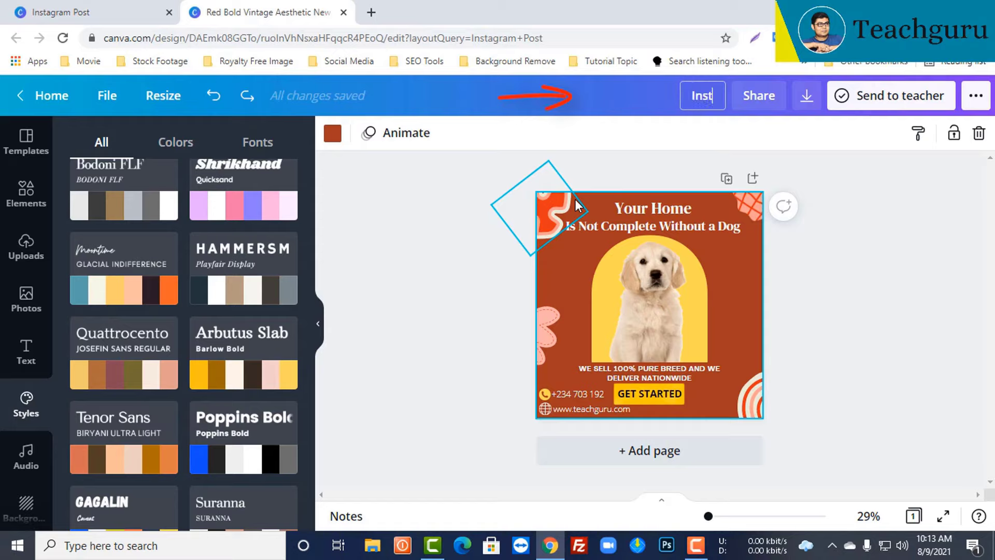
type("agram pos")
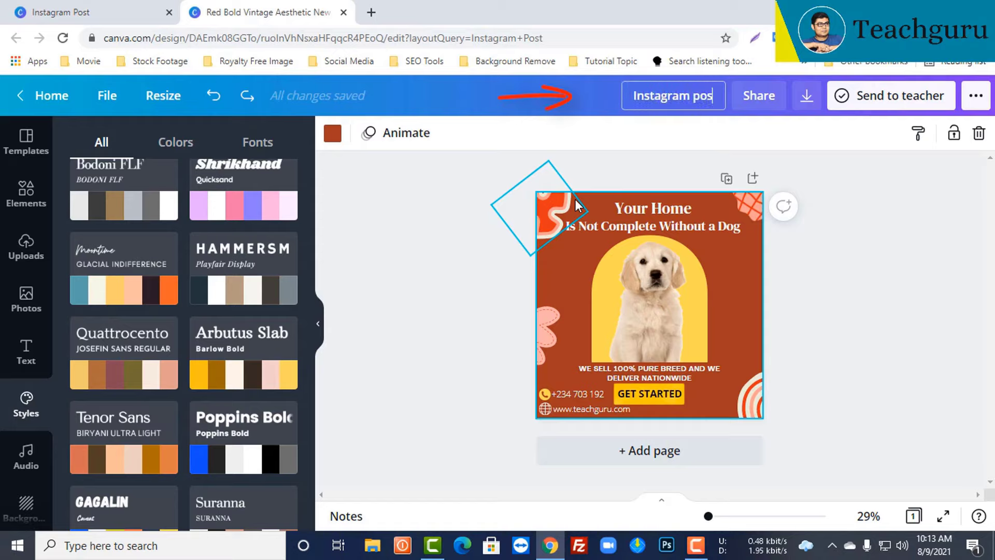
type("t for")
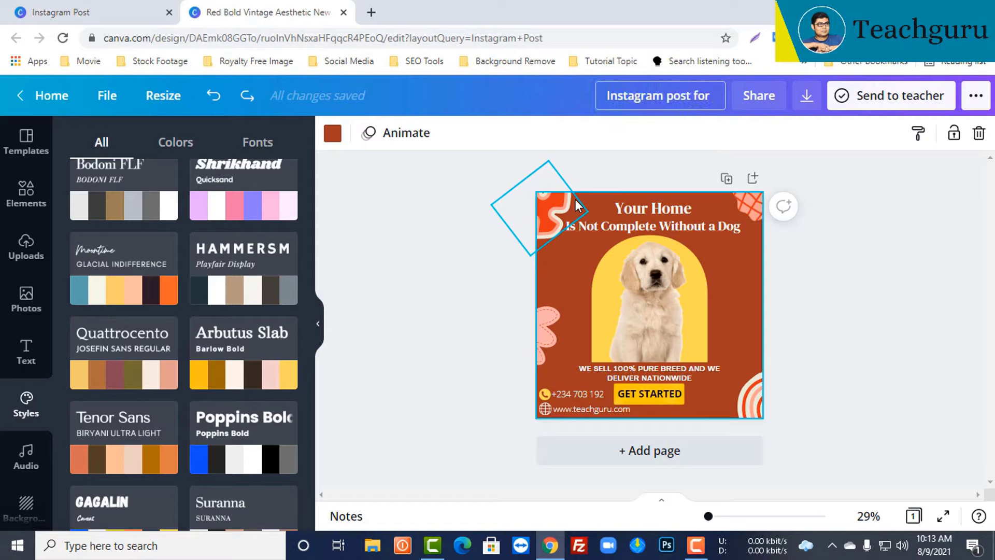
type(" dog")
left_click(835, 178)
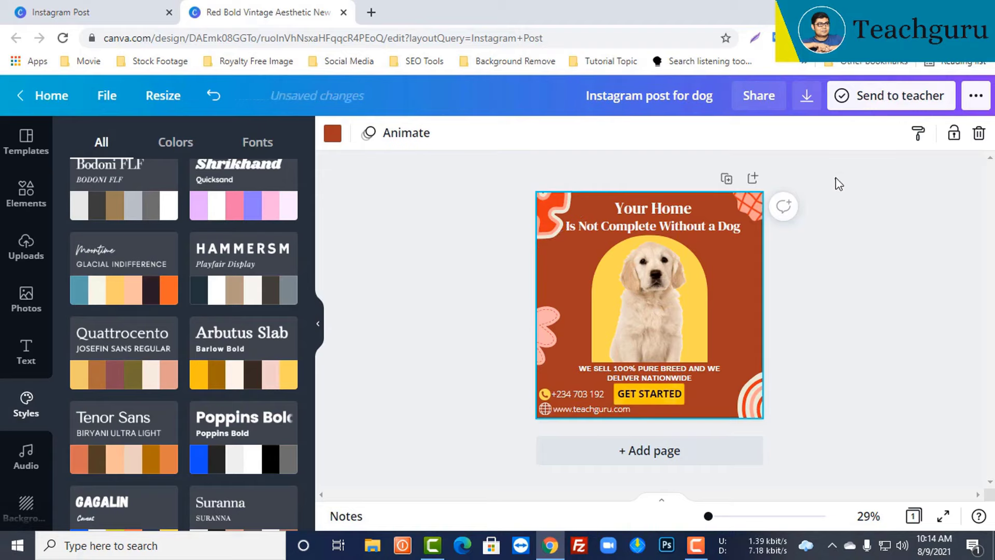
Step: Download the design as a PNG at size 1 and return to the editor
left_click(807, 96)
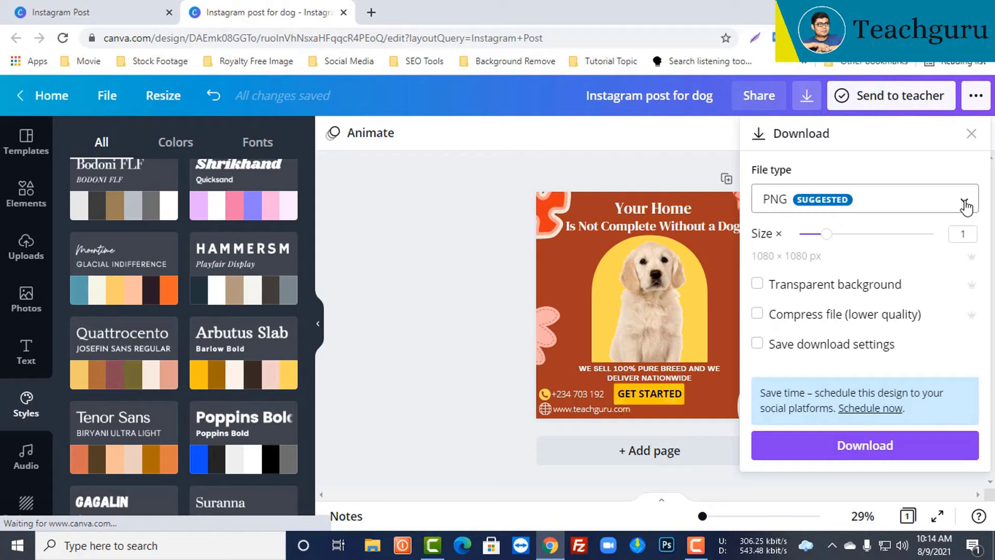
left_click(963, 203)
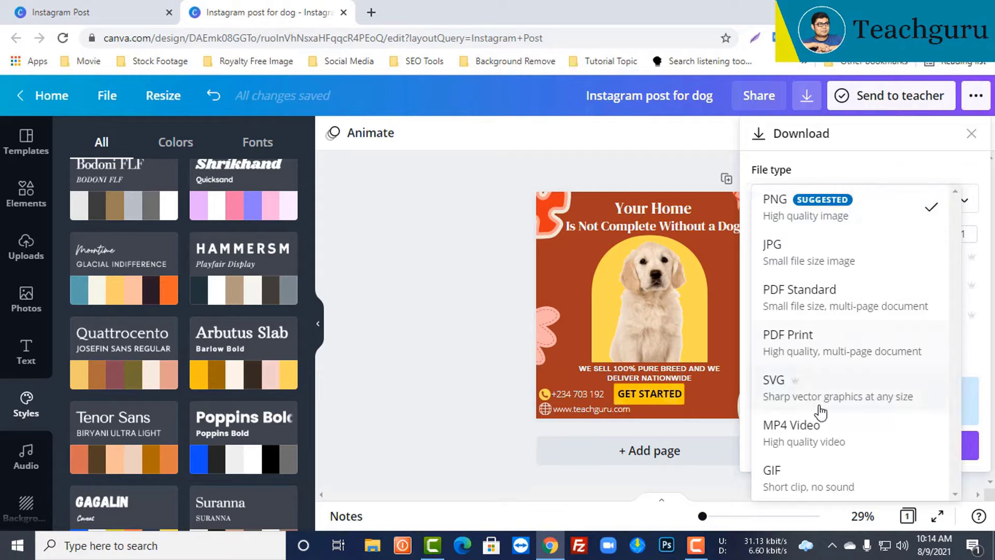
left_click(854, 209)
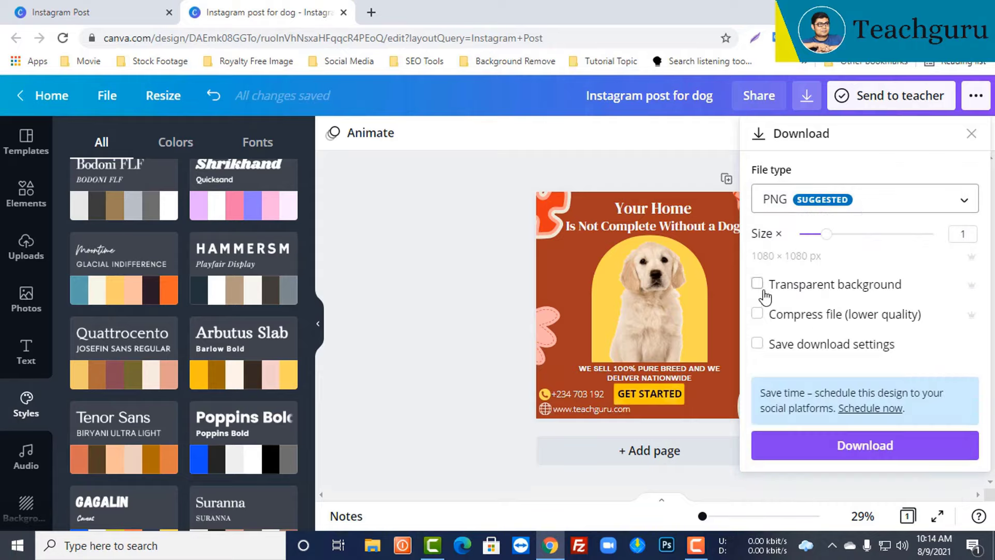
left_click(887, 451)
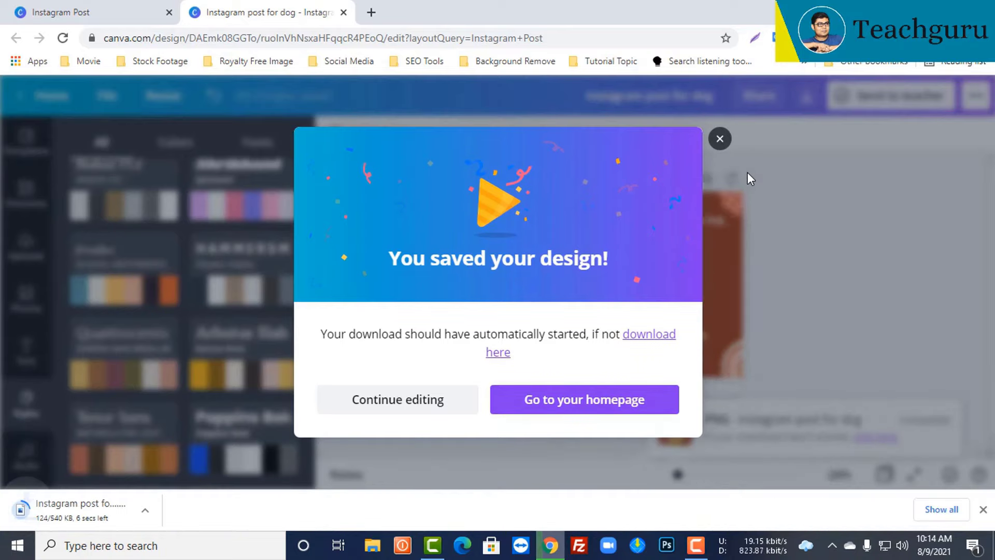
left_click(797, 206)
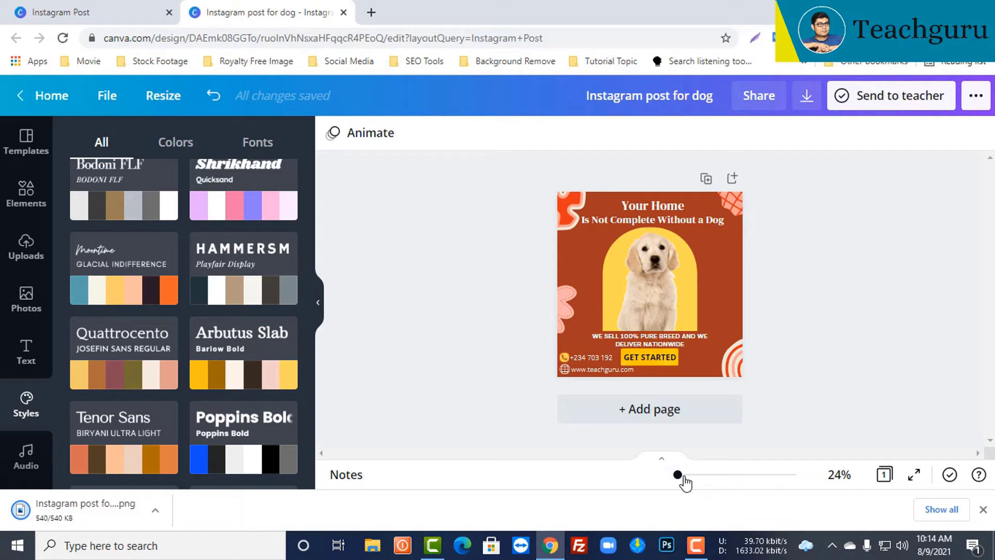
left_click_drag(678, 475, 680, 475)
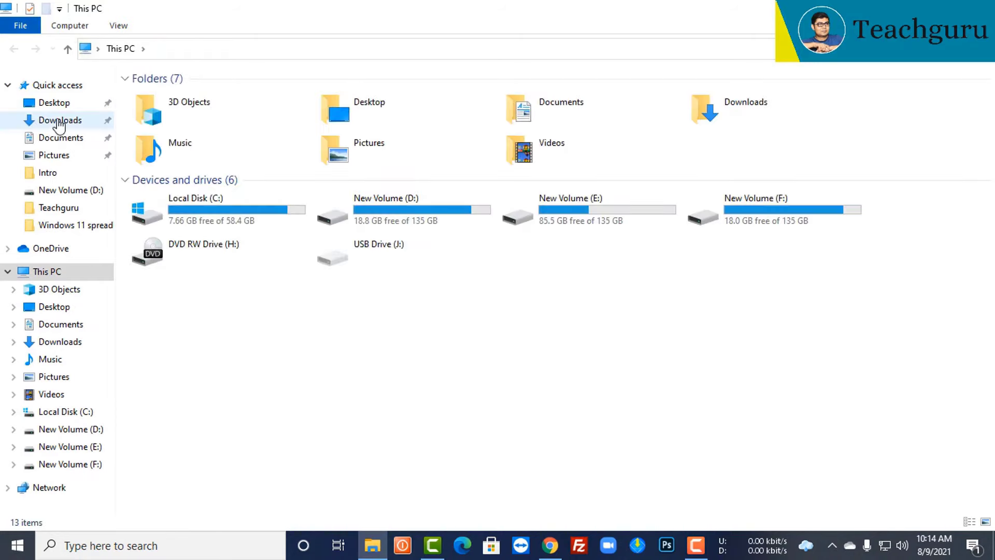
Step: Open "Instagram post for dog.png" from the Downloads folder in Paint and view the whole image at 50%
left_click(53, 119)
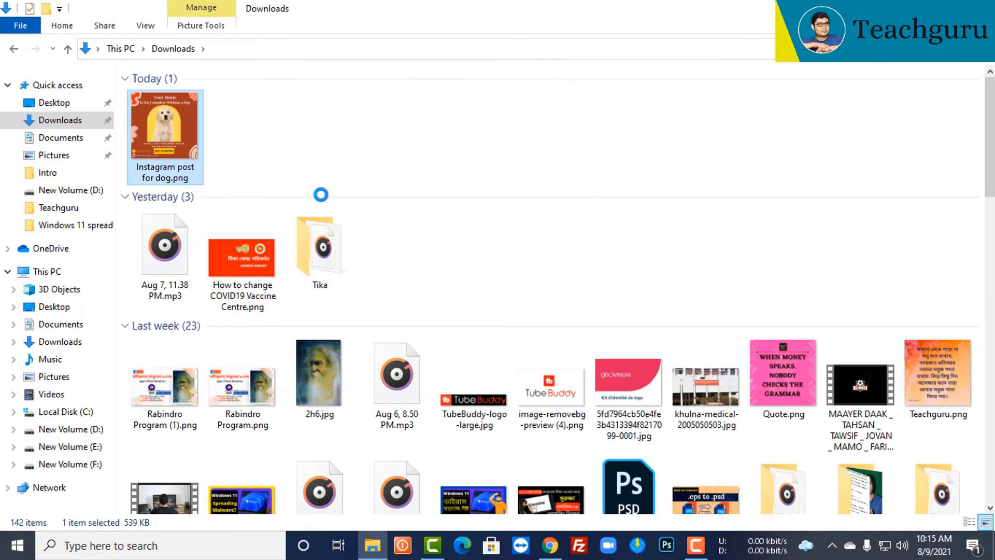
key("shift+F10")
mouse_move(337, 348)
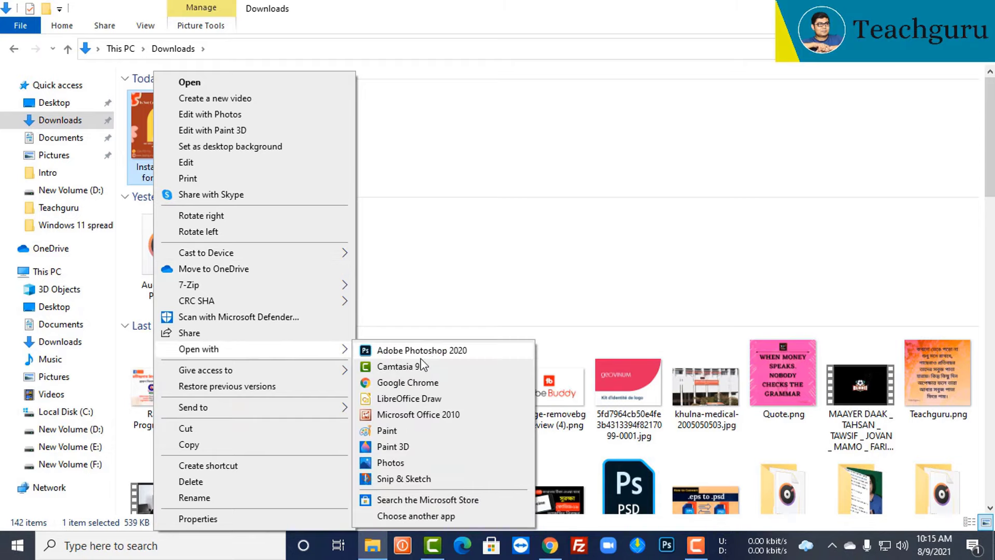
left_click(434, 366)
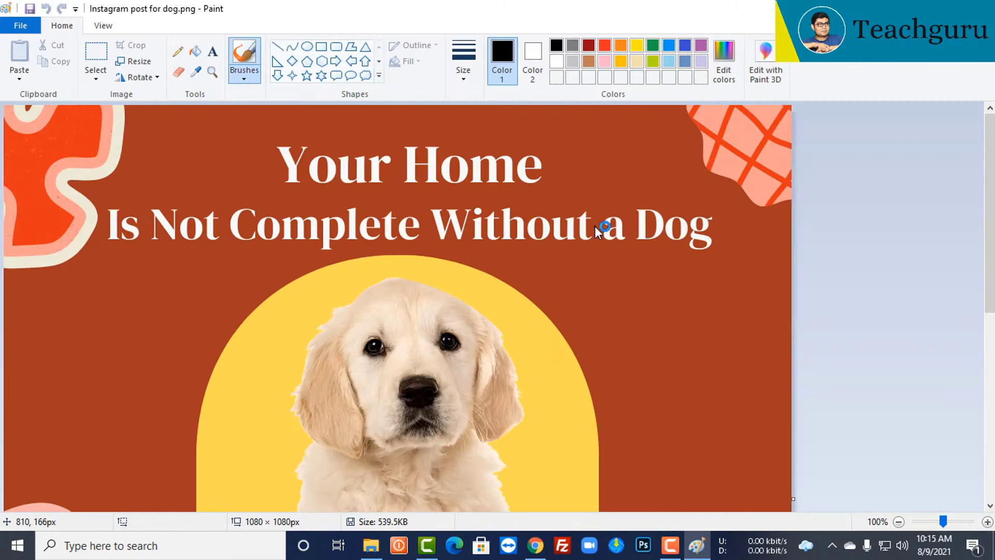
scroll(602, 266, "down", 1, "ctrl")
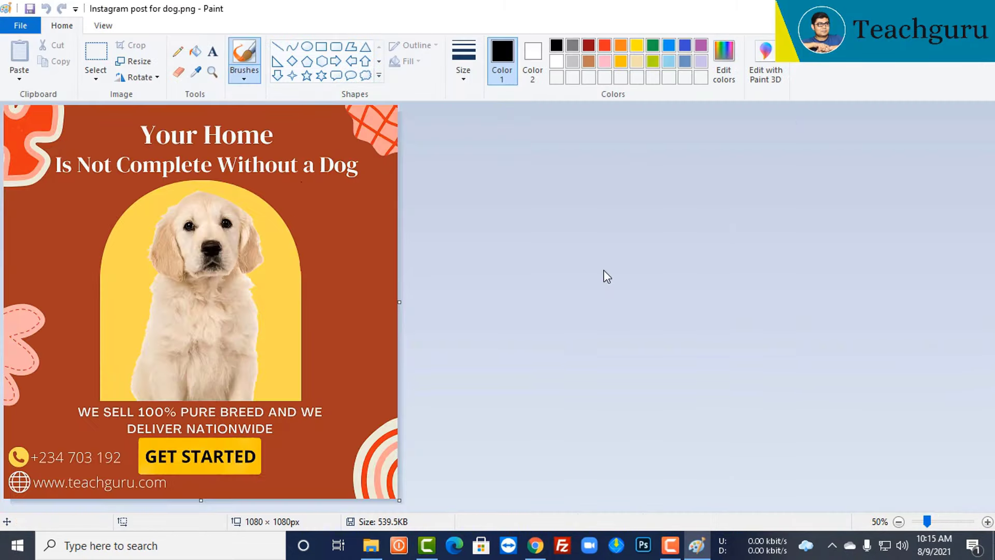
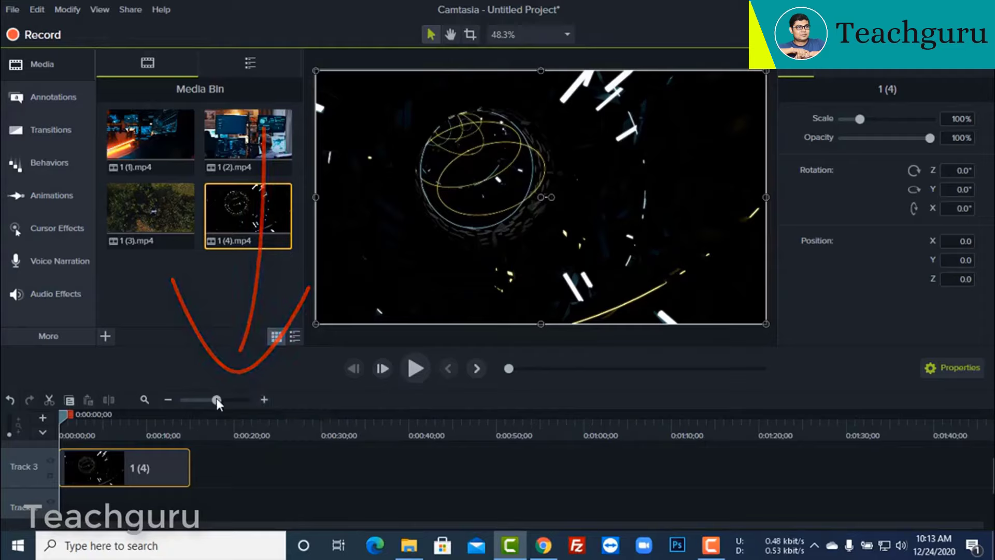
Step: Switch to Camtasia and split the 1 (4) clip on Track 3 at 0:00:03;29
mouse_move(217, 400)
left_mouse_down()
mouse_move(228, 401)
mouse_move(216, 409)
mouse_move(243, 412)
mouse_move(194, 416)
mouse_move(232, 411)
left_mouse_up()
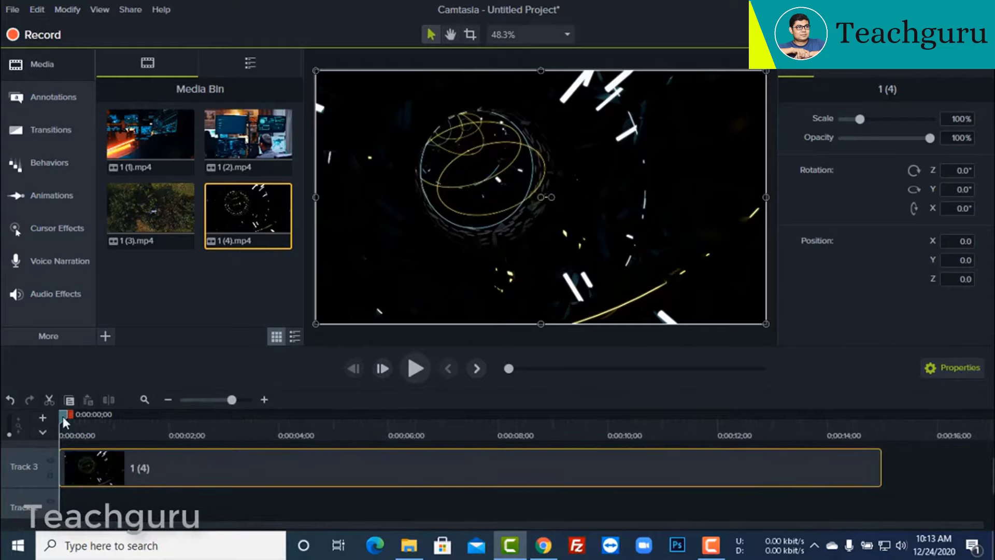
left_click_drag(63, 415, 302, 453)
left_click(829, 511)
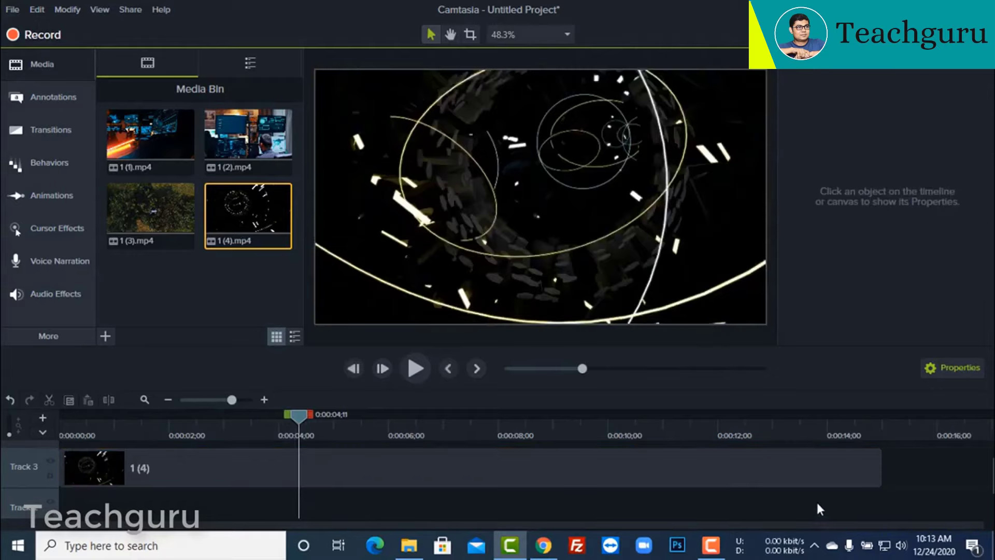
left_click(573, 468)
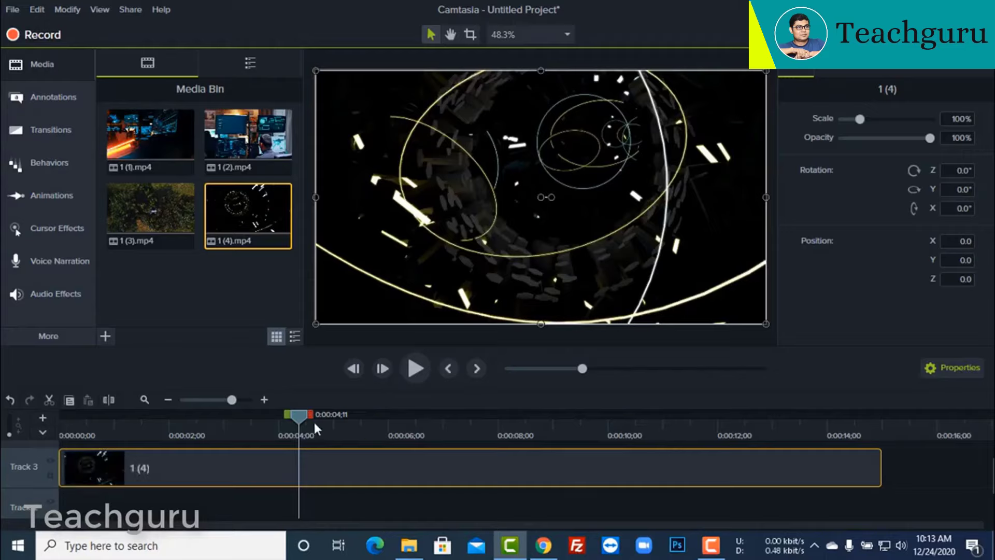
mouse_move(300, 418)
left_mouse_down()
mouse_move(261, 417)
mouse_move(288, 421)
left_mouse_up()
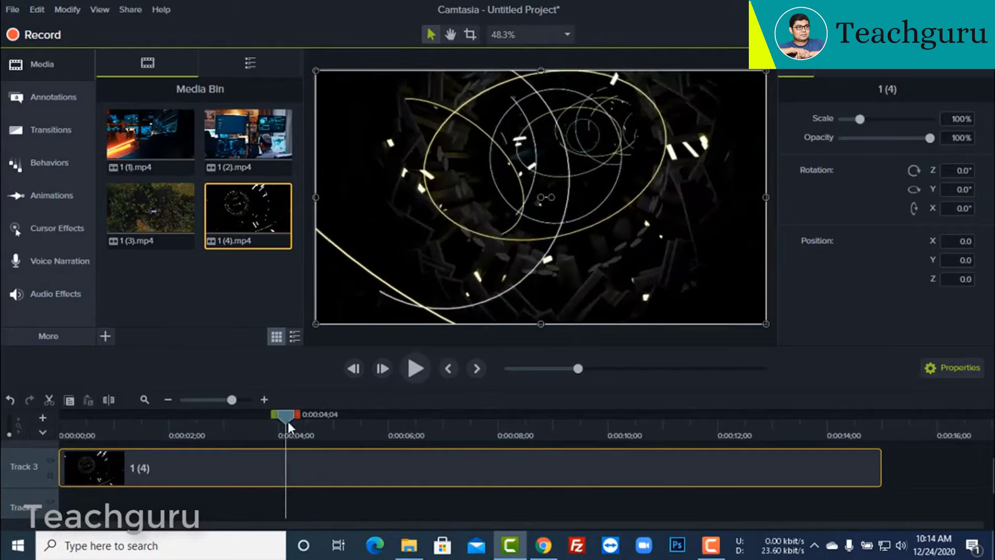
mouse_move(477, 414)
left_mouse_down()
mouse_move(555, 415)
mouse_move(465, 415)
left_mouse_up()
left_click_drag(325, 438, 276, 438)
key("s")
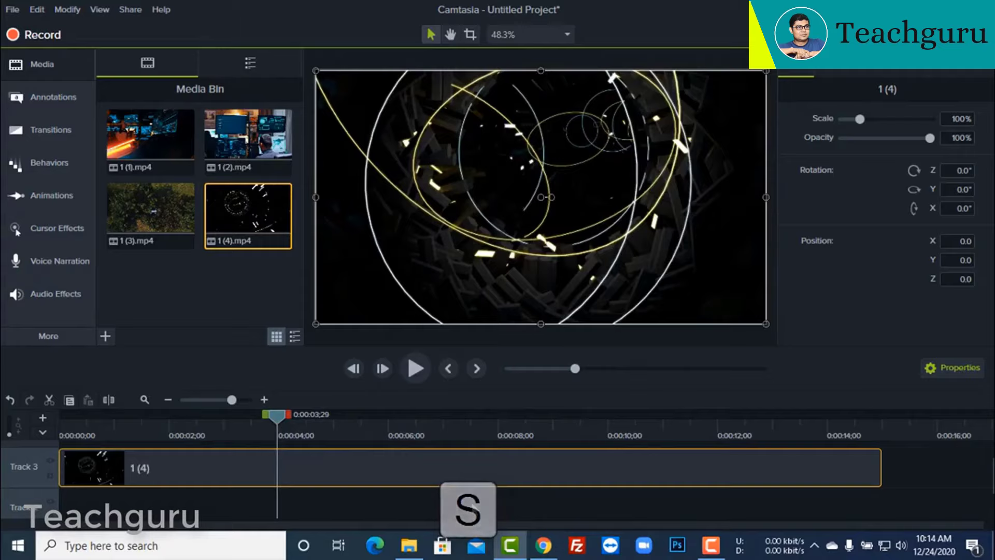
left_click(471, 500)
left_click_drag(339, 468, 305, 481)
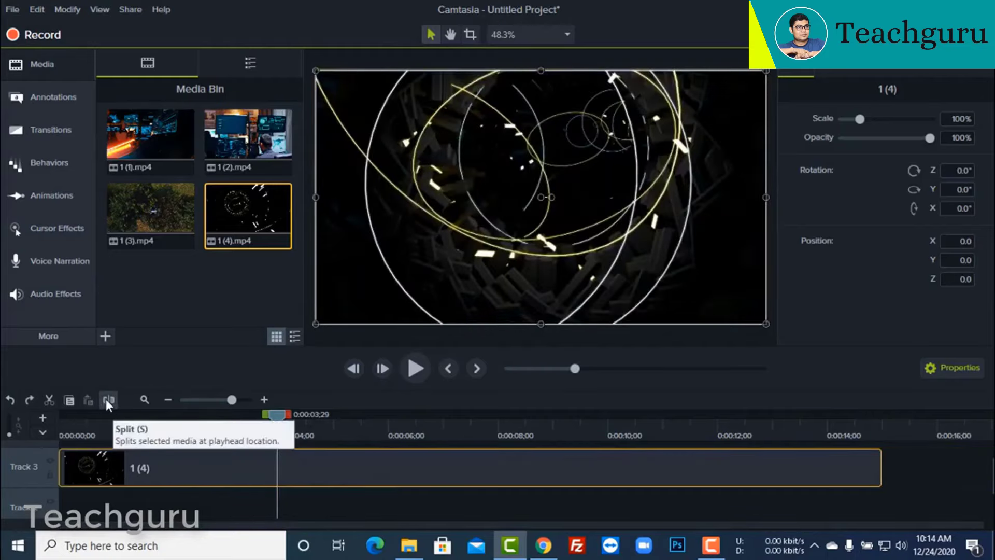
left_click(106, 399)
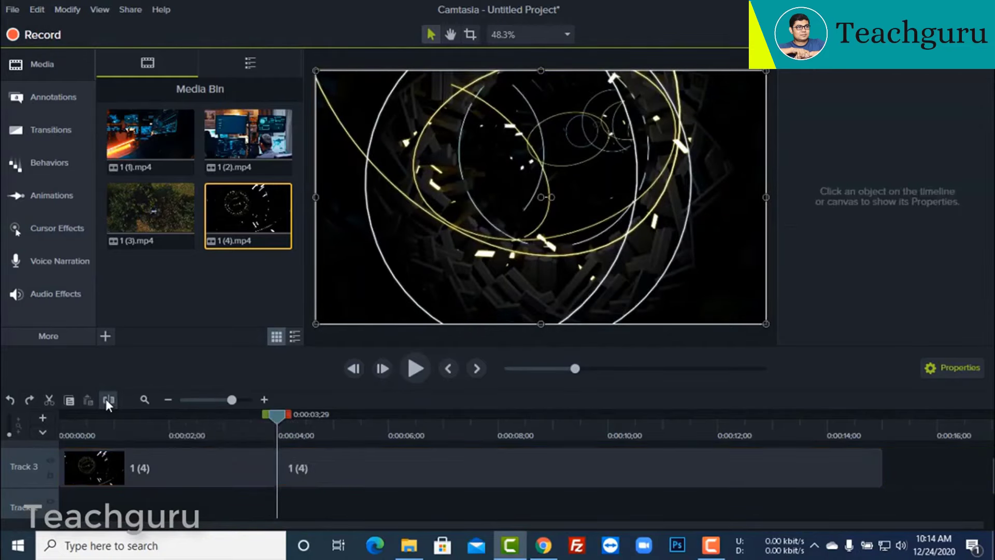
Step: Split the second part of the 1 (4) clip at 0:00:08;03 and select the middle segment
left_click_drag(307, 448, 505, 443)
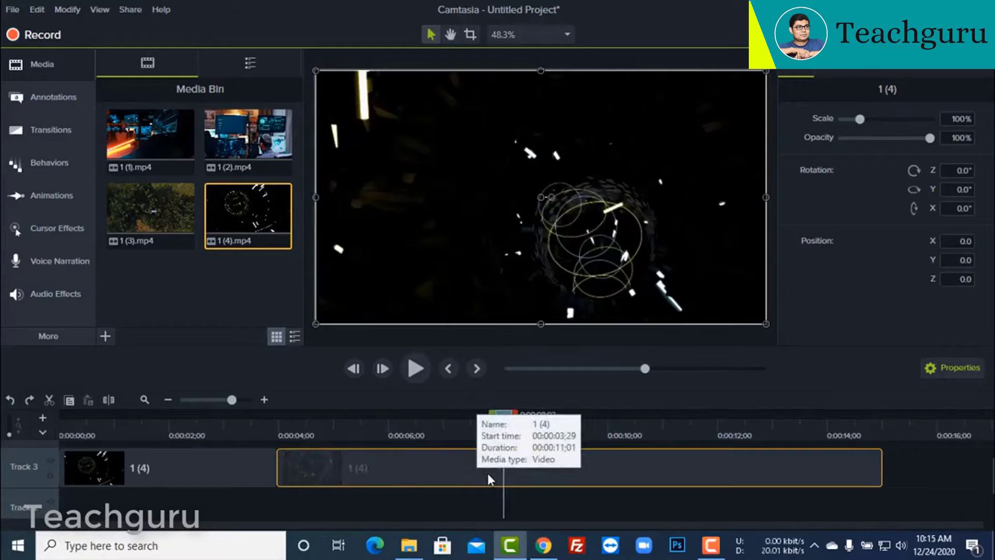
key("s")
left_click(468, 471)
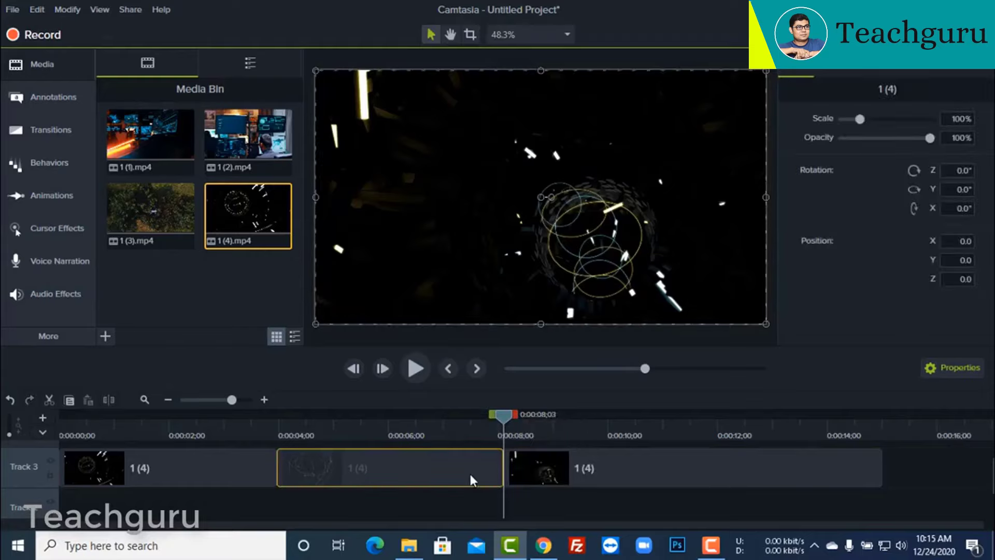
mouse_move(439, 471)
left_mouse_down()
mouse_move(437, 504)
mouse_move(429, 456)
mouse_move(426, 513)
mouse_move(428, 477)
left_mouse_up()
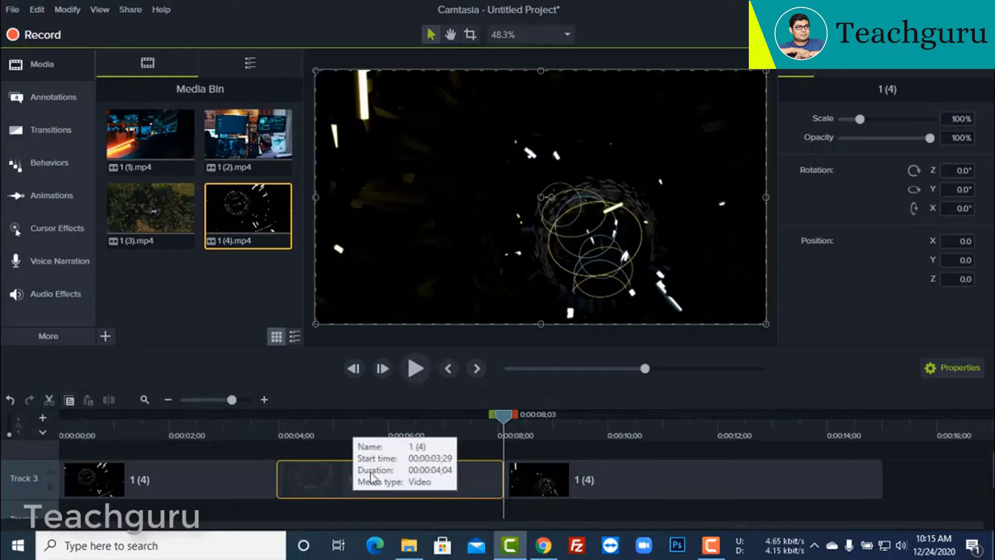
Step: Delete the middle and last segments of the 1 (4) clip on Track 3, keeping only the first segment
left_click(340, 470)
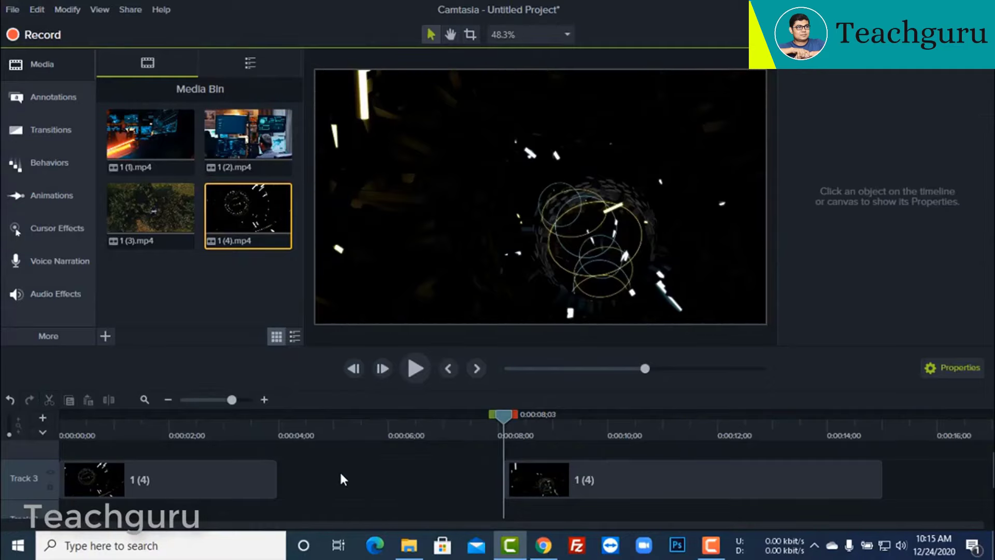
left_click_drag(668, 488, 387, 496)
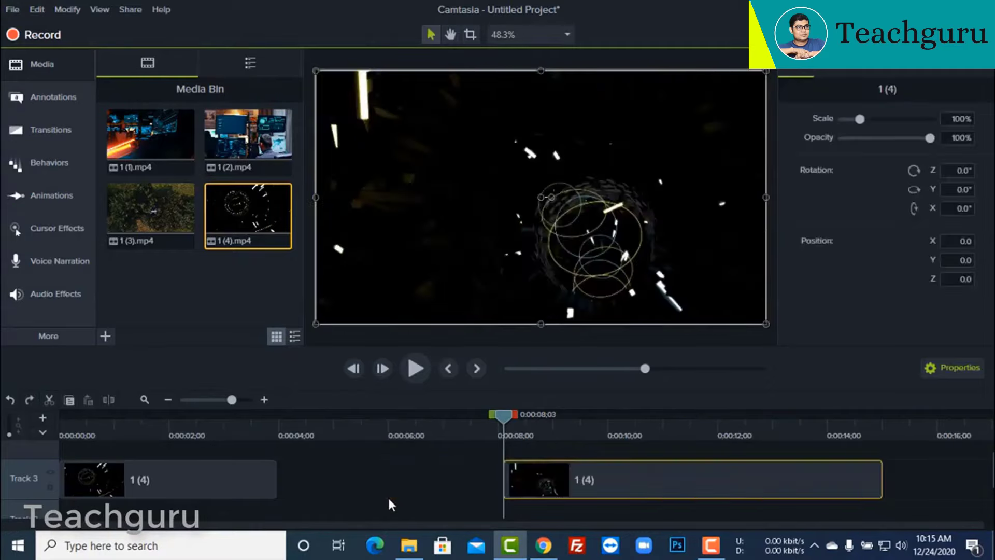
left_click(595, 483)
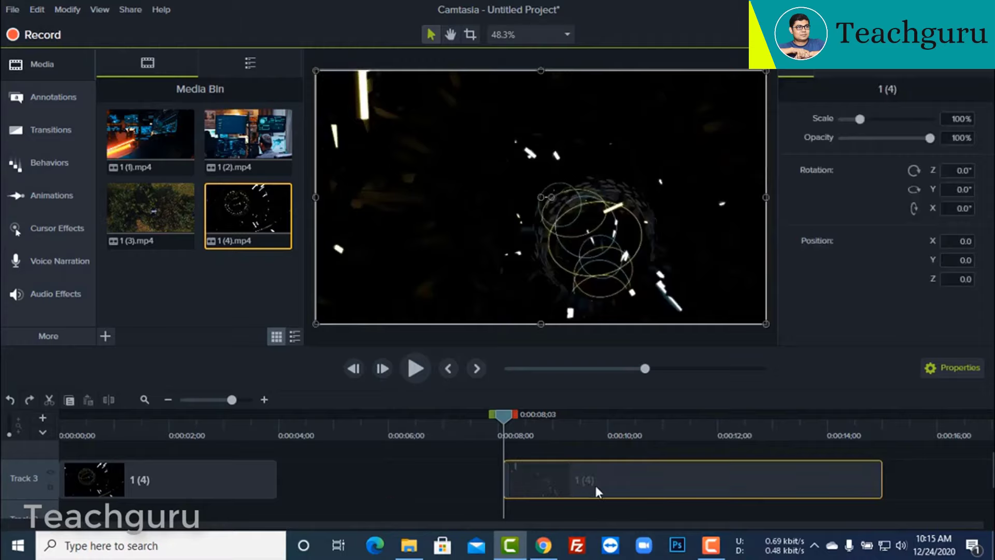
key("Delete")
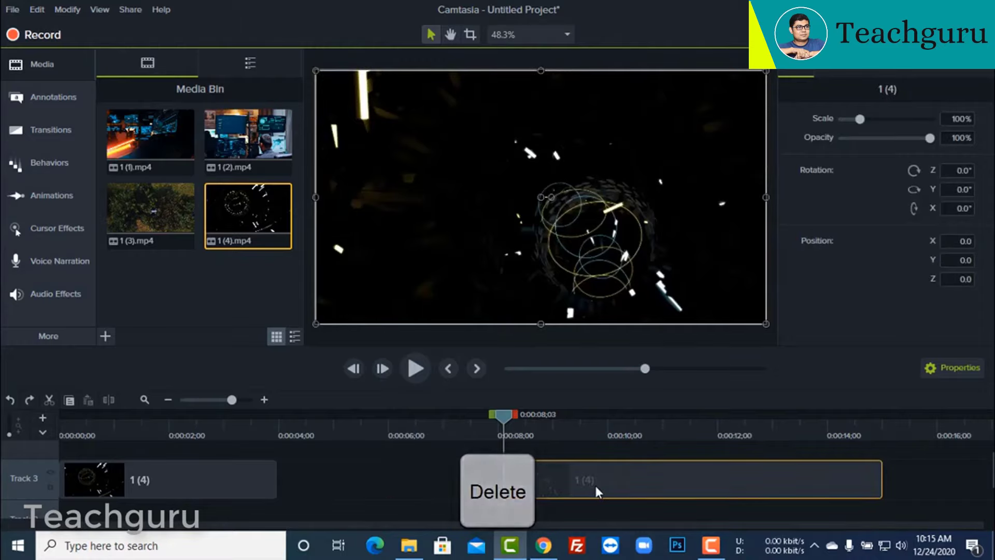
Step: Select the remaining 1 (4) segment on Track 3 and return the playhead to 0:00:00;00
left_click(210, 475)
left_click(196, 469)
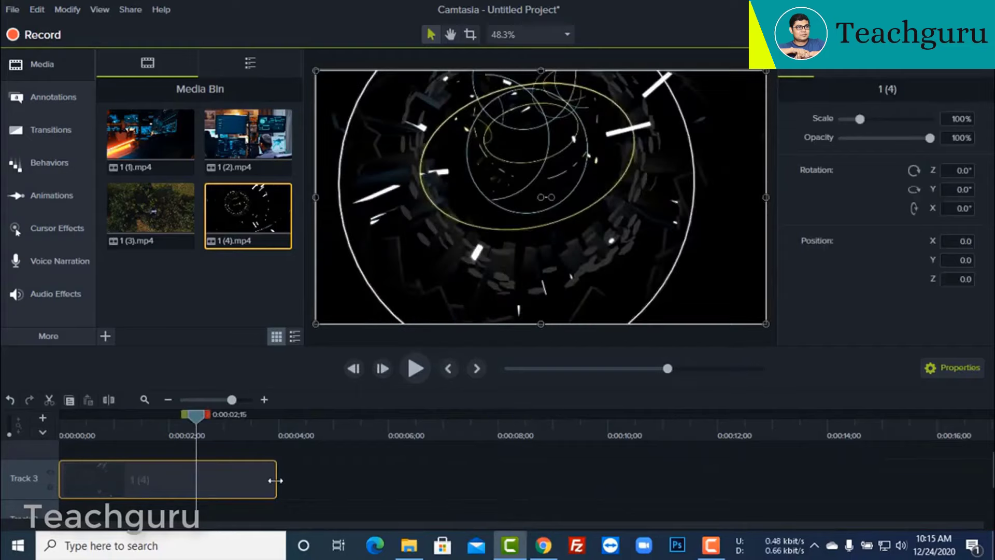
left_click_drag(198, 424, 39, 427)
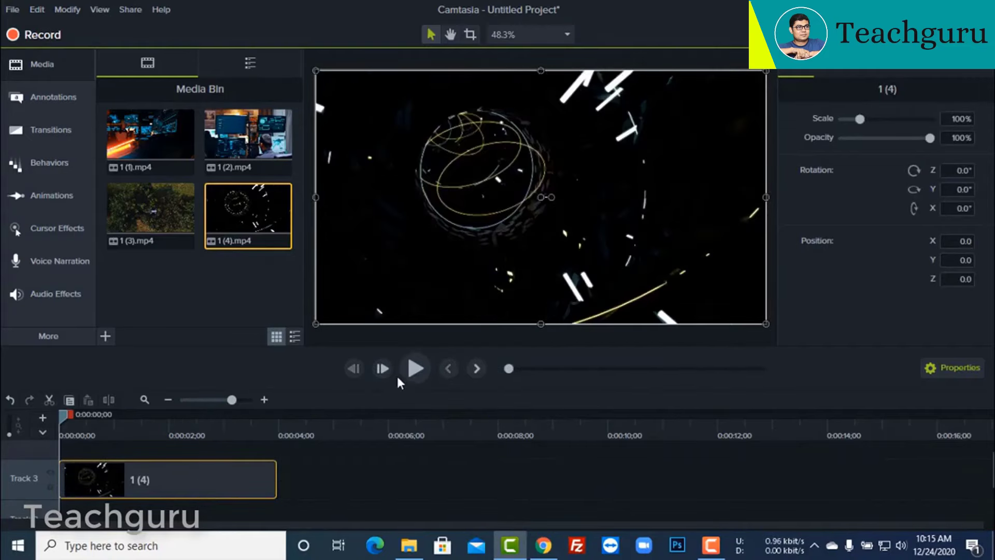
Step: Play the 1 (4) clip from the start of the timeline to review its original speed
left_click(418, 369)
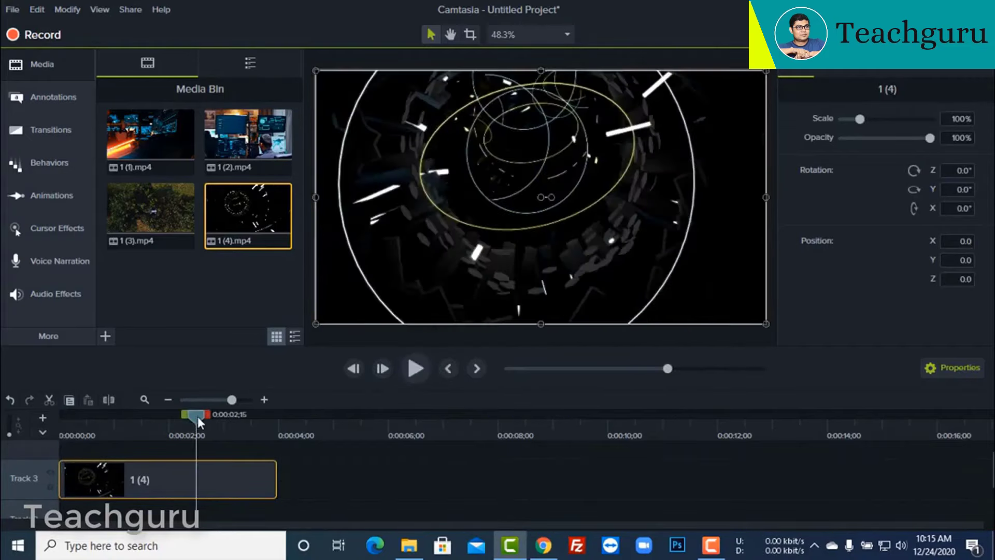
left_click_drag(197, 415, 59, 417)
left_click(416, 369)
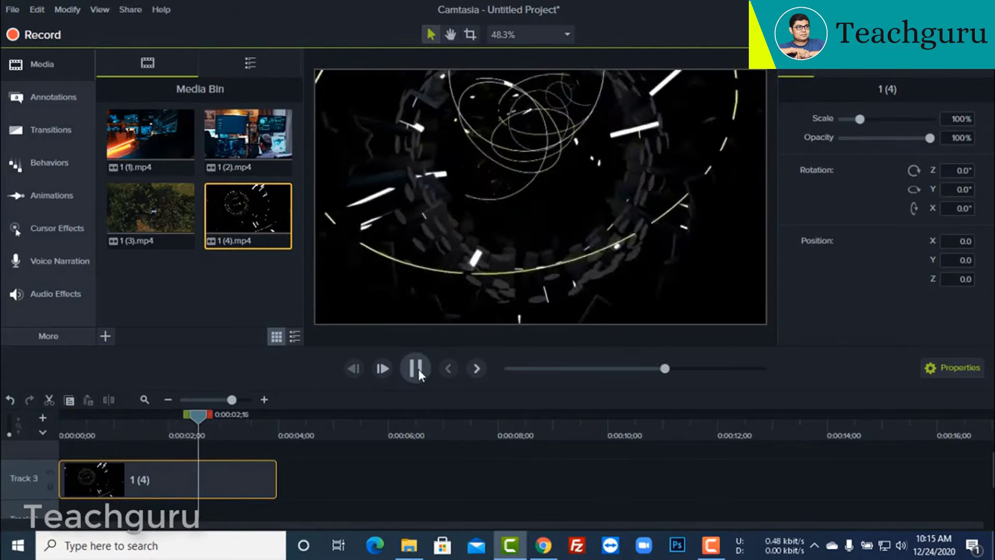
left_click(416, 372)
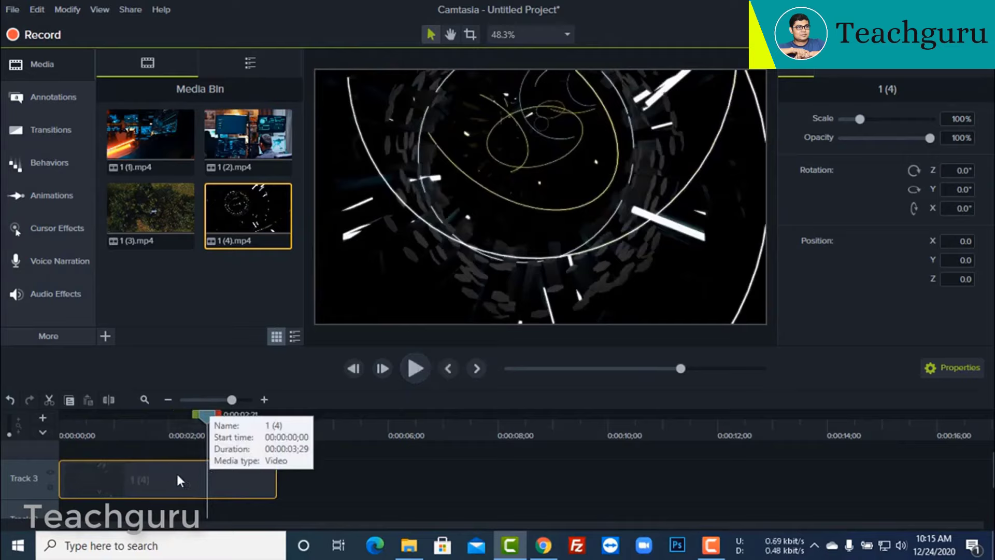
Step: Add Clip Speed to the 1 (4) clip on Track 3, speed it up to 2.13x, and preview it from the start
right_click(131, 473)
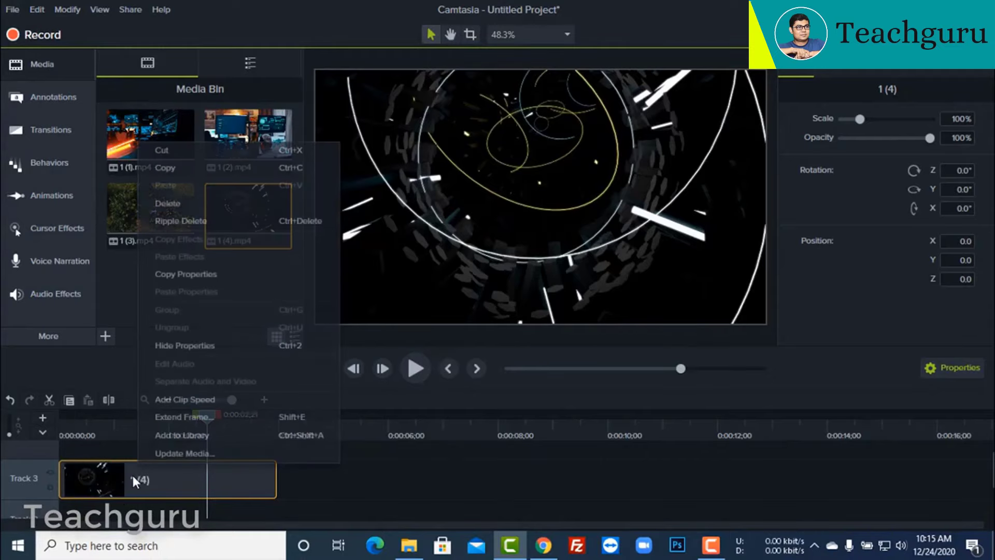
left_click(197, 403)
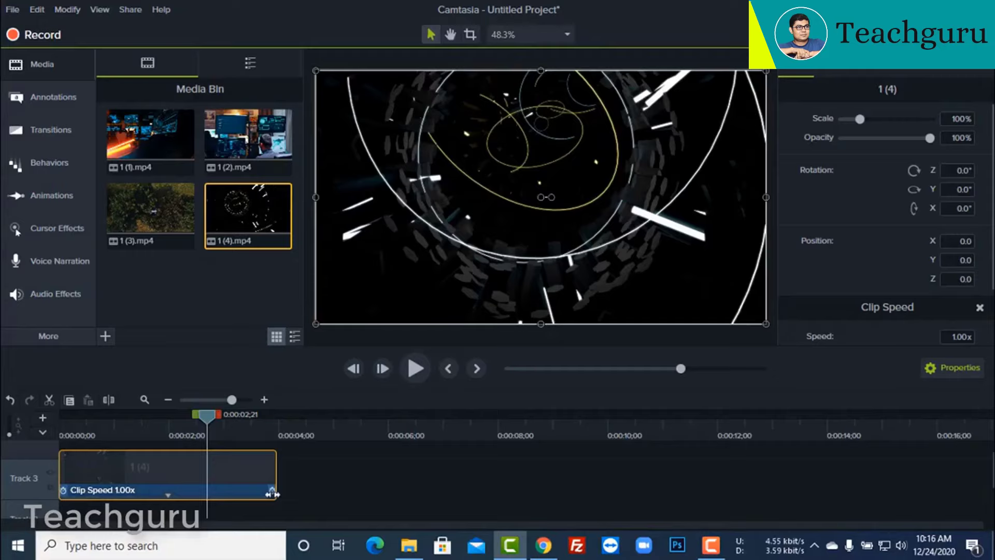
left_click_drag(272, 494, 154, 506)
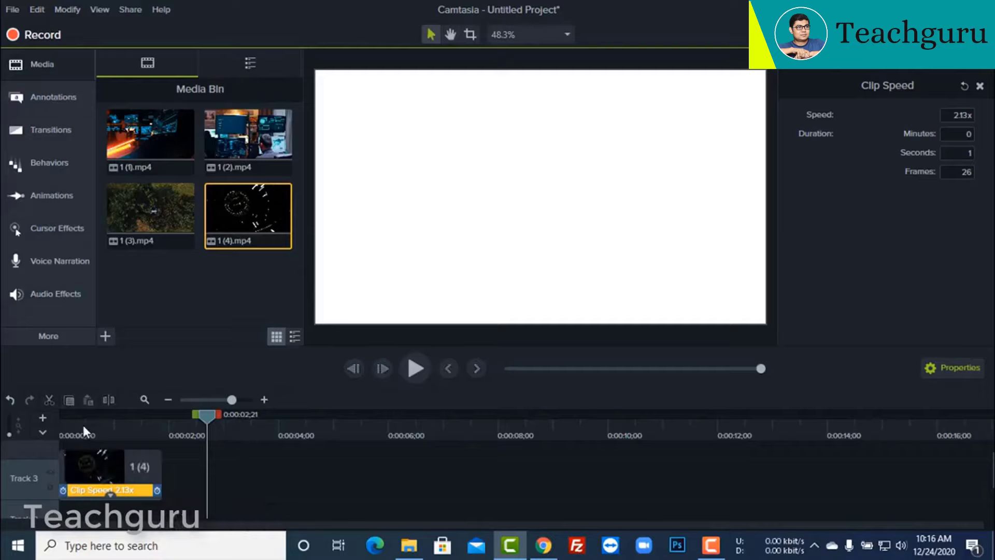
left_click_drag(82, 425, 42, 422)
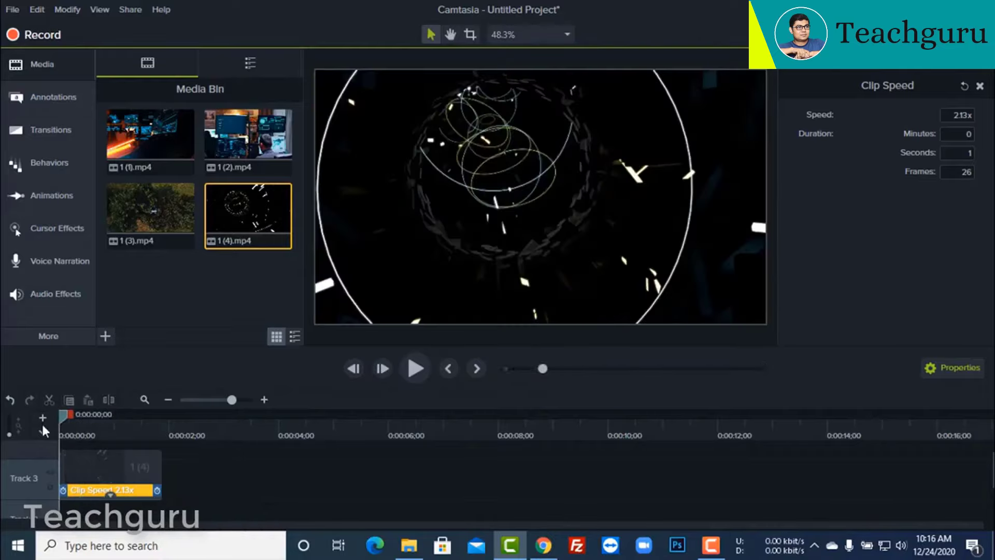
left_click(427, 369)
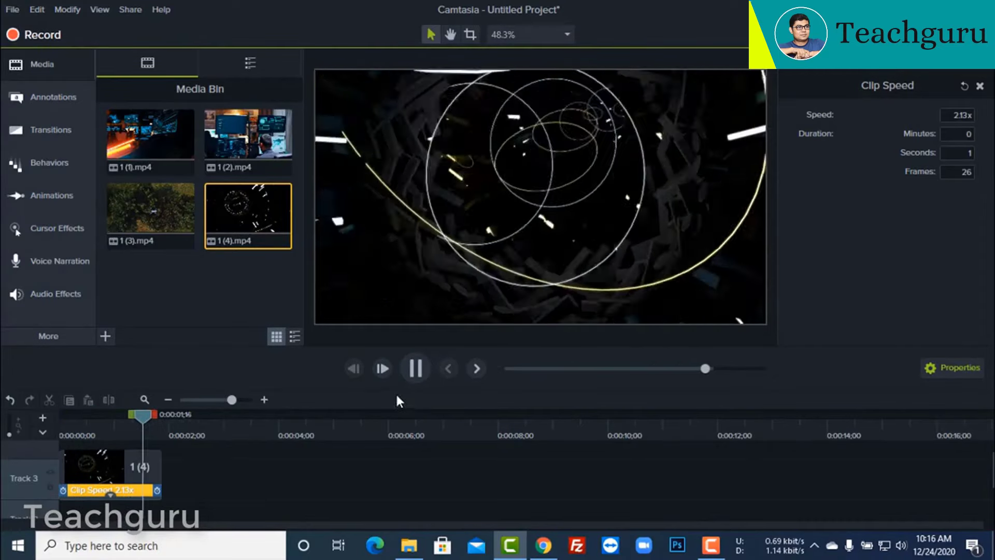
left_click(415, 368)
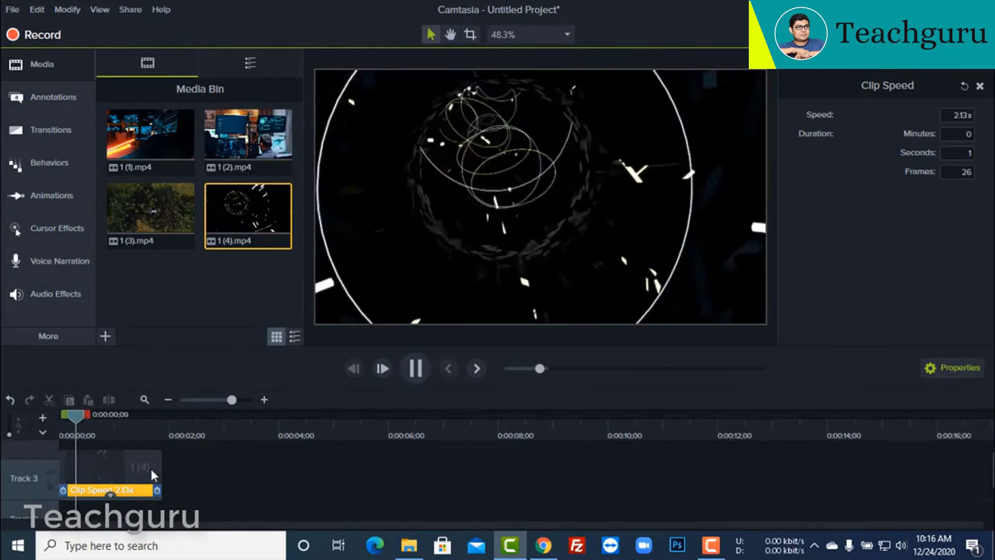
Step: Slow the 1 (4) clip to 0.58x by lengthening its clip speed effect, and preview the slowed clip
left_click_drag(157, 489, 427, 515)
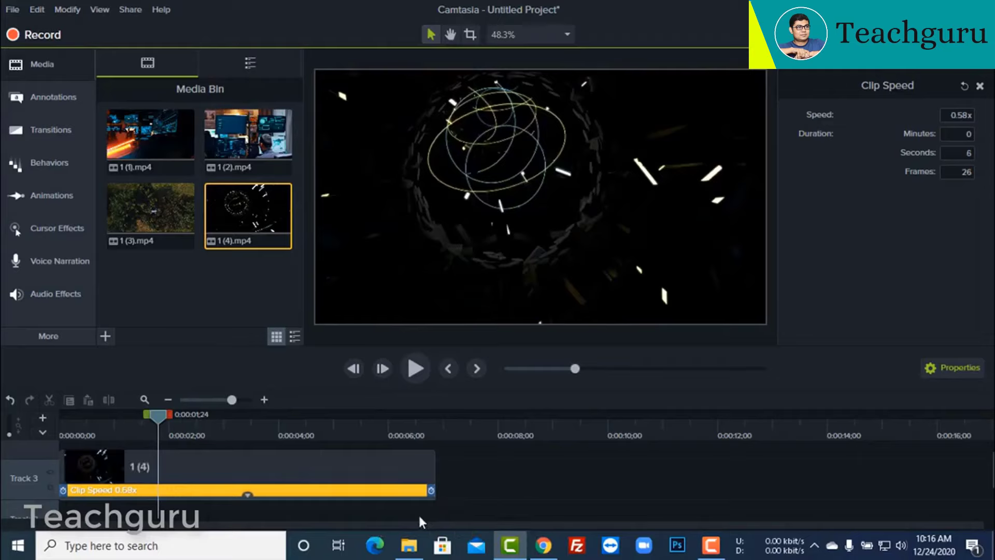
left_click(417, 368)
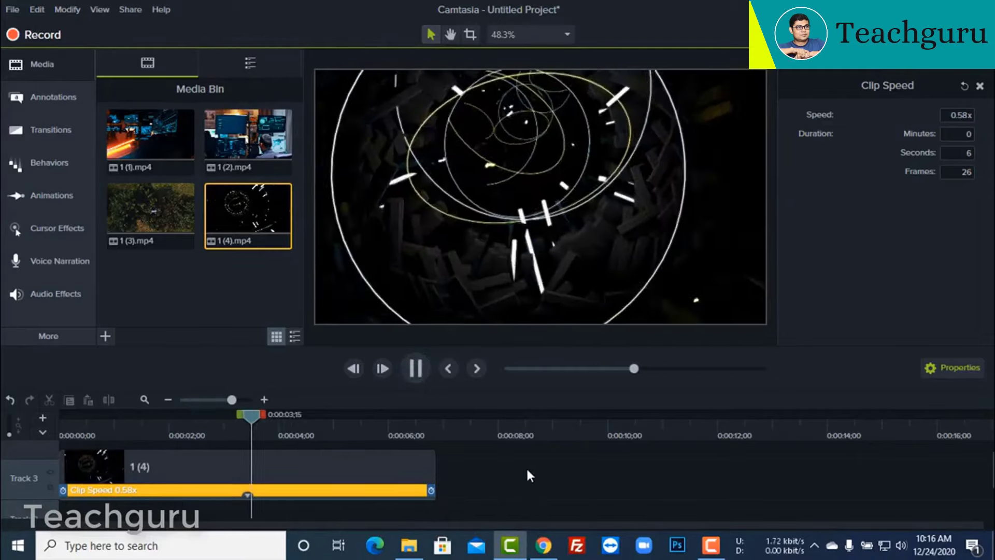
left_click(418, 369)
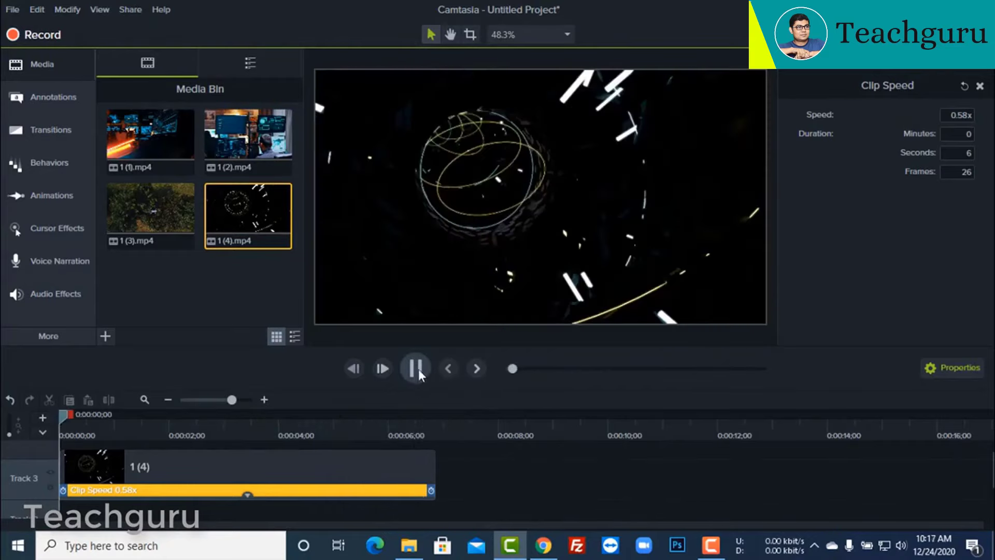
left_click(418, 367)
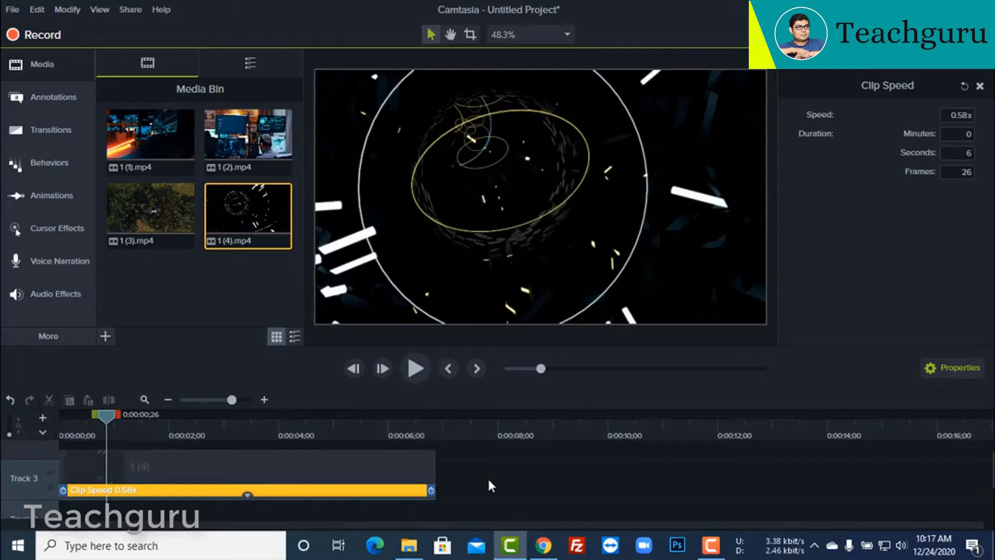
Step: Collapse the effect strip of the 1 (4) clip and examine its scale, opacity and Z rotation properties
left_click(247, 493)
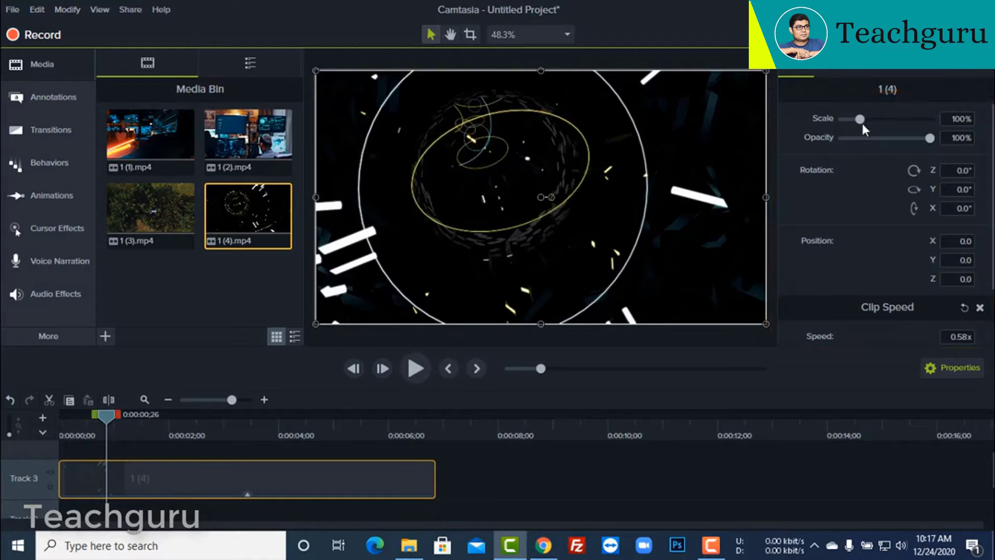
mouse_move(861, 119)
left_mouse_down()
mouse_move(945, 123)
mouse_move(847, 126)
mouse_move(859, 129)
left_mouse_up()
mouse_move(925, 139)
left_mouse_down()
mouse_move(886, 141)
mouse_move(935, 147)
left_mouse_up()
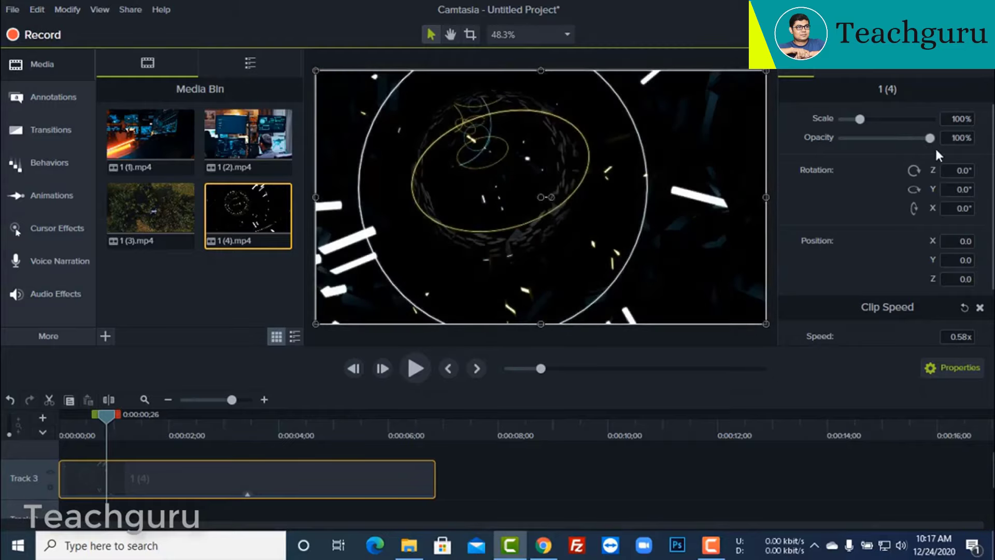
left_click(954, 172)
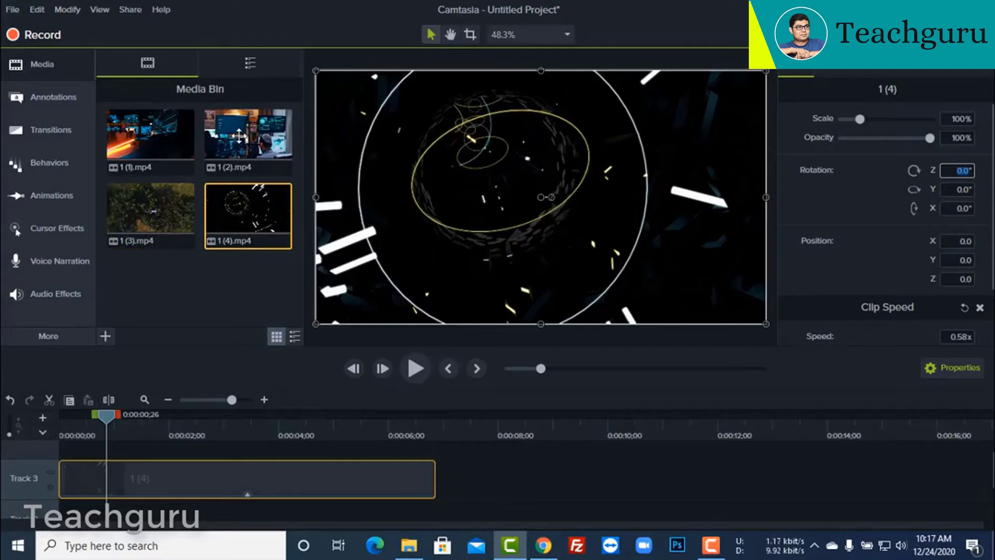
Step: Add 1 (1).mp4, 1 (2).mp4 and 1 (3).mp4 in sequence after the 1 (4) clip on Track 3
left_click_drag(150, 138, 466, 469)
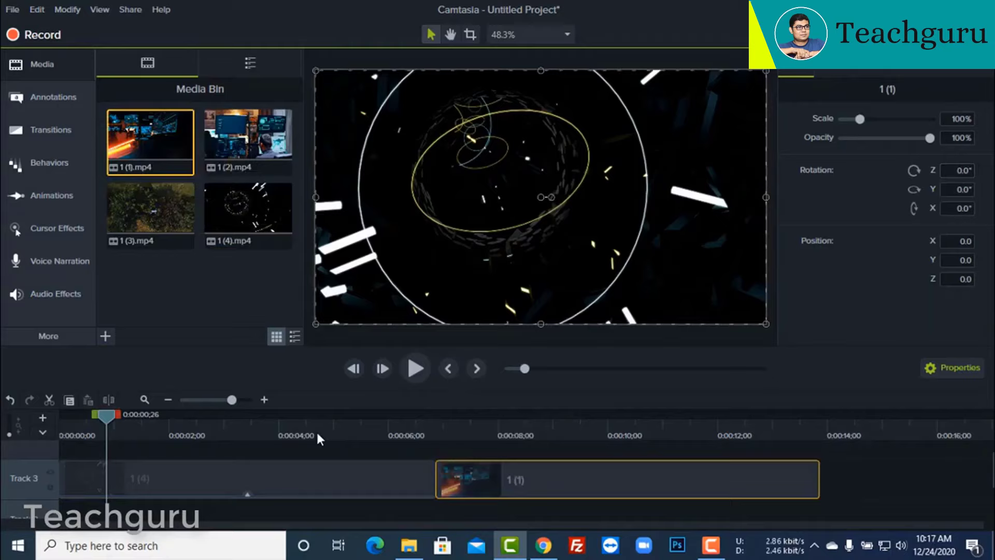
left_click(214, 400)
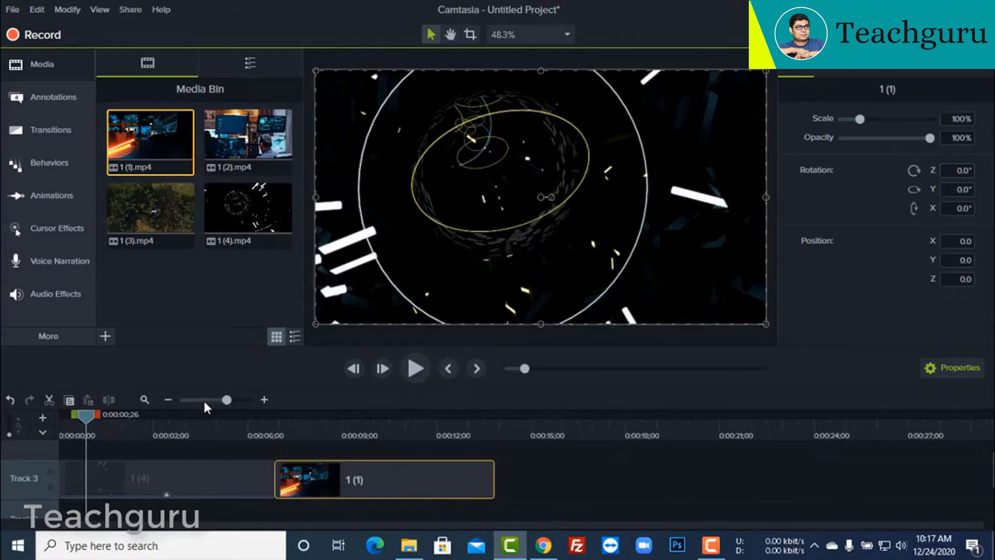
left_click_drag(225, 400, 213, 400)
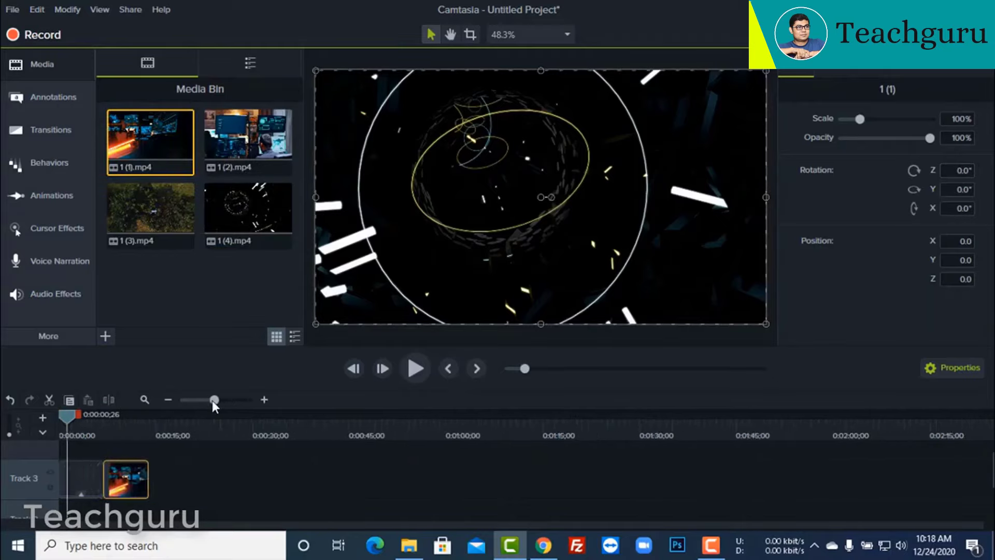
left_click_drag(243, 142, 142, 475)
left_click_drag(150, 217, 305, 479)
left_click_drag(212, 401, 220, 400)
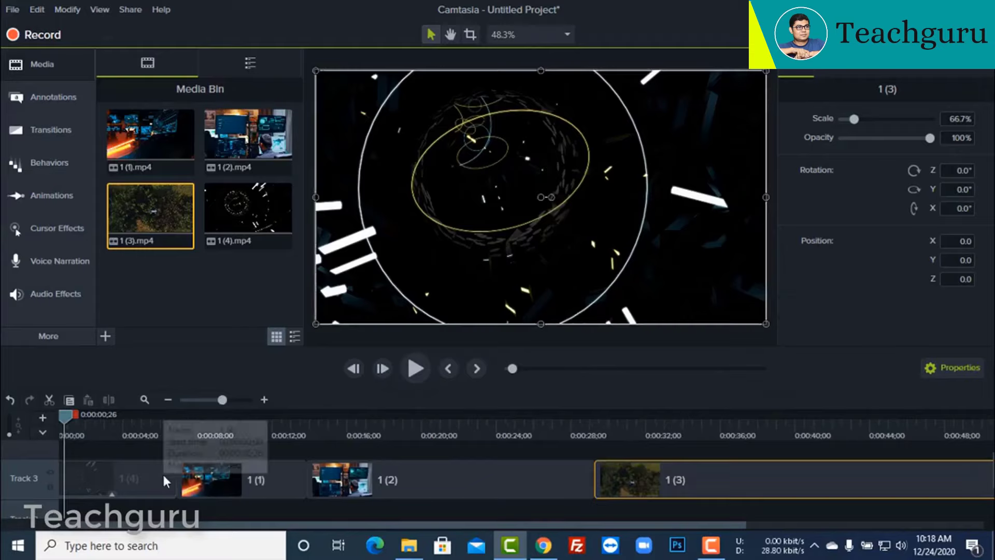
Step: Select the 1 (4) clip and look through the annotation categories, from callouts and shapes to Sketch Motion and keystroke callouts
left_click(164, 471)
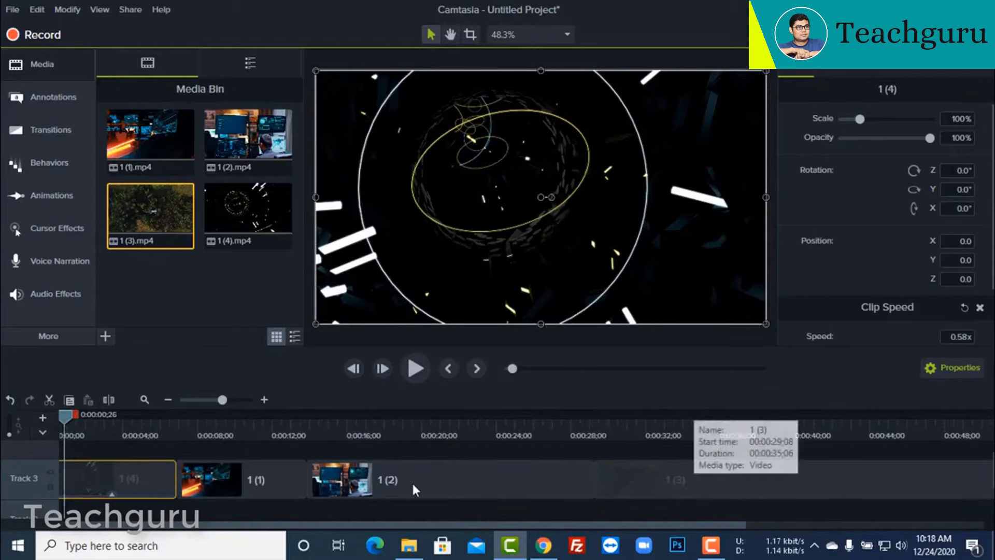
left_click(38, 98)
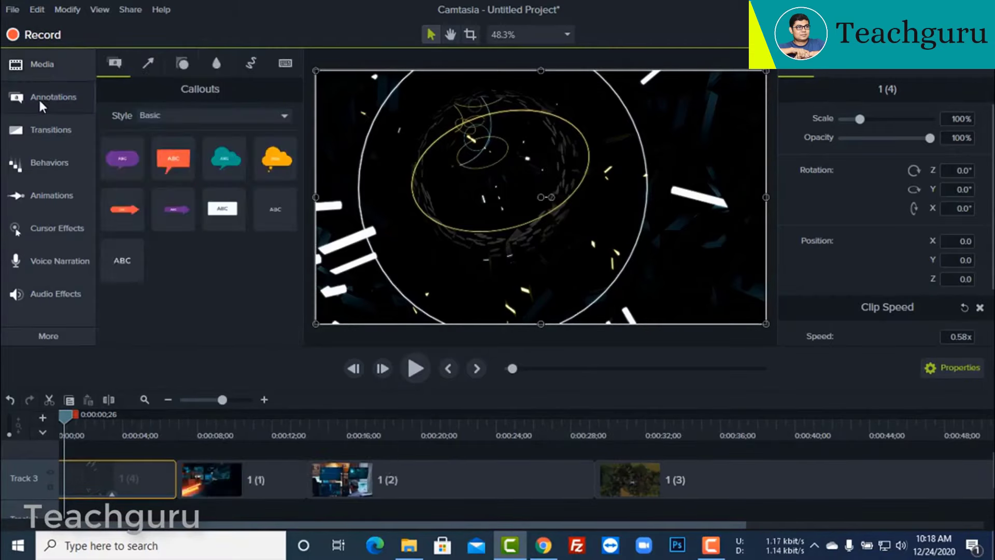
left_click(144, 61)
left_click(179, 62)
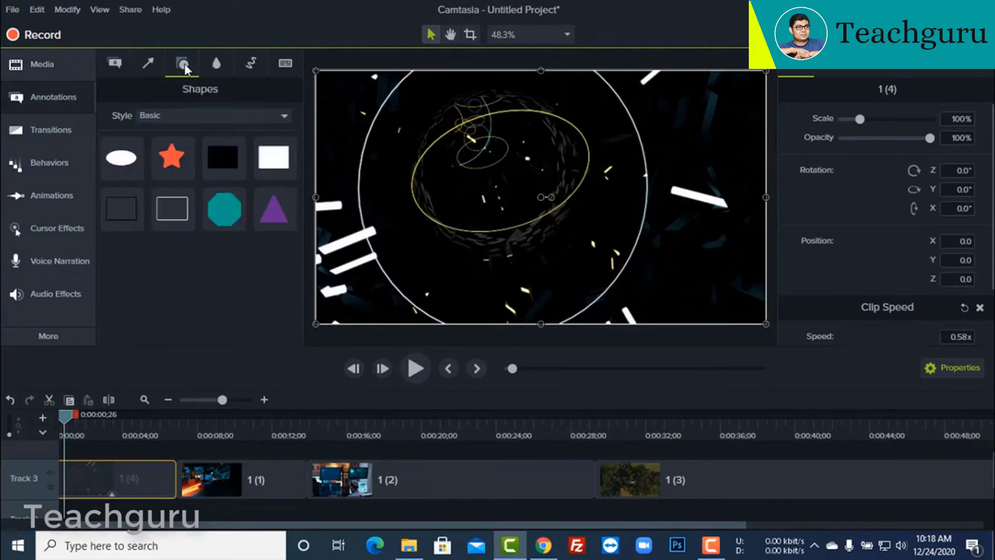
left_click(218, 61)
left_click(251, 62)
left_click(284, 64)
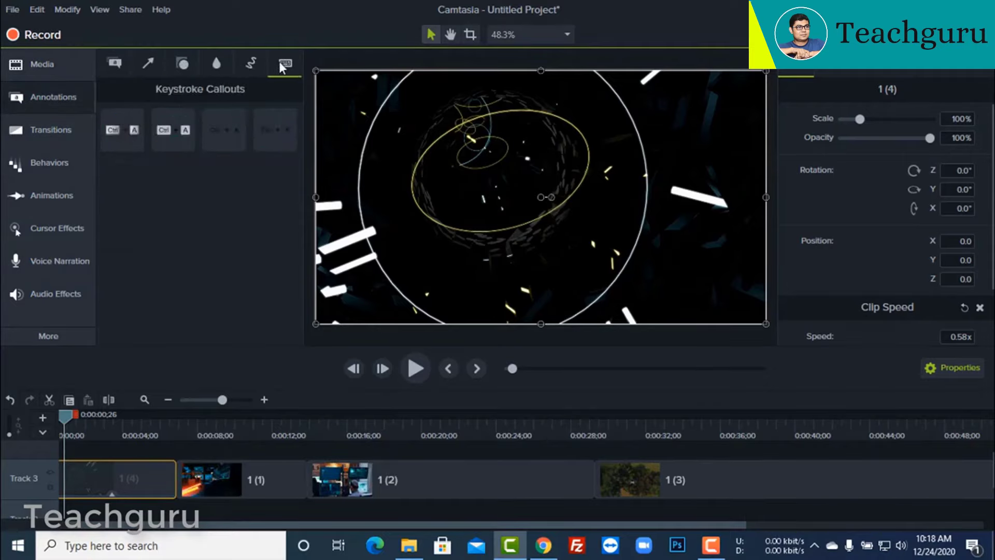
left_click(250, 65)
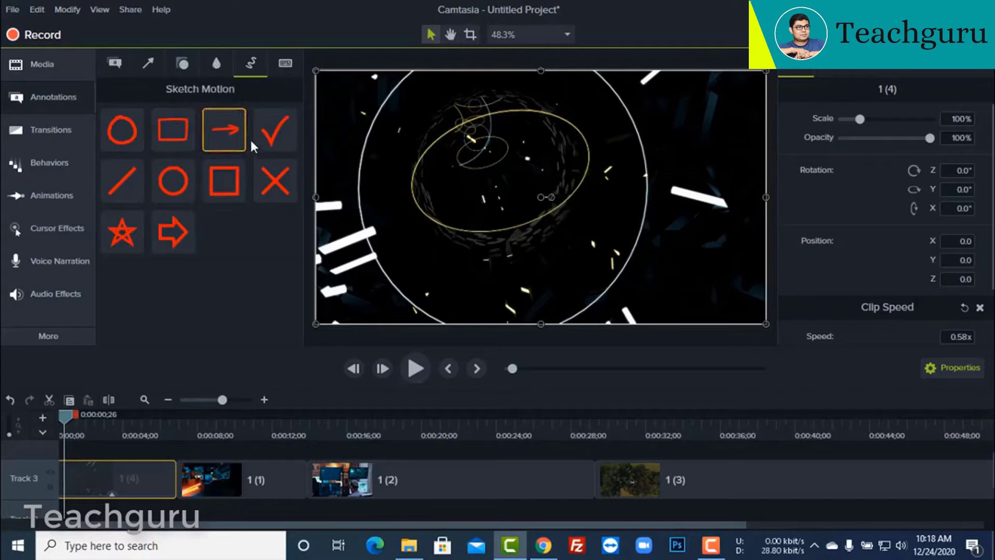
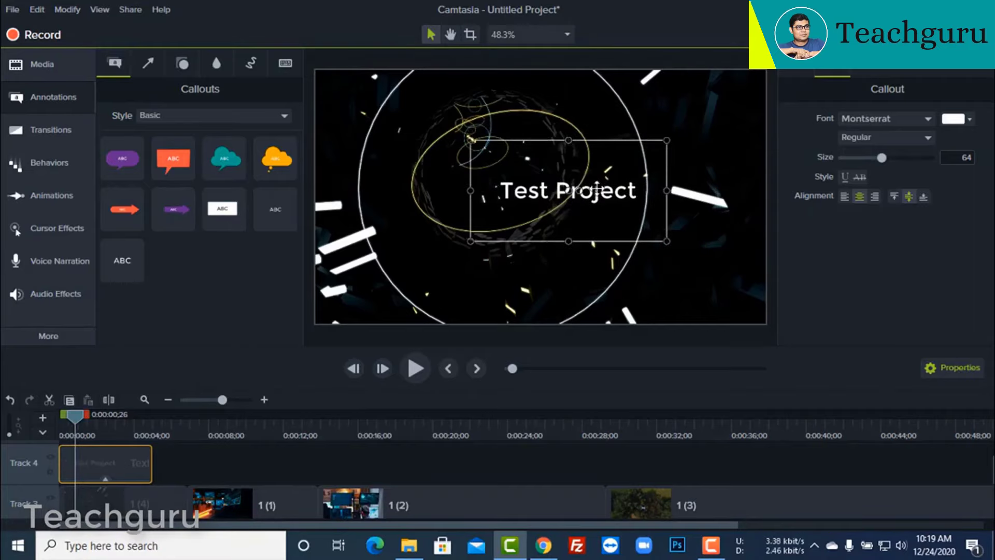
Step: Move the Test Project callout toward the left of the canvas and enlarge its text box
left_click_drag(597, 189, 528, 187)
left_click_drag(591, 241, 634, 254)
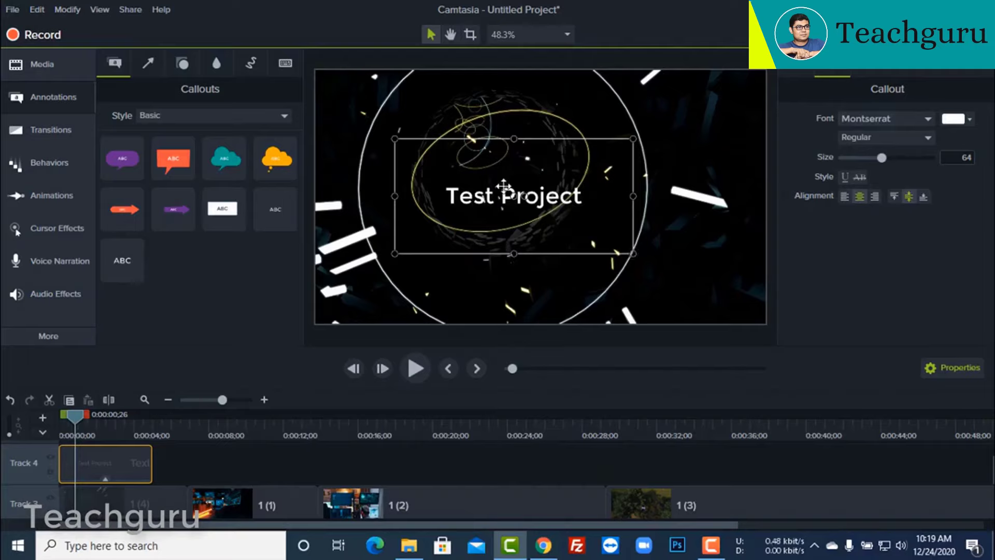
Step: Format the Test Project callout text in yellow Montserrat Regular at size 95
left_click(909, 119)
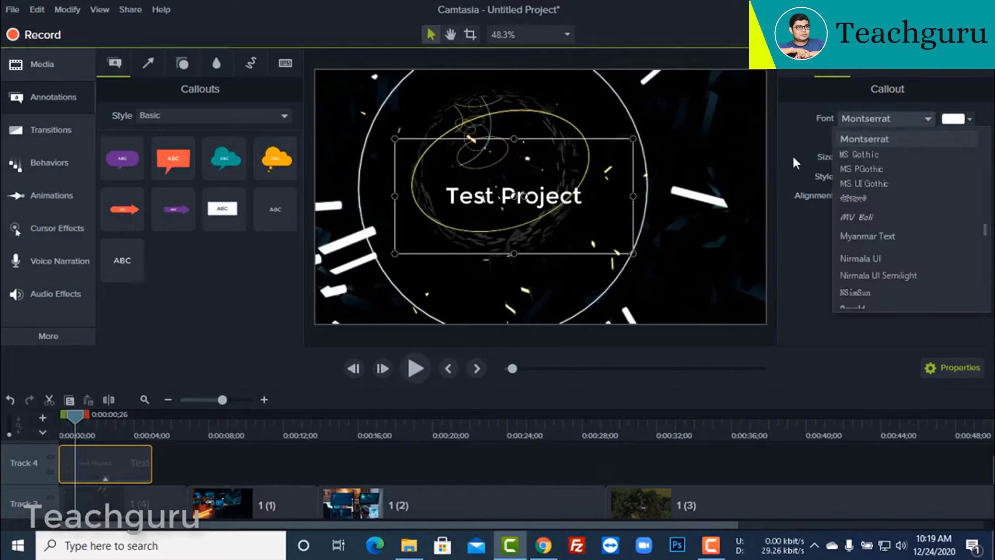
left_click(853, 139)
left_click(920, 136)
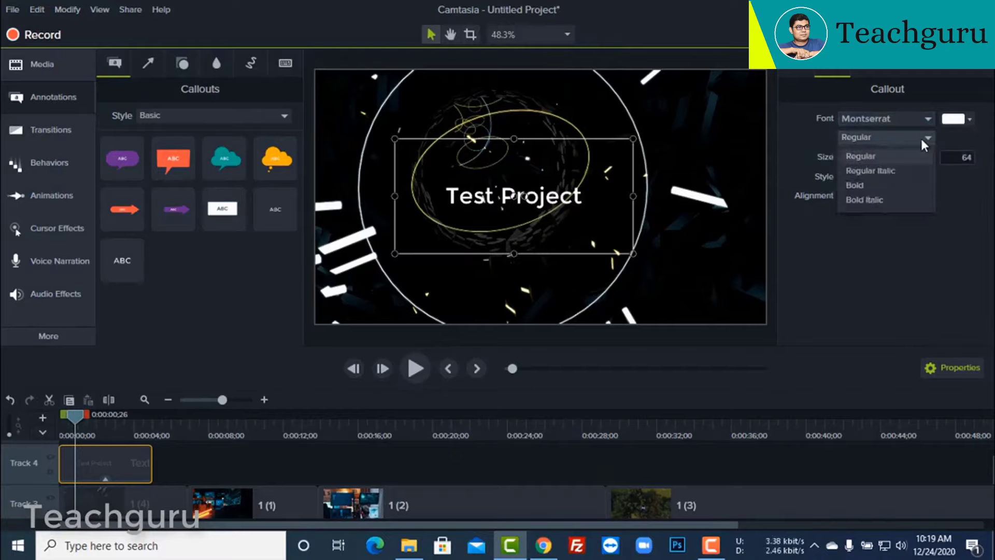
left_click(881, 154)
left_click(955, 119)
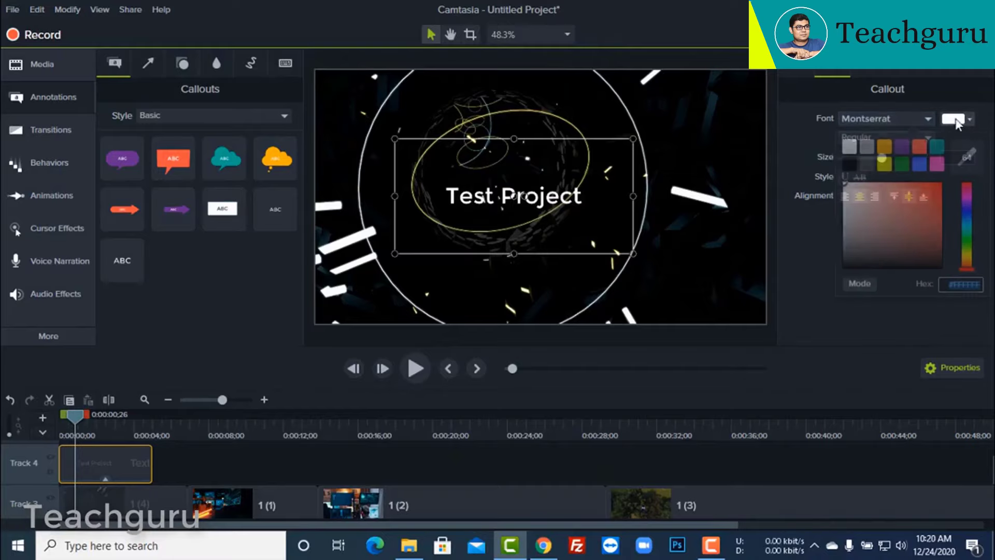
left_click(891, 162)
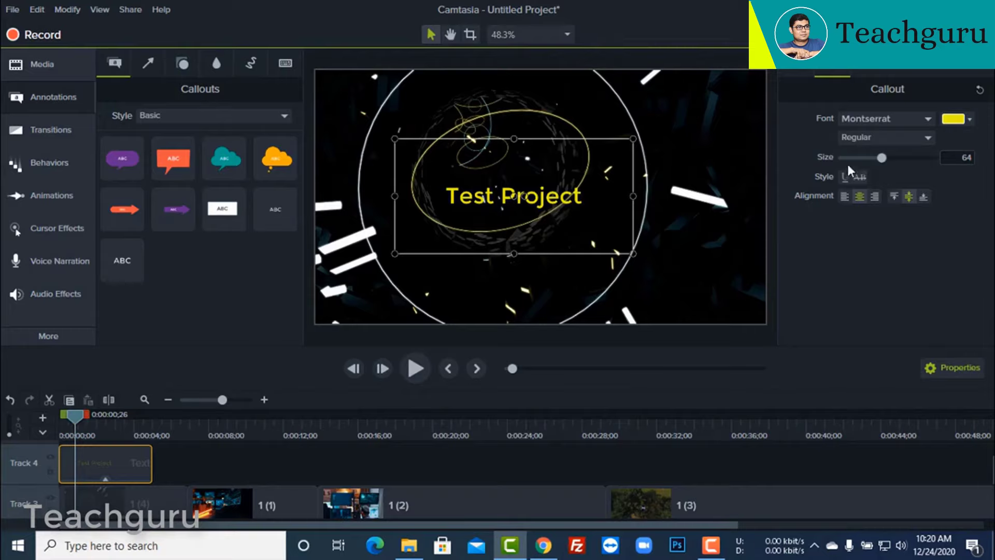
left_click_drag(882, 157, 905, 163)
left_click(970, 158)
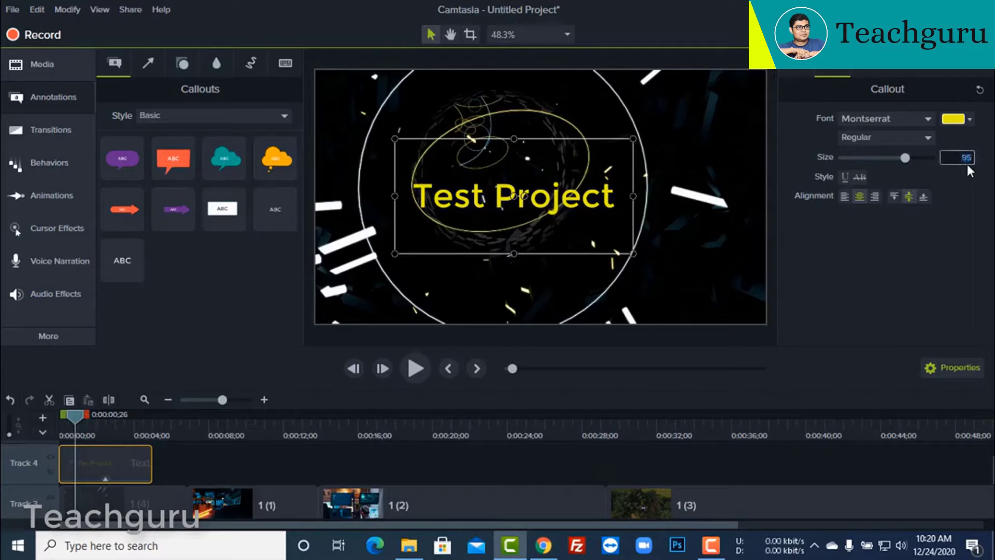
double_click(967, 158)
Step: Narrow the Test Project text box, centre the callout on the canvas, and deselect it
left_click_drag(394, 253, 427, 247)
left_click_drag(503, 198, 513, 201)
left_click(179, 460)
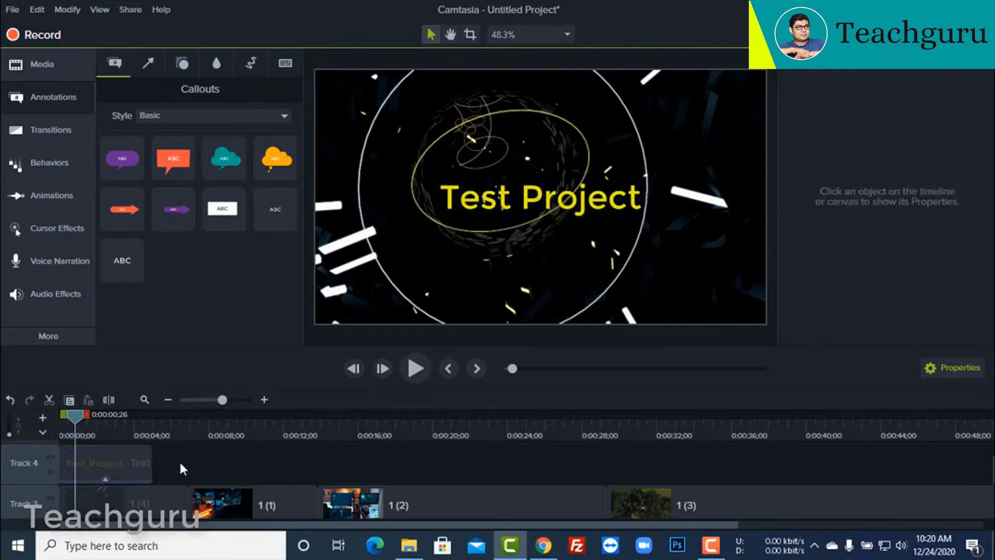
Step: Play the timeline from the beginning to preview the Test Project title over the first clip
left_click_drag(72, 415, 37, 424)
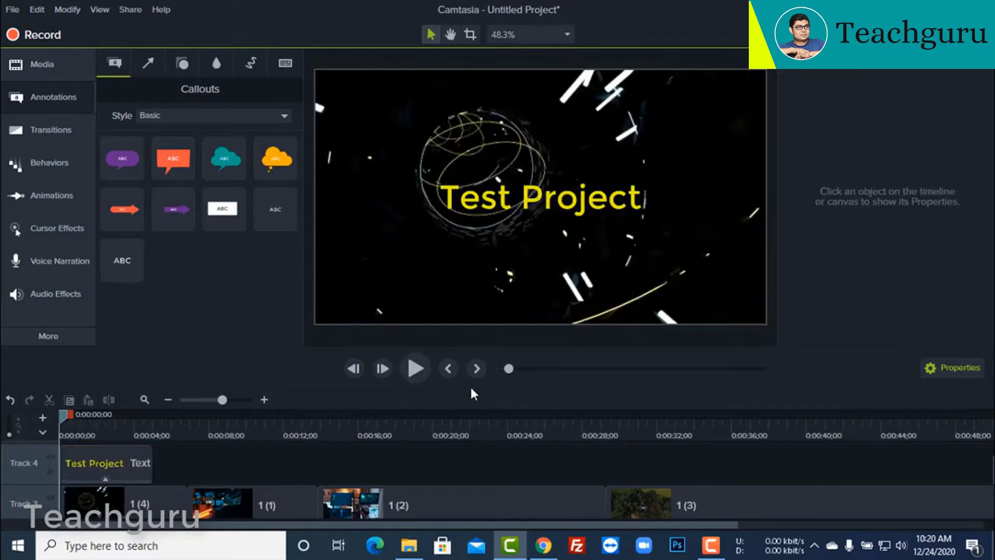
left_click(417, 368)
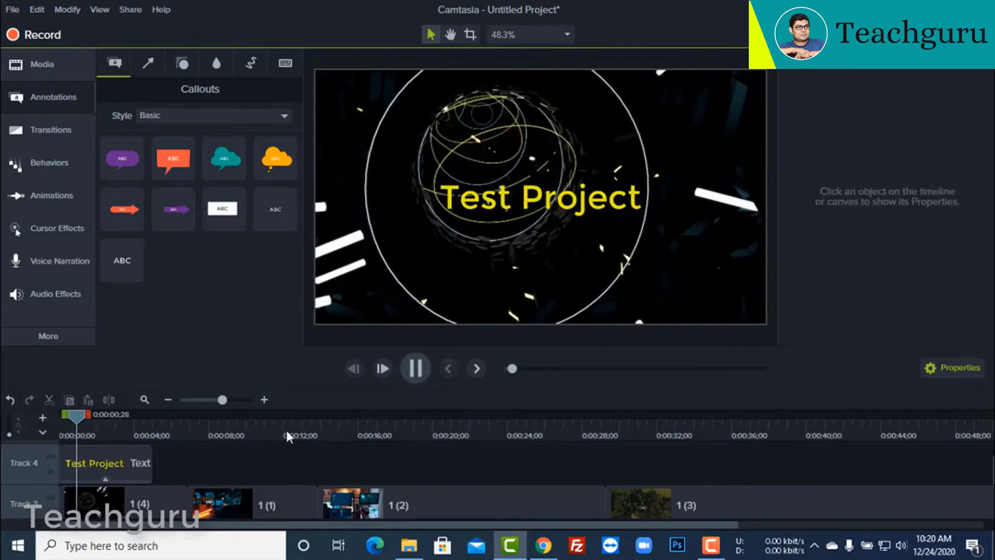
Step: Start the Test Project callout about one second into the timeline, shorten it to about three seconds, and preview it
key("space")
left_click(75, 458)
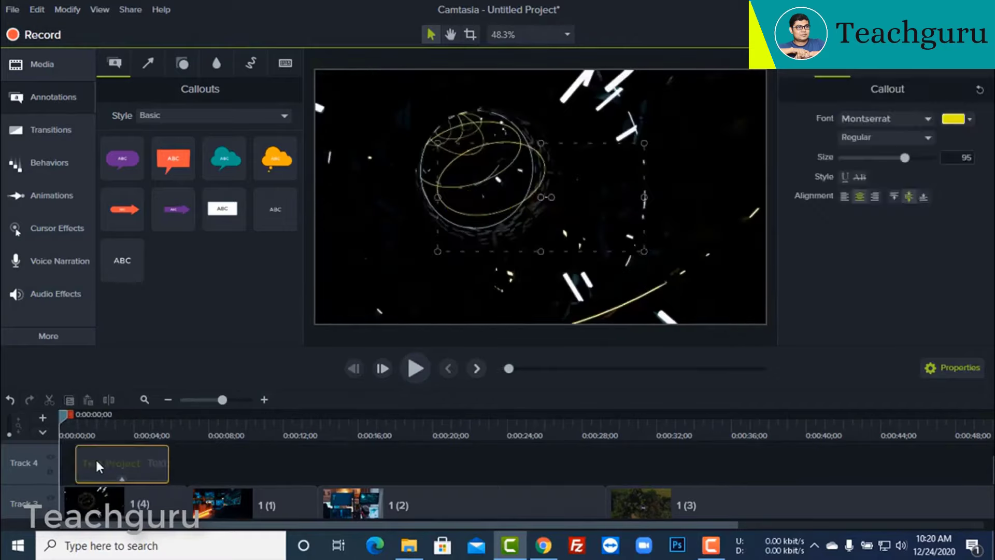
left_click_drag(75, 456, 84, 456)
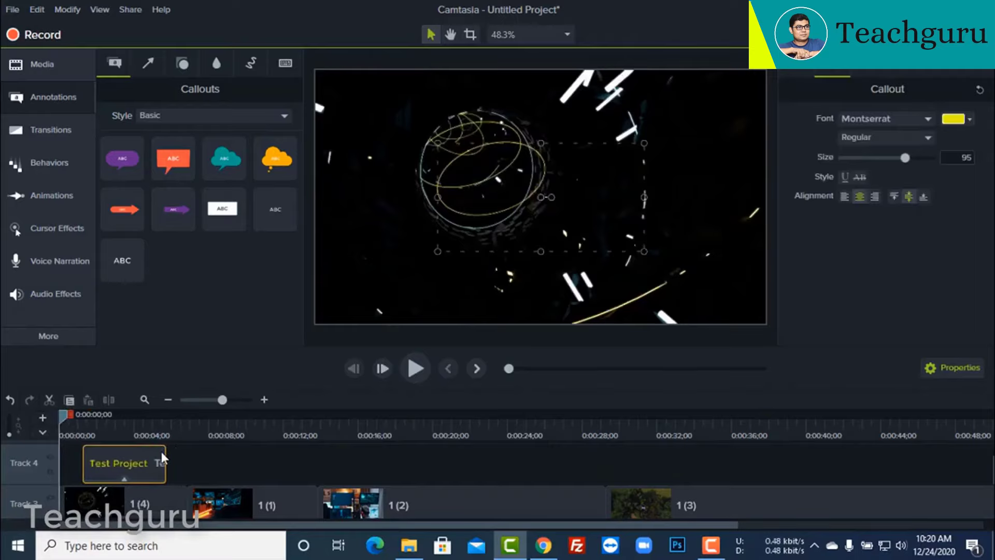
left_click_drag(165, 452, 141, 456)
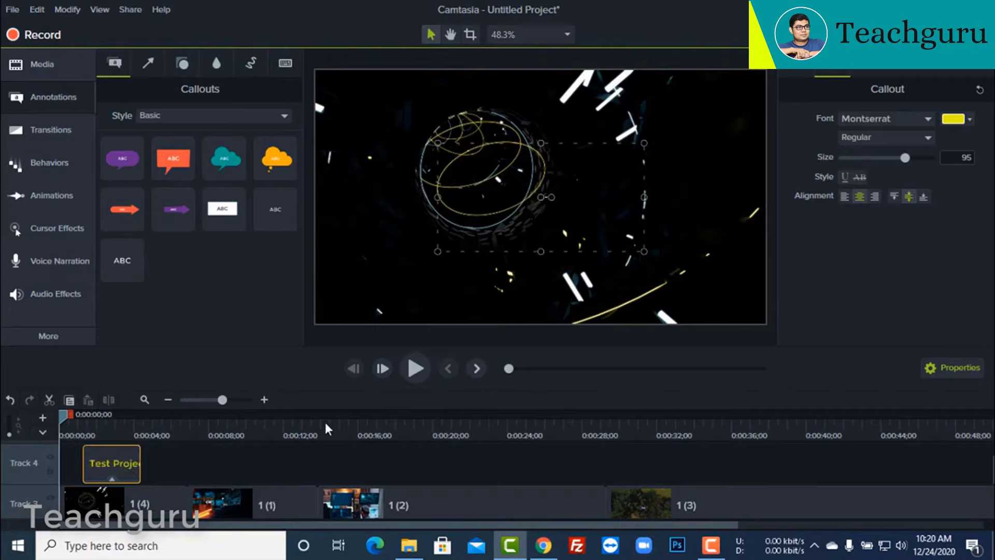
left_click(416, 368)
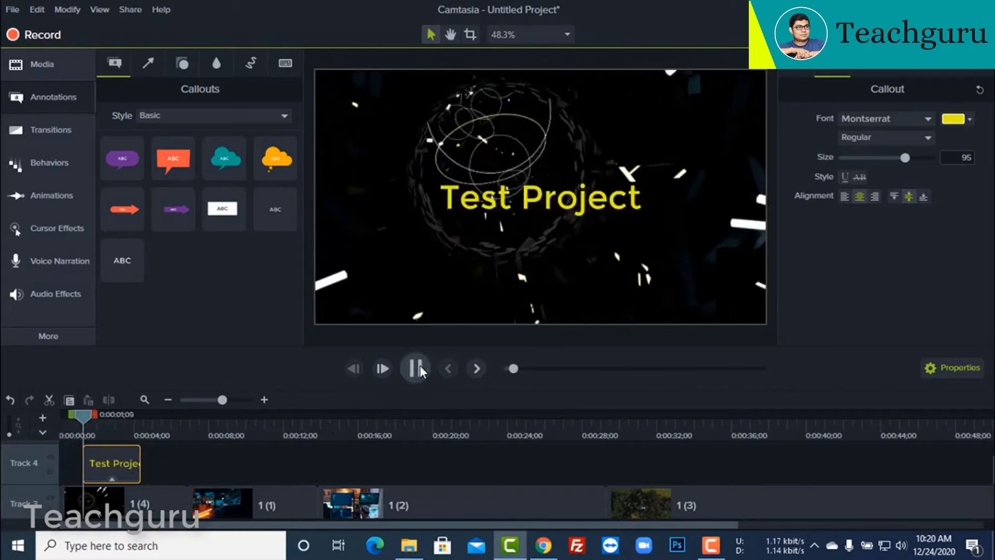
left_click(420, 366)
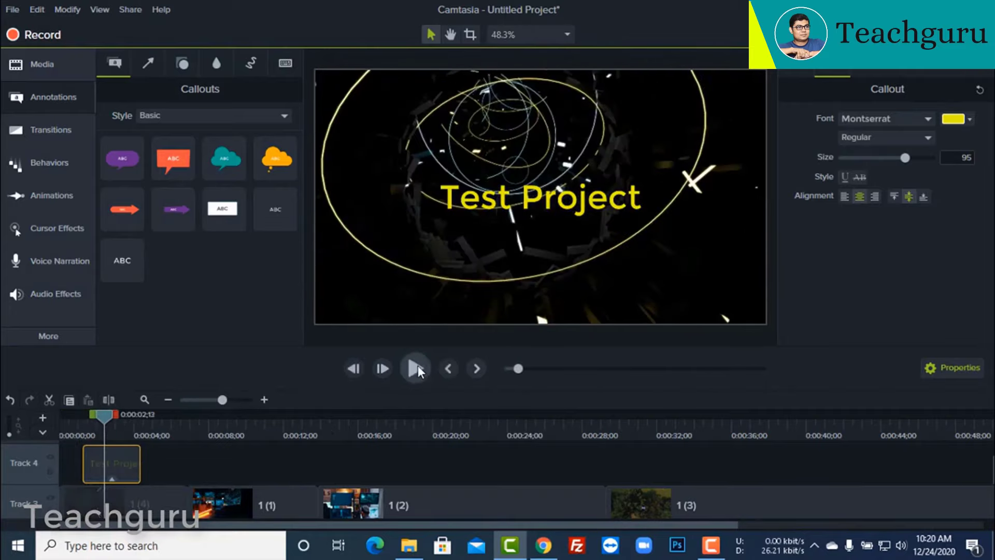
Step: Apply the Fade transition to both ends of the Test Project callout and preview it from the timeline start
left_click(288, 196)
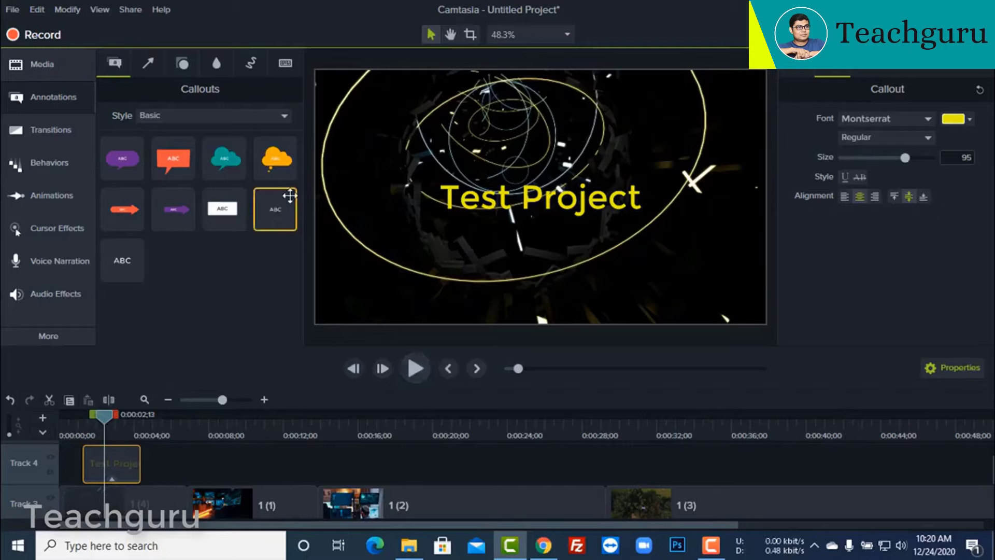
left_click(56, 135)
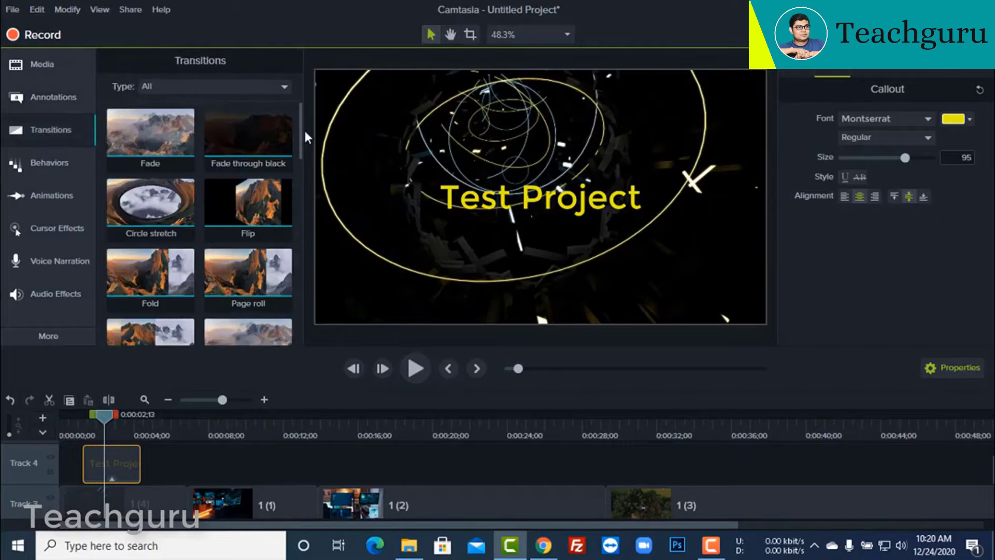
mouse_move(302, 132)
left_mouse_down()
mouse_move(302, 311)
mouse_move(298, 117)
left_mouse_up()
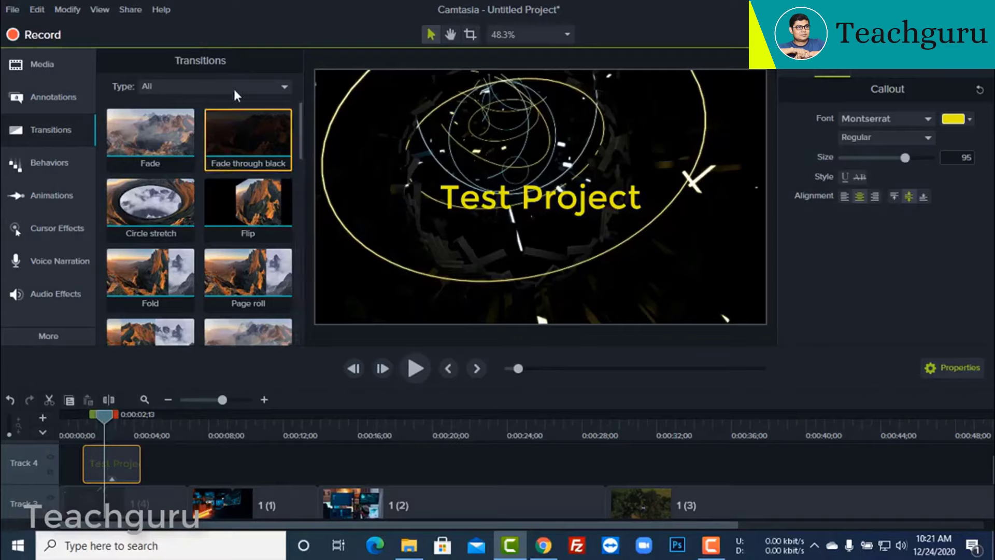
left_click_drag(140, 144, 120, 471)
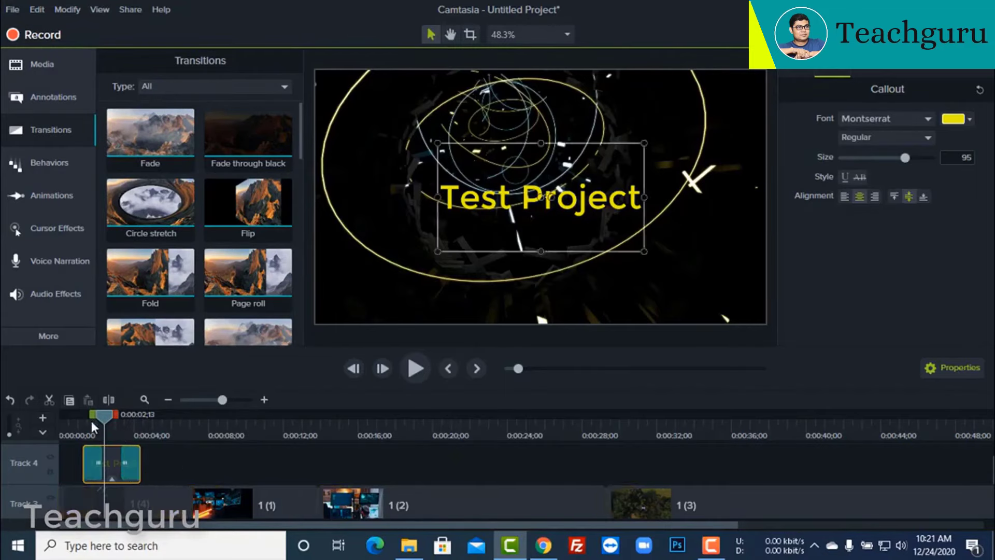
left_click_drag(91, 421, 24, 432)
left_click(412, 365)
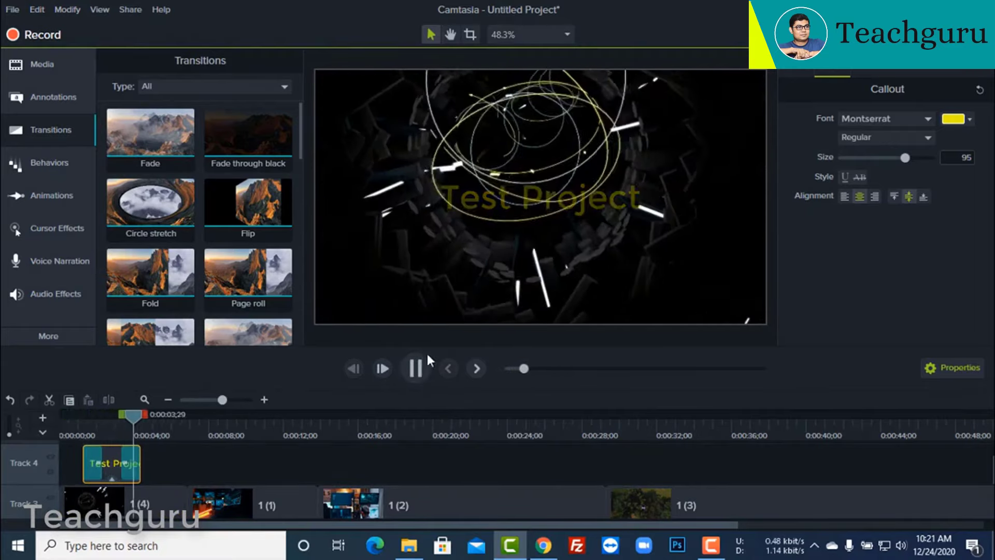
left_click(420, 368)
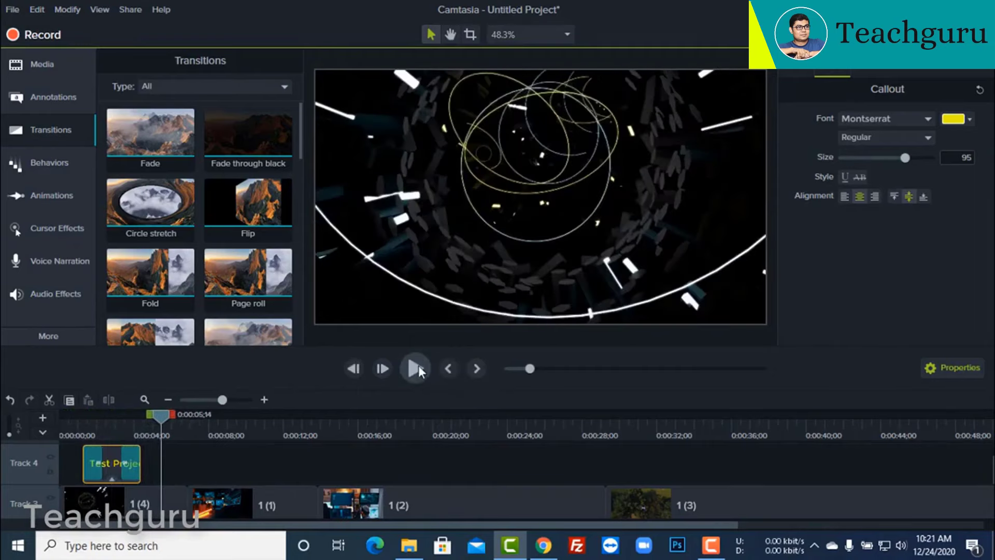
Step: Replace the Fade transitions on the Test Project callout with Circle stretch at both ends and preview the title
right_click(130, 461)
left_click(146, 474)
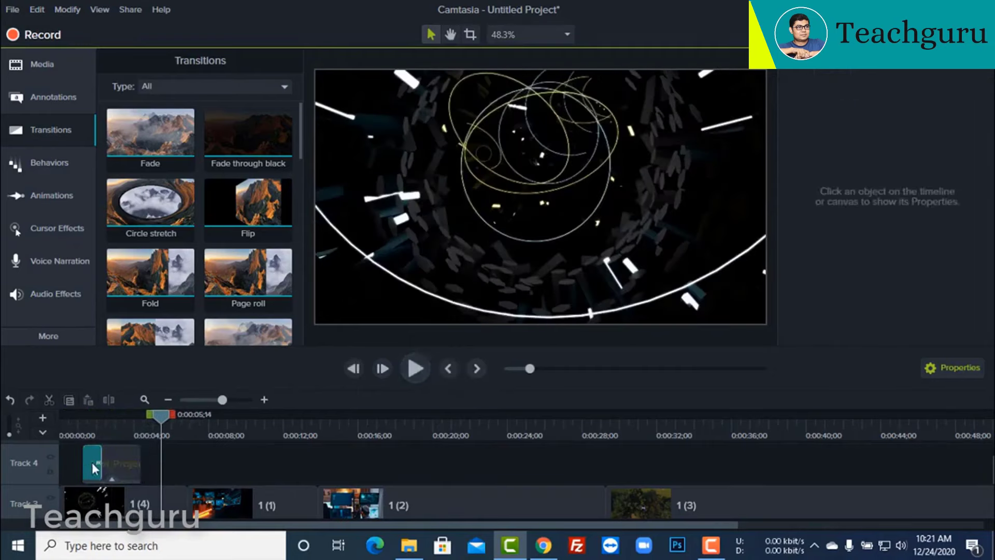
right_click(92, 462)
left_click(109, 470)
left_click_drag(163, 222, 113, 468)
left_click_drag(84, 431, 76, 430)
left_click(410, 370)
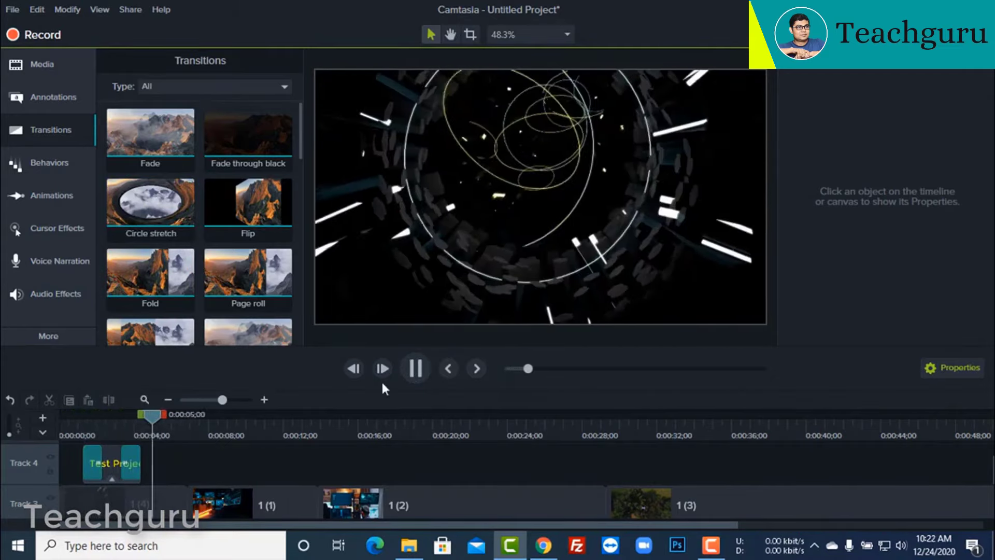
left_click(415, 369)
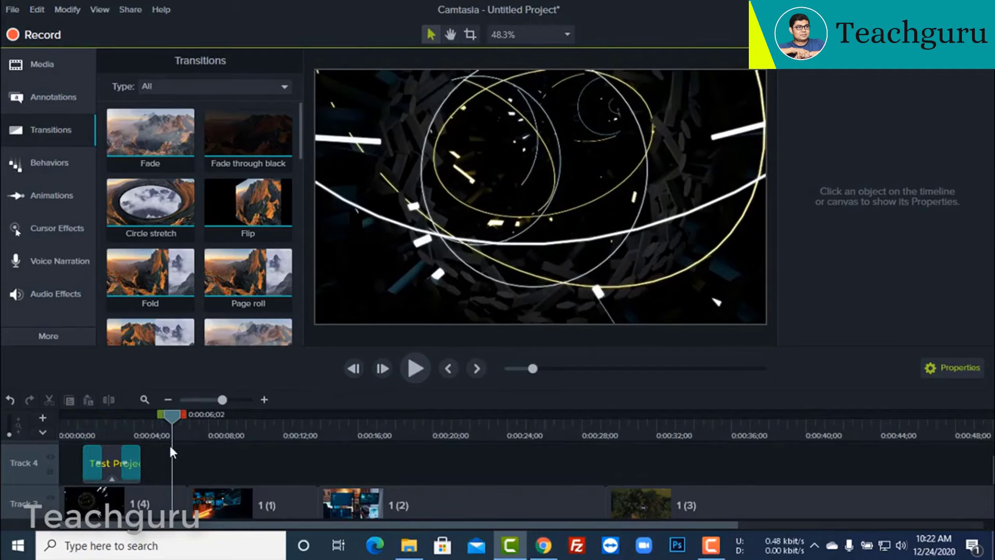
Step: Remove both Circle stretch transitions from the Test Project callout and apply Fade to its start and end
left_click(132, 459)
key("Delete")
left_click(89, 457)
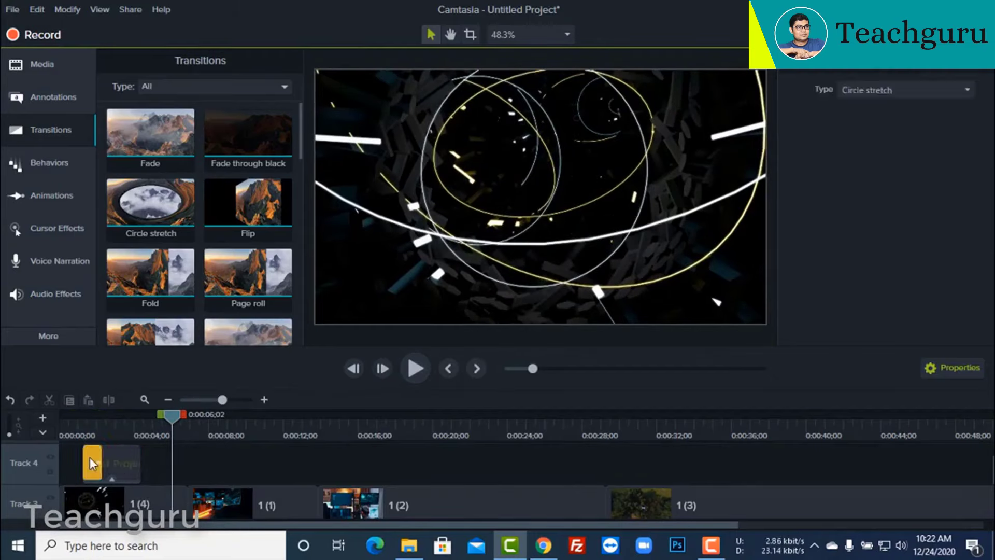
key("Delete")
left_click_drag(133, 137, 99, 461)
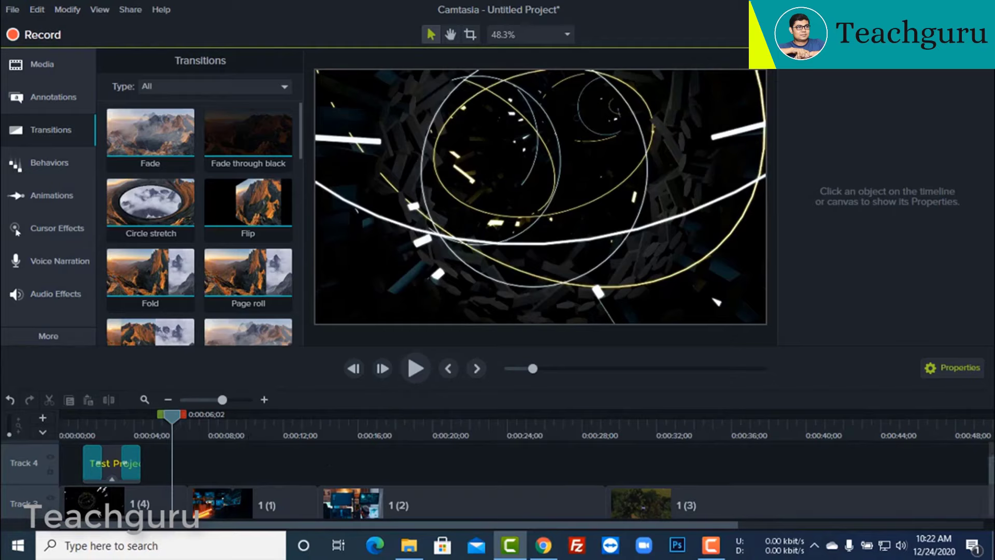
Step: Add a Fade transition between clips 1 (4) and 1 (1) on Track 3 and preview it
scroll(329, 459, "down", 2)
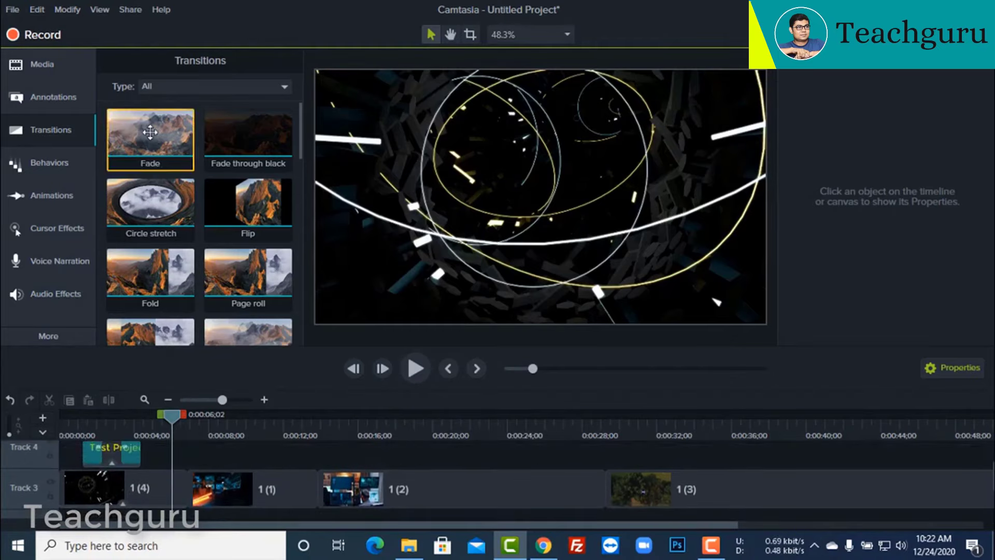
left_click_drag(155, 151, 174, 495)
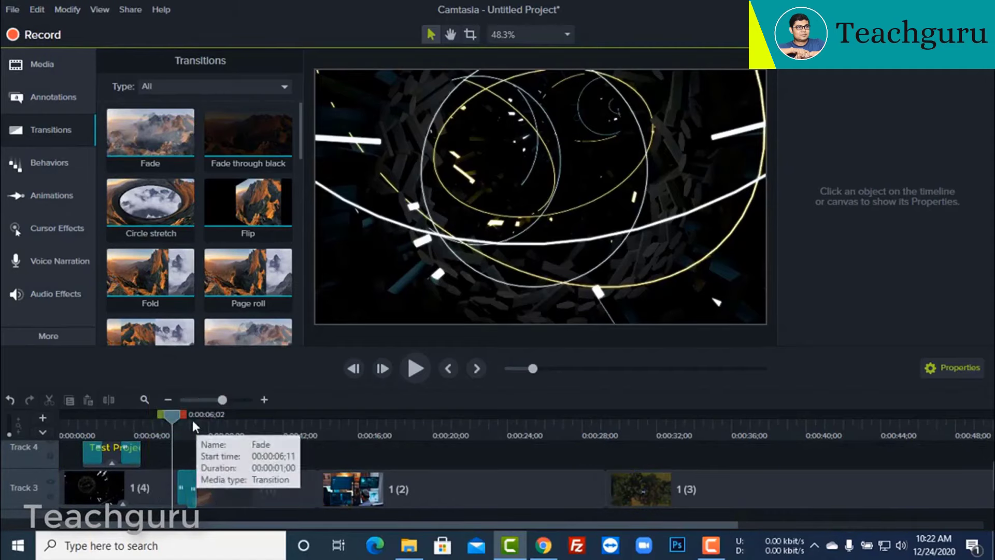
left_click_drag(222, 399, 234, 400)
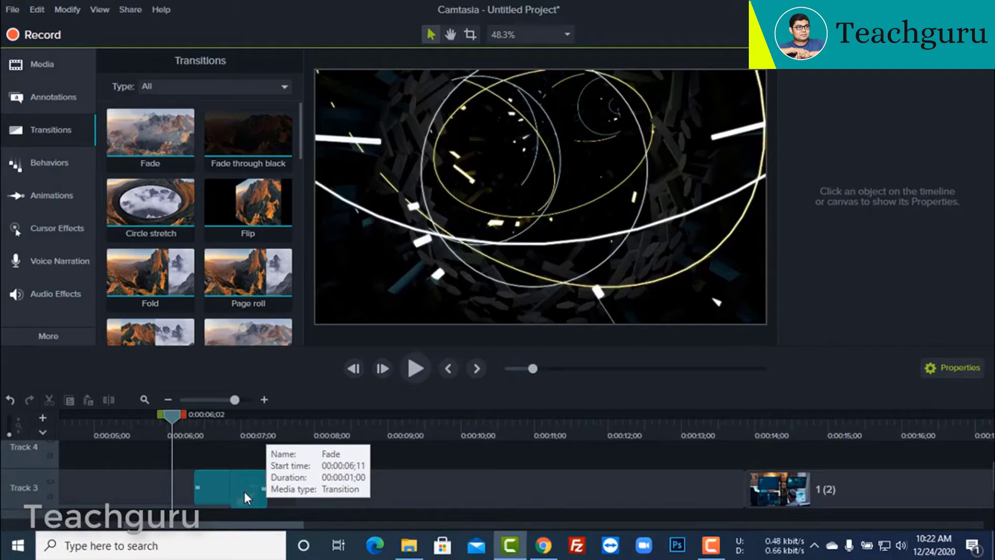
left_click_drag(173, 414, 190, 427)
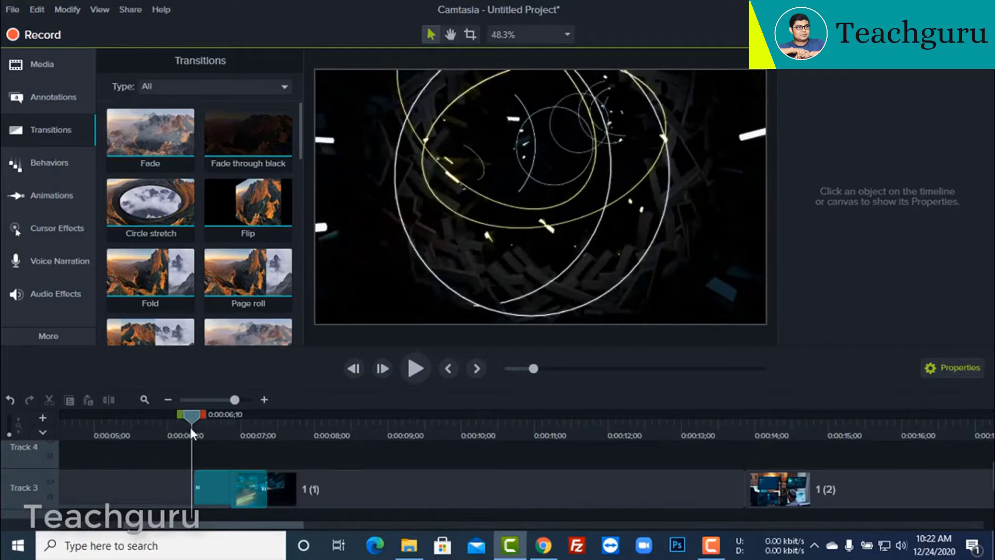
left_click(404, 367)
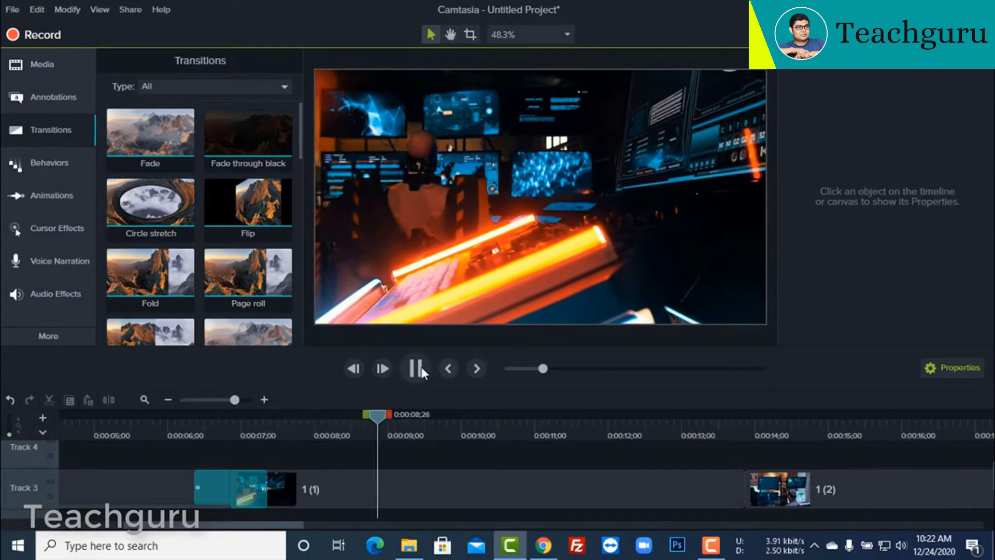
left_click(417, 368)
Step: Preview a longer Fade between clips 1 (4) and 1 (1), and shorten its duration to 22 frames
left_click_drag(402, 416, 194, 441)
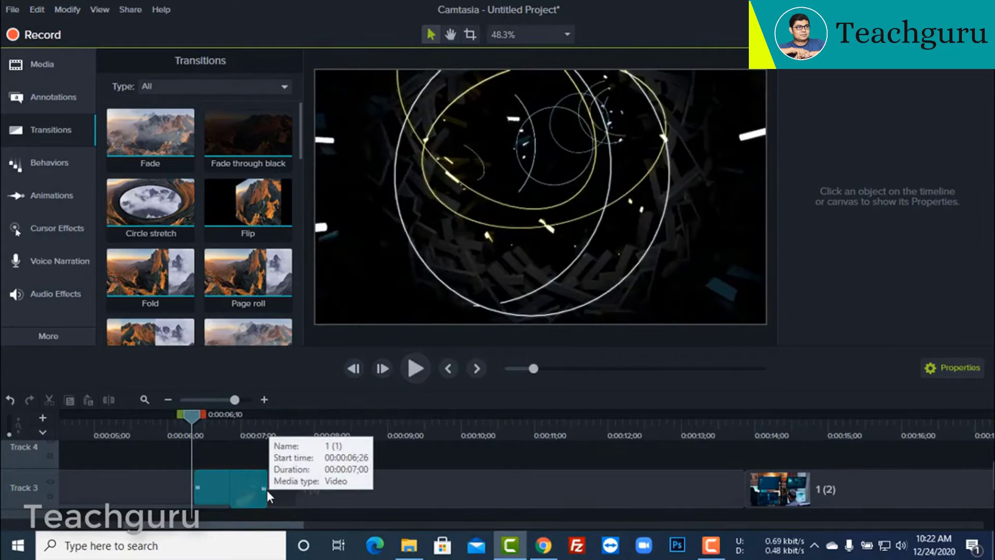
left_click(266, 490)
left_click_drag(283, 490, 324, 490)
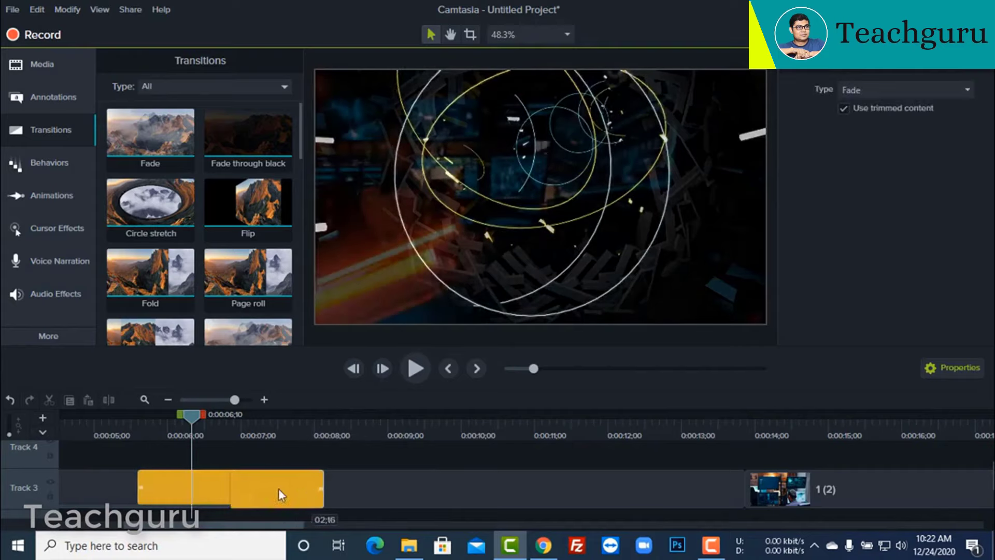
left_click_drag(202, 425, 103, 445)
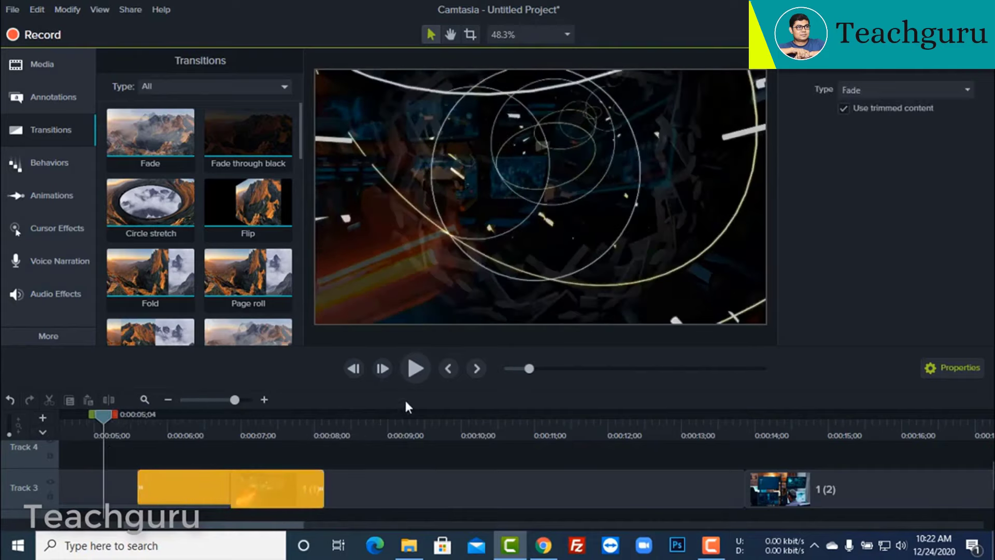
left_click(418, 369)
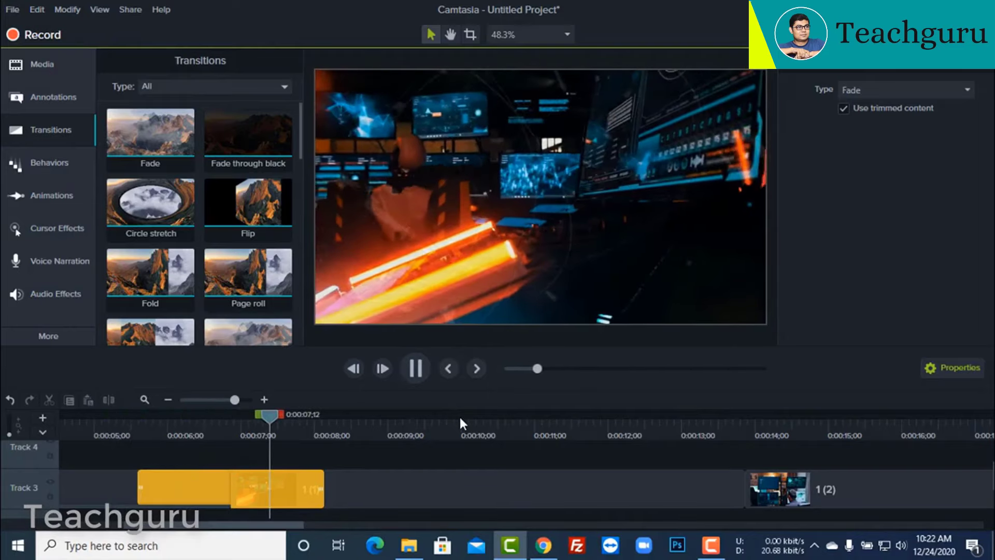
left_click(415, 367)
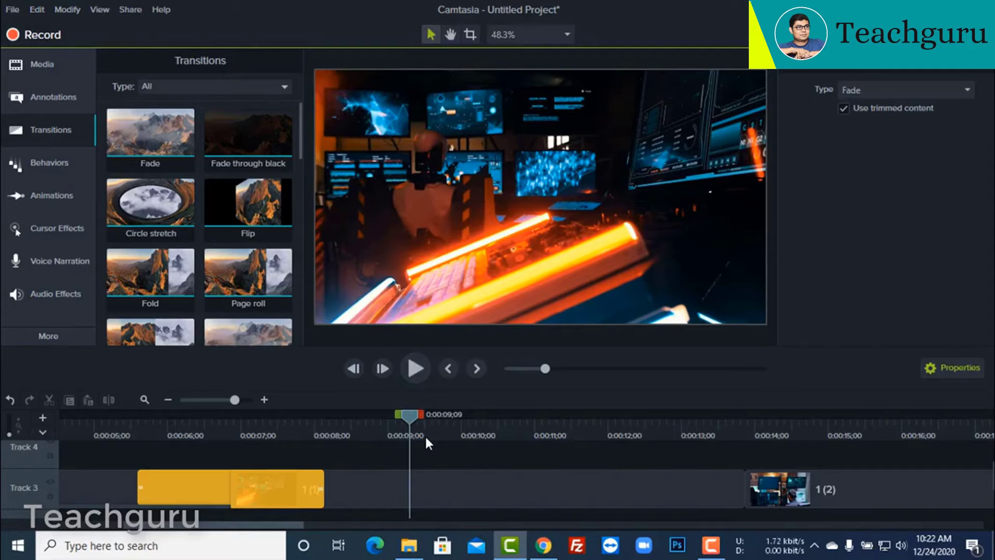
left_click_drag(319, 478, 259, 478)
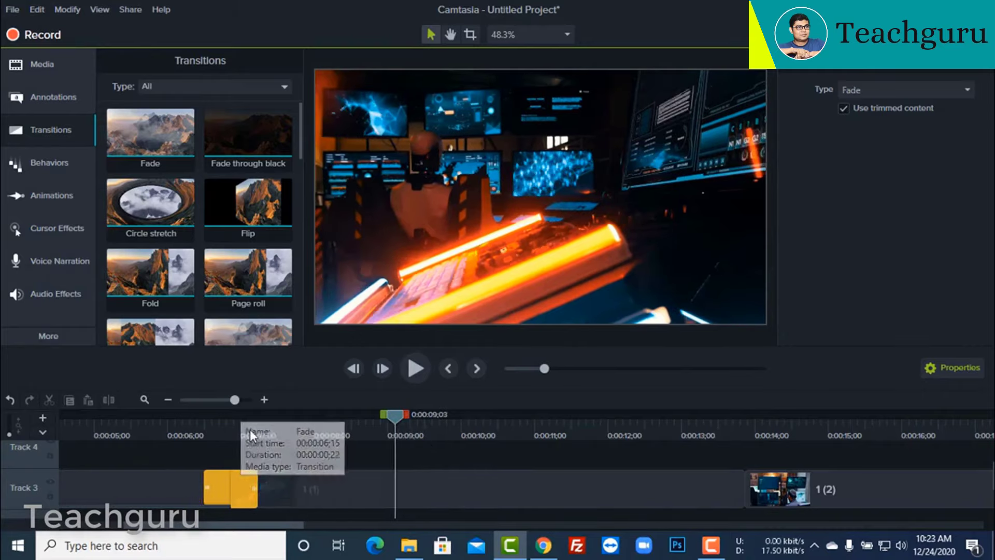
Step: Trim the end of clip 1 (1) to 0:00:10;26, giving it a duration of four seconds
left_click(212, 399)
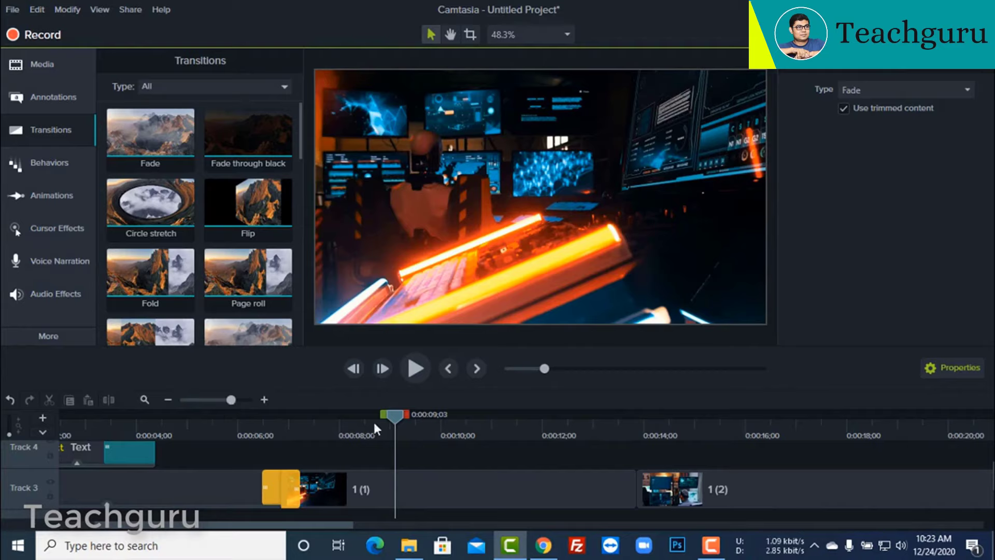
left_click_drag(393, 418, 494, 433)
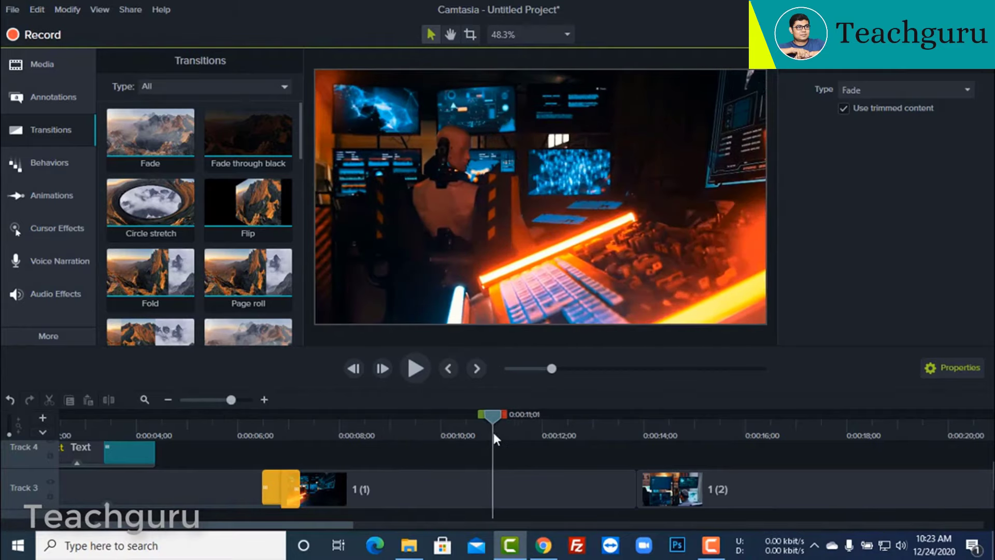
left_click(597, 485)
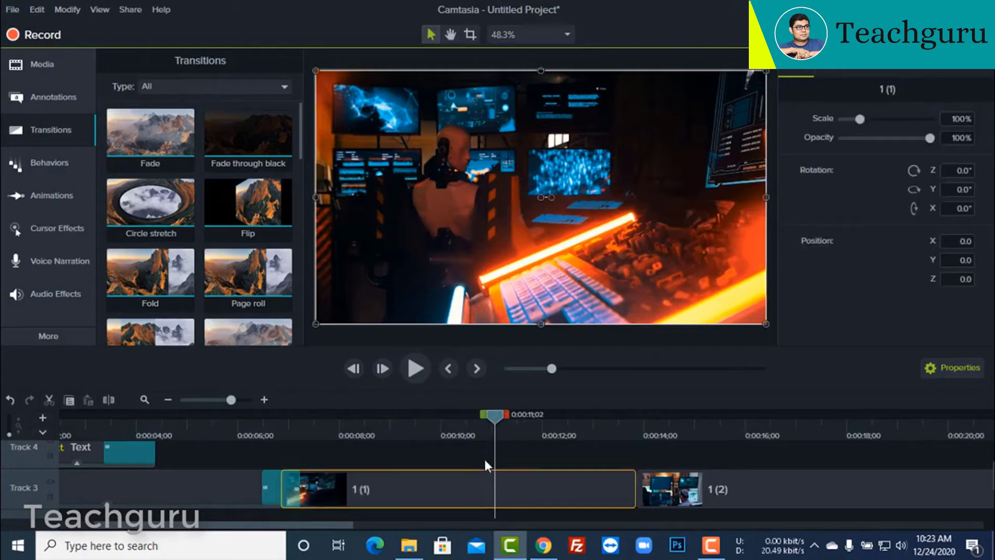
mouse_move(492, 415)
left_mouse_down()
mouse_move(378, 425)
mouse_move(484, 420)
left_mouse_up()
left_click_drag(636, 489, 487, 498)
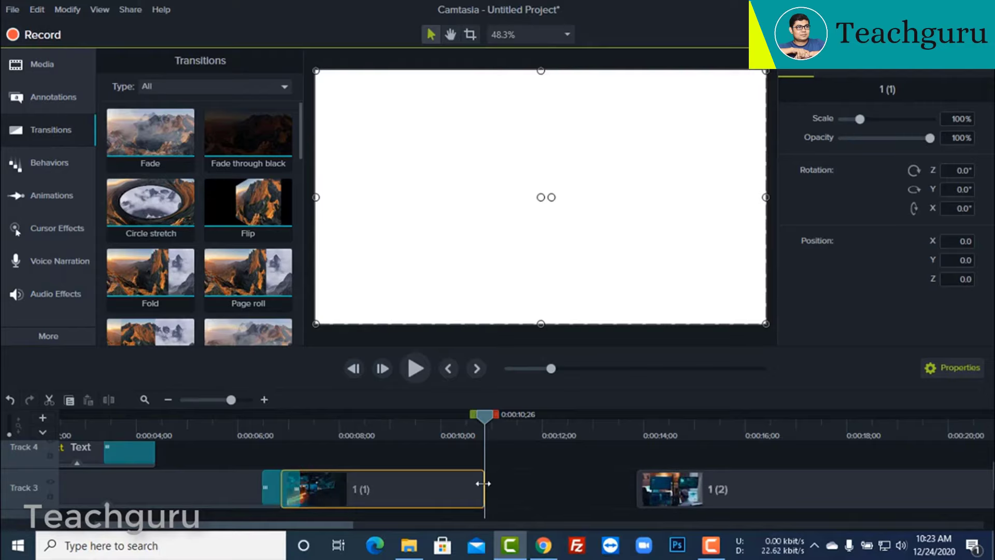
mouse_move(483, 483)
left_mouse_down()
mouse_move(546, 490)
mouse_move(485, 491)
left_mouse_up()
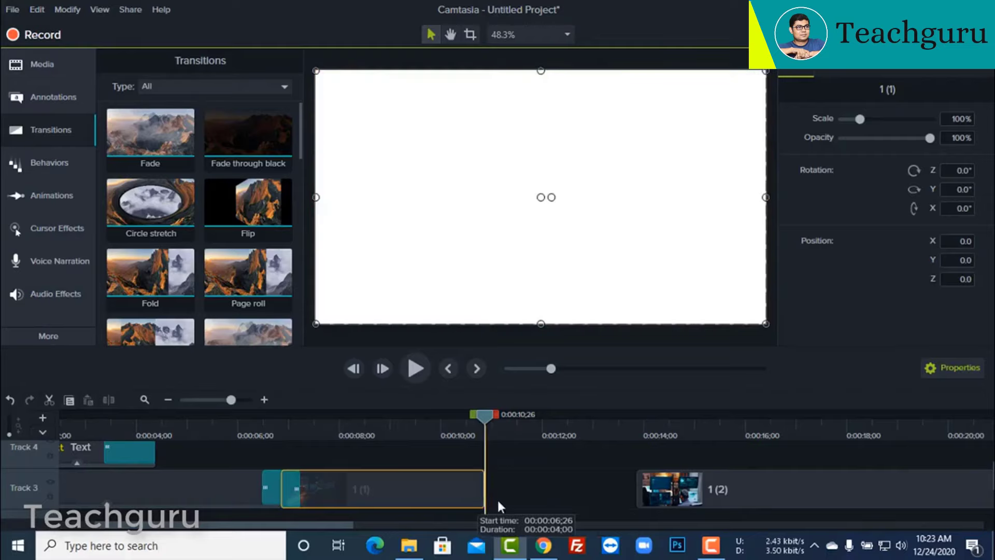
Step: Move clip 1 (2) against the end of clip 1 (1) and add a Fade transition between them
left_click(787, 489)
left_click_drag(786, 490, 617, 501)
left_click_drag(149, 136, 471, 487)
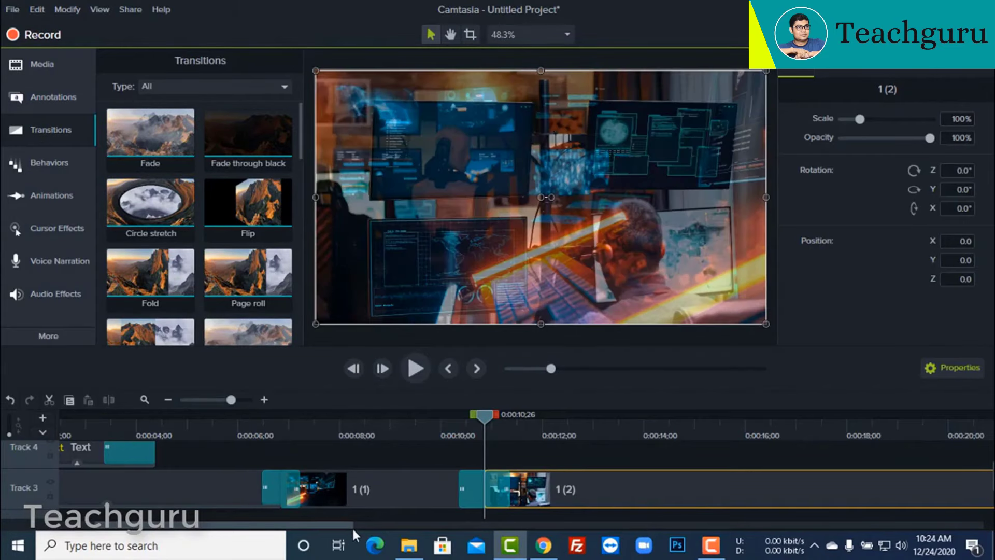
Step: Split clip 1 (2) on Track 3 at 0:00:15;01 and delete the part after the split
left_click_drag(352, 525, 386, 531)
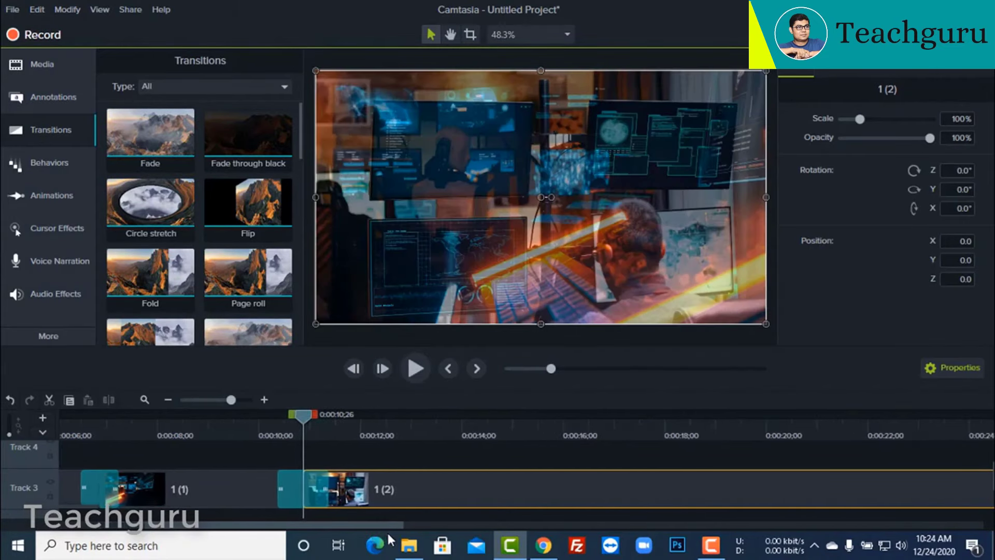
left_click(301, 415)
left_click_drag(333, 422, 512, 453)
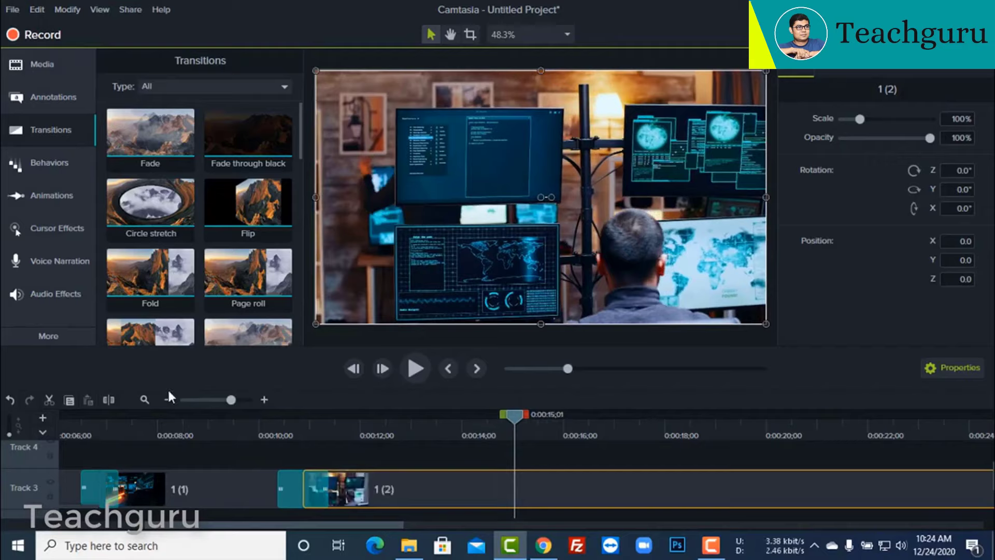
left_click(107, 400)
left_click(630, 494)
key("Delete")
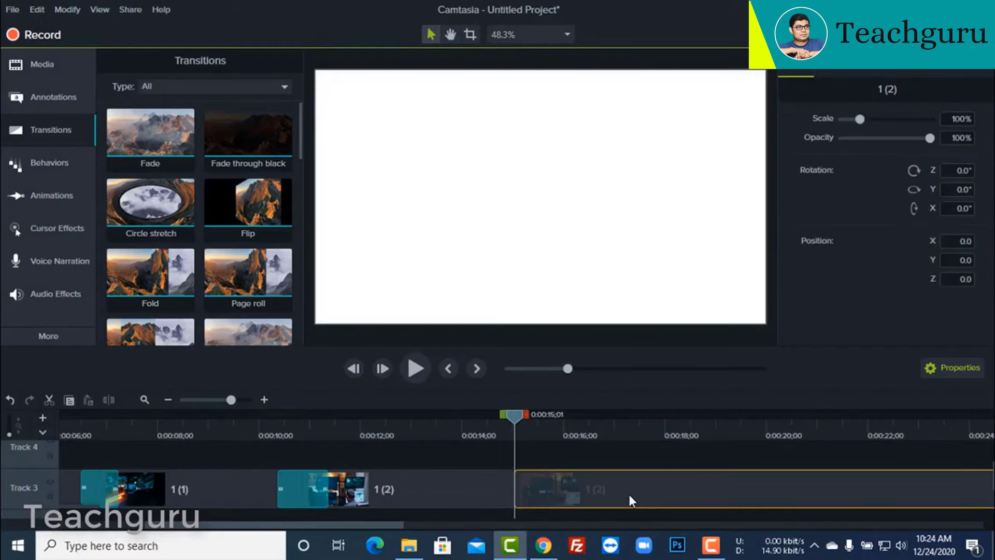
Step: Move clip 1 (3) against the end of clip 1 (2) and add a Fade transition between them
mouse_move(231, 400)
left_mouse_down()
mouse_move(200, 400)
mouse_move(218, 406)
left_mouse_up()
left_click_drag(409, 484, 226, 474)
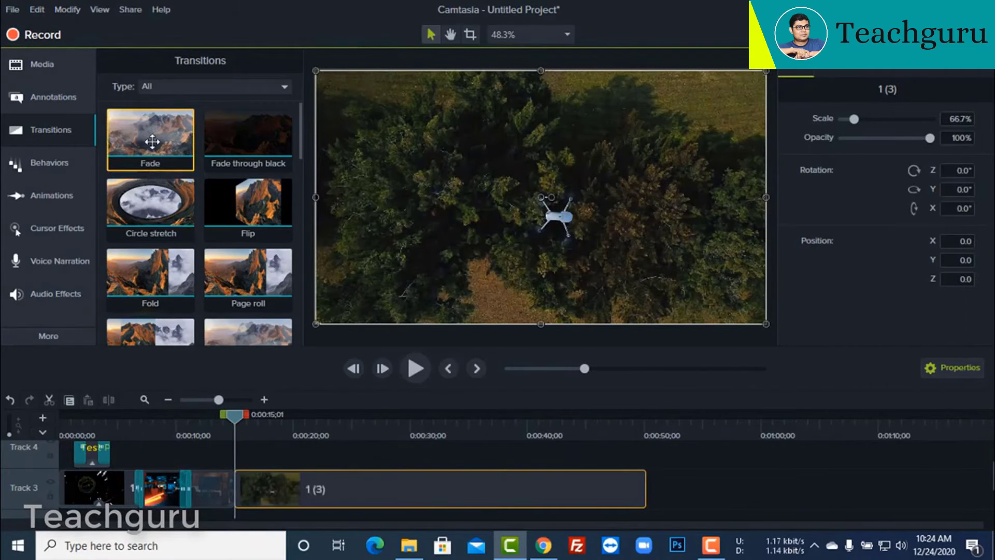
left_click_drag(149, 134, 262, 486)
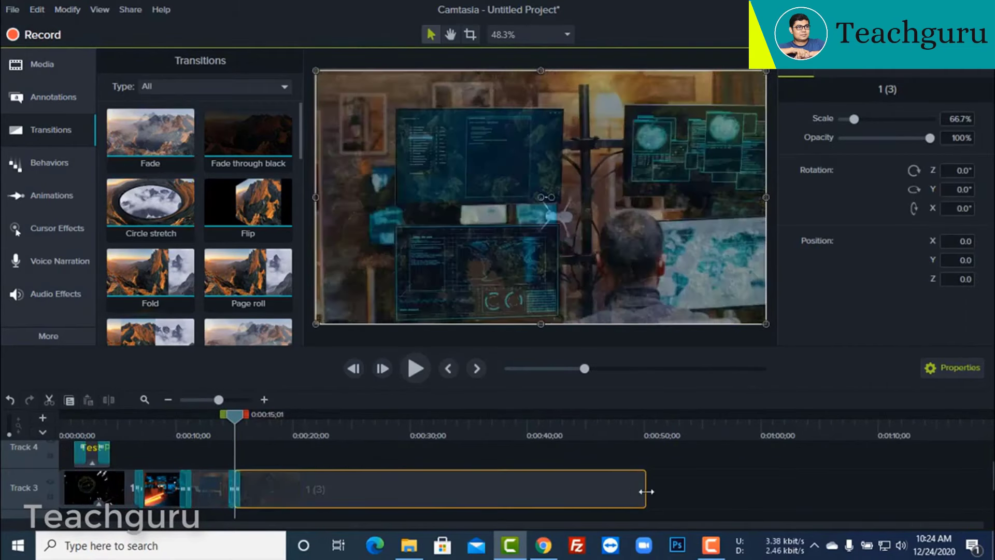
Step: Split clip 1 (3) on Track 3 at 0:00:29;29
left_click_drag(231, 412, 383, 444)
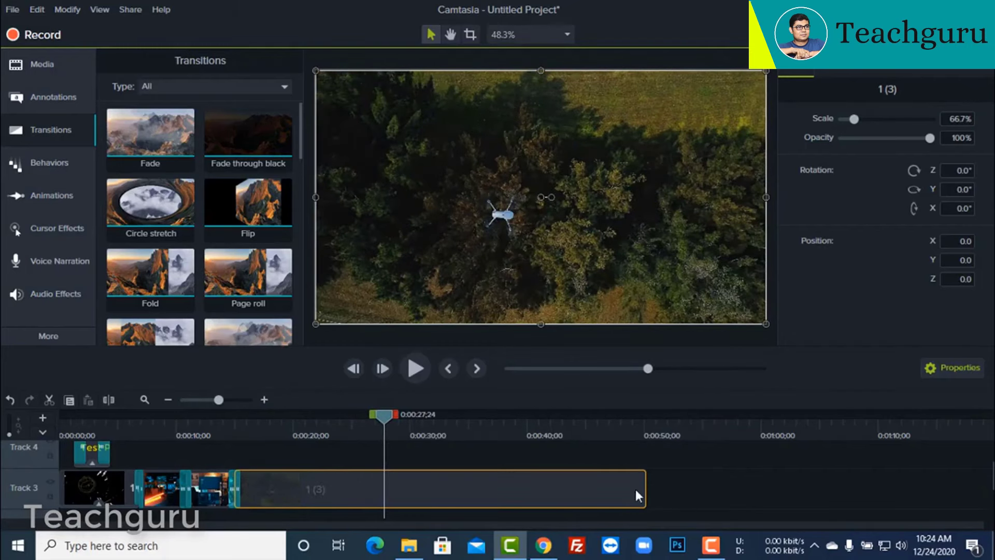
left_click_drag(388, 417, 547, 444)
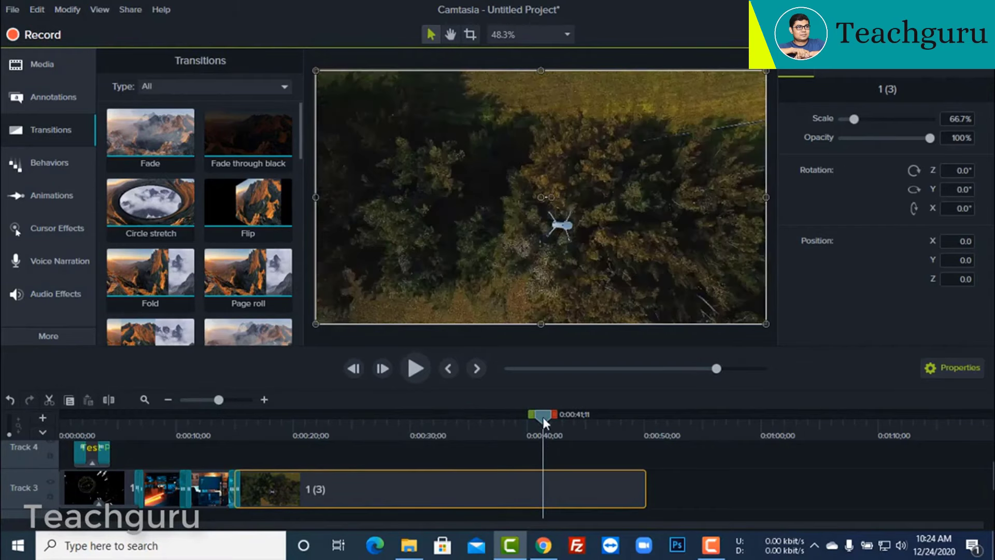
left_click_drag(542, 416, 410, 453)
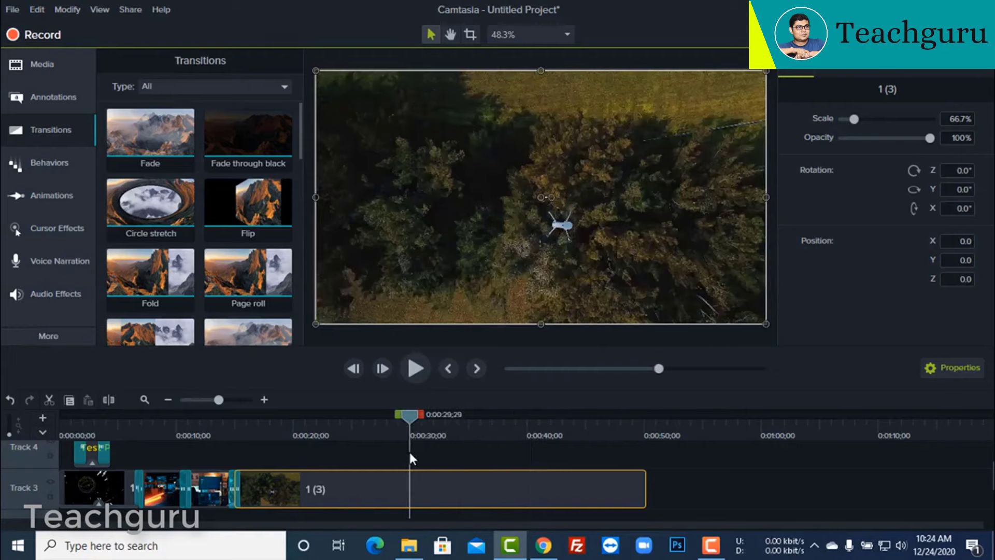
left_click(109, 399)
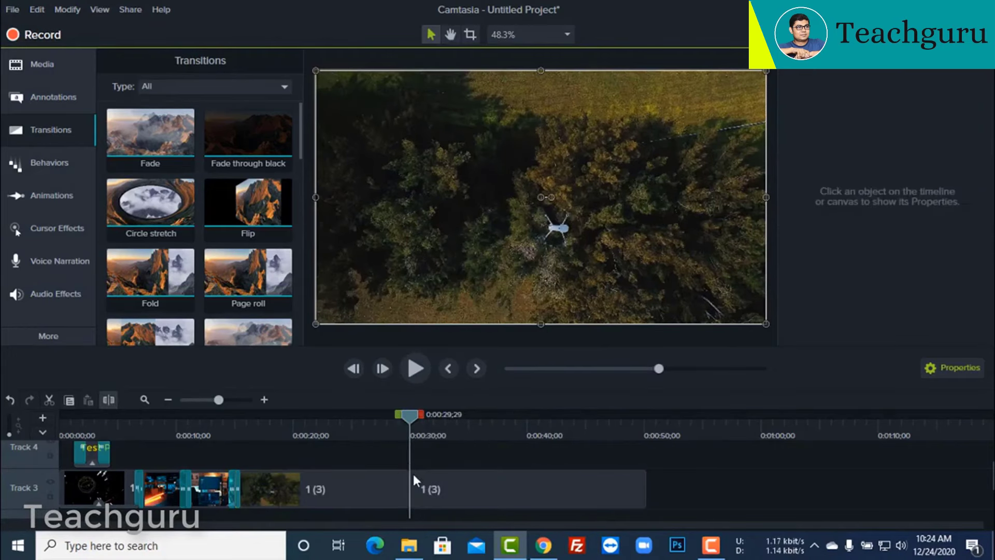
Step: Examine the two parts of the split clip 1 (3), checking the second part's frame around 0:00:37;15
left_click(415, 481)
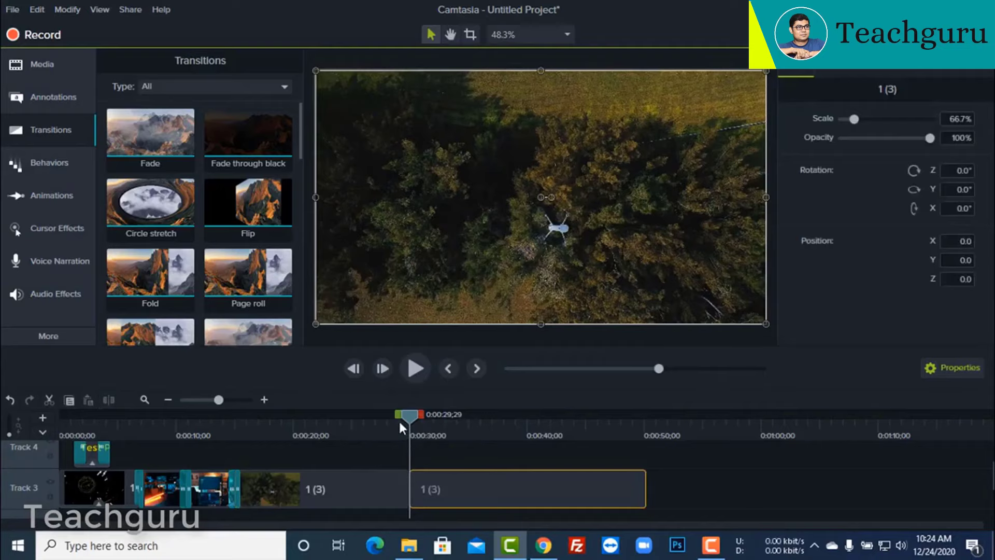
left_click(481, 425)
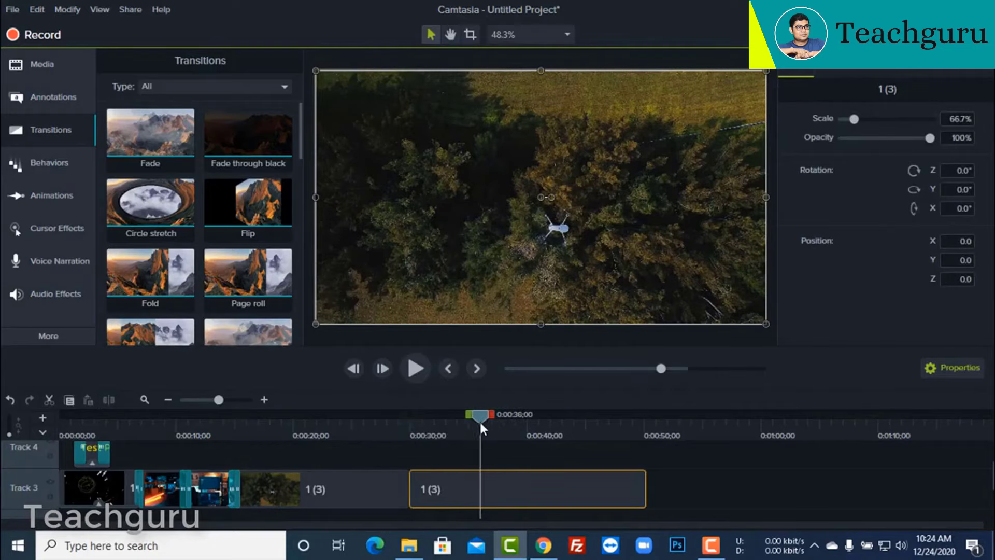
key("ctrl+End")
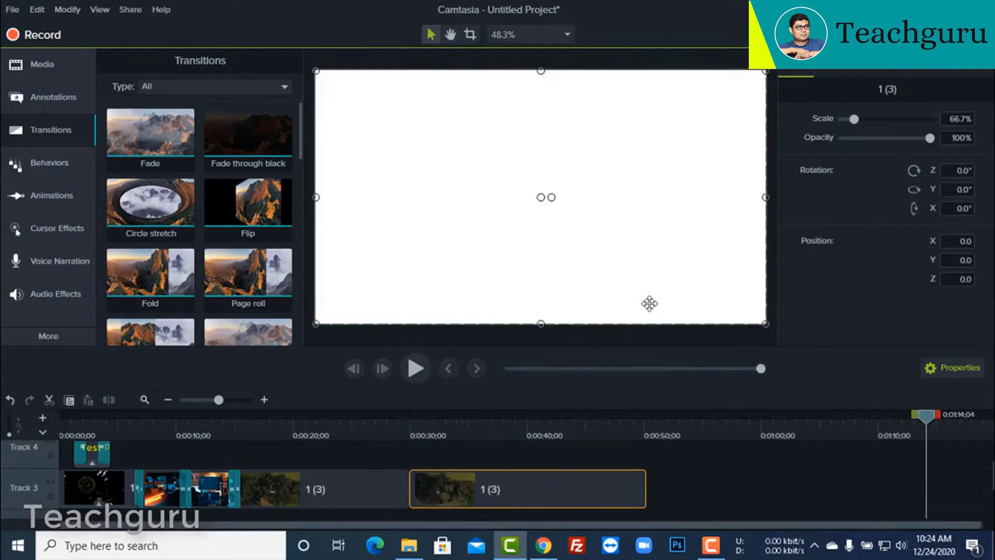
left_click(498, 441)
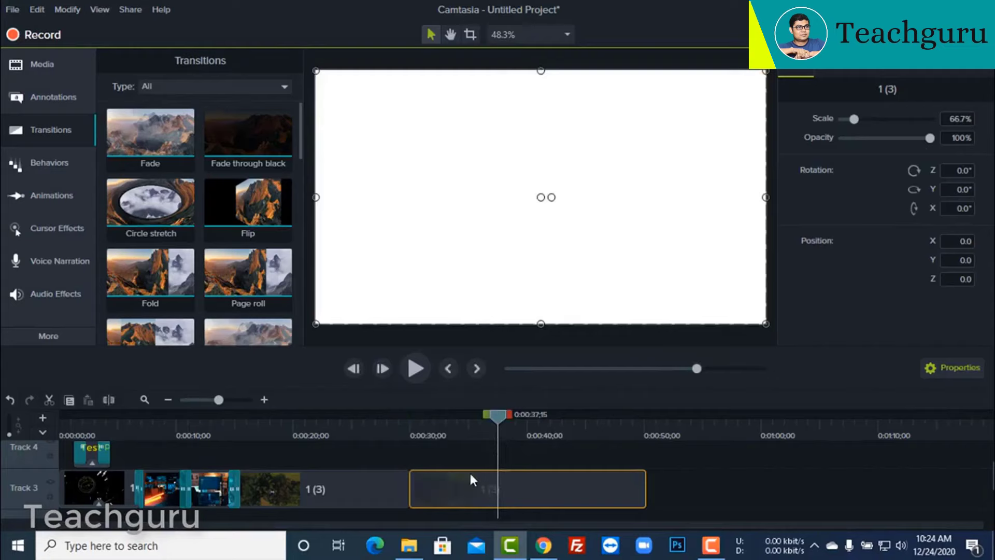
left_click_drag(383, 490, 356, 480)
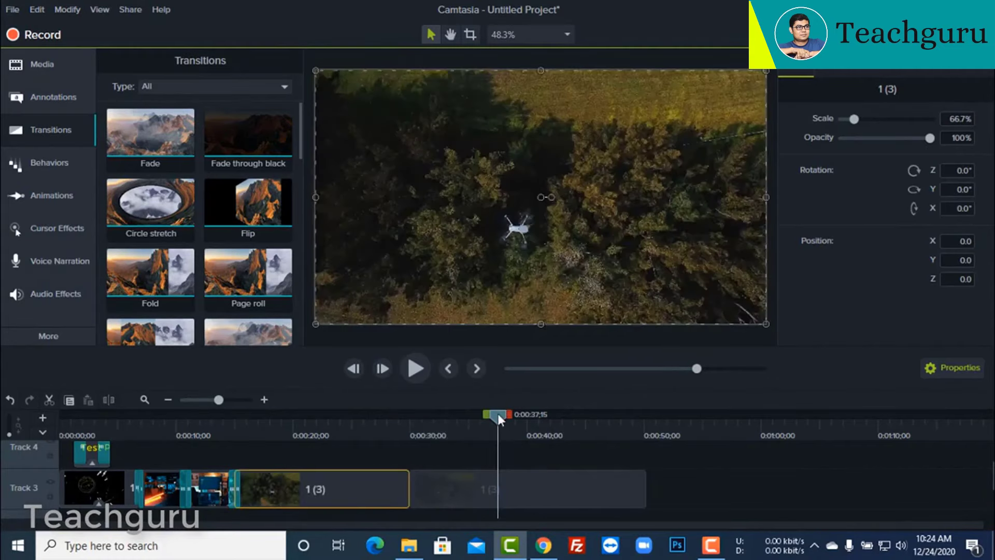
left_click_drag(498, 416, 499, 473)
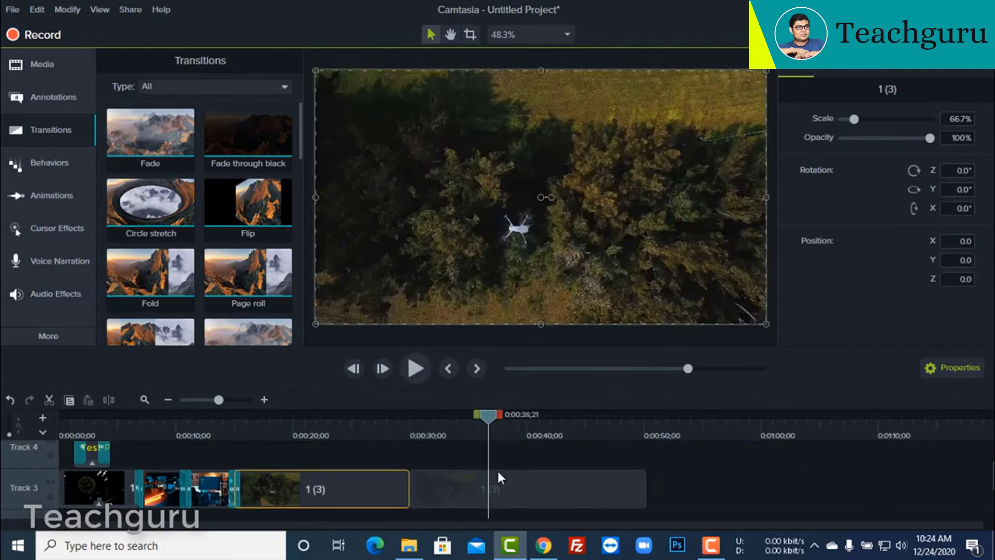
left_click(499, 477)
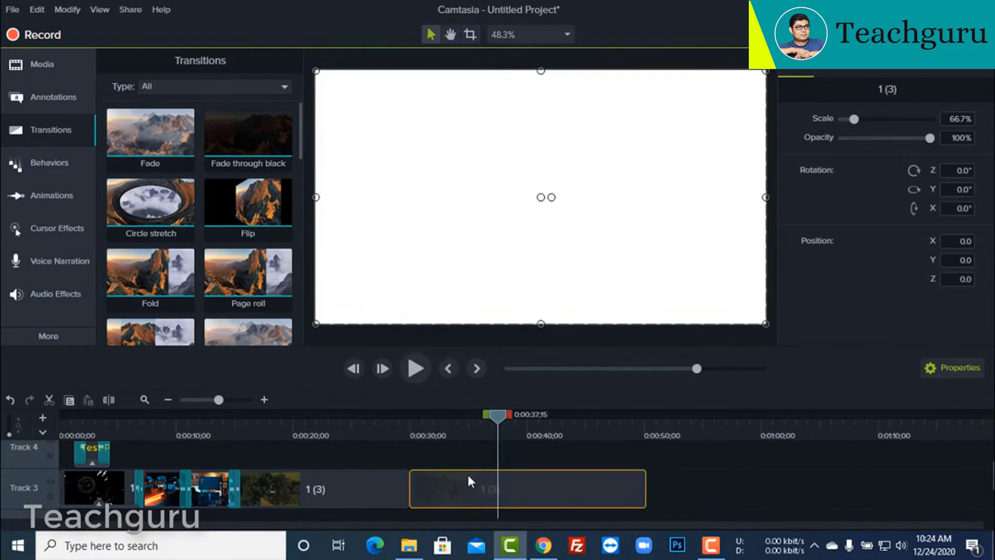
left_click(356, 480)
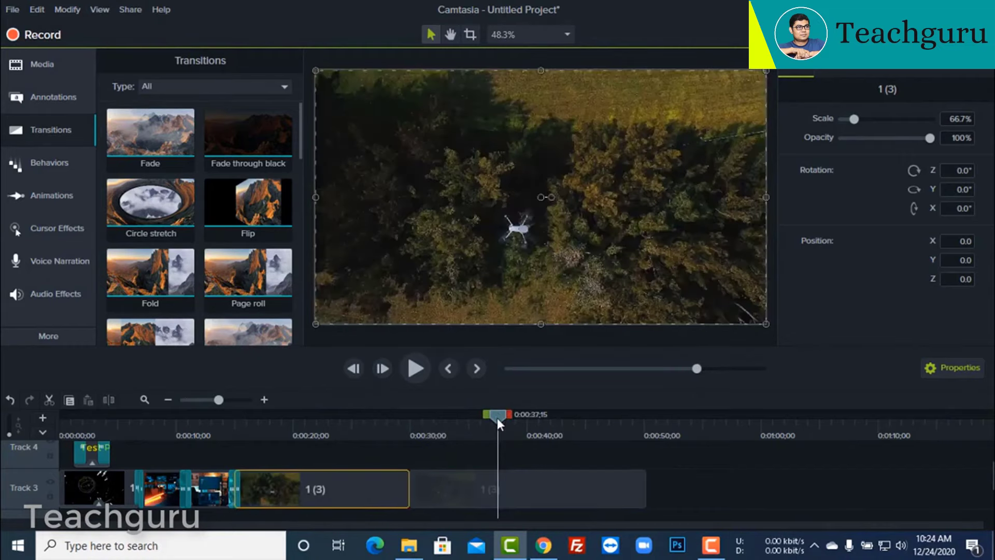
left_click_drag(497, 419, 497, 471)
Step: Enlarge the second part of clip 1 (3) to 112.4% scale and reposition it to X 97.3, Y 136.7
left_click(518, 479)
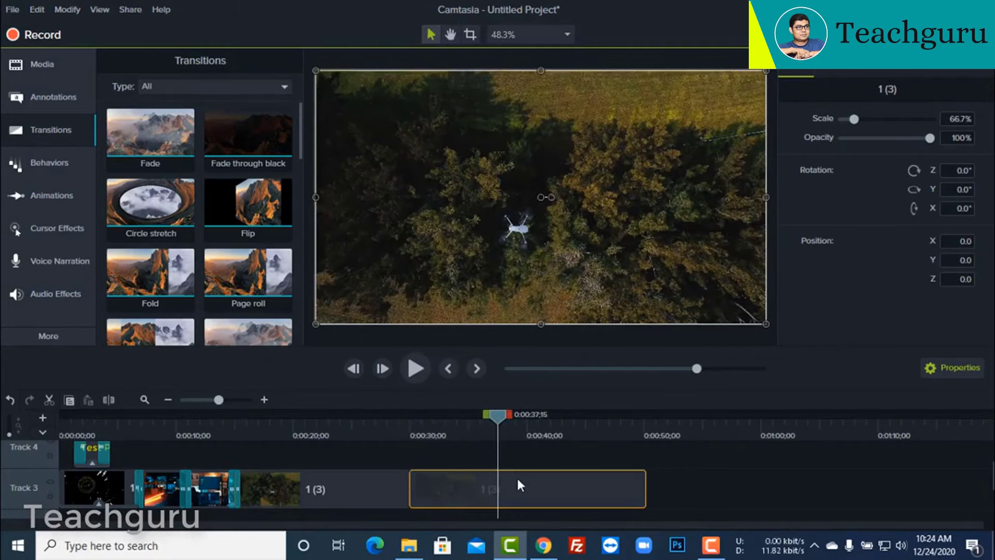
left_click_drag(856, 116, 864, 117)
left_click_drag(695, 220, 725, 174)
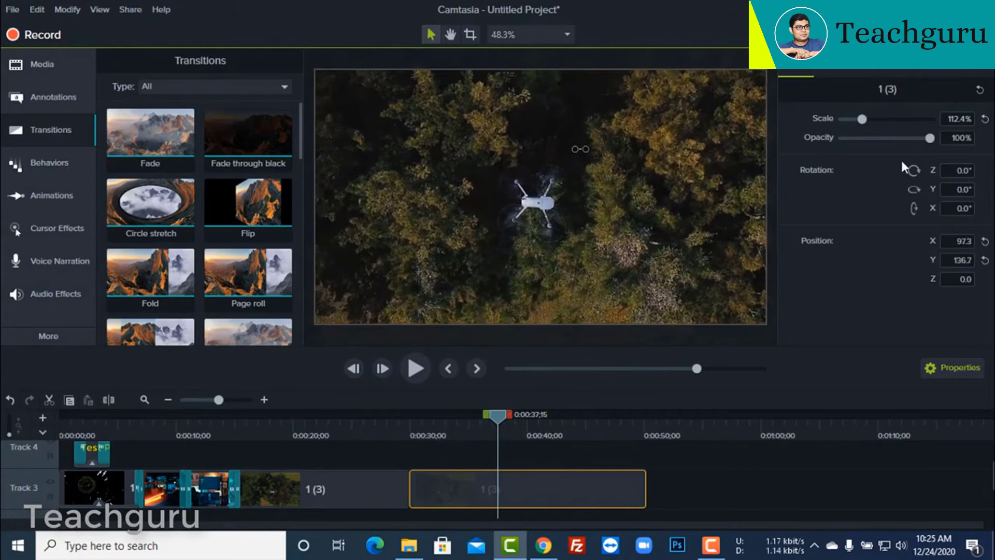
mouse_move(932, 136)
left_mouse_down()
mouse_move(907, 137)
mouse_move(935, 136)
left_mouse_up()
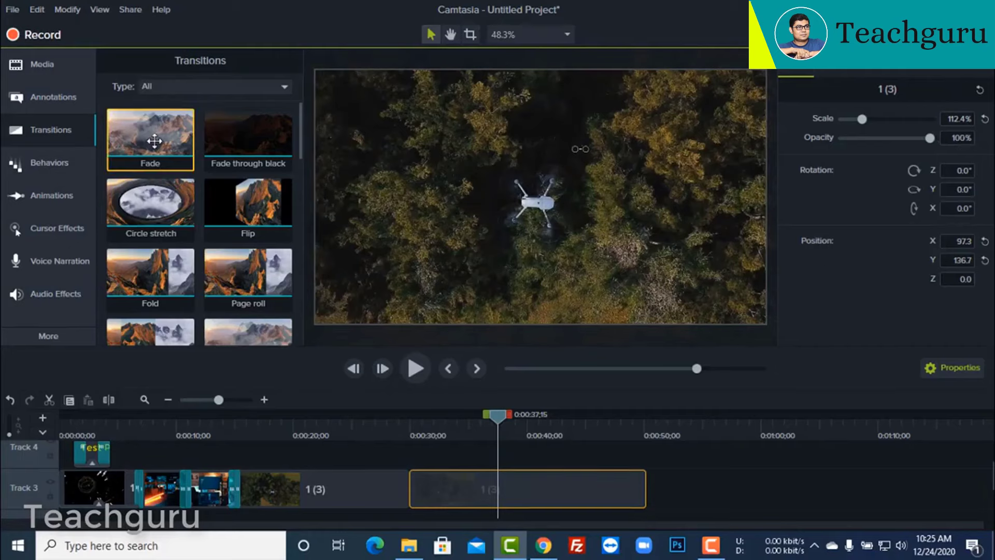
Step: Add Fade transitions between the two parts of clip 1 (3) and at the end of the second part
left_click_drag(155, 141, 405, 495)
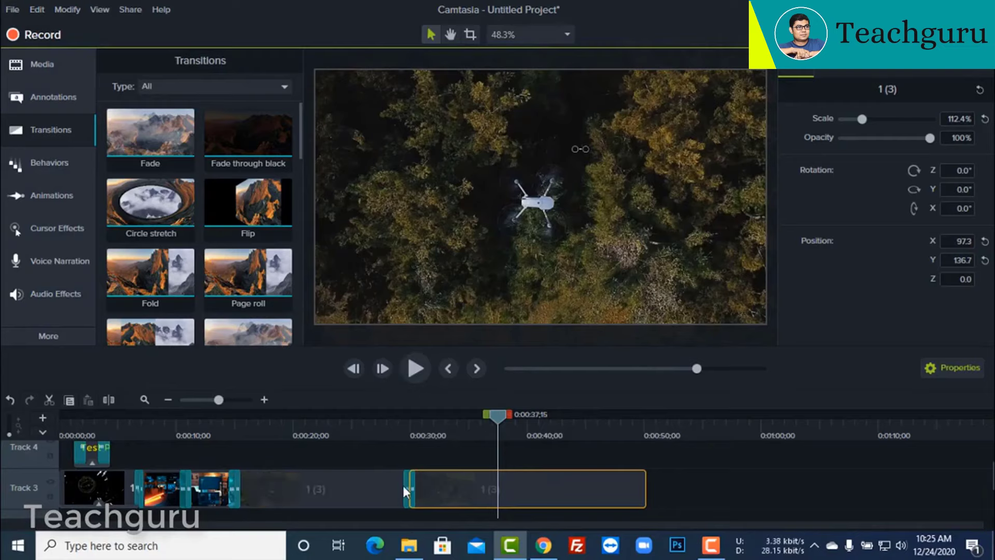
left_click_drag(150, 132, 643, 506)
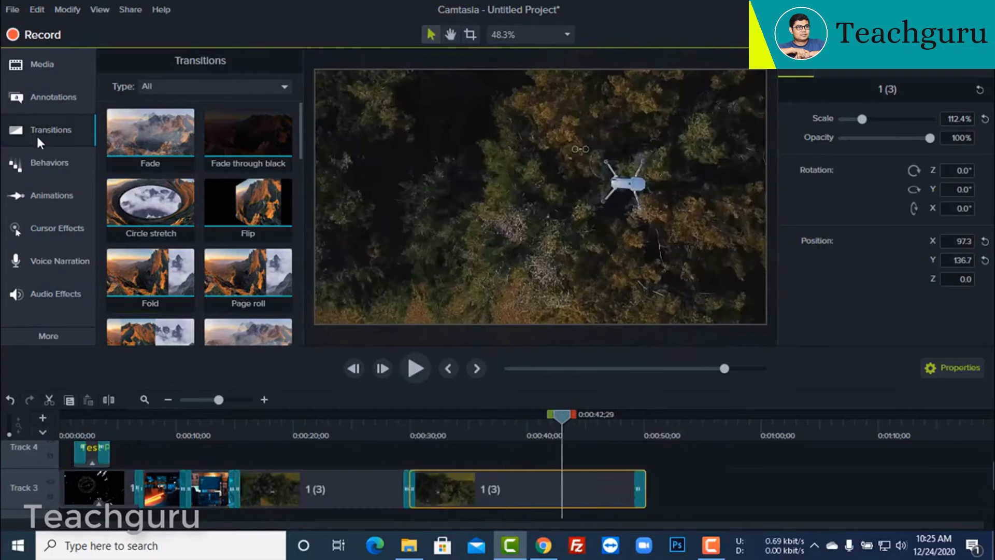
Step: Add a Basic plain text callout after the last clip on Track 3, reading "Thanks for watching"
left_click(60, 169)
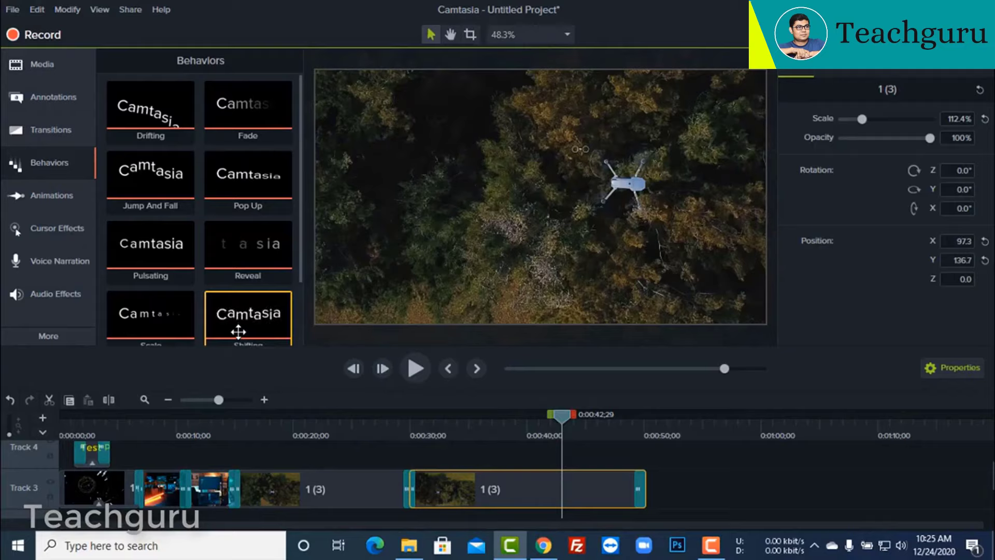
left_click(48, 98)
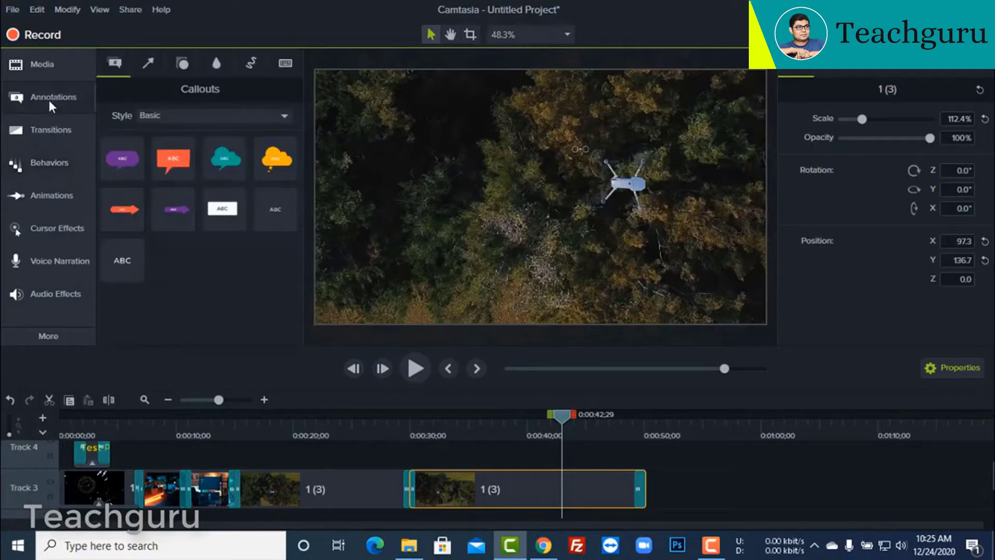
mouse_move(275, 210)
left_mouse_down()
mouse_move(834, 490)
mouse_move(691, 501)
mouse_move(639, 487)
left_mouse_up()
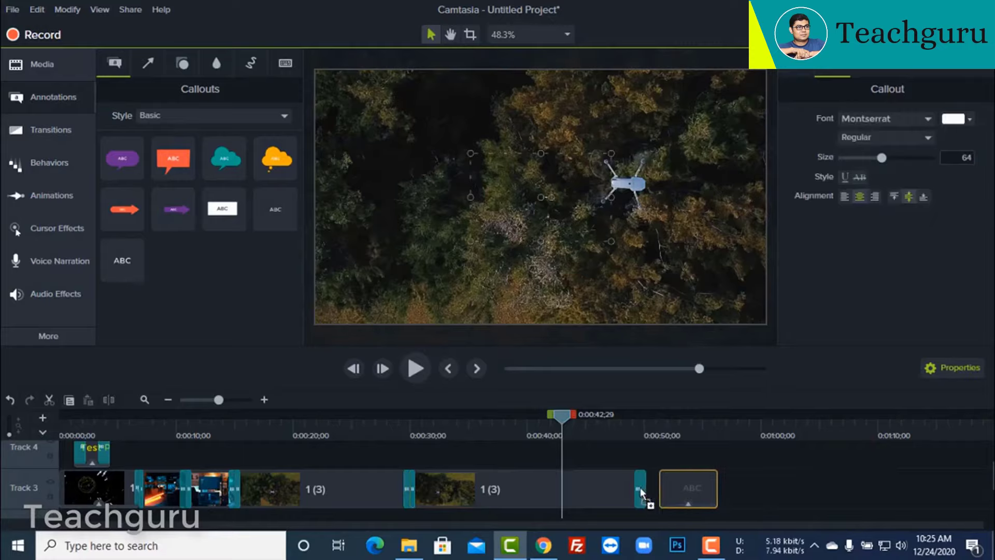
left_click(677, 422)
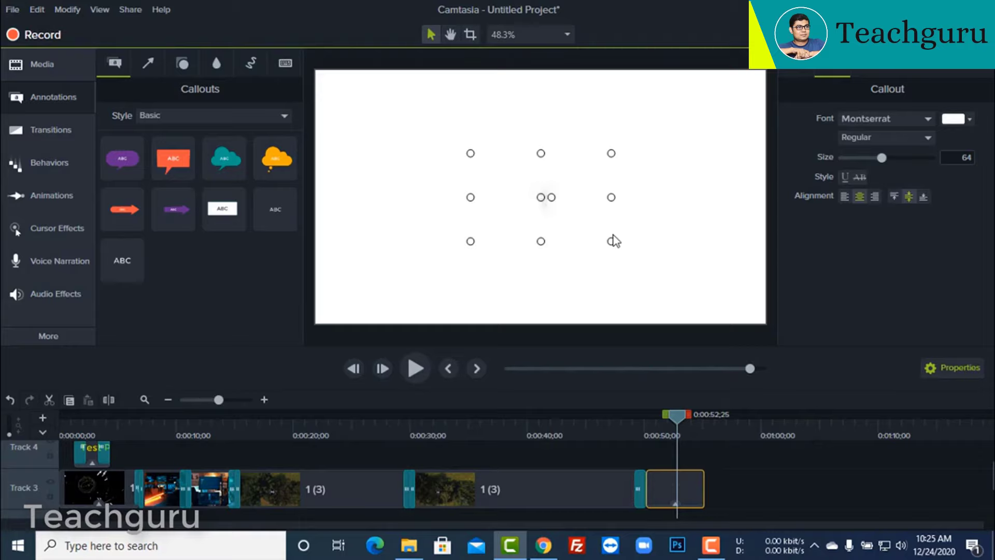
type("anks for")
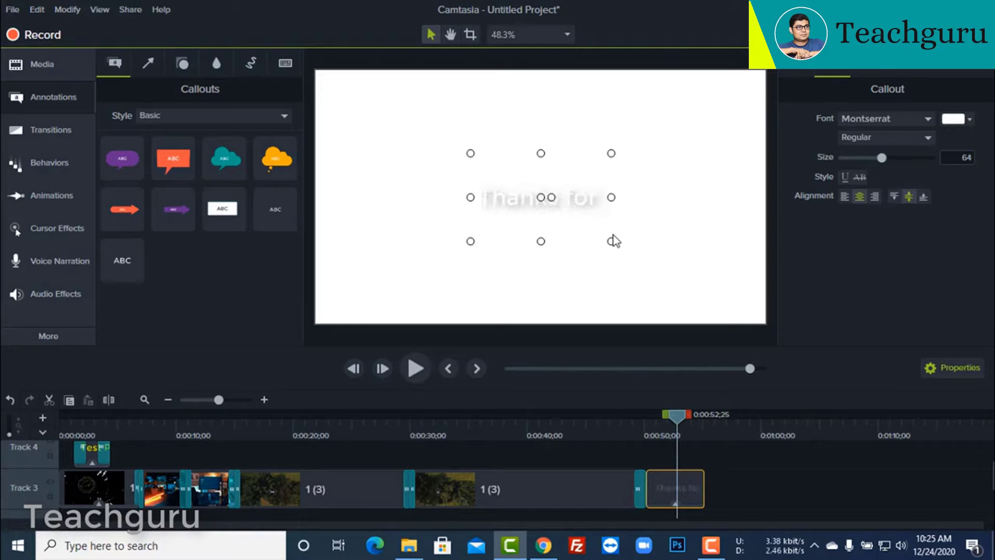
type(" watching.")
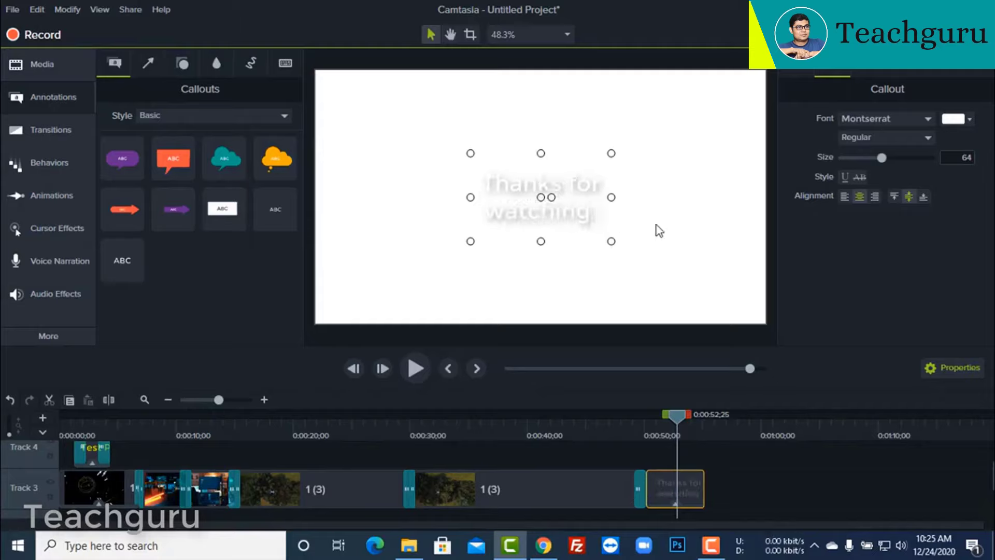
Step: Try to change the font color of the "Thanks for watching" callout to black, and to yellow
left_click(949, 123)
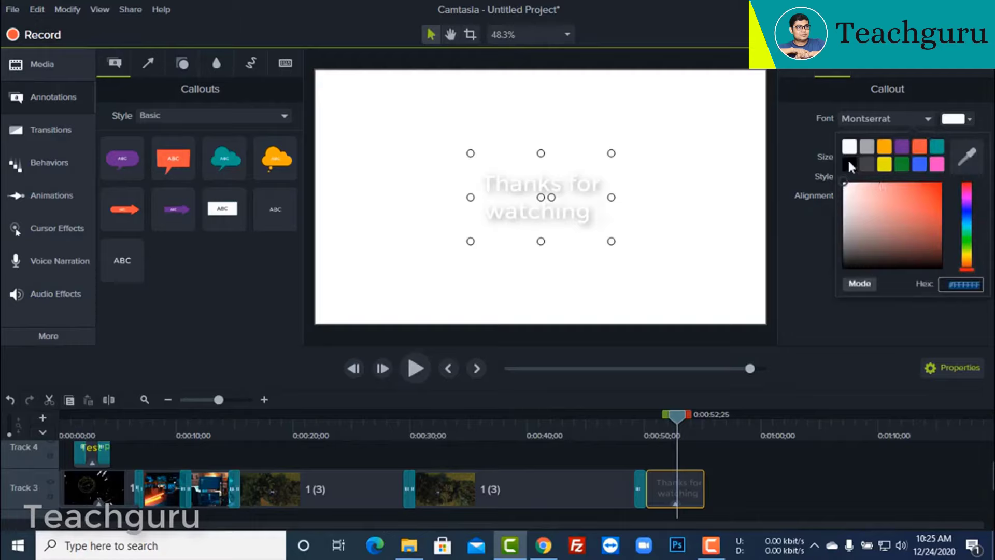
left_click(848, 162)
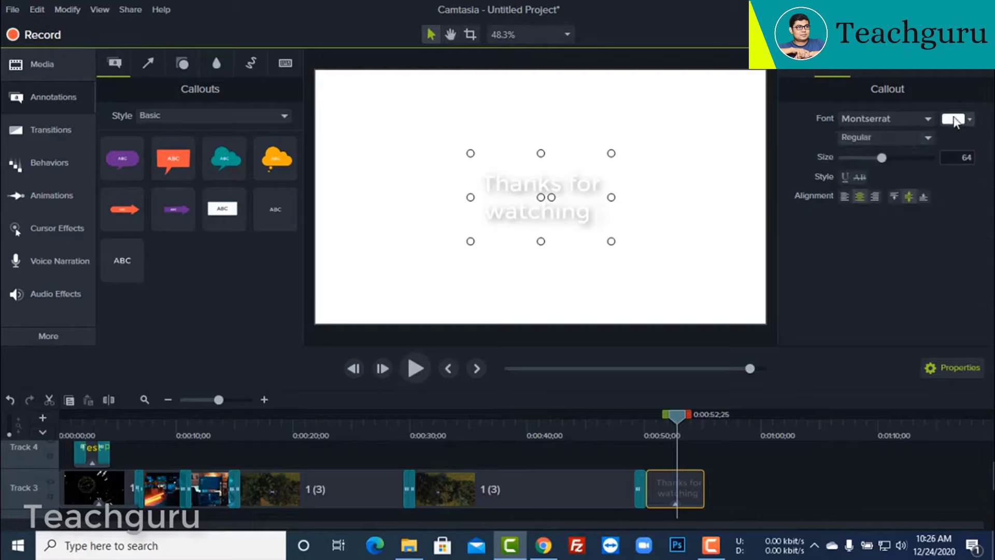
left_click(953, 121)
left_click(852, 161)
left_click(970, 121)
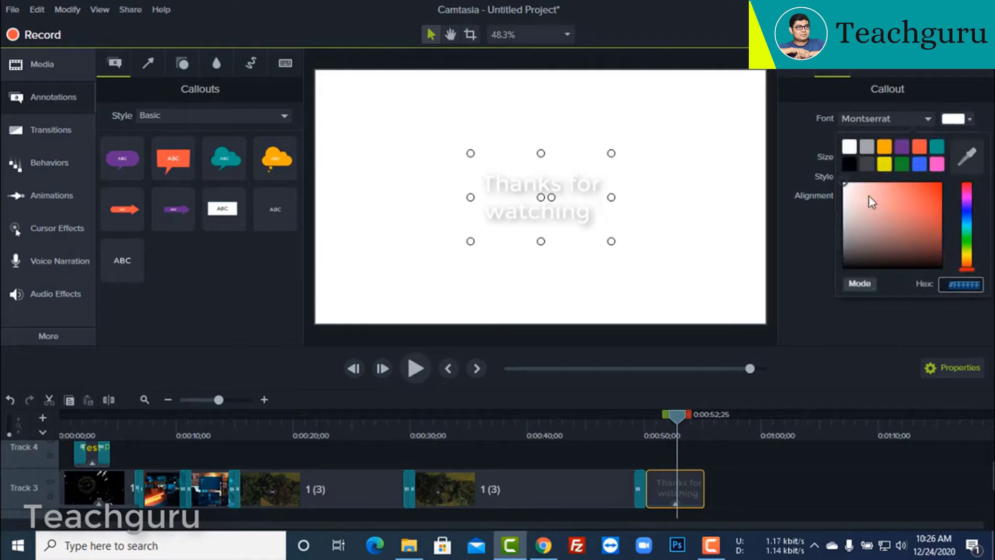
left_click(852, 165)
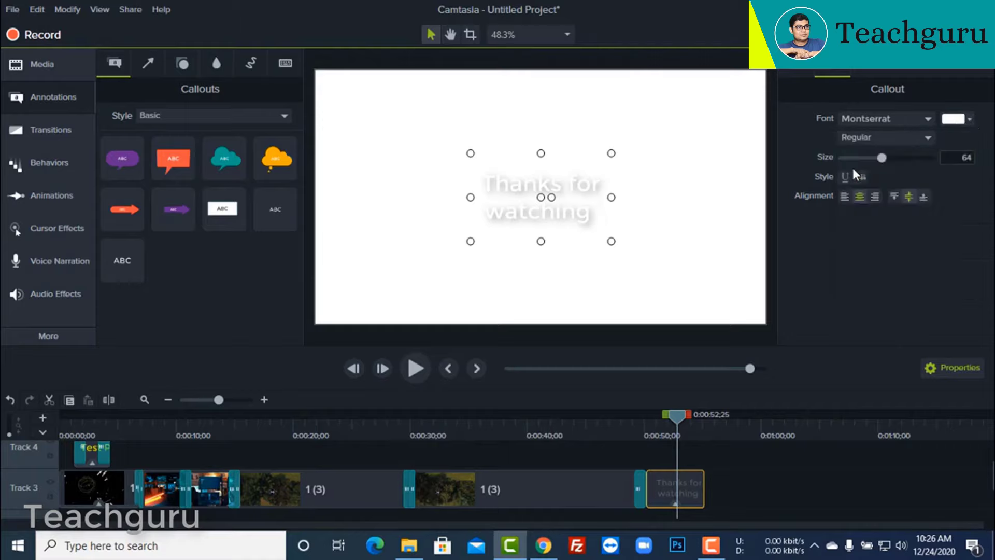
left_click(962, 122)
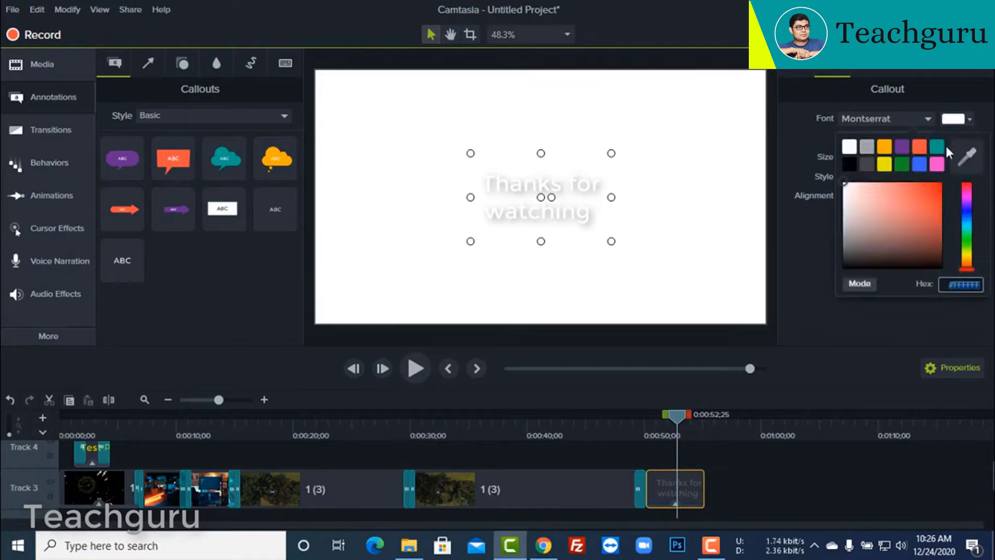
left_click(888, 159)
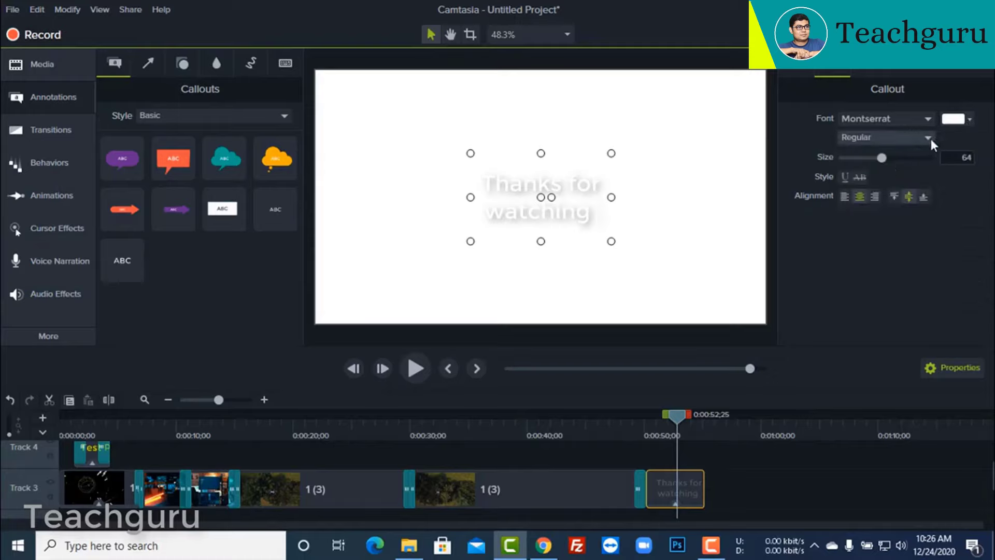
Step: Set the "Thanks for watching" callout's drop shadow to offset 0, opacity 0%, blur 0 and color black, and reselect the callout
left_click(674, 504)
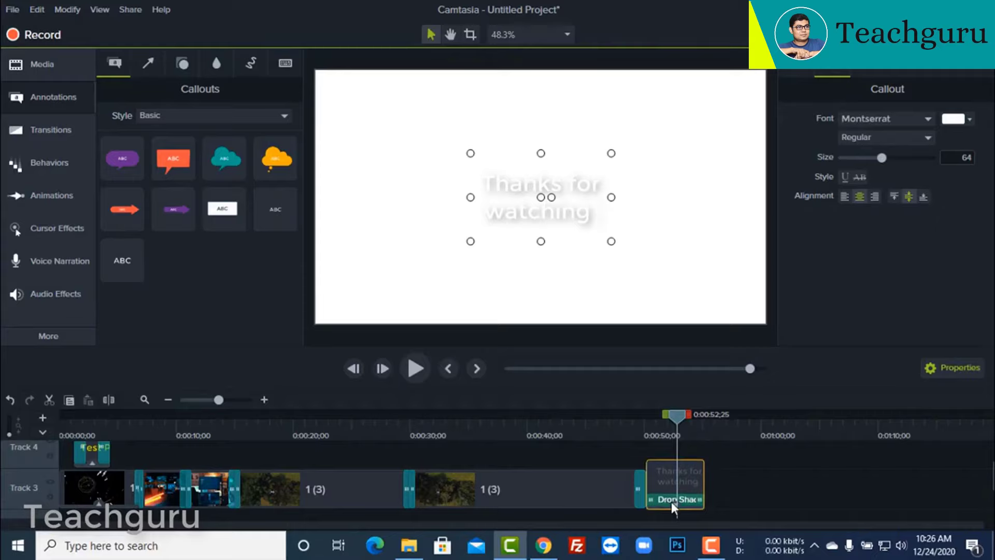
left_click(670, 501)
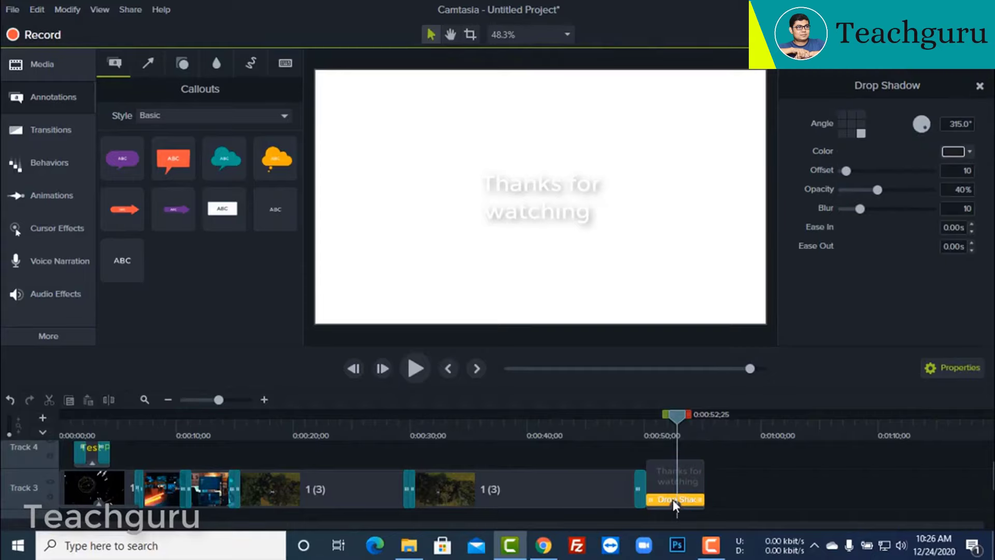
left_click_drag(849, 167, 819, 168)
left_click_drag(876, 188, 814, 215)
left_click(967, 150)
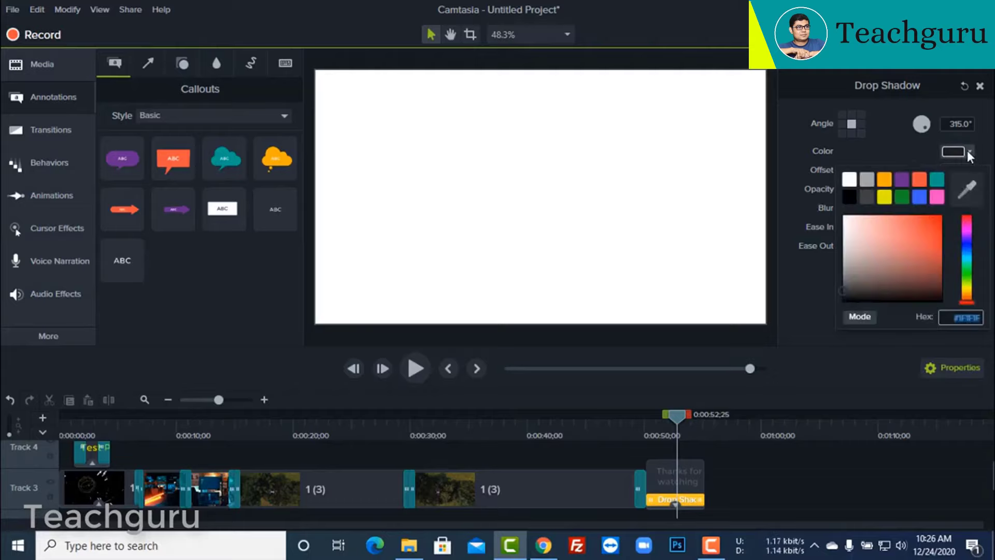
left_click(851, 195)
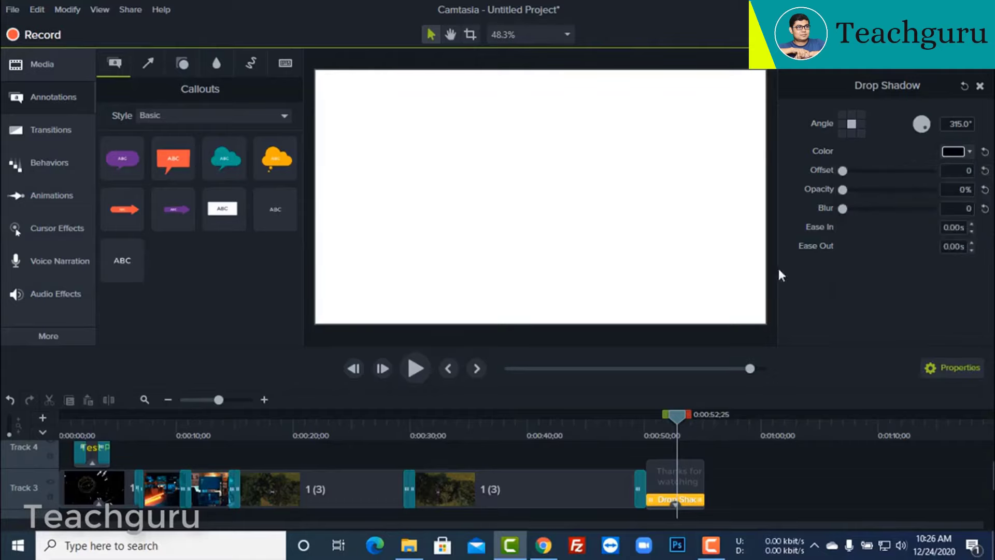
left_click(678, 482)
mouse_move(676, 417)
left_mouse_down()
mouse_move(655, 422)
mouse_move(679, 418)
left_mouse_up()
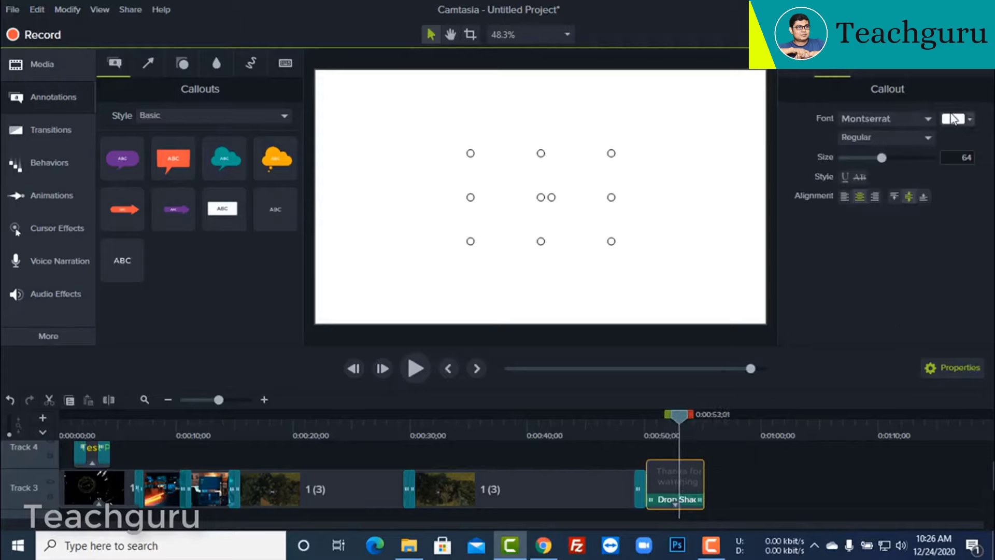
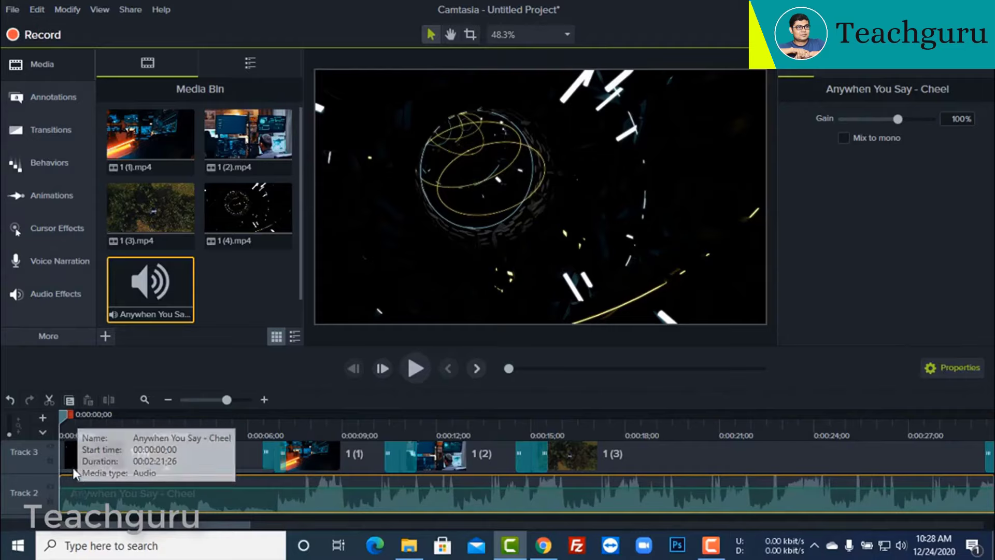
Step: Add a Fade In effect to the music clip on Track 2 and cut off everything after 0:00:49;22
left_click(49, 298)
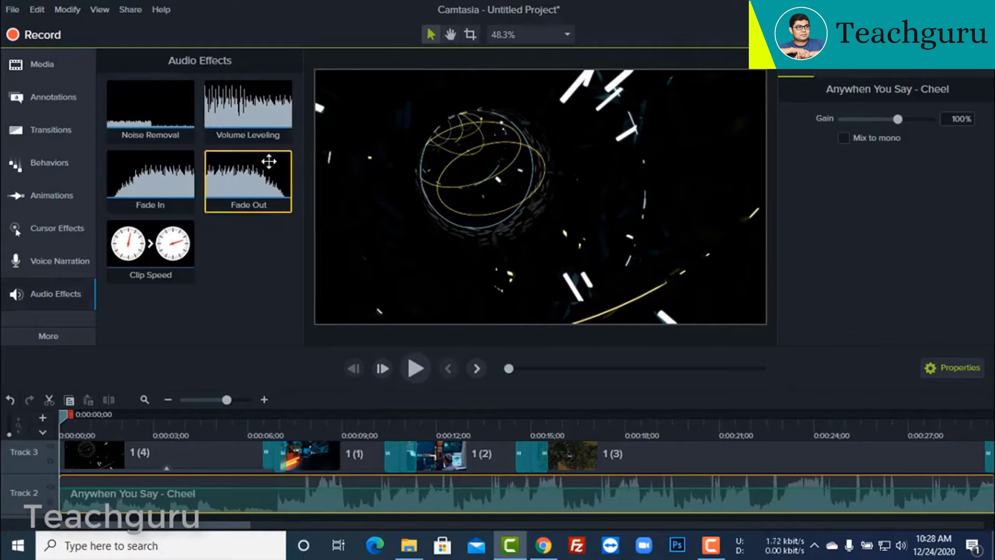
left_click_drag(136, 184, 83, 472)
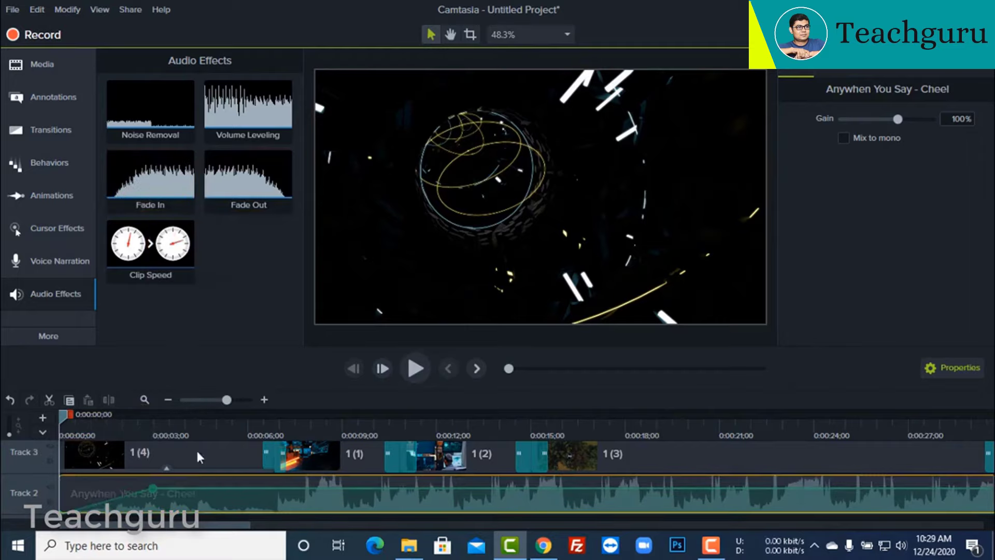
mouse_move(226, 400)
left_mouse_down()
mouse_move(202, 401)
mouse_move(224, 410)
left_mouse_up()
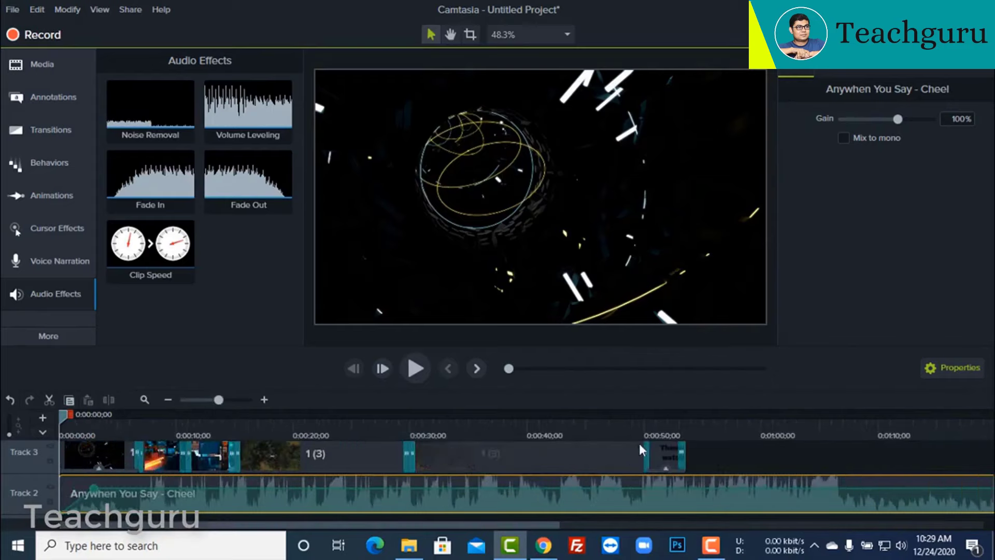
left_click(655, 423)
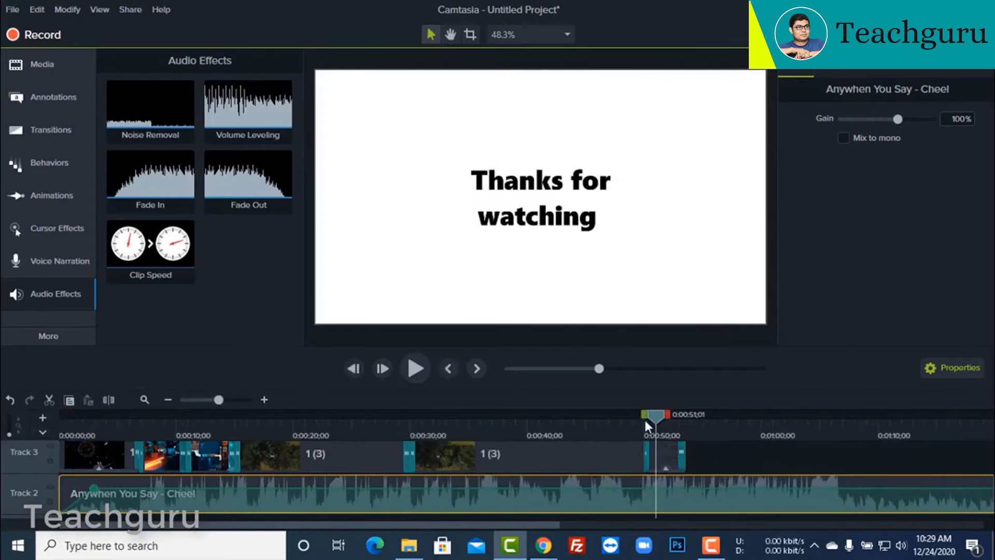
left_click_drag(648, 422, 641, 424)
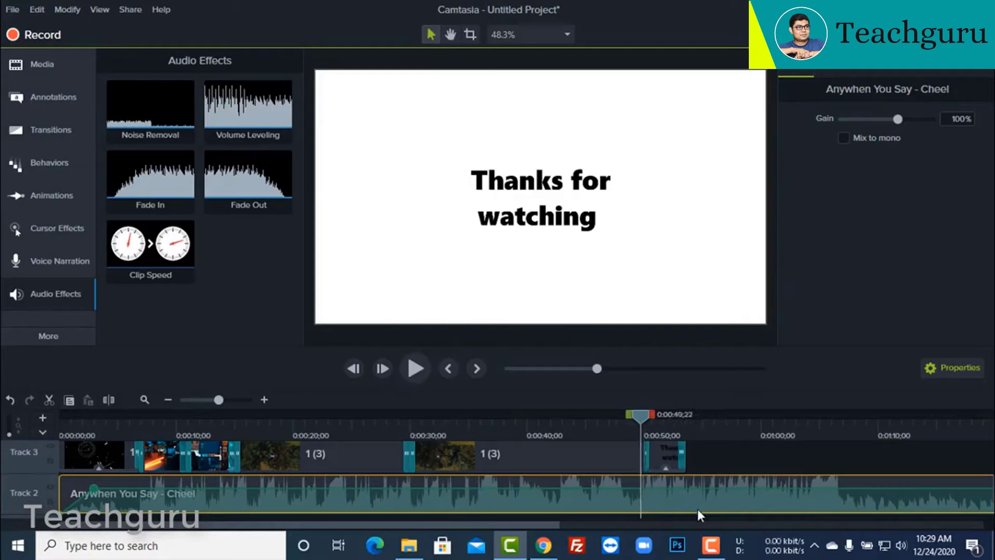
left_click(108, 399)
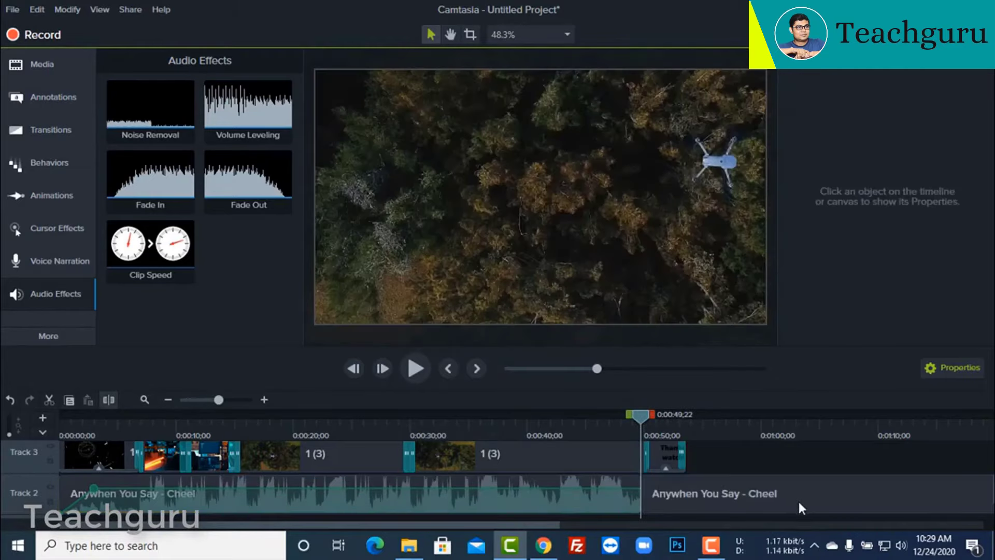
left_click(794, 502)
key("Delete")
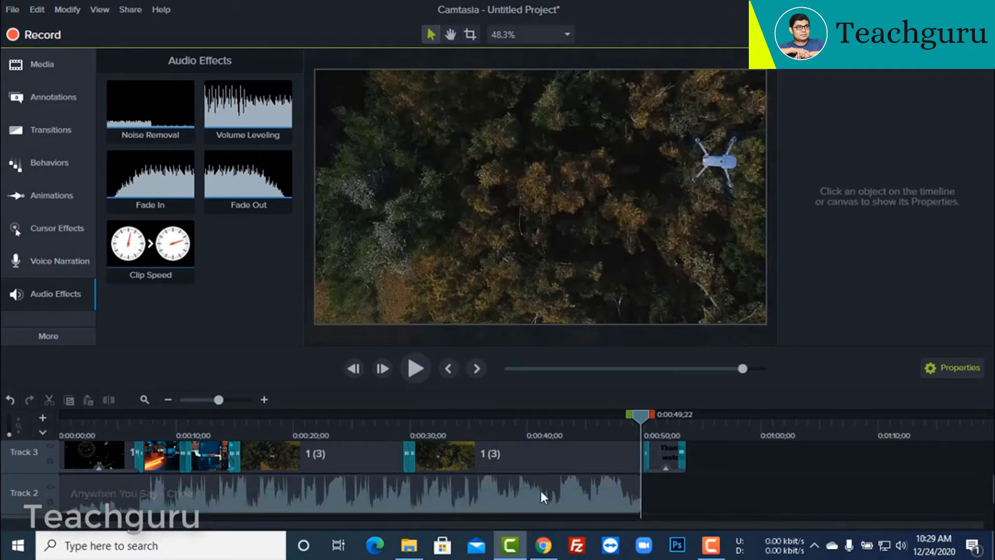
Step: Add a Fade Out audio effect to the end of the trimmed music clip on Track 2
left_click(523, 488)
left_click_drag(248, 177, 598, 498)
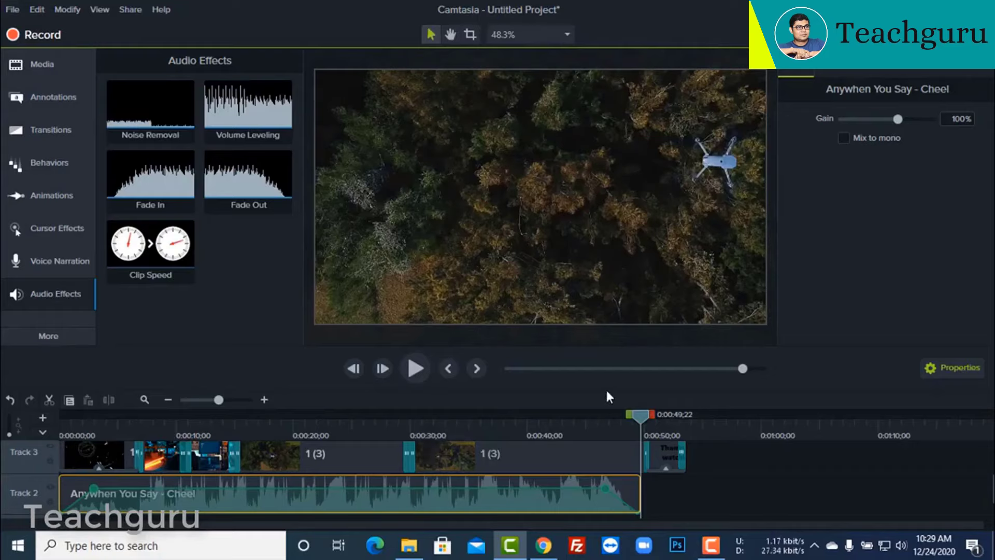
left_click(231, 162)
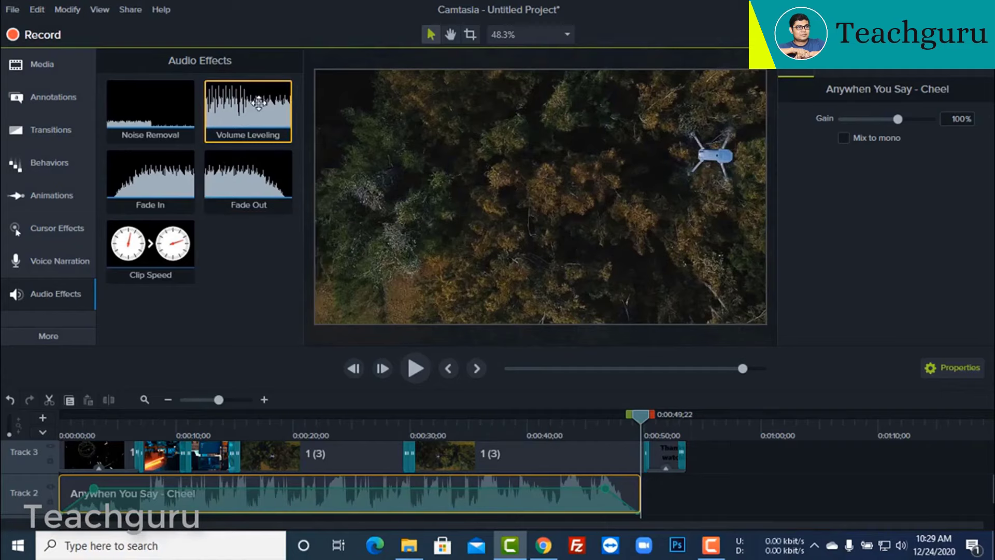
Step: Try the Volume Leveling and Noise Removal audio effects on the music clip, undoing each one
left_click_drag(259, 104, 313, 514)
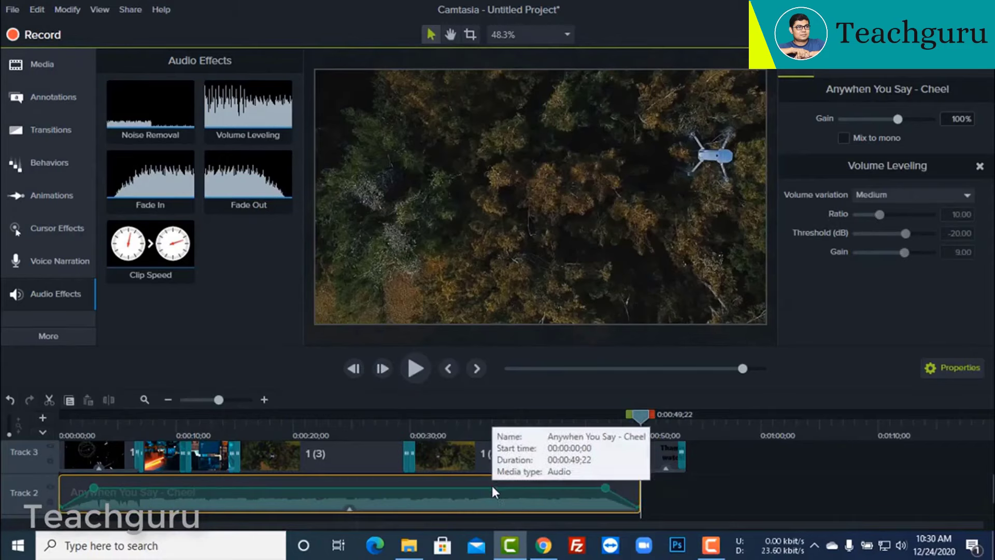
left_click_drag(492, 487, 492, 483)
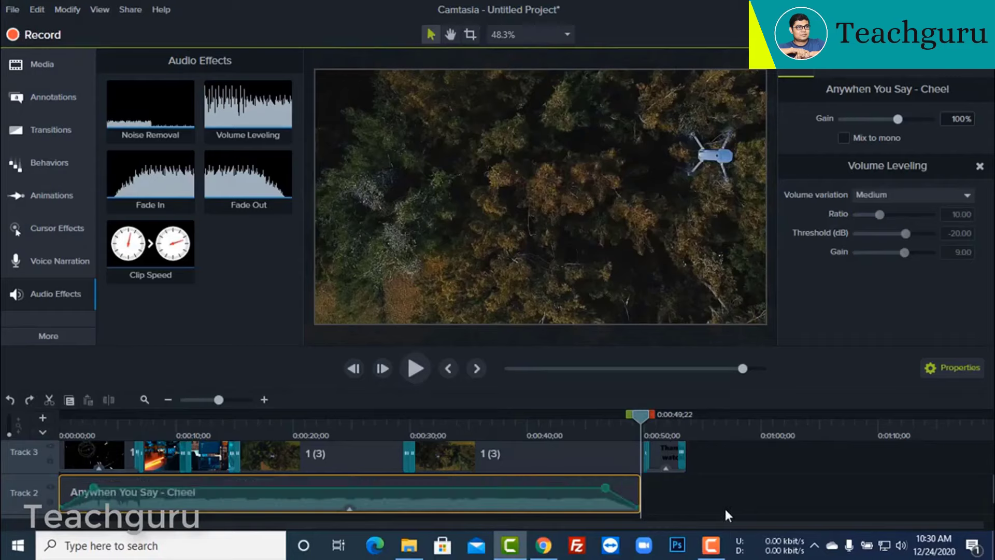
key("ctrl+z")
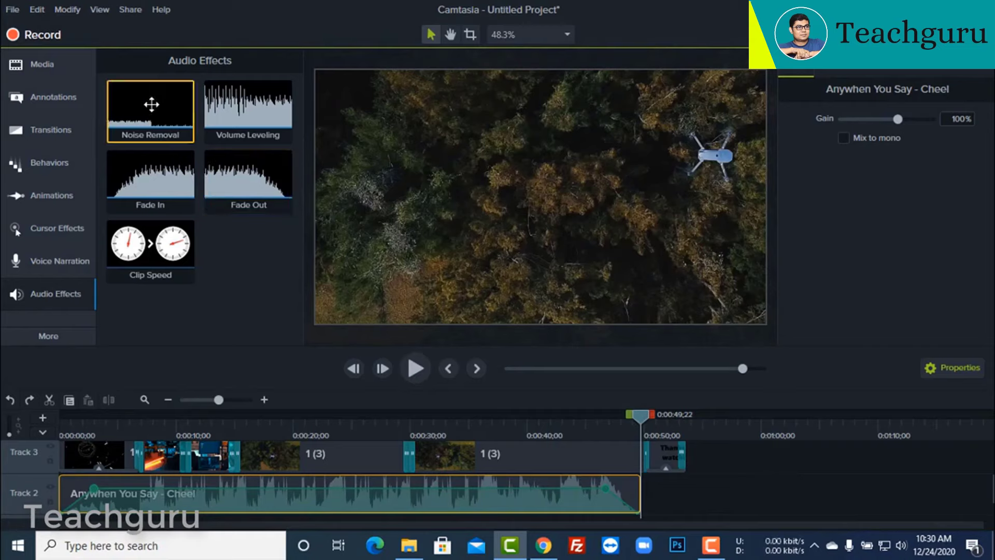
left_click_drag(151, 105, 289, 498)
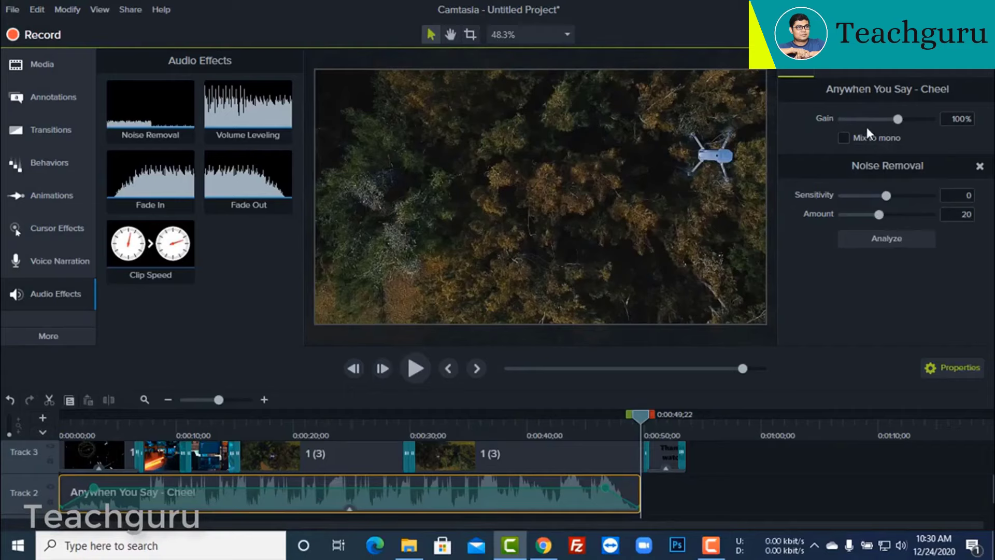
left_click(768, 502)
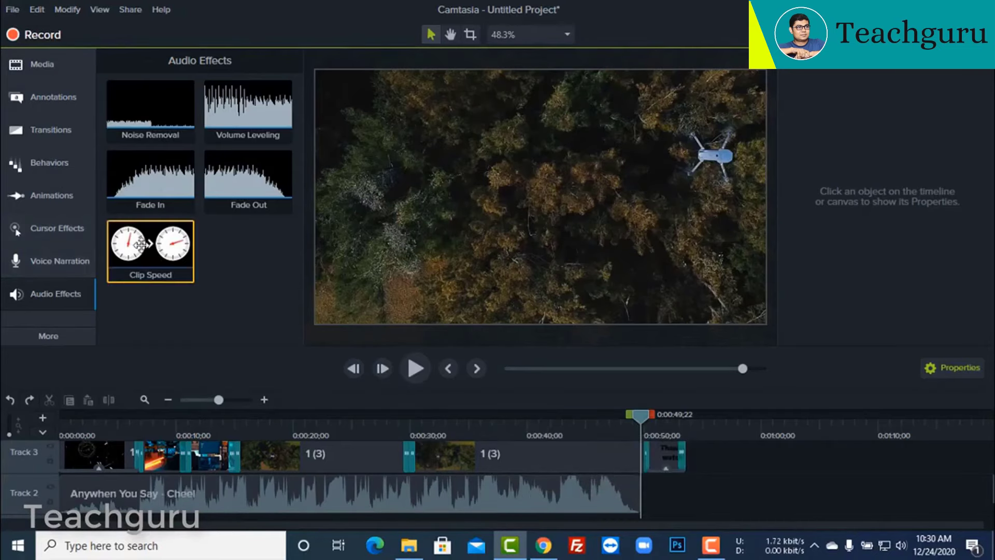
Step: Try the Clip Speed effect on the music clip, inspect its speed and duration settings, and undo it
left_click_drag(147, 243, 290, 509)
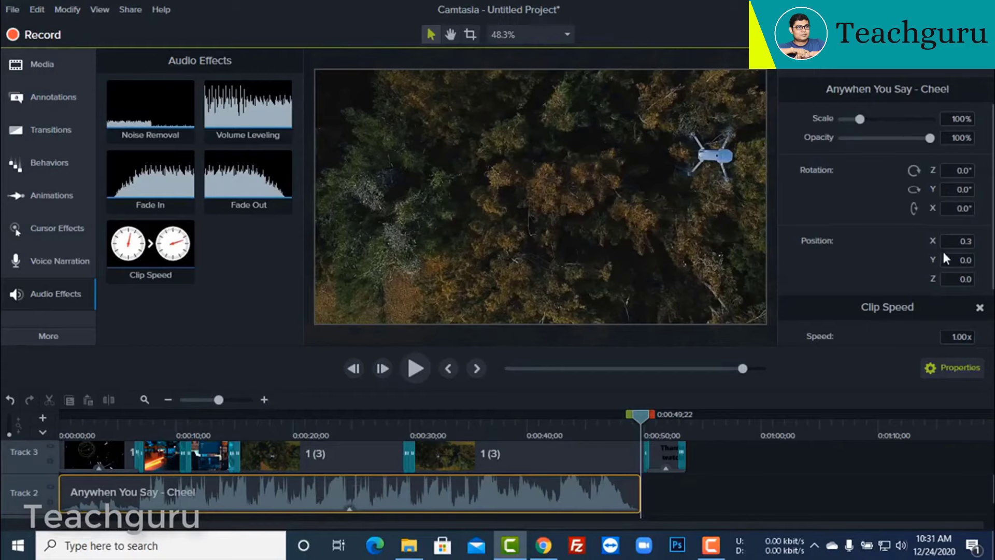
left_click(349, 509)
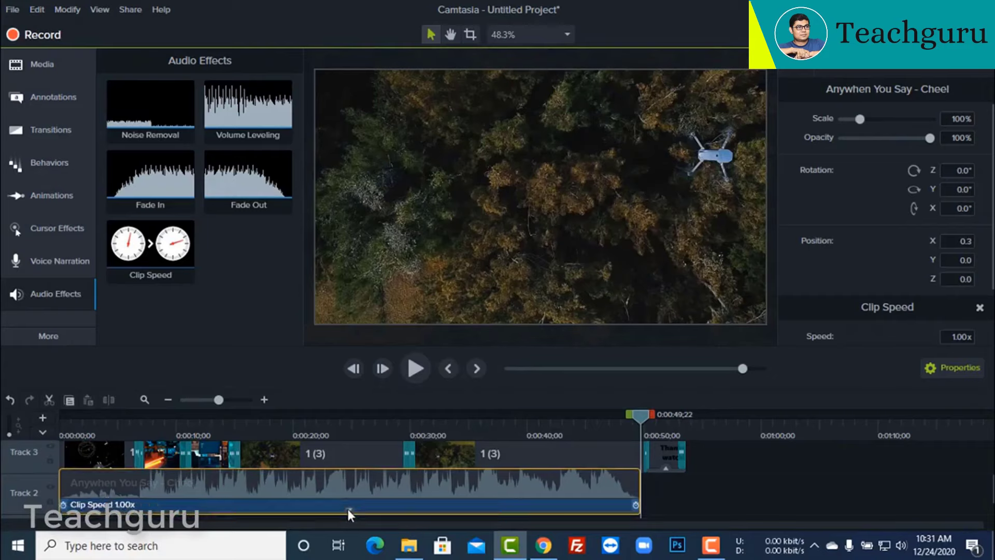
left_click(348, 509)
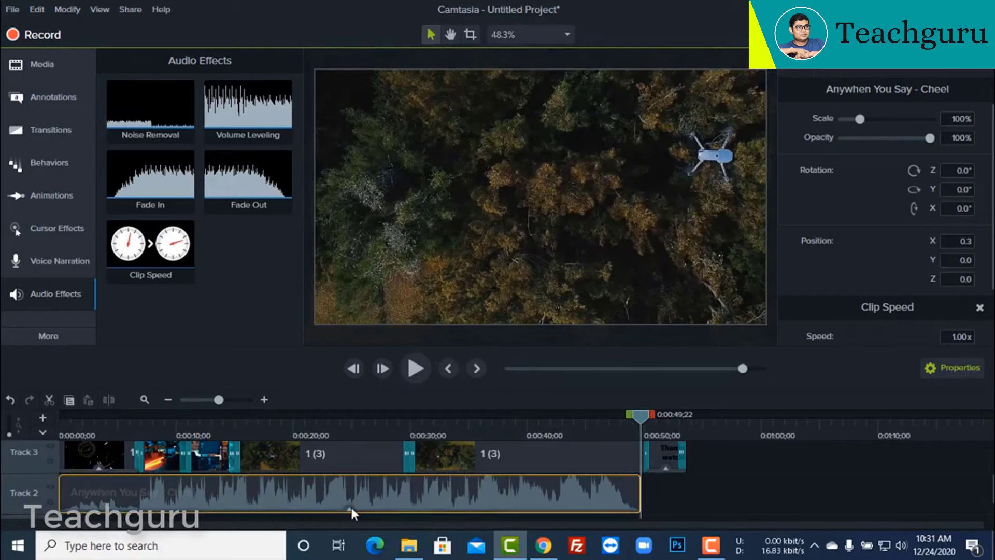
left_click(350, 509)
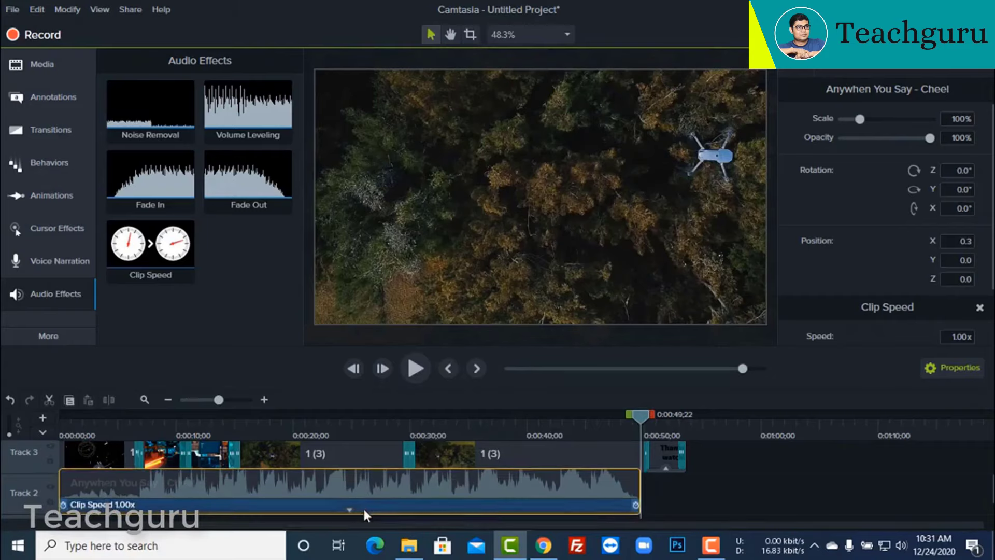
left_click(636, 506)
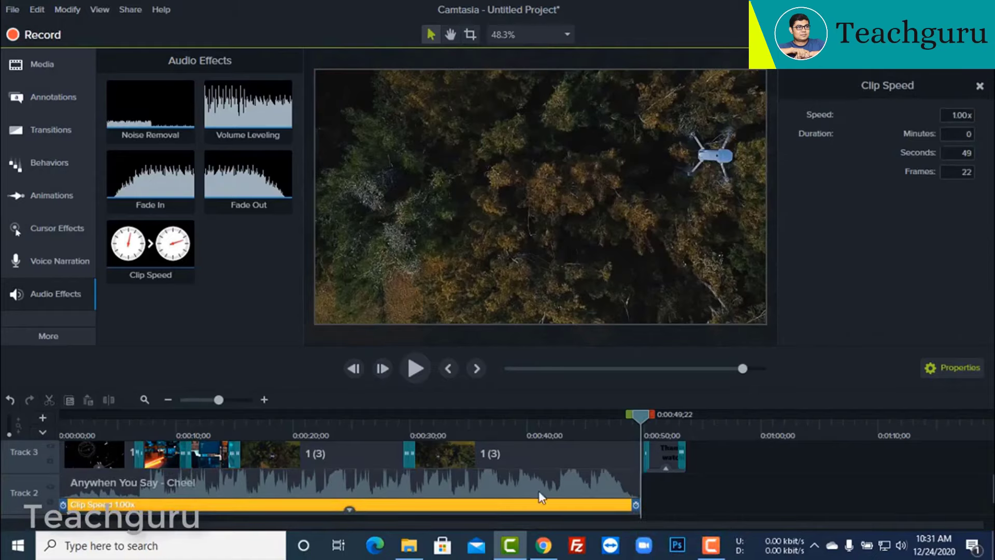
left_click(678, 492)
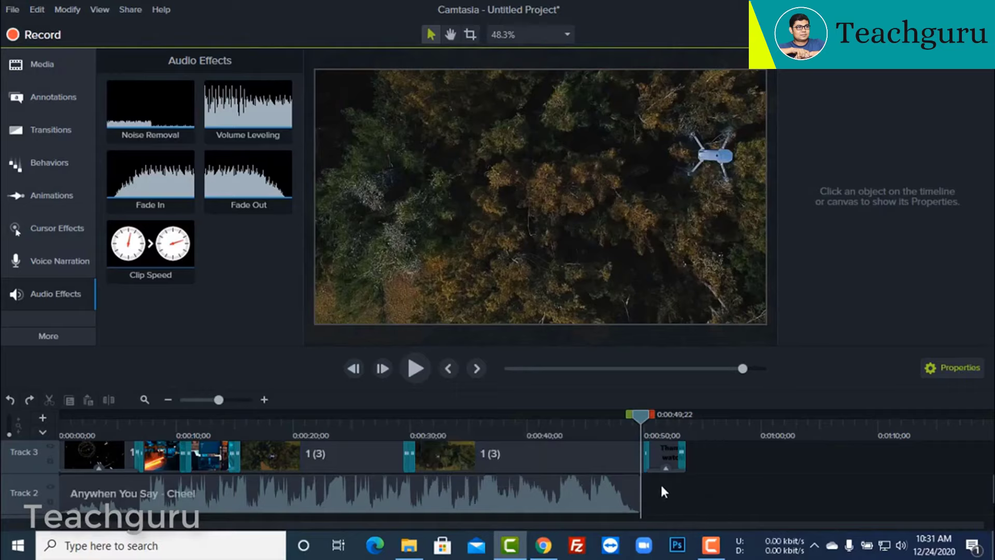
Step: Apply the Colorize visual effect to the second part of clip 1 (3) and set its amount to 38%
scroll(991, 480, "up", 2)
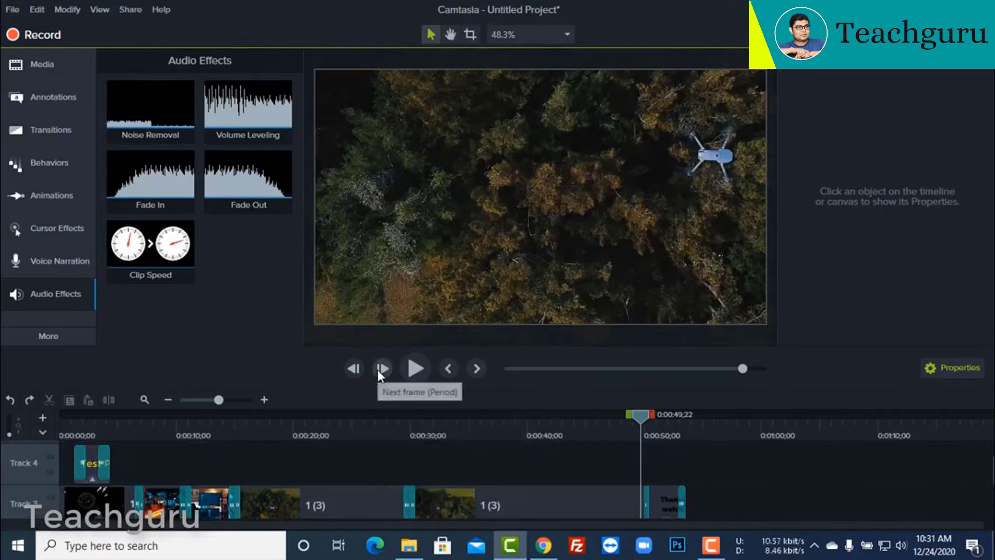
left_click(52, 338)
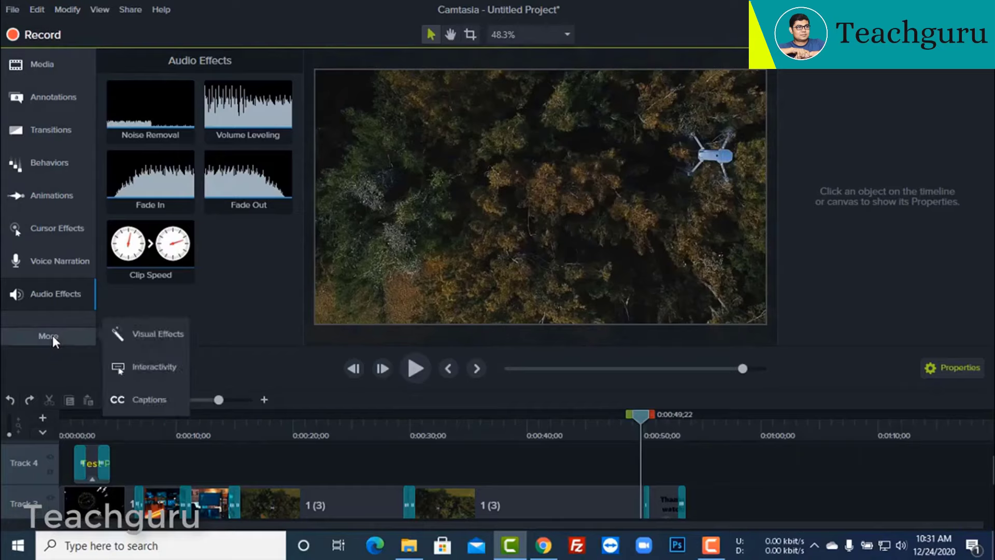
left_click(163, 335)
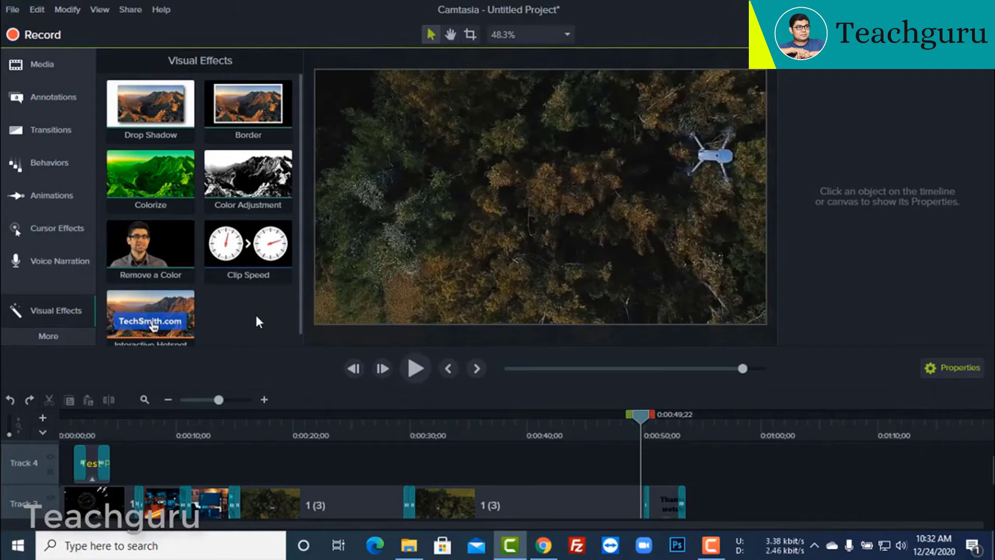
left_click(537, 466)
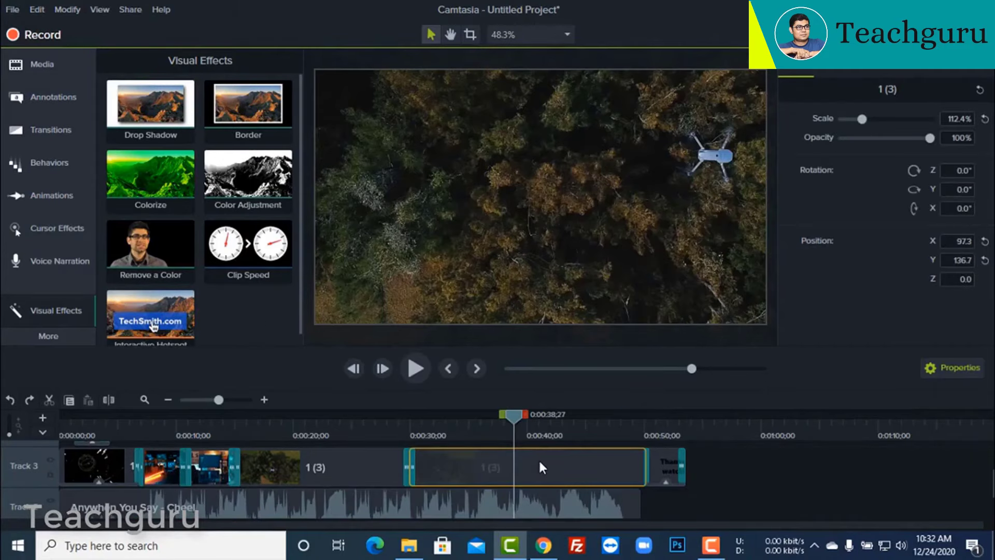
left_click_drag(144, 182, 499, 469)
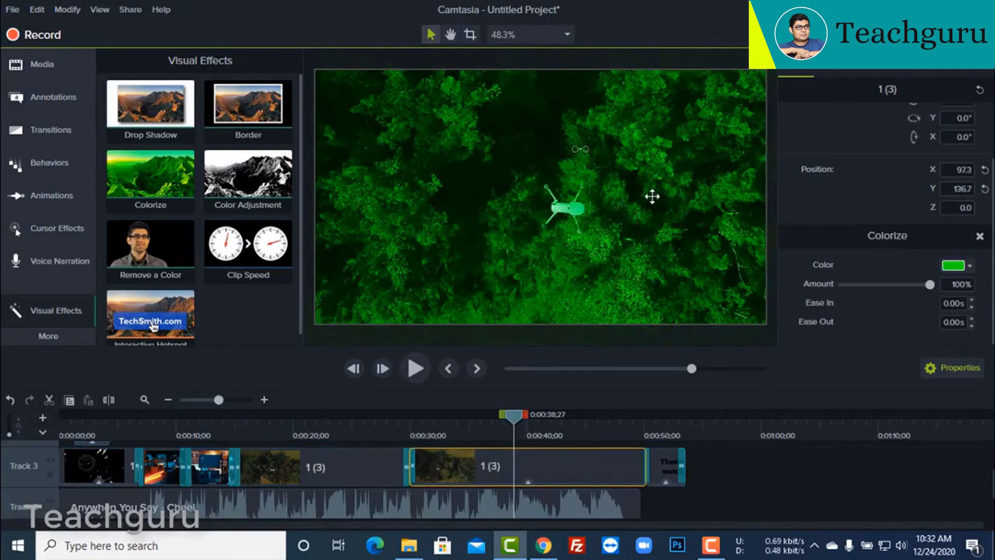
left_click_drag(931, 285, 876, 295)
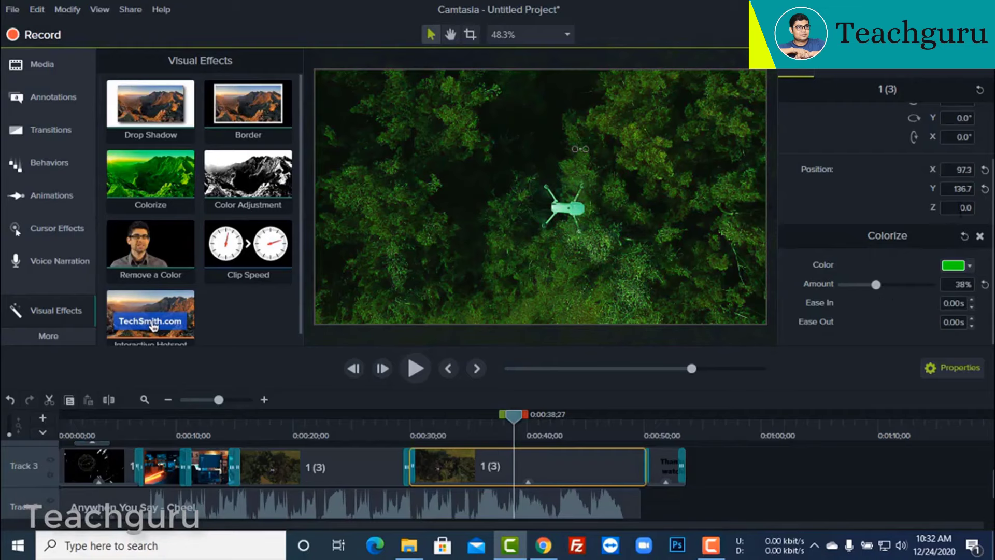
Step: Try dark green (#1B9D2C) as the clip's Colorize color and set it to orange instead
scroll(886, 223, "up", 2)
scroll(886, 223, "down", 1)
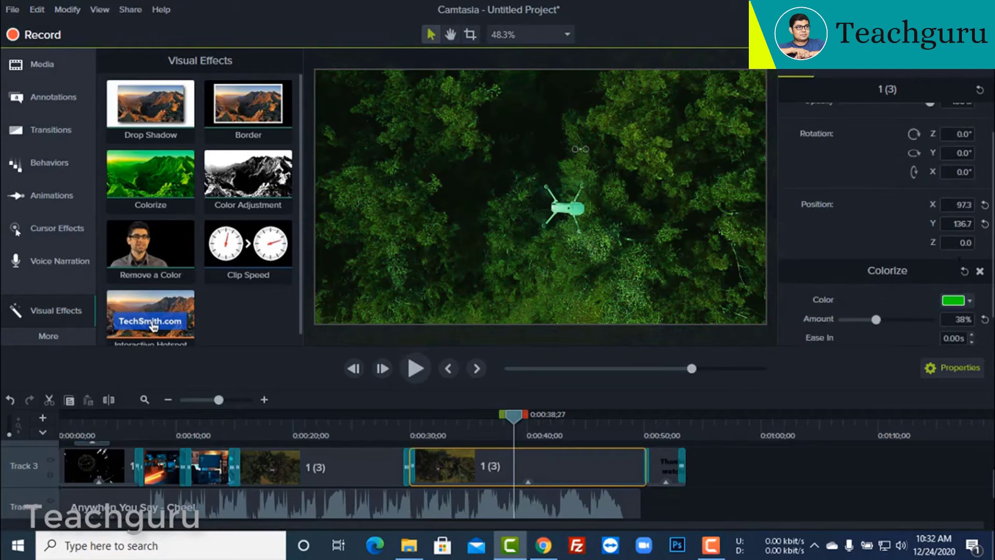
left_click(963, 296)
left_click(906, 347)
left_click(959, 297)
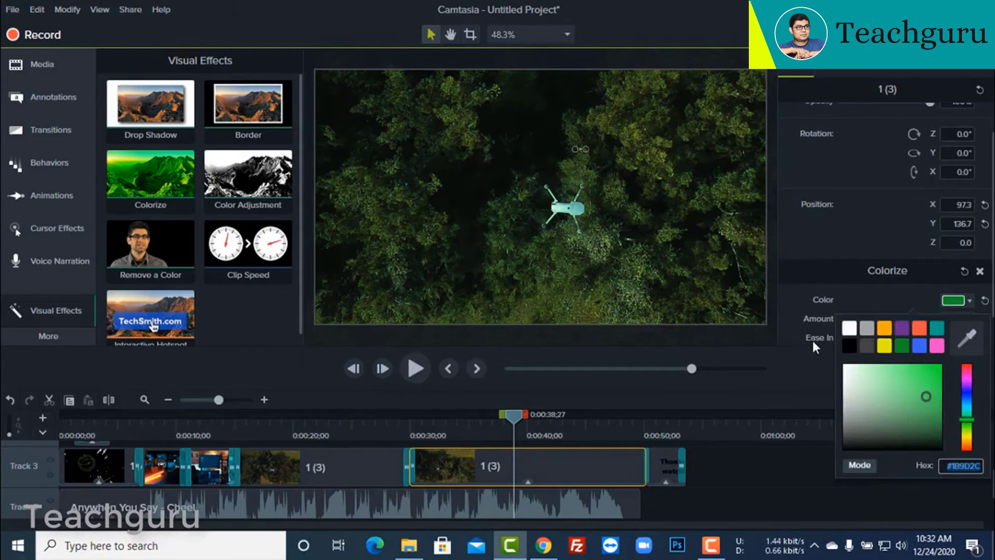
left_click(884, 330)
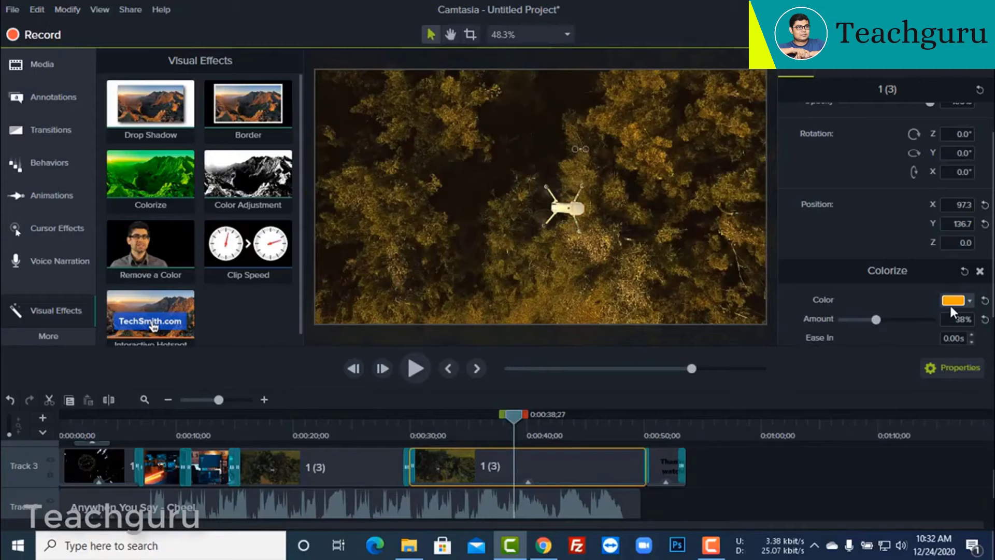
Step: Try teal as the Colorize color on the second part of clip 1 (3), set it to green and raise the amount to 78%
left_click(971, 301)
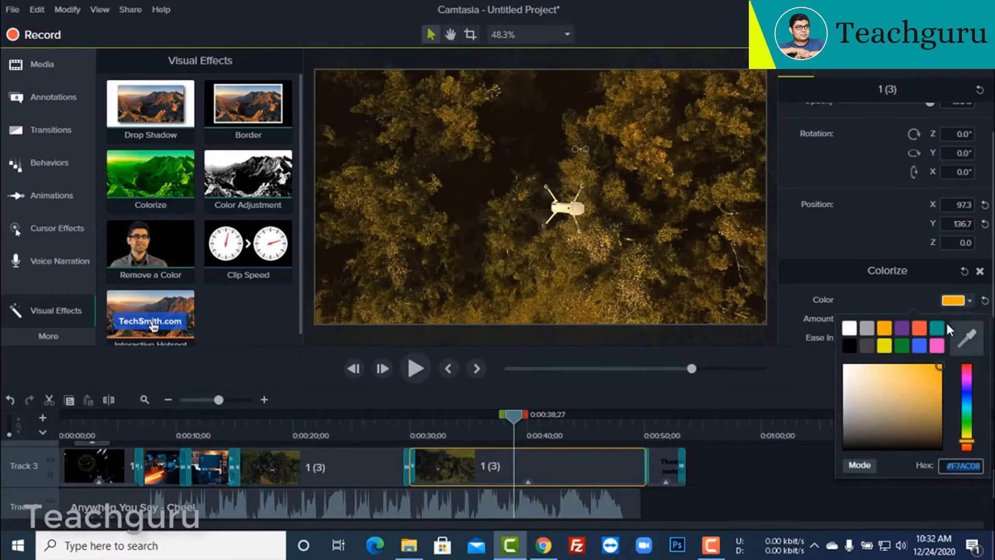
left_click(941, 325)
left_click(957, 301)
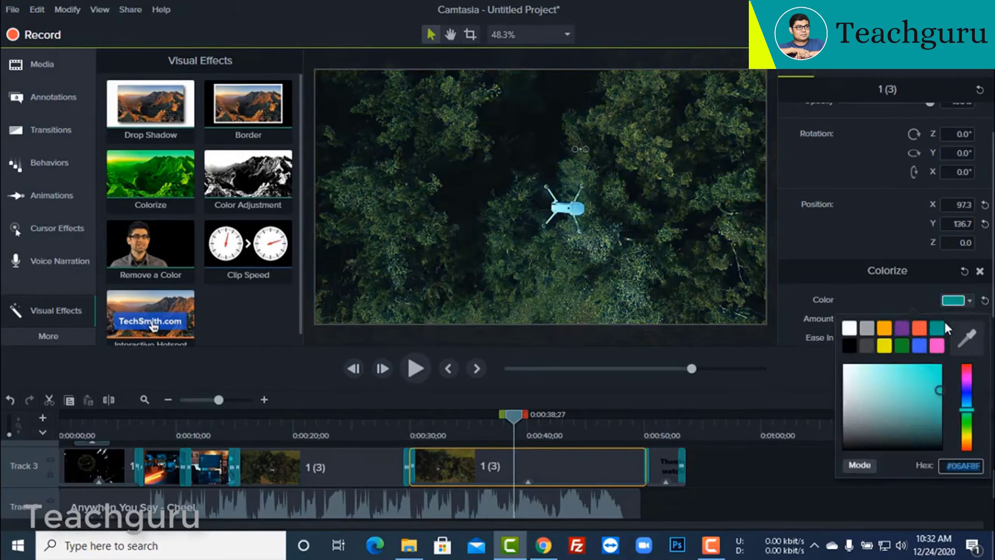
left_click(903, 342)
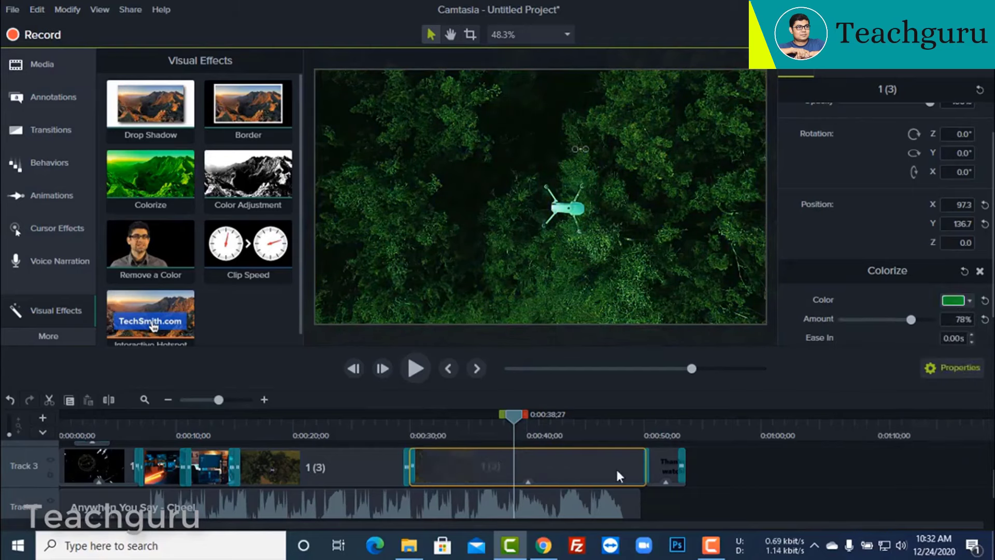
left_click(699, 459)
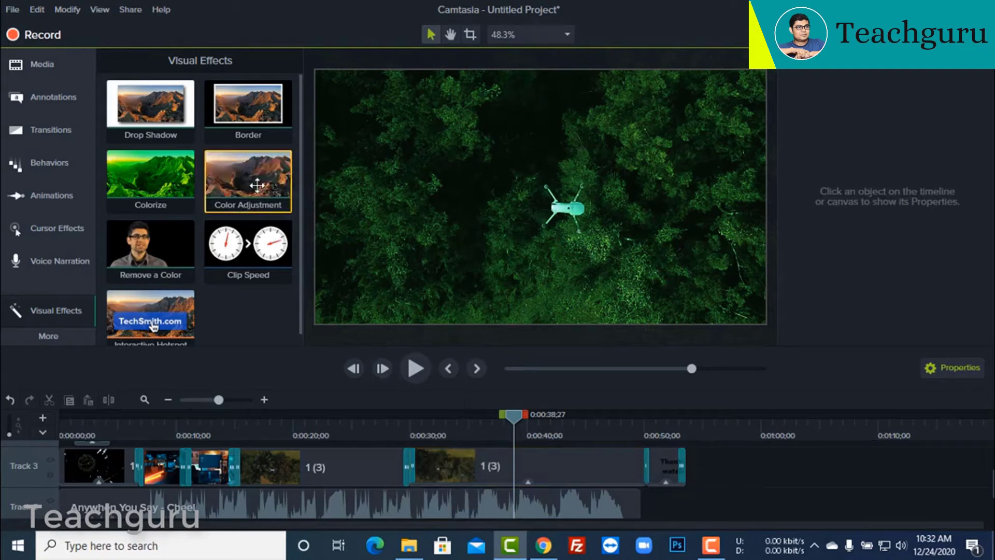
Step: Try the Color Adjustment effect on the second part of clip 1 (3) with brightness 24, contrast 54 and saturation 100
left_click(491, 460)
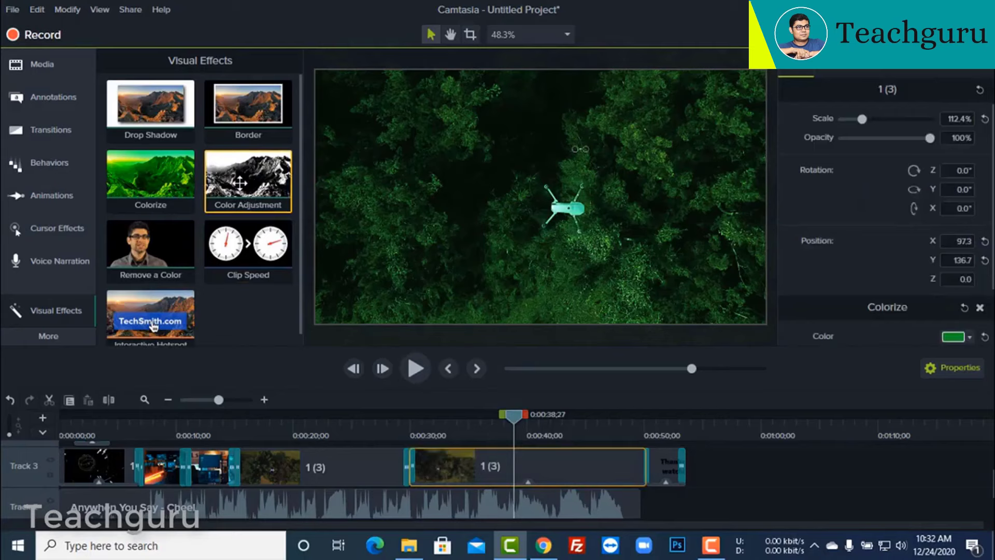
left_click_drag(239, 182, 511, 462)
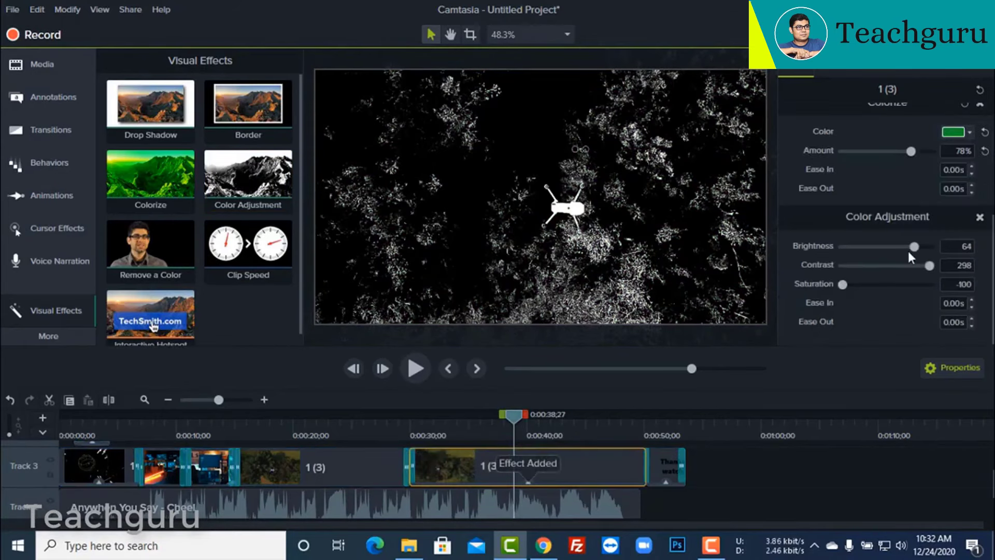
left_click_drag(913, 245, 937, 290)
left_click_drag(881, 246, 876, 265)
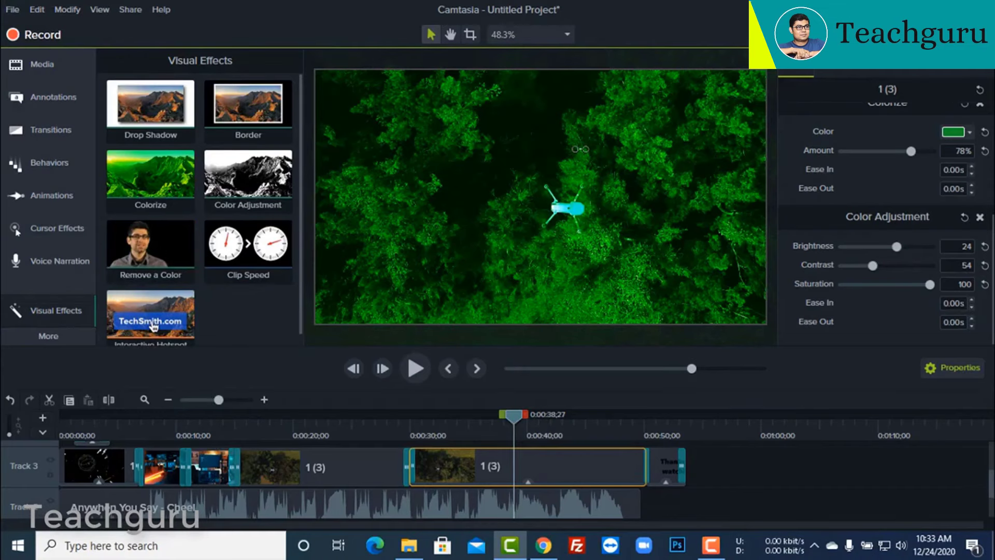
scroll(685, 479, "up", 1)
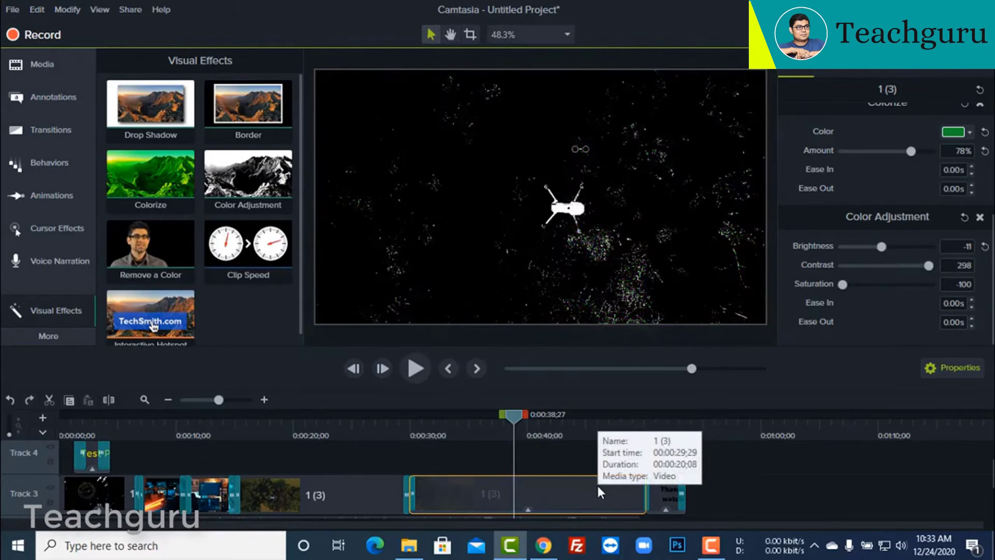
Step: Undo the Color Adjustment and Colorize effects on the second part of clip 1 (3), and deselect the clip
key("ctrl+z")
key("ctrl+z")
key("ctrl+z")
key("ctrl+z")
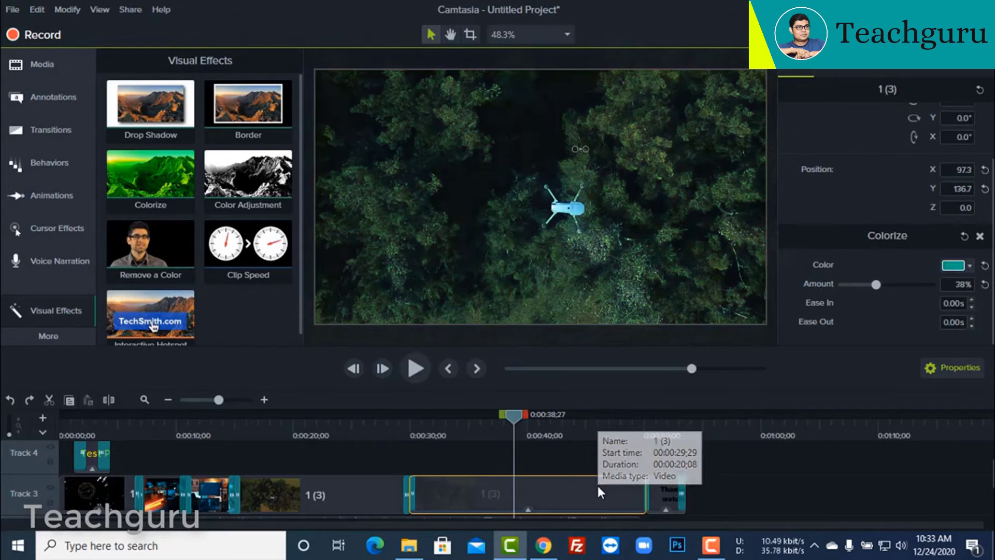
key("ctrl+z")
key("ctrl+z")
key("ctrl+z")
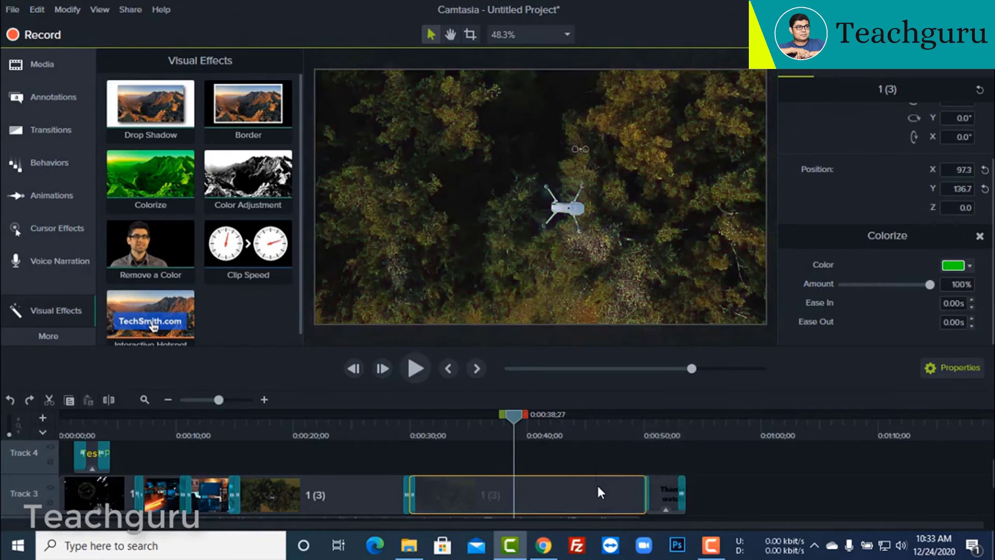
key("ctrl+z")
left_click(732, 483)
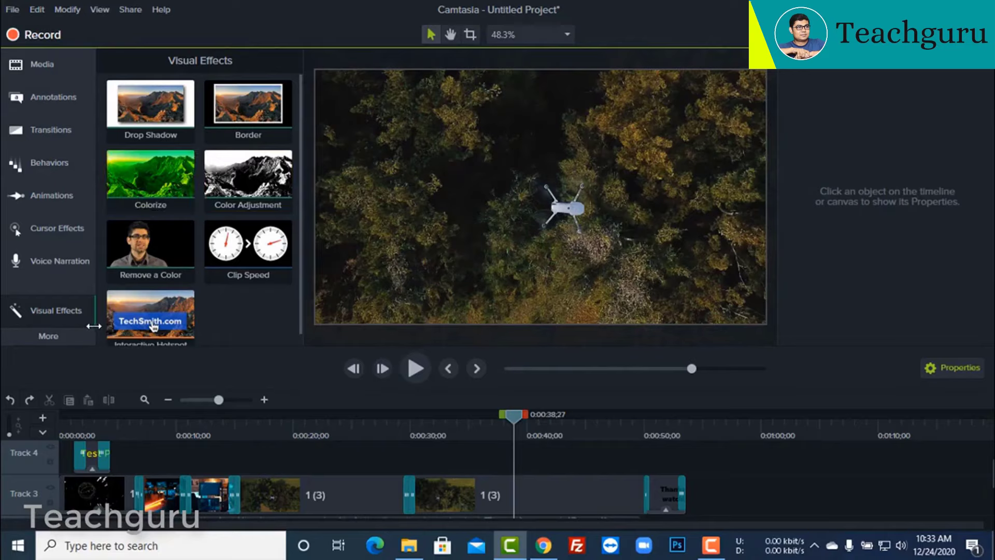
Step: Import the "100 Professionals Green Screen Lower Third Effects" video from drive D: and place it on Track 3 after the closing text
left_click(42, 63)
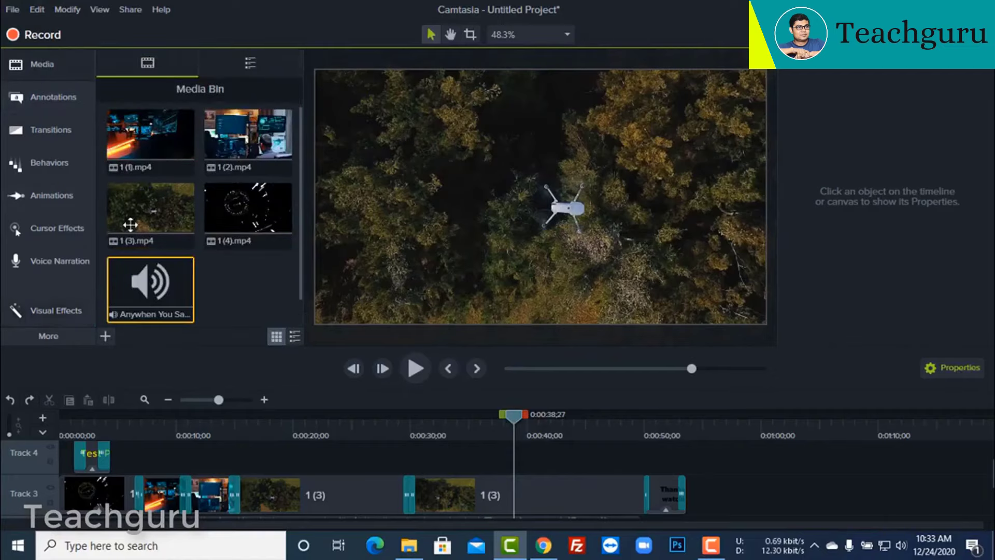
left_click(104, 332)
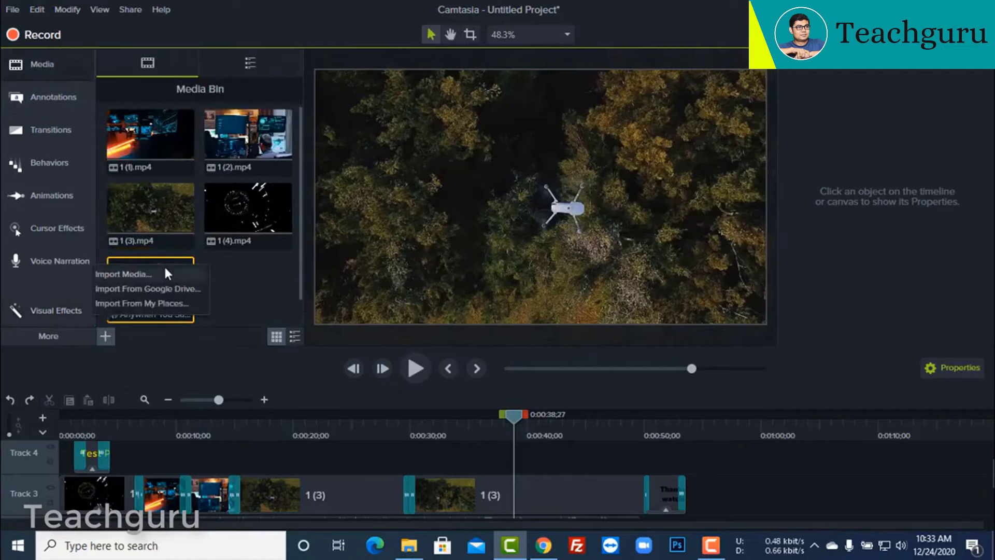
left_click(117, 273)
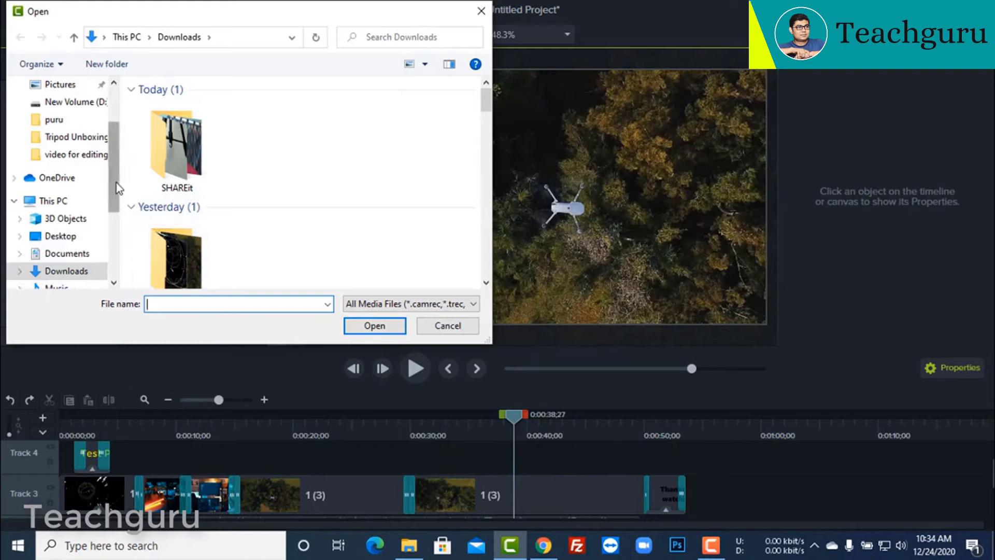
left_click_drag(116, 182, 116, 240)
left_click(68, 223)
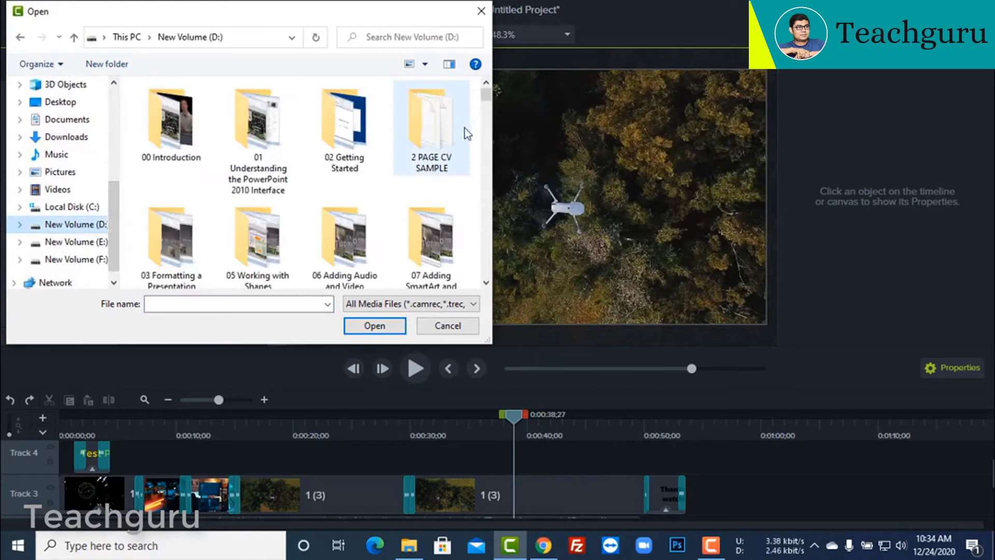
left_click_drag(486, 96, 488, 159)
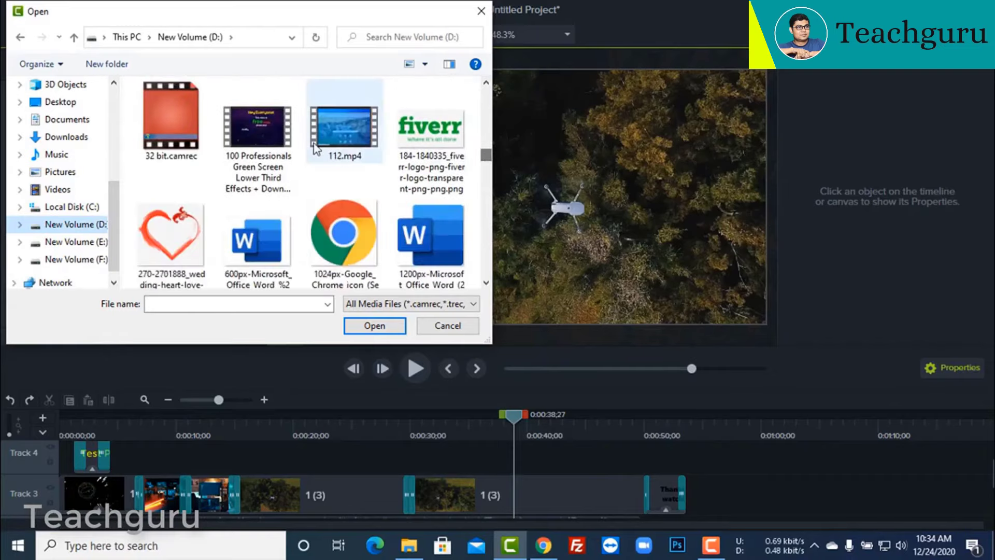
left_click(259, 135)
left_click(374, 327)
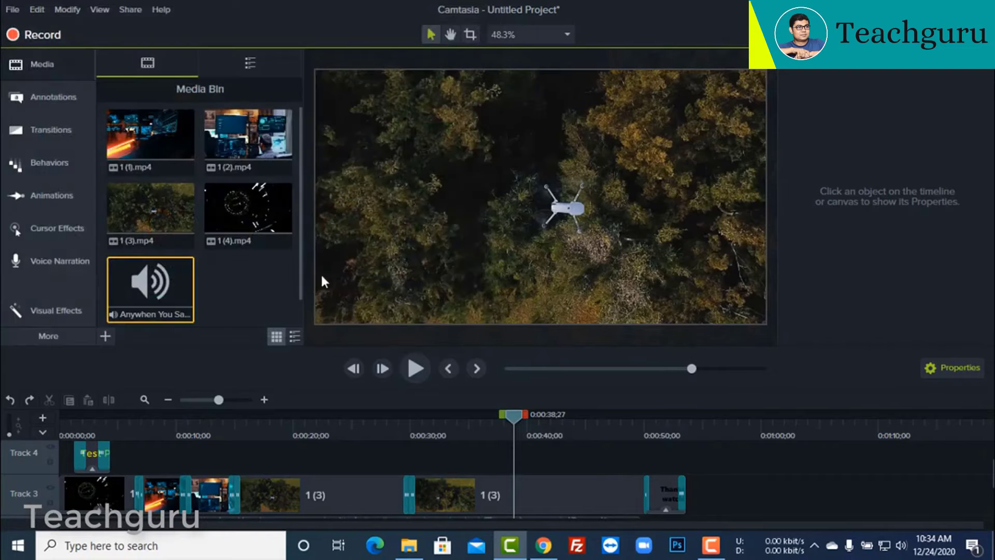
left_click_drag(153, 285, 735, 504)
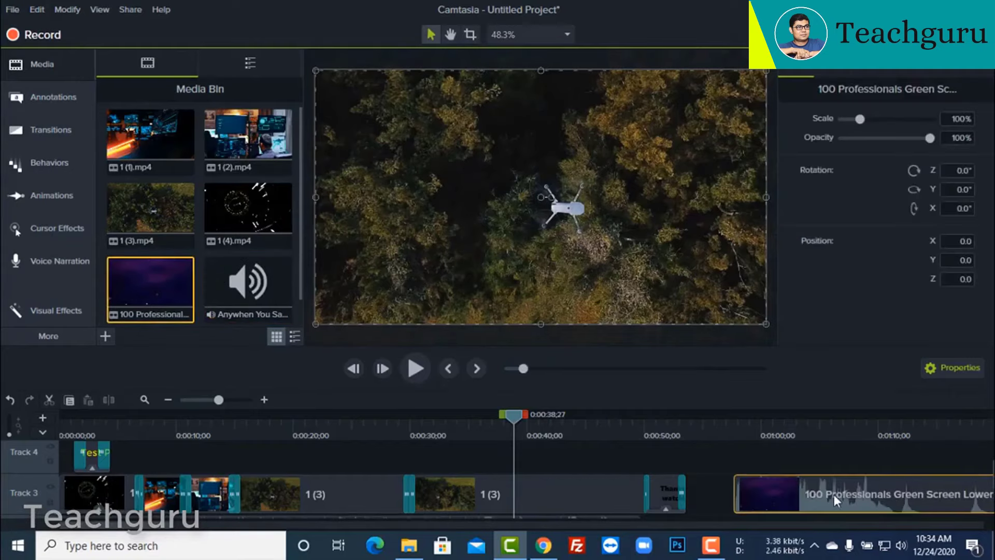
Step: Trim the green screen video to the single lower-third animation between 0:01:17;17 and 0:01:22;20, deleting the parts before and after
left_click(780, 425)
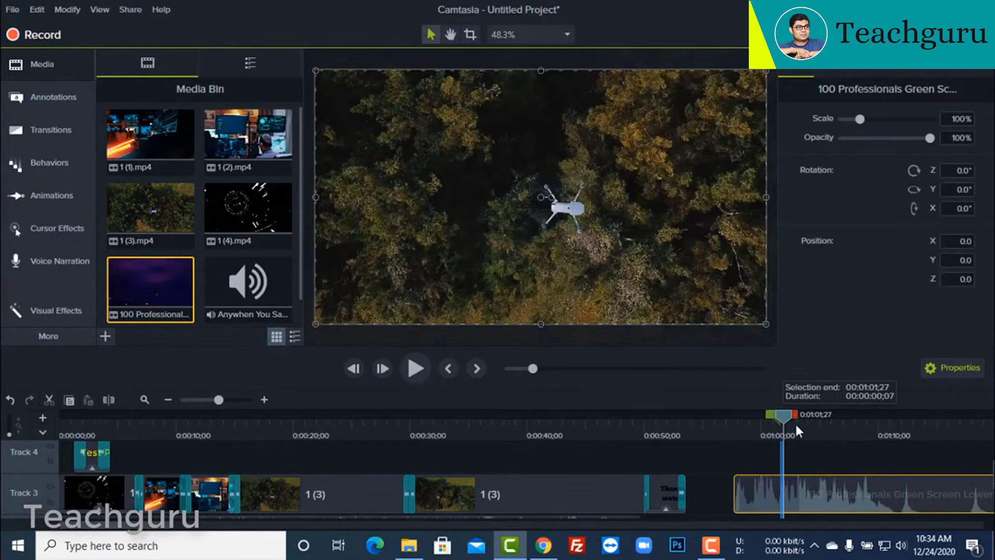
left_click_drag(795, 422, 935, 436)
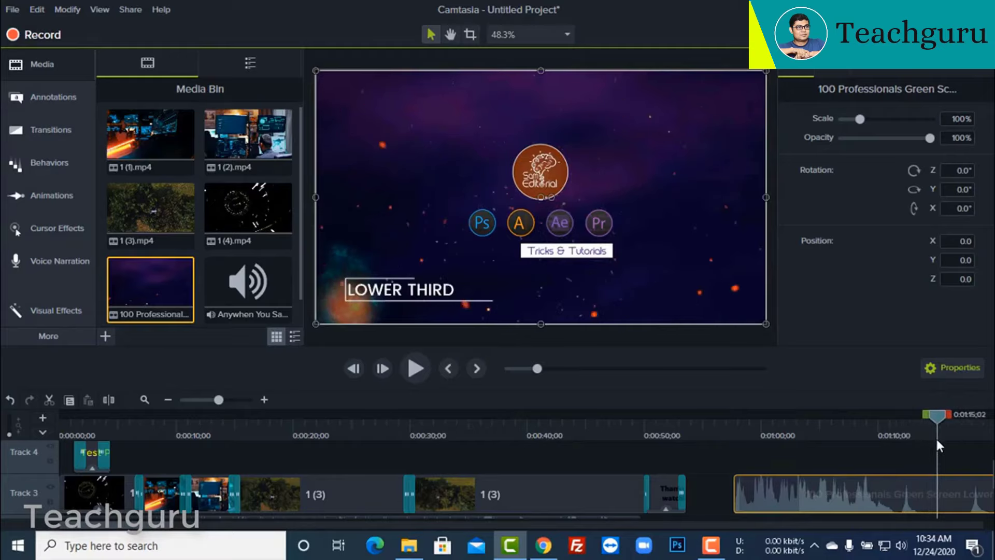
scroll(202, 524, "right", 5)
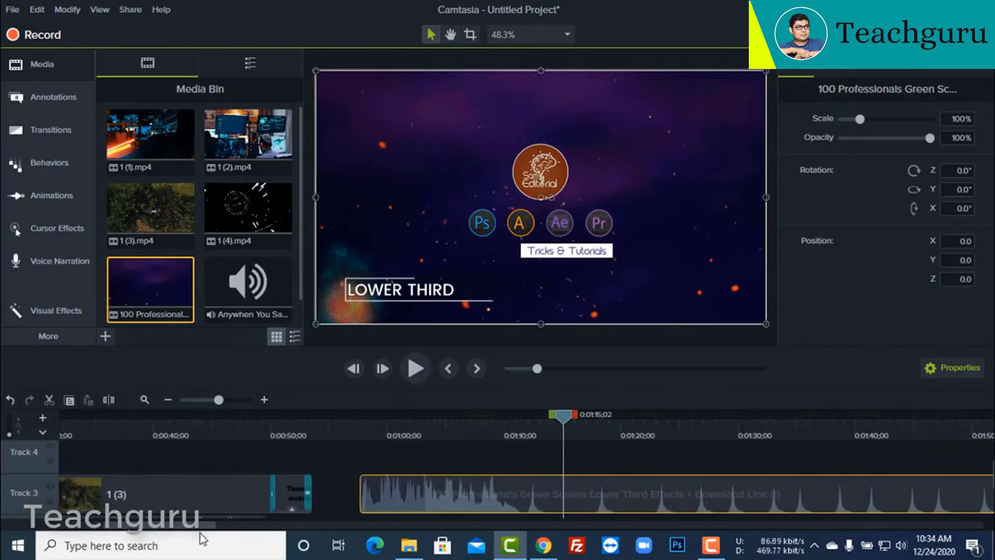
left_click_drag(519, 430, 608, 443)
left_click(108, 400)
key("Delete")
left_click(642, 503)
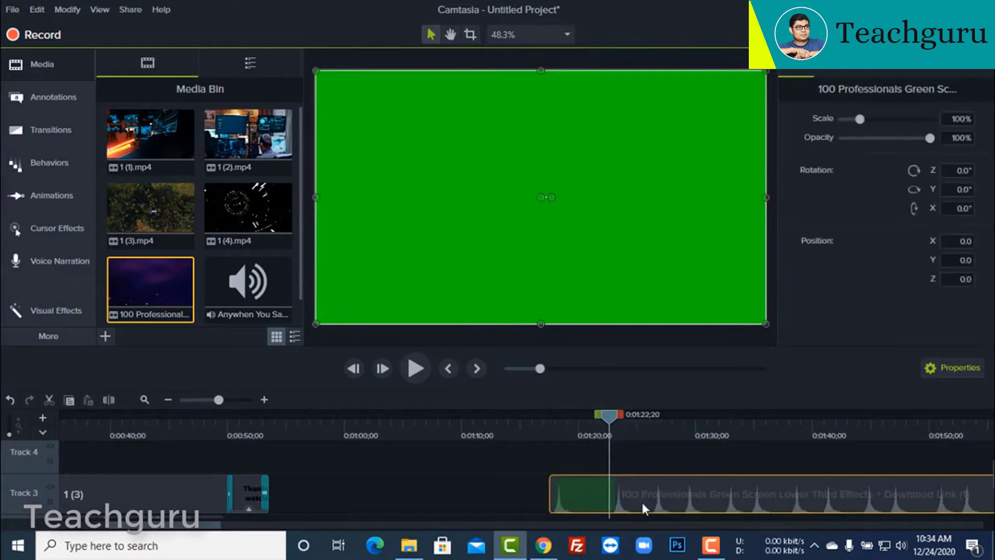
key("s")
key("Delete")
Step: Play the trimmed green screen clip from its beginning to preview the lower-third animation
left_click(557, 454)
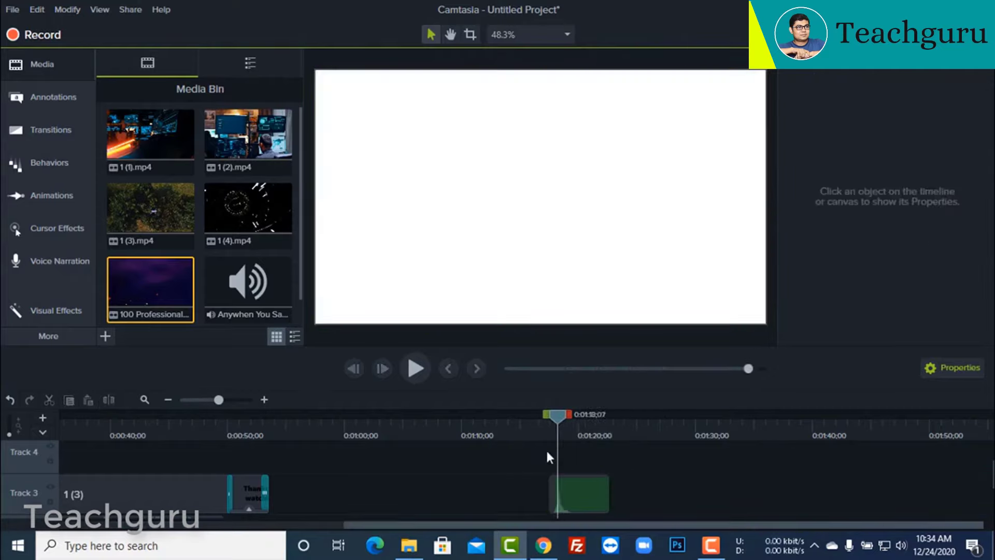
left_click(413, 367)
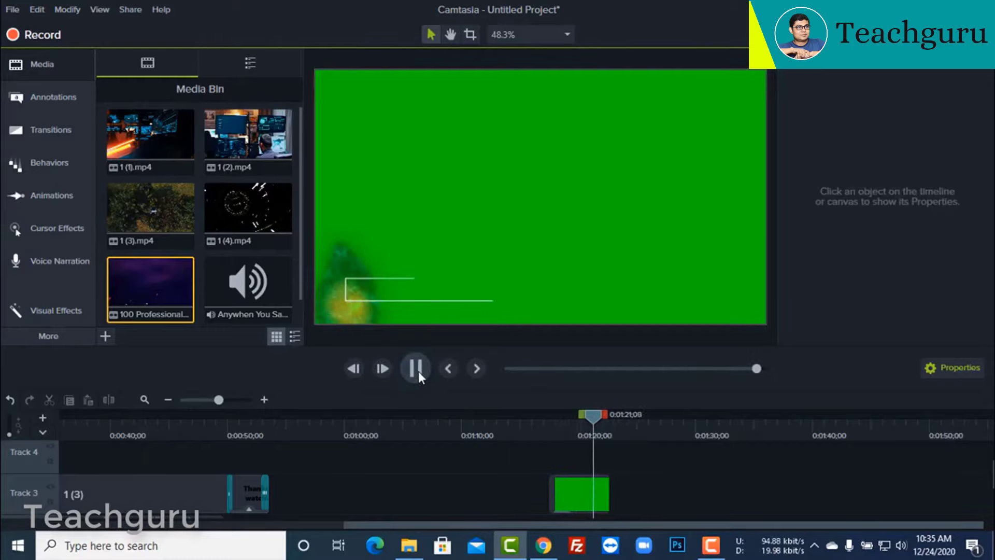
left_click(417, 369)
Step: Separate the audio and video of the green screen clip and delete its audio from Track 4
scroll(800, 501, "down", 2)
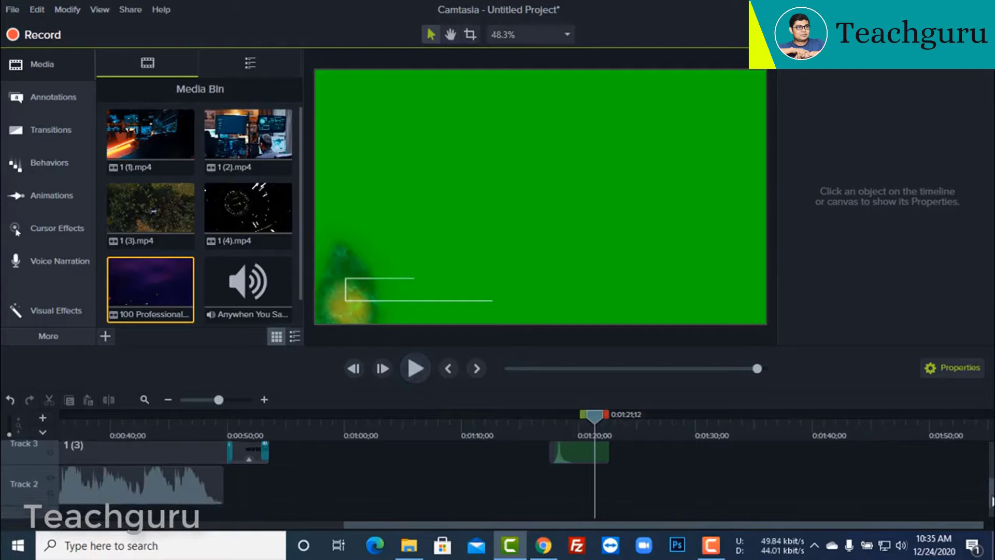
scroll(678, 482, "up", 1)
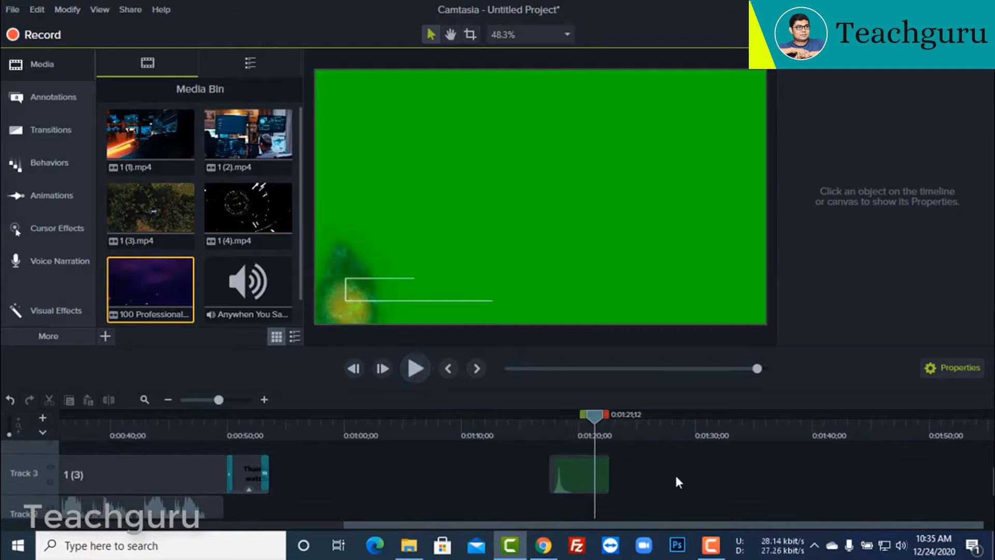
right_click(580, 469)
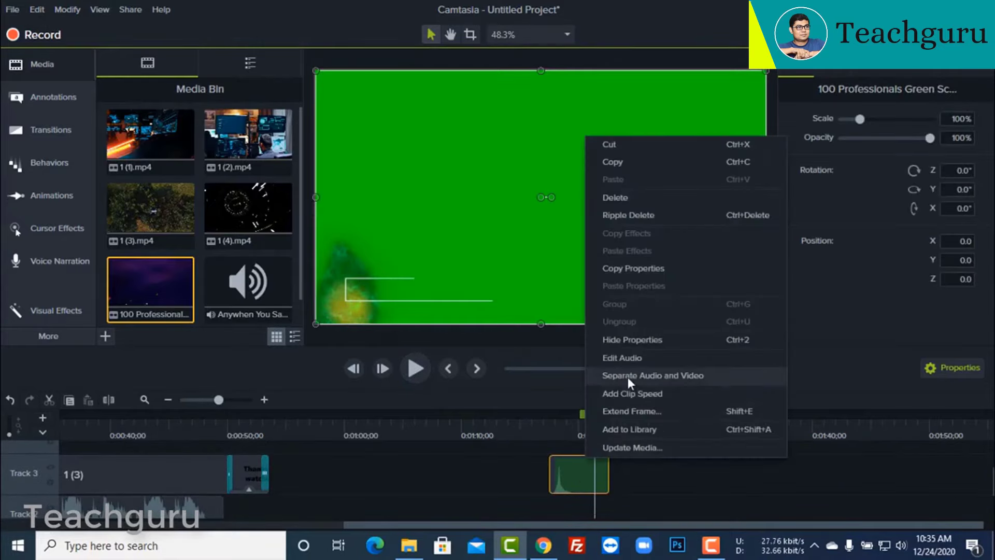
left_click(691, 378)
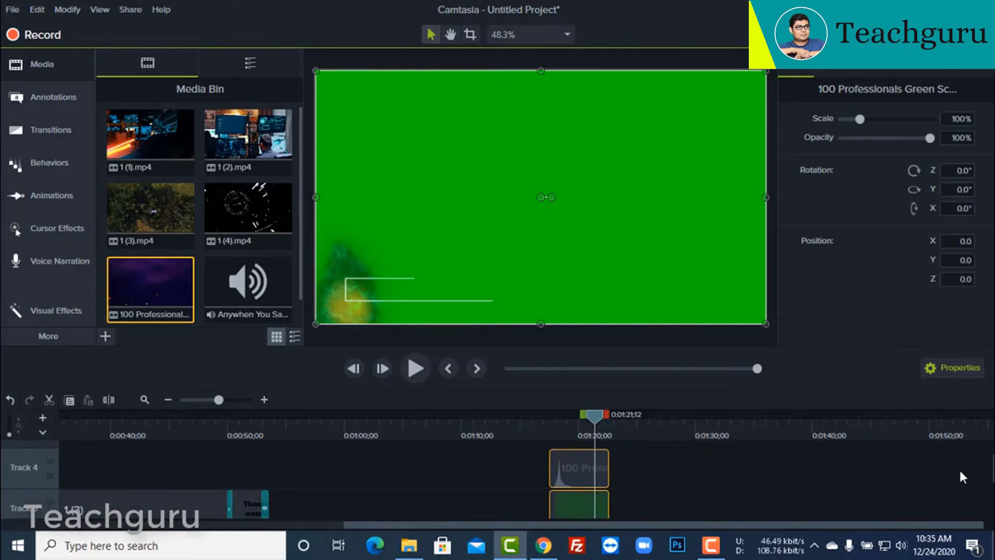
left_click(642, 473)
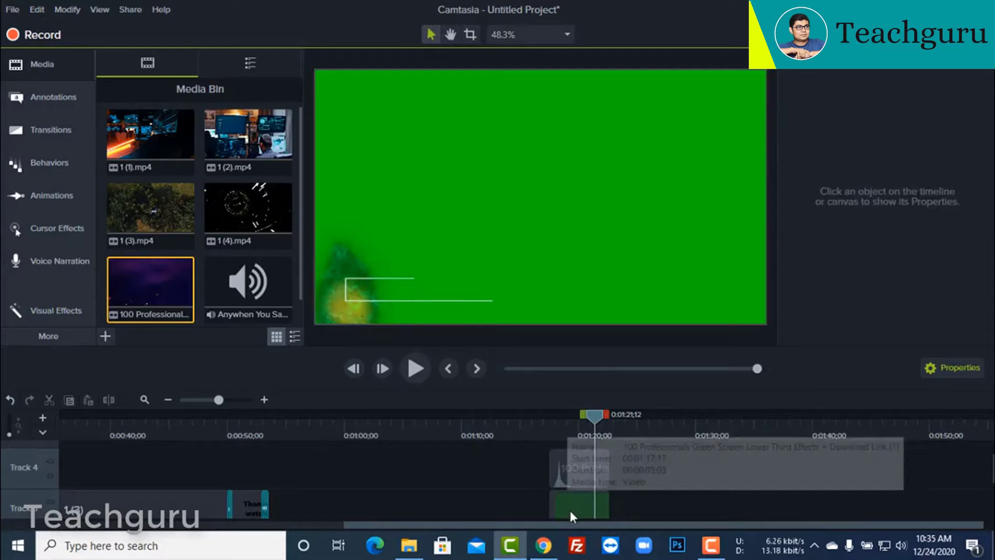
left_click(576, 474)
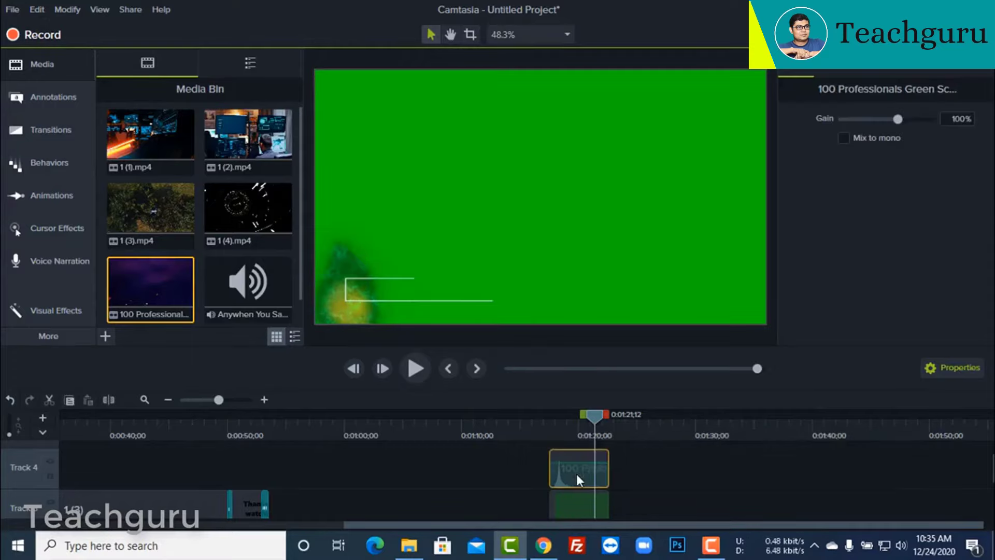
key("Delete")
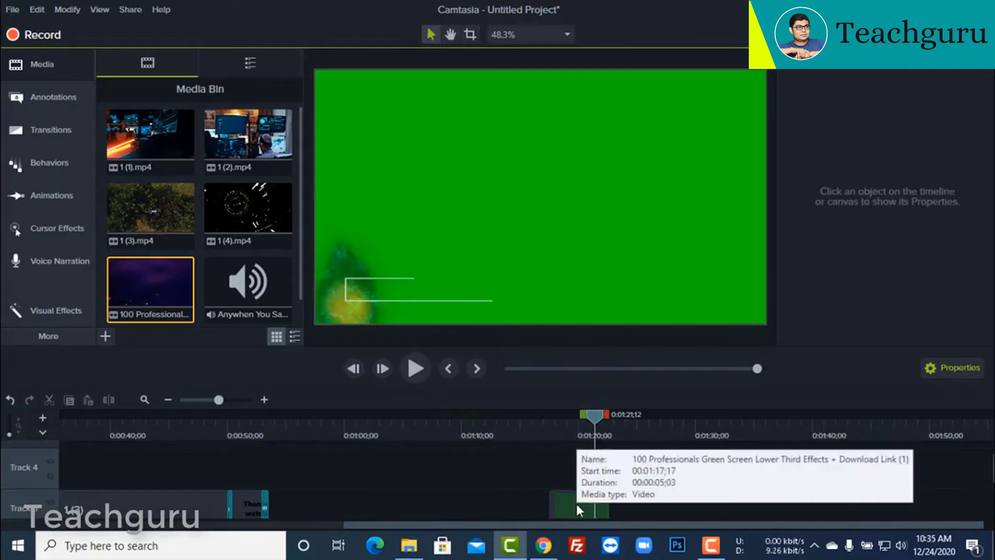
Step: Move the green screen clip to Track 4 above clip 1 (2), and set the playhead to 0:00:14;06
left_click_drag(577, 505, 218, 475)
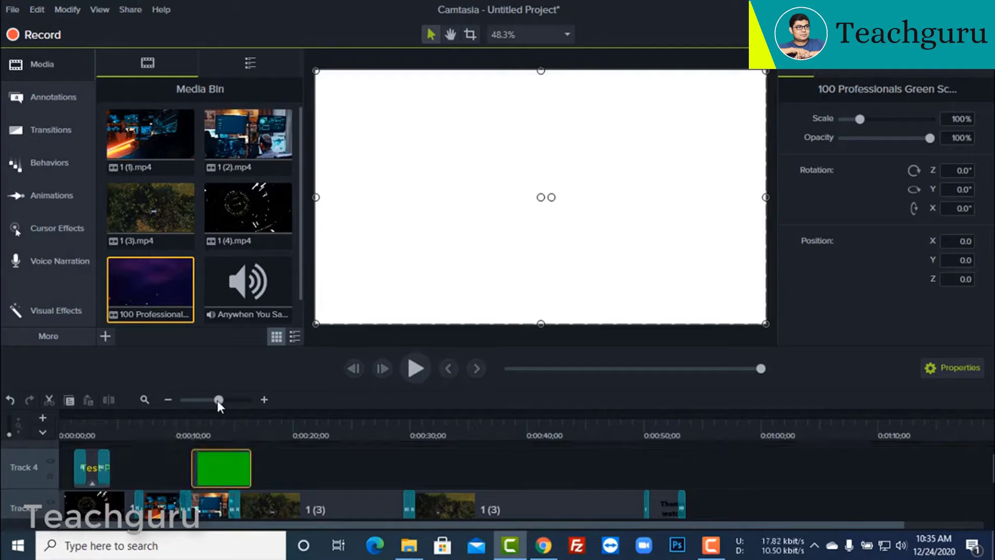
mouse_move(217, 400)
left_mouse_down()
mouse_move(236, 403)
mouse_move(218, 412)
left_mouse_up()
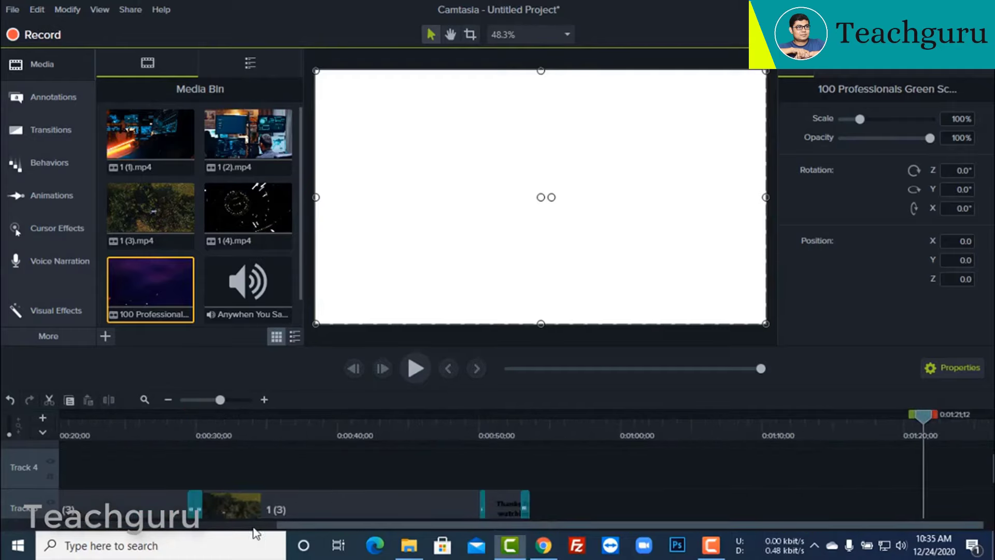
left_click_drag(279, 526, 60, 526)
left_click(261, 431)
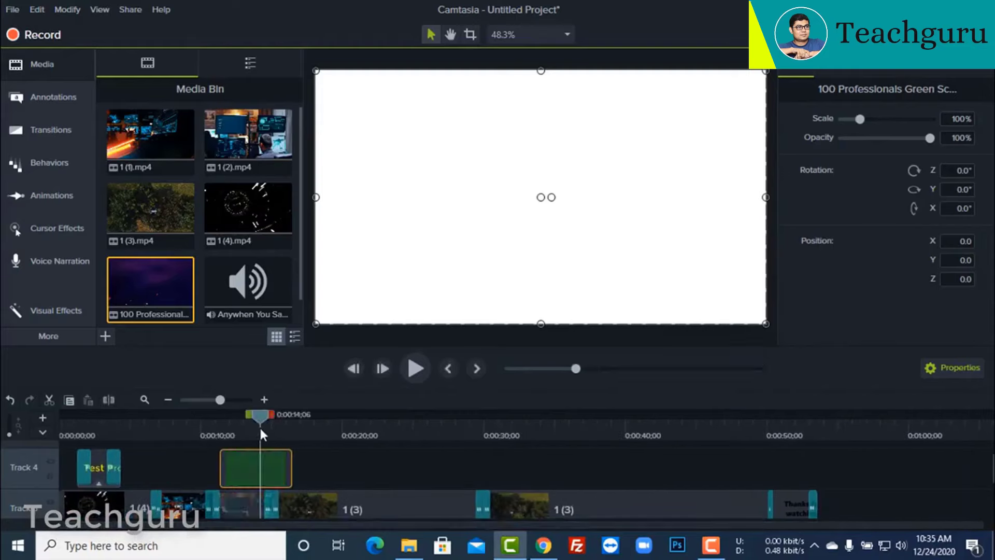
mouse_move(271, 460)
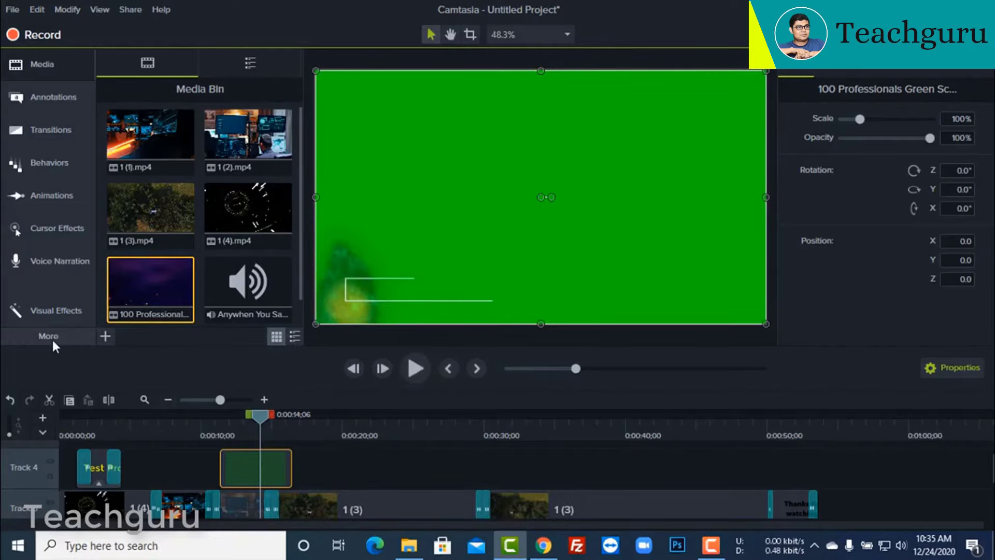
Step: Apply the Remove a Color effect to the green screen clip on Track 4 with tolerance 15%, softness 48% and hue 100%
left_click(48, 312)
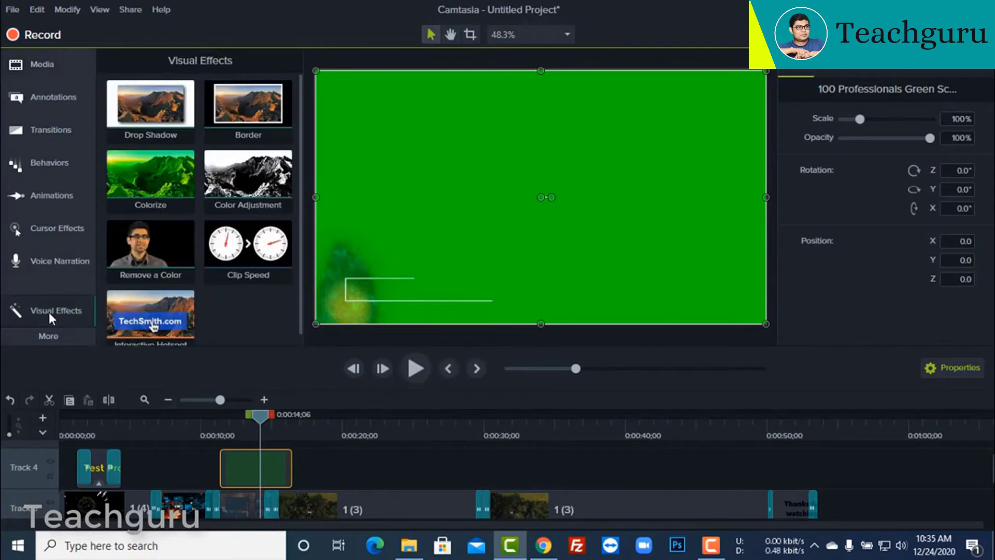
left_click_drag(153, 259, 248, 472)
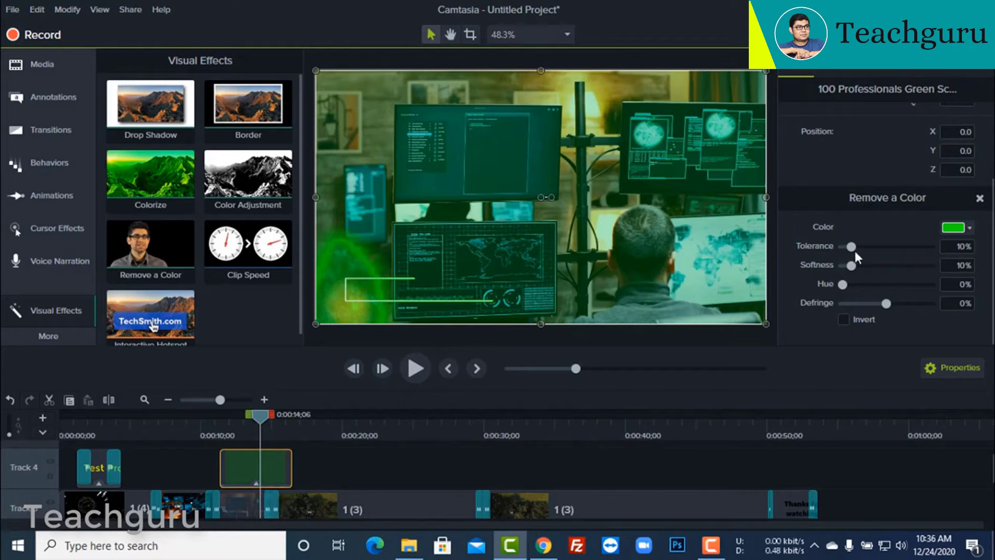
mouse_move(854, 247)
left_mouse_down()
mouse_move(906, 249)
mouse_move(853, 255)
left_mouse_up()
left_click_drag(855, 256, 933, 292)
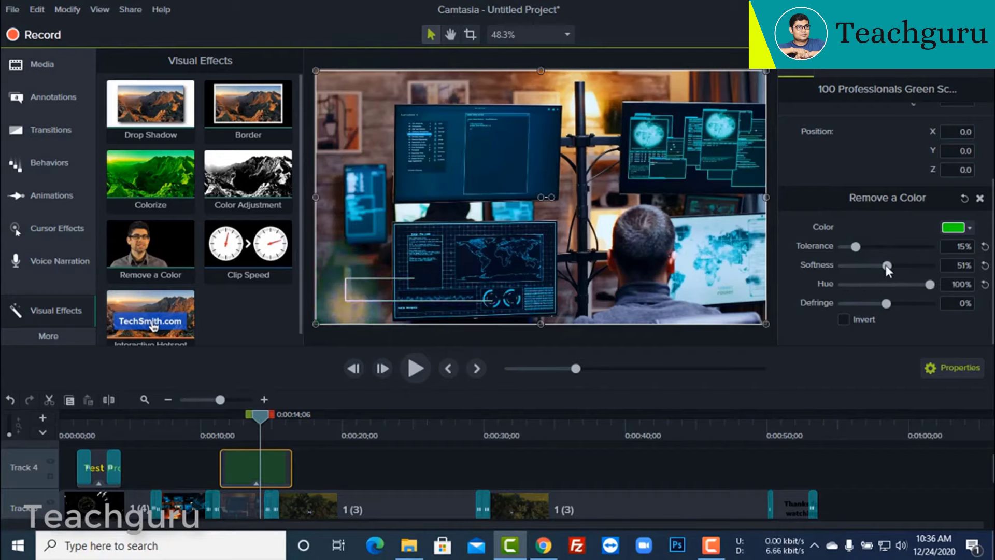
left_click_drag(888, 265, 887, 265)
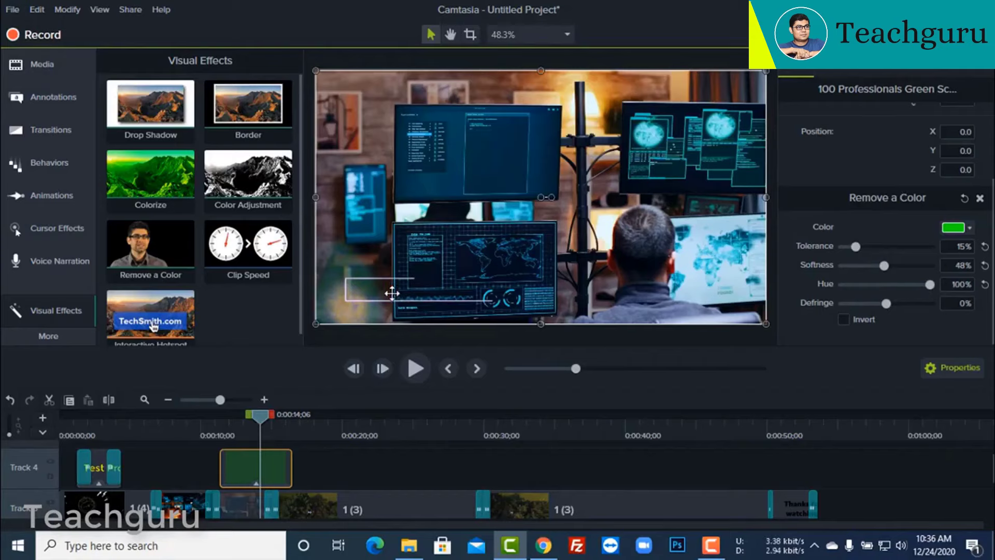
Step: Add a plain text callout reading "Please Like" on Track 5 above the green screen clip and fit it inside the lower-third frame at size 41
mouse_move(392, 293)
left_mouse_down()
mouse_move(402, 249)
mouse_move(396, 273)
mouse_move(646, 243)
mouse_move(629, 158)
mouse_move(542, 273)
mouse_move(410, 259)
mouse_move(389, 289)
left_mouse_up()
left_click(29, 97)
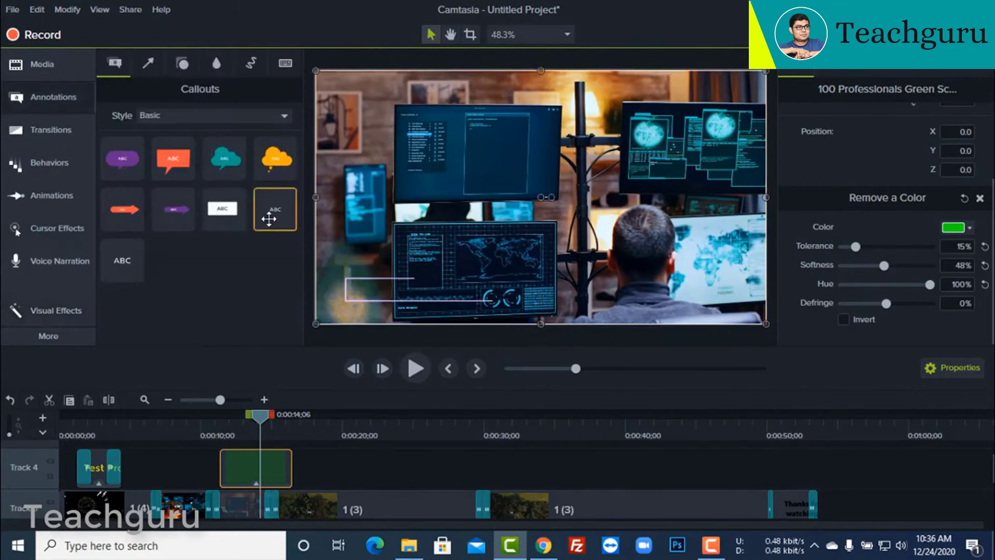
left_click_drag(269, 206, 263, 460)
double_click(572, 199)
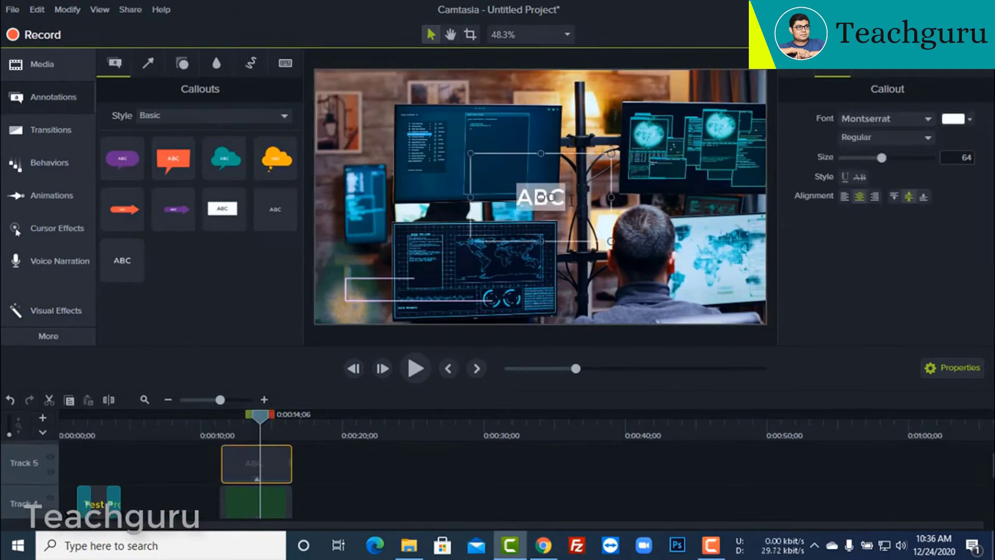
key("BackSpace")
type("Please Like")
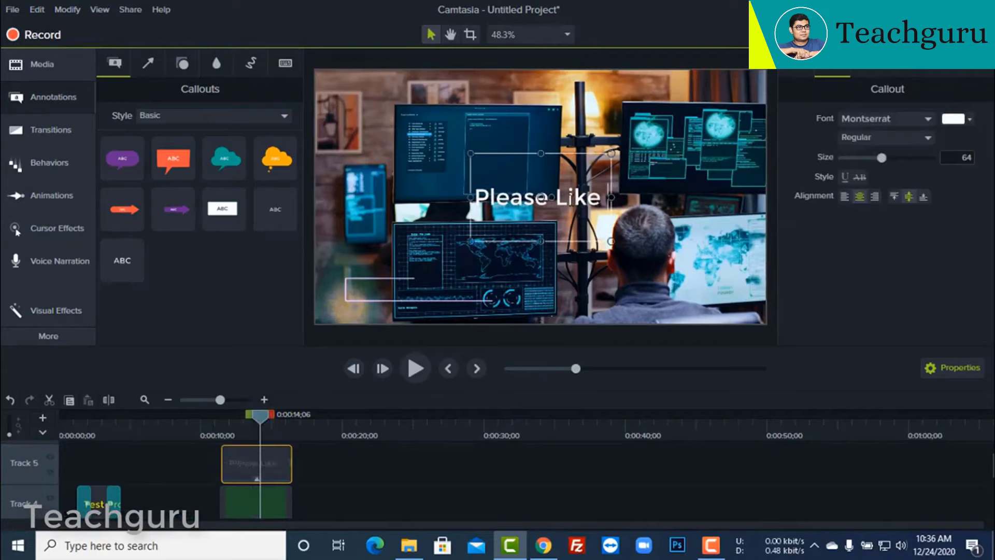
left_click_drag(612, 154, 419, 286)
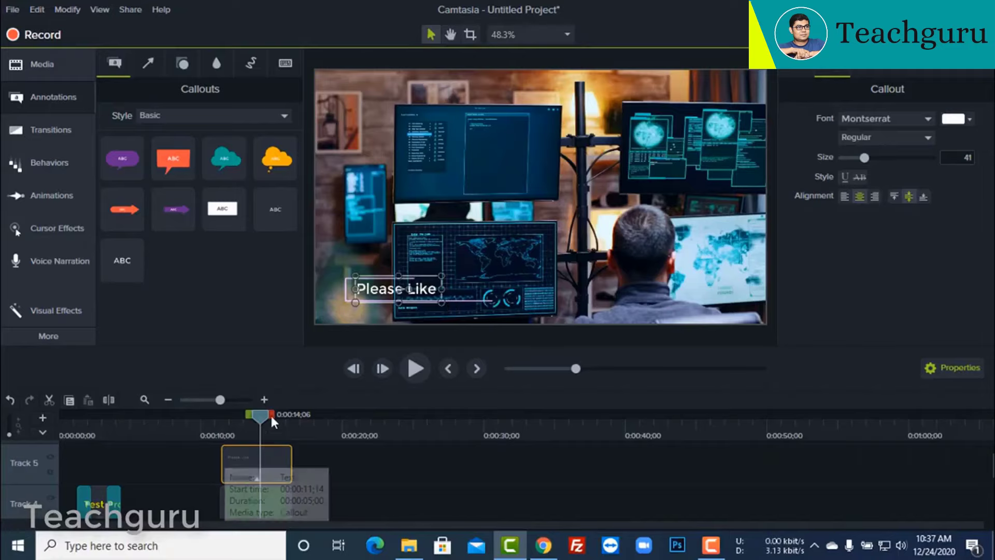
Step: Preview the lower third from 0:00:10;24 and trim both ends of the "Please Like" callout so it sits within the green screen clip
left_click_drag(232, 431, 212, 456)
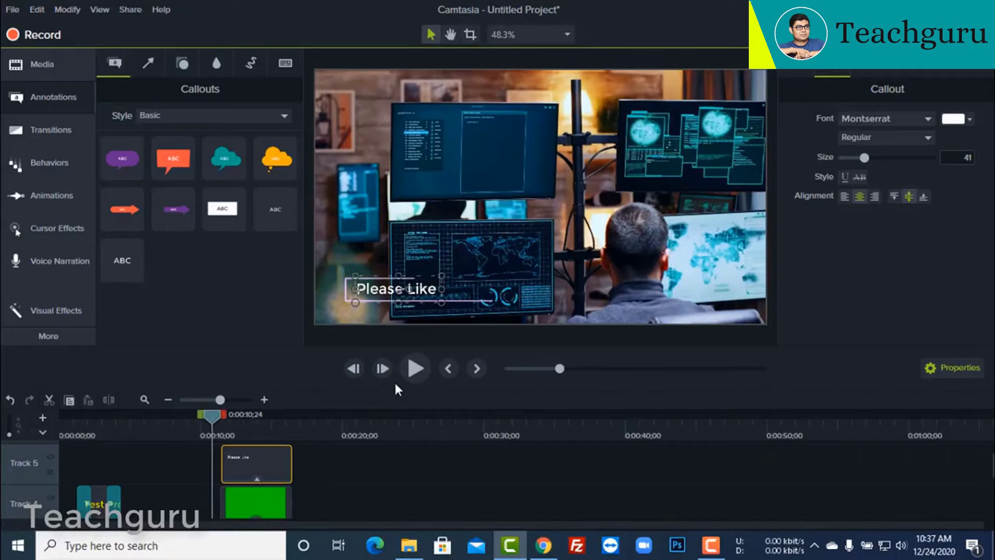
key("space")
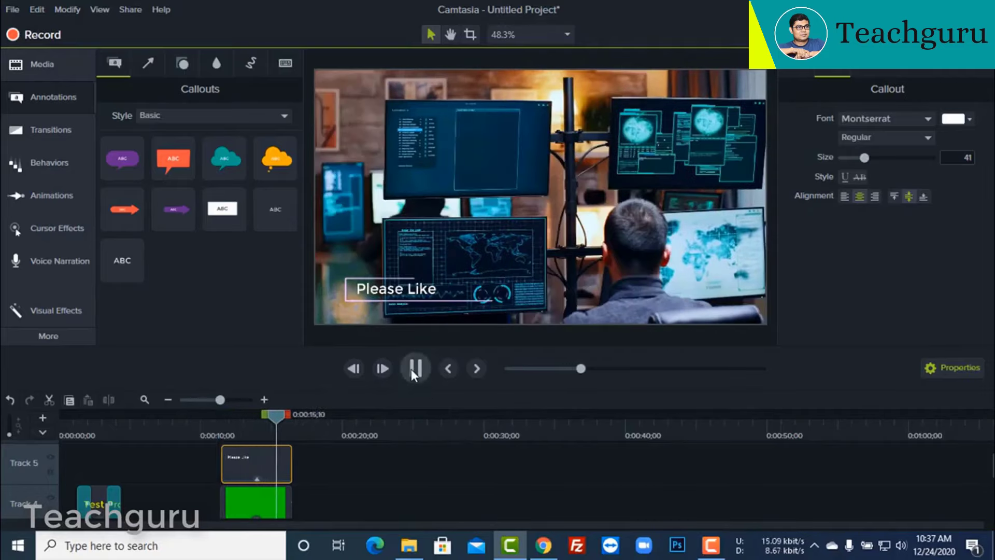
left_click(413, 369)
left_click_drag(223, 455, 271, 473)
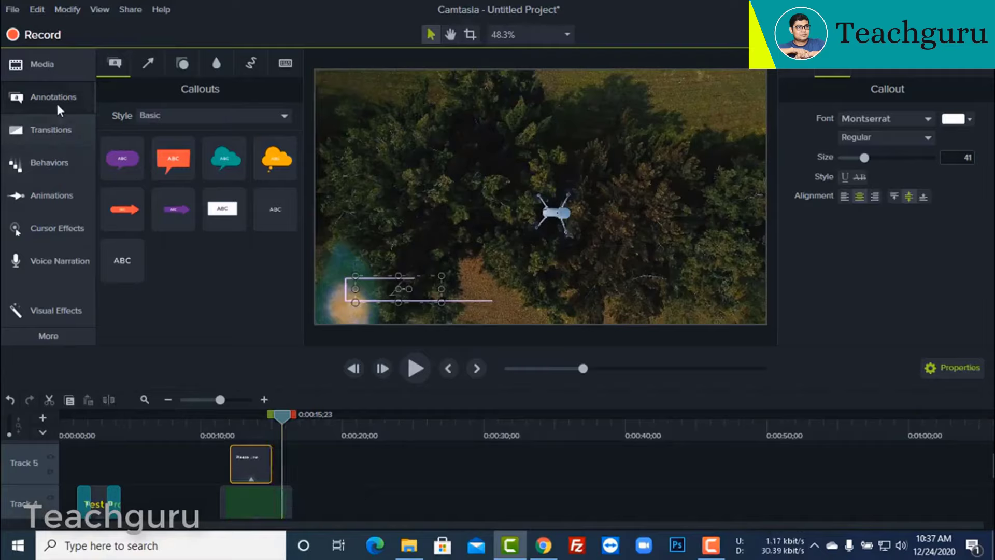
Step: Add Fade transitions to both ends of the green screen clip on Track 4
left_click(73, 136)
left_click_drag(150, 132, 248, 499)
mouse_move(248, 456)
left_mouse_down()
mouse_move(260, 459)
mouse_move(247, 473)
left_mouse_up()
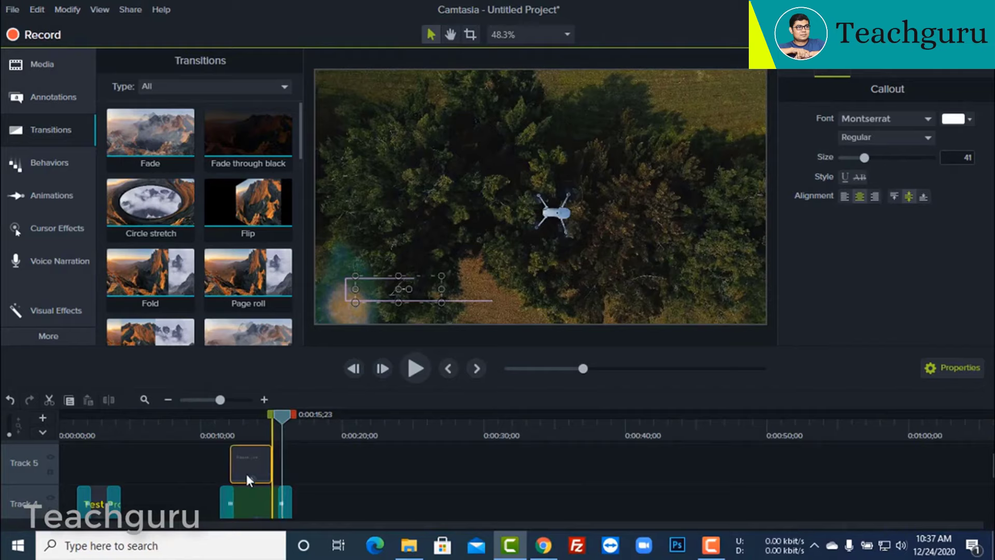
Step: Extend the start of the "Please Like" callout back to the end of the green screen clip's opening fade
left_click_drag(220, 399, 228, 400)
left_click_drag(216, 465, 220, 469)
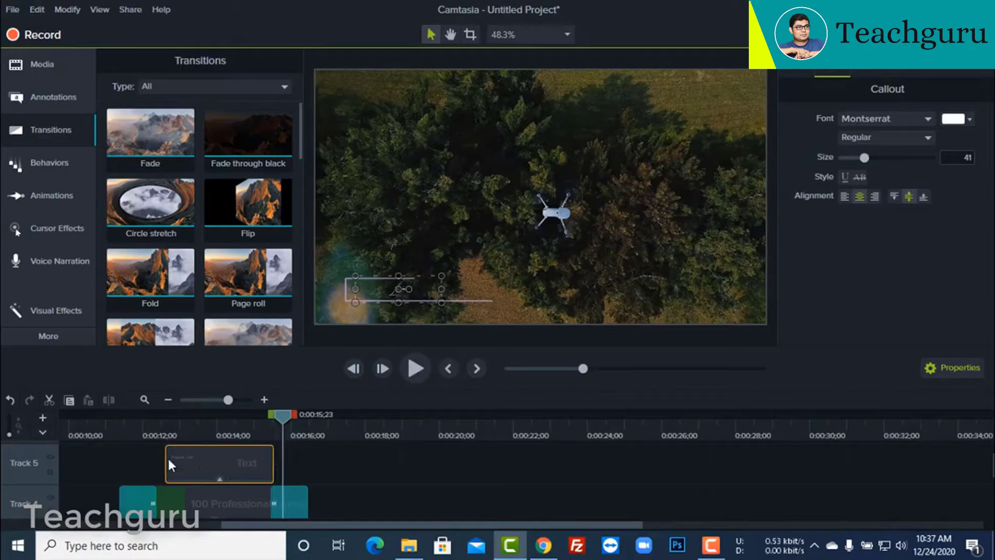
left_click_drag(166, 458, 157, 458)
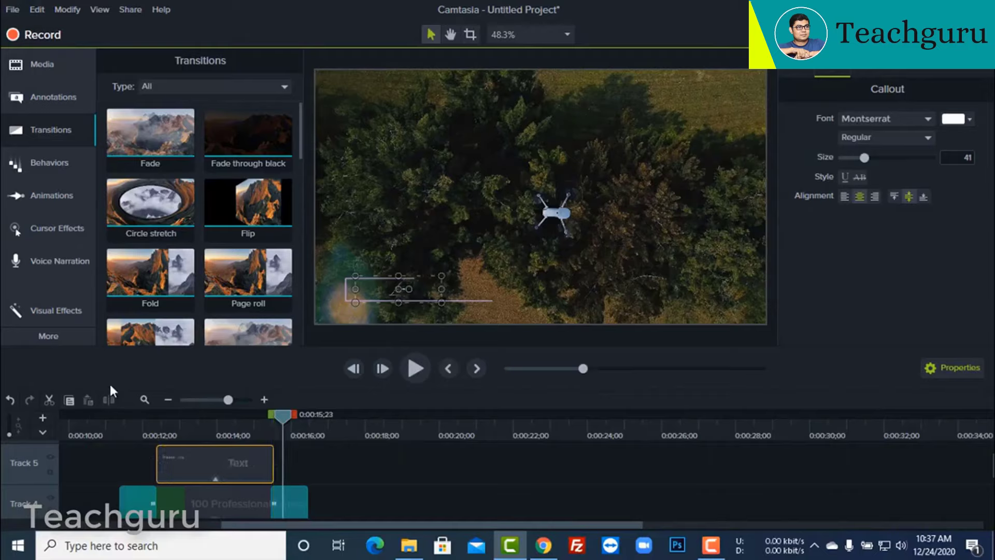
Step: Play the timeline from 0:00:10;26 to preview the lower third with its text and fades
left_click(101, 428)
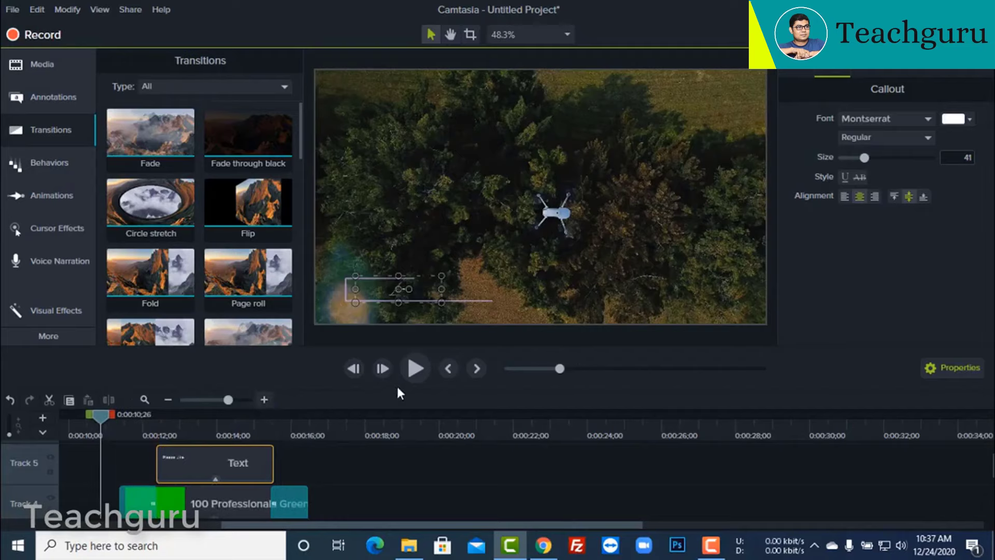
left_click(416, 368)
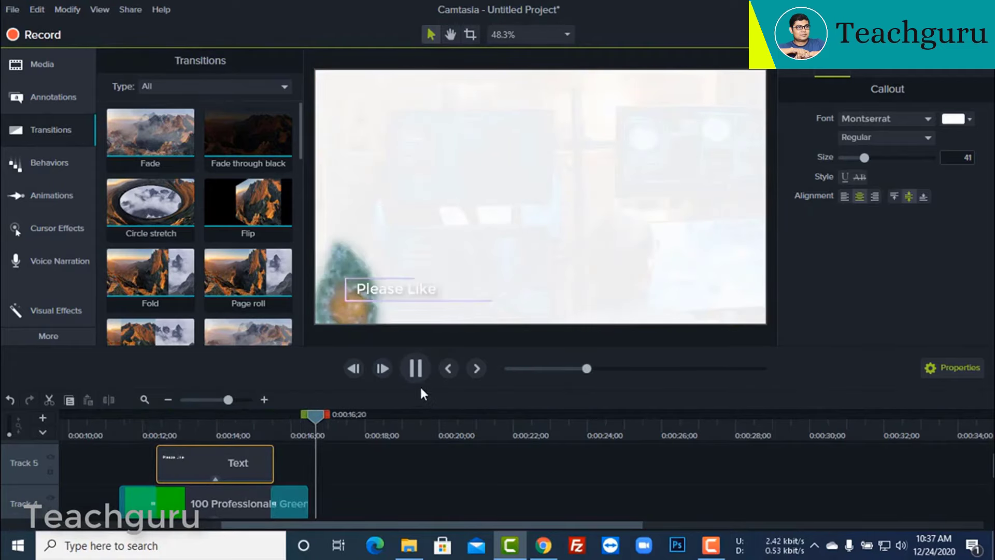
left_click(415, 370)
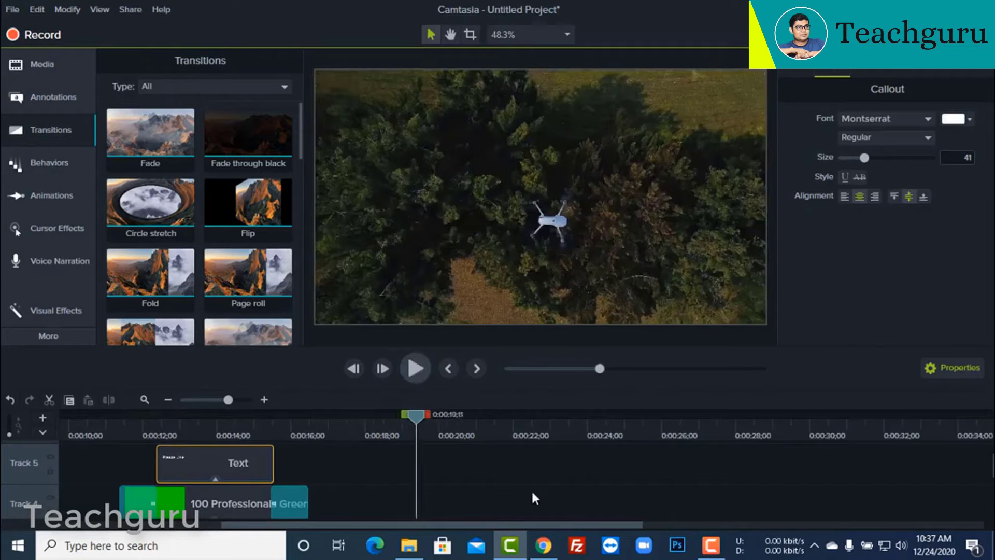
Step: Move the green screen clip together with its text callout over the first 1 (3) clip, starting at about 0:00:19
scroll(531, 489, "down", 3)
scroll(422, 473, "up", 2)
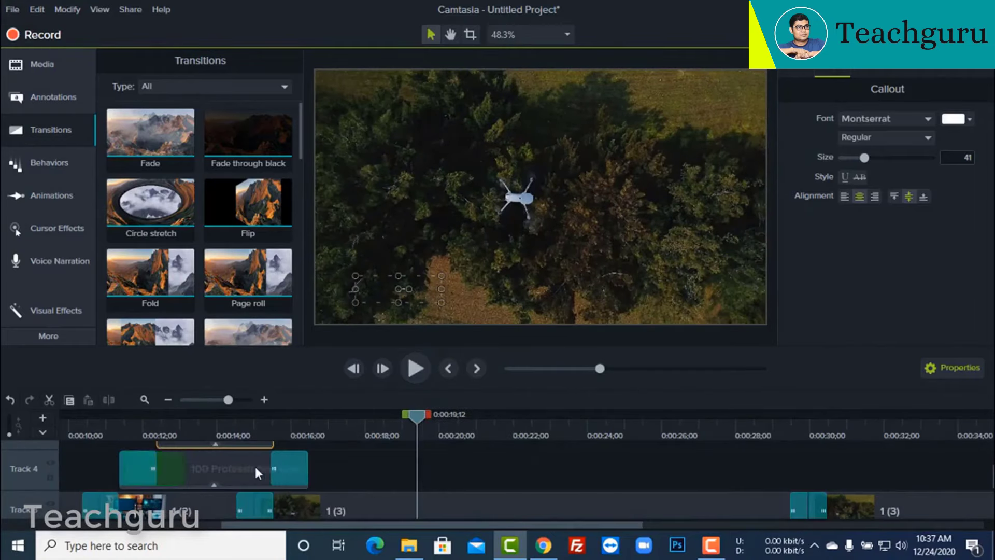
left_click(203, 462)
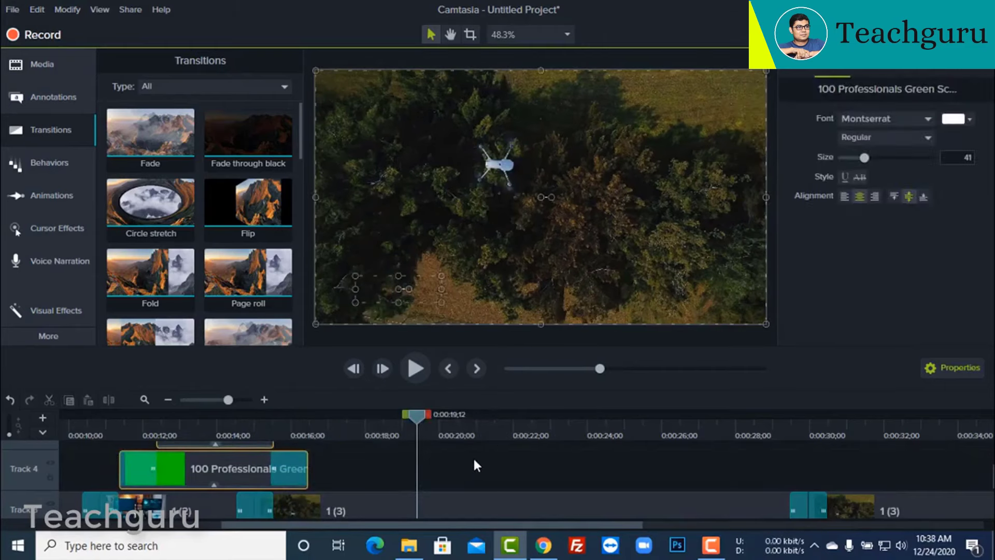
left_click_drag(183, 463, 477, 468)
Step: Play the moved lower third from its beginning to preview it over the drone footage
mouse_move(417, 413)
left_mouse_down()
mouse_move(384, 428)
mouse_move(405, 428)
left_mouse_up()
left_click(415, 368)
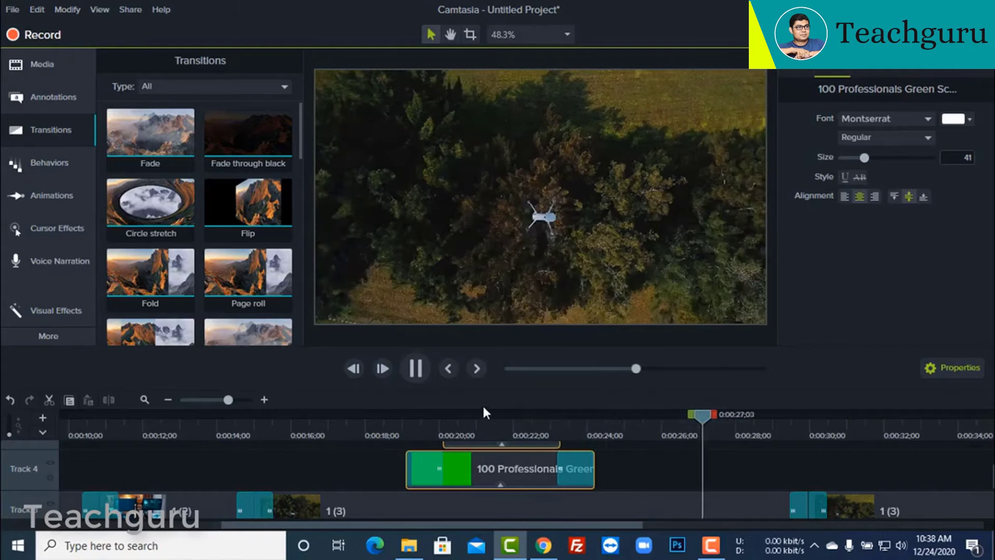
left_click(427, 365)
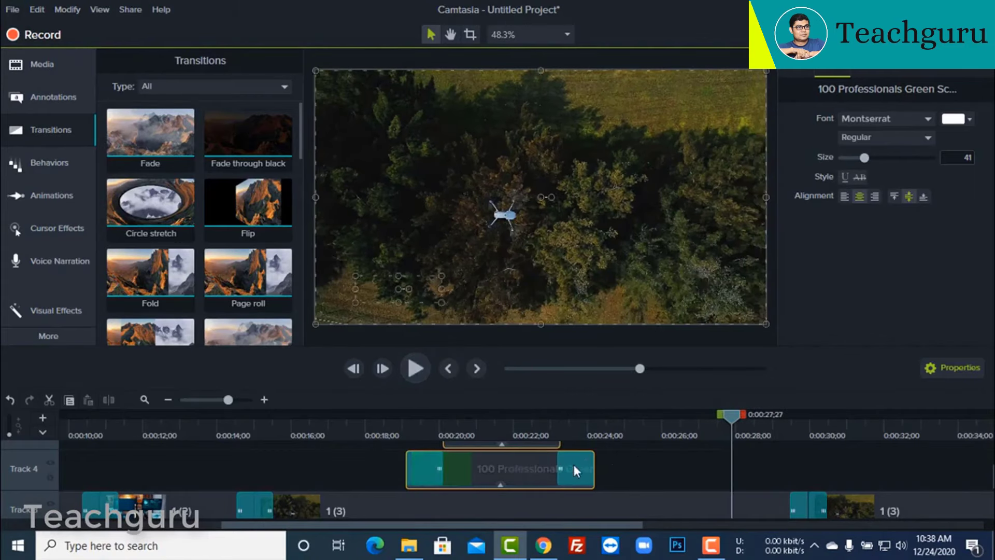
Step: Look over all timeline tracks, from the titles and lower third down to the music, and check where the video and music end
left_click_drag(990, 477, 990, 505)
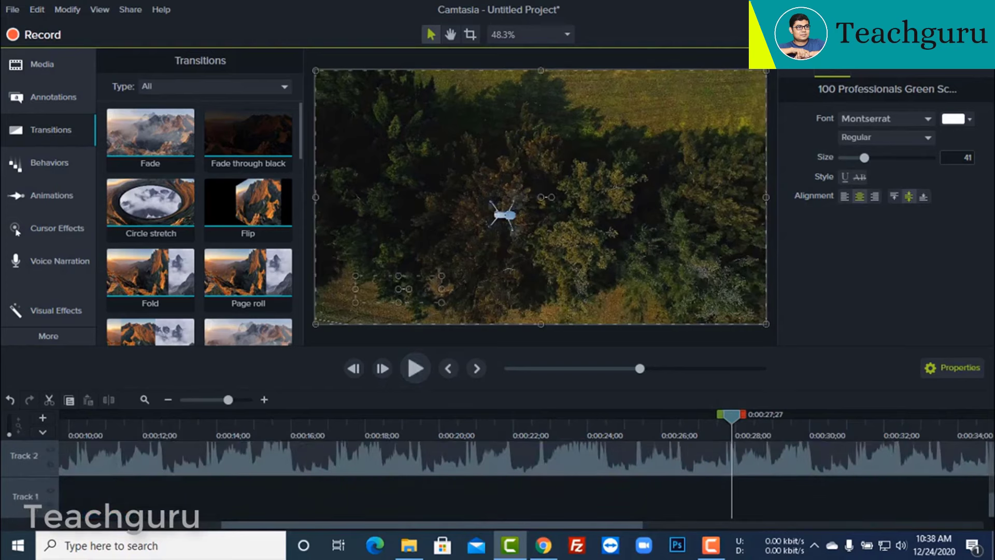
scroll(524, 479, "up", 2)
scroll(523, 479, "down", 2)
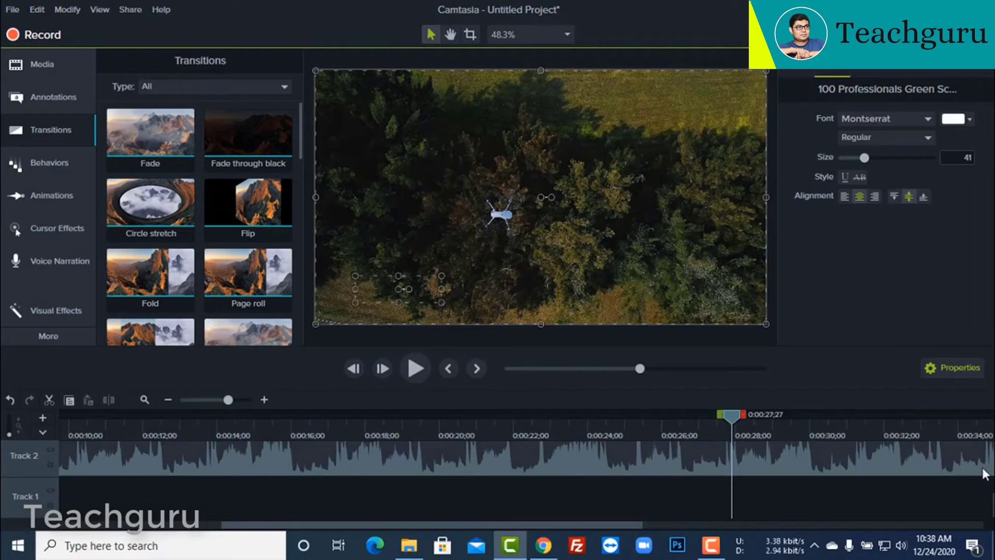
mouse_move(230, 399)
left_mouse_down()
mouse_move(205, 401)
mouse_move(219, 403)
left_mouse_up()
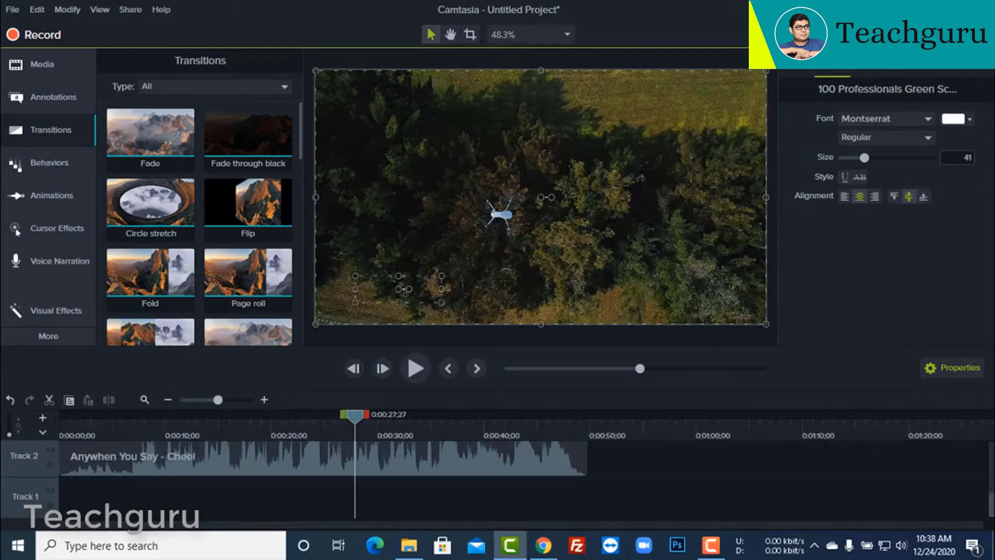
scroll(311, 480, "up", 5)
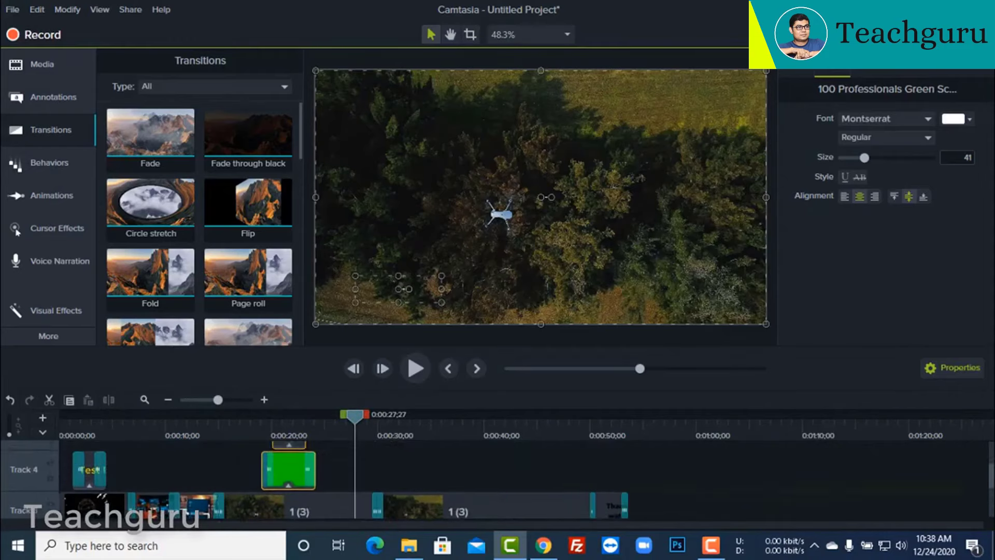
scroll(311, 479, "down", 3)
scroll(311, 479, "up", 2)
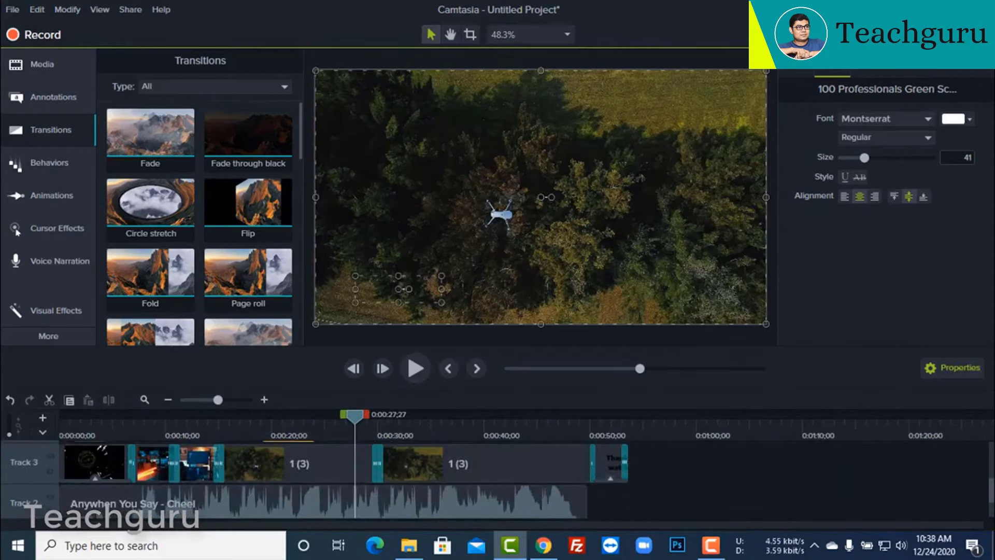
scroll(991, 498, "down", 3)
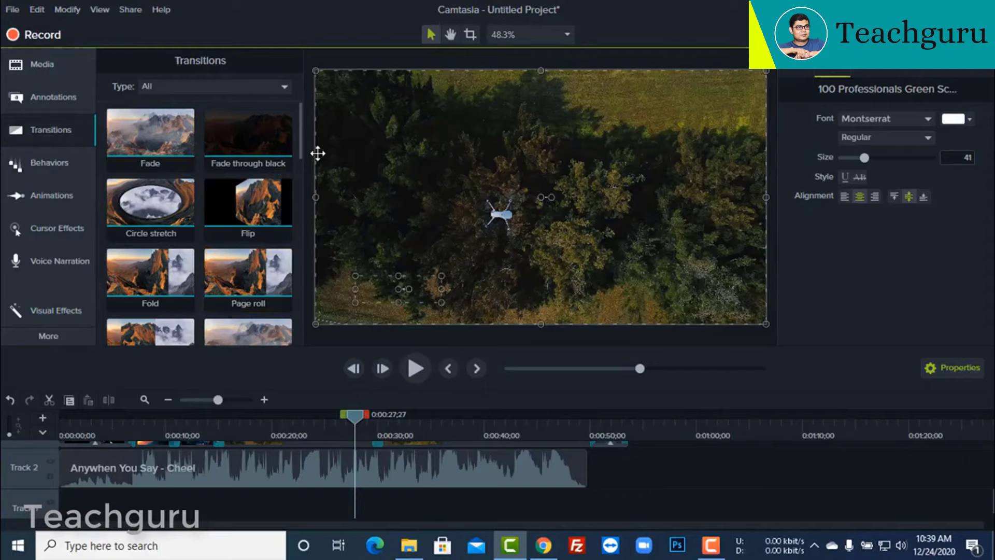
left_click(776, 233)
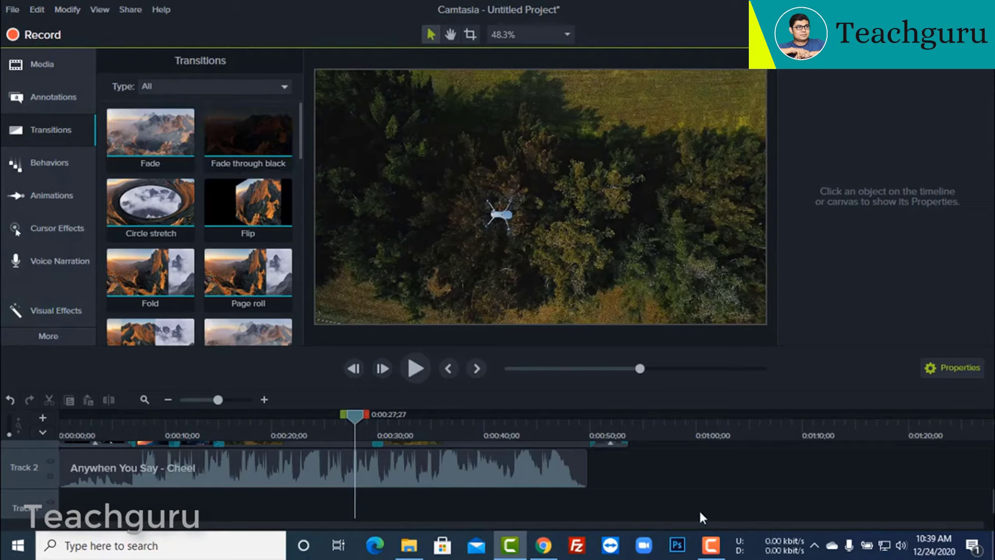
scroll(596, 501, "up", 3)
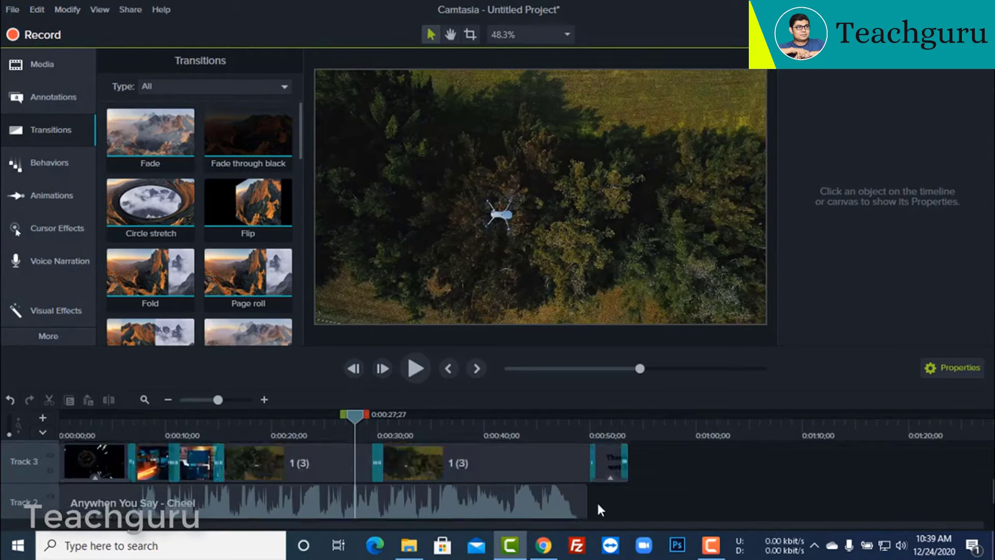
scroll(598, 504, "down", 3)
scroll(342, 480, "down", 1)
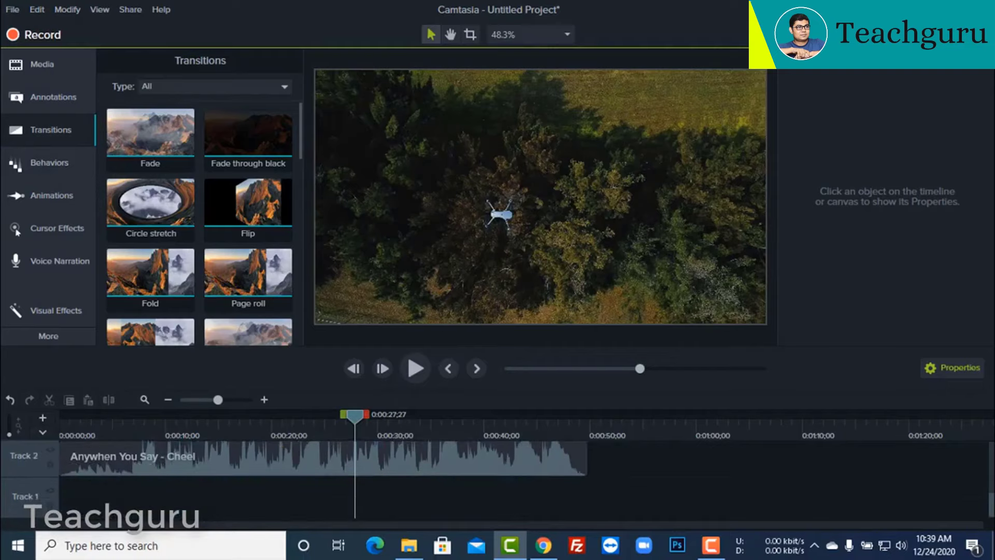
scroll(342, 480, "up", 2)
scroll(342, 479, "down", 2)
scroll(343, 479, "up", 2)
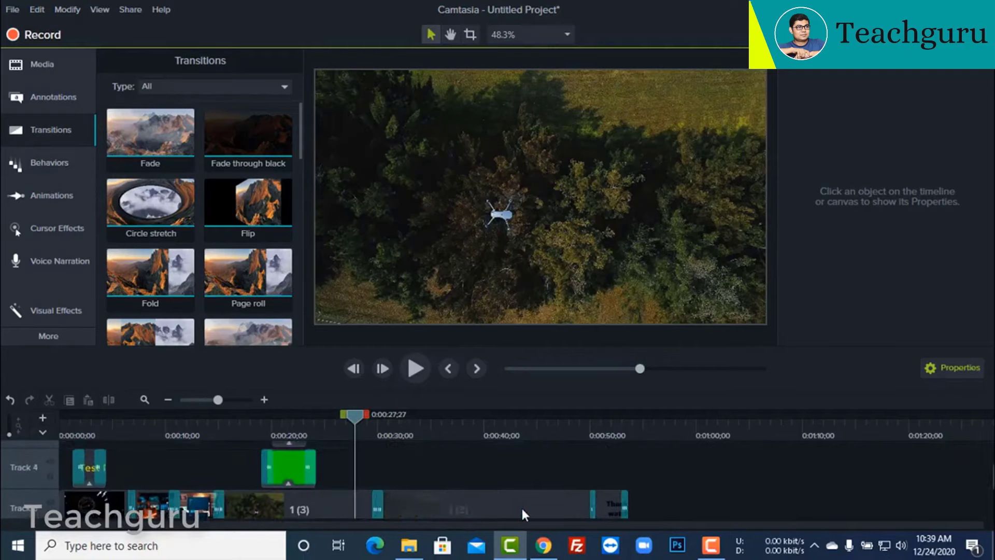
Step: Select the closing title on Track 3, and extend the selection to all media on the timeline
left_click(614, 502)
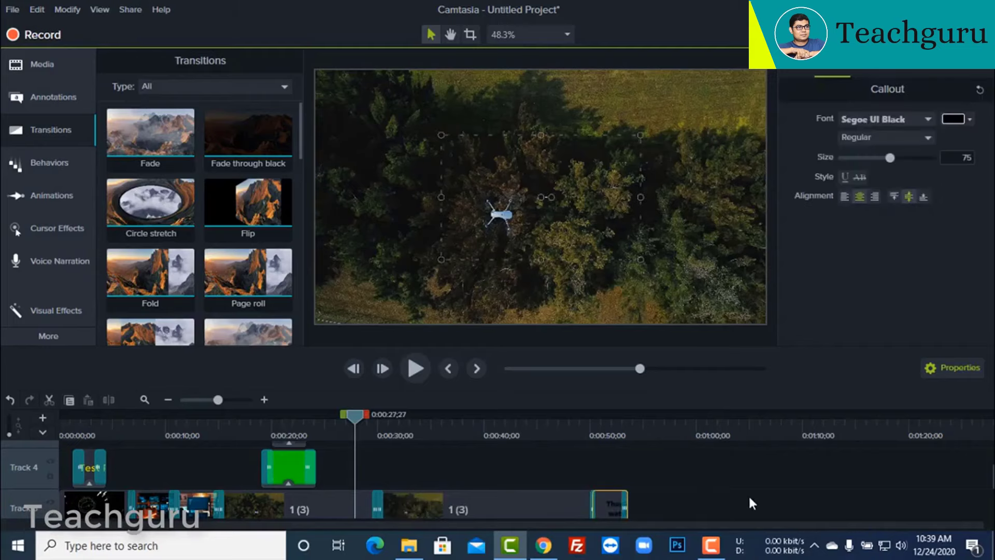
scroll(748, 495, "down", 1)
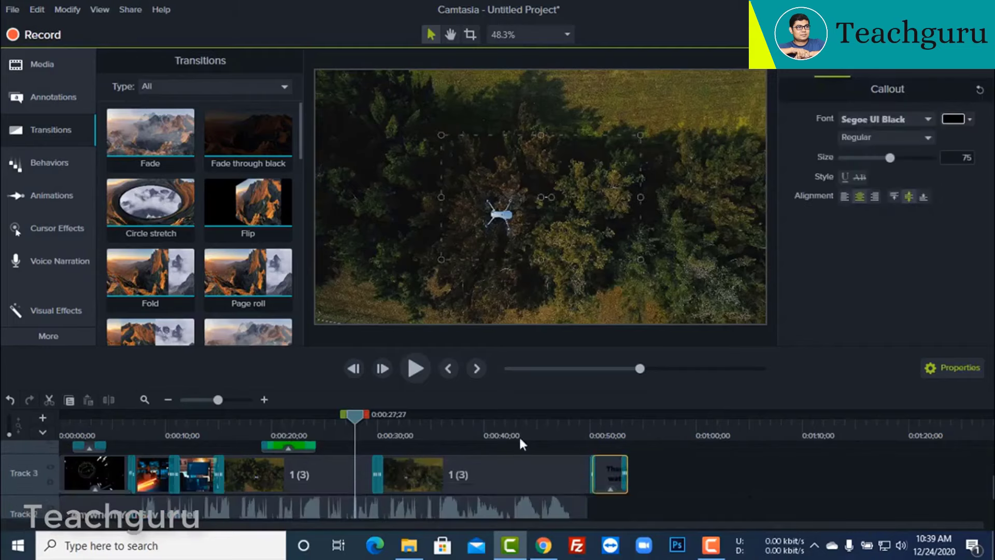
key("ctrl+a")
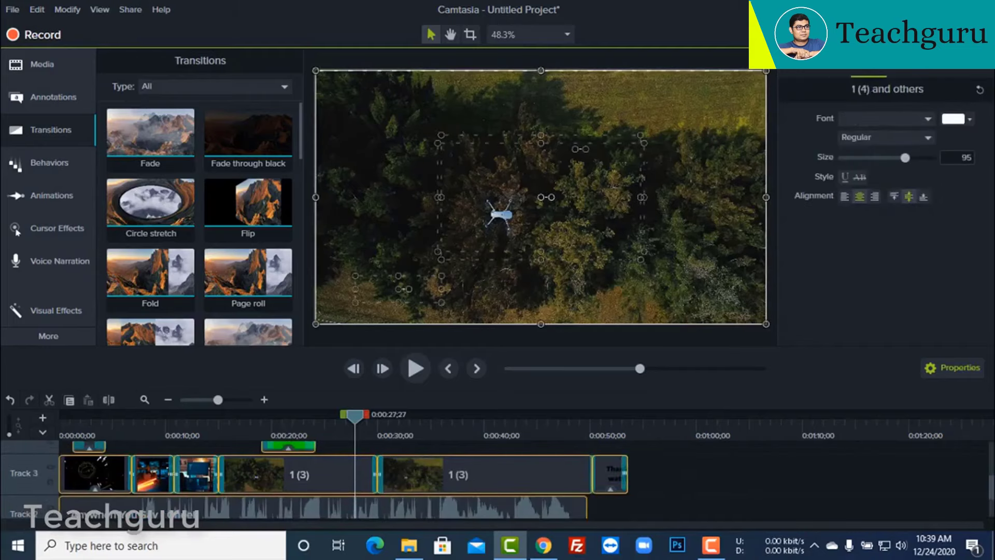
scroll(965, 499, "down", 2)
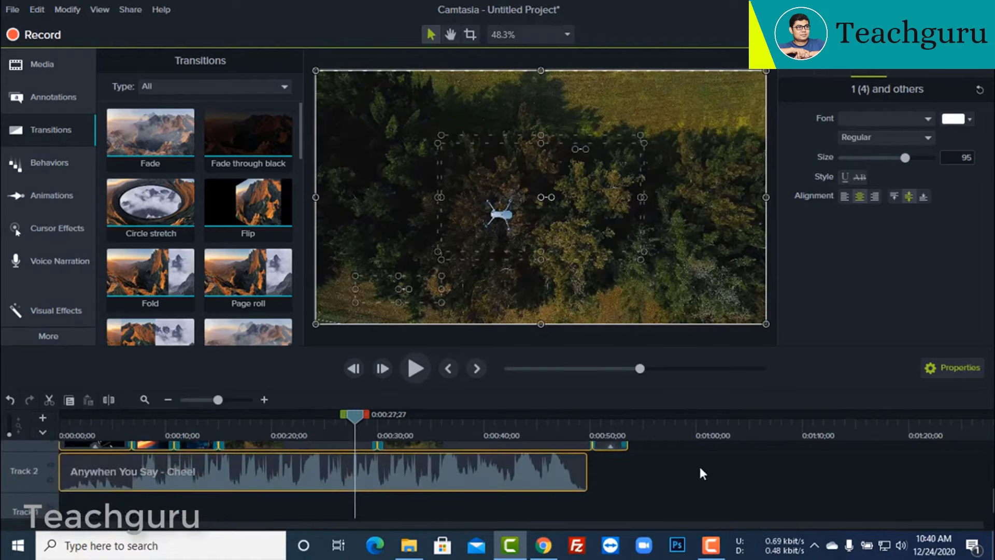
Step: Group all the selected timeline media into a single group and return the playhead to the start of the timeline
key("ctrl+g")
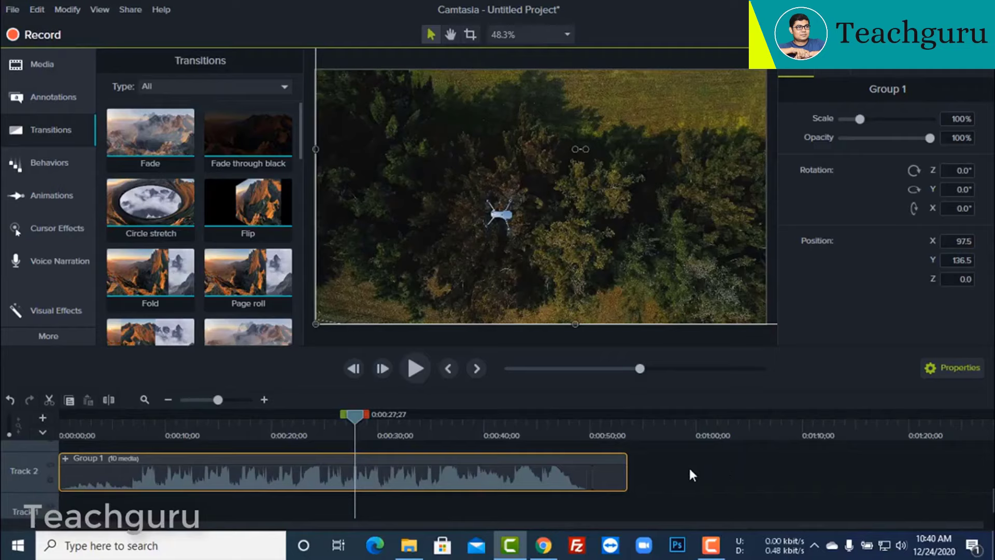
left_click_drag(355, 415, 5, 452)
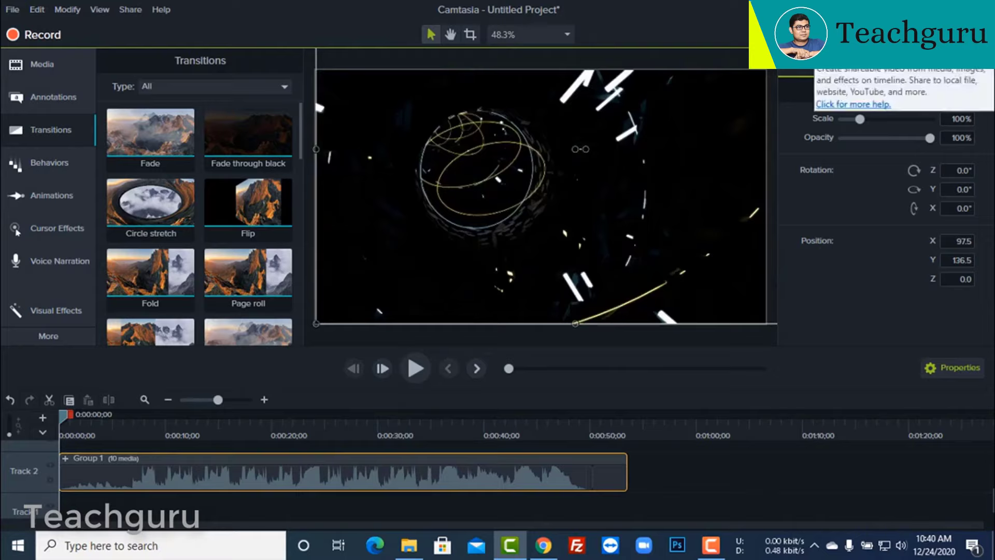
Step: Start a new custom production of the video and dismiss the activation notice
left_click(963, 34)
mouse_move(916, 241)
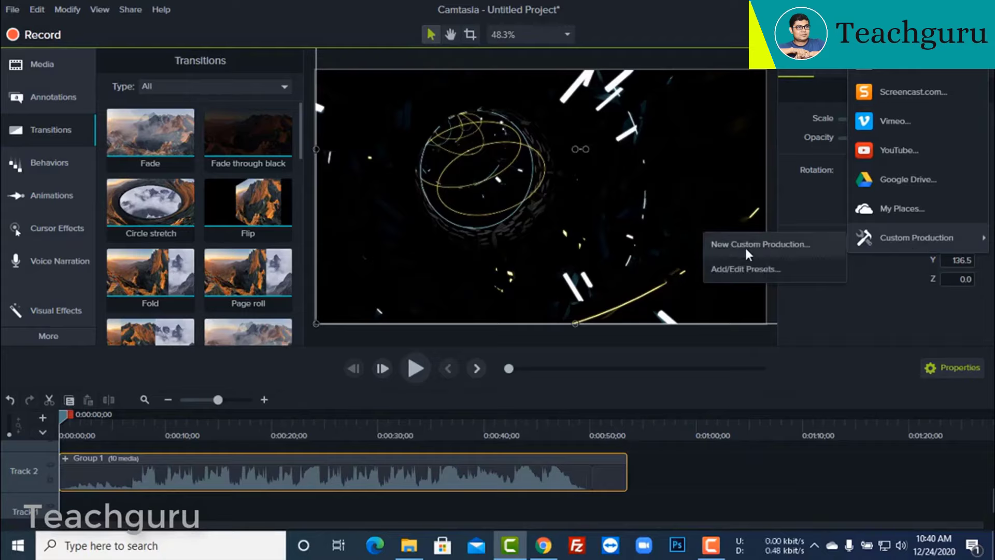
left_click(784, 244)
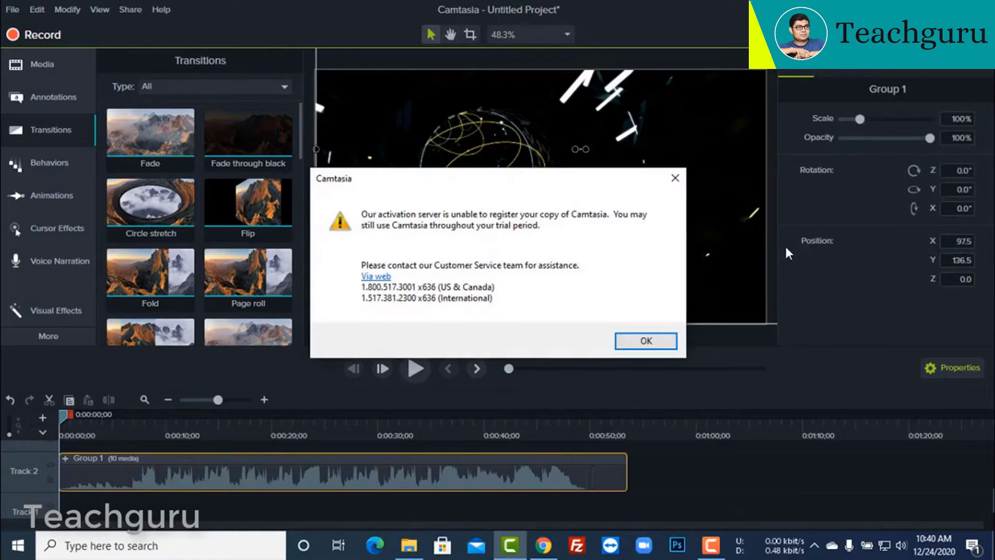
left_click(675, 179)
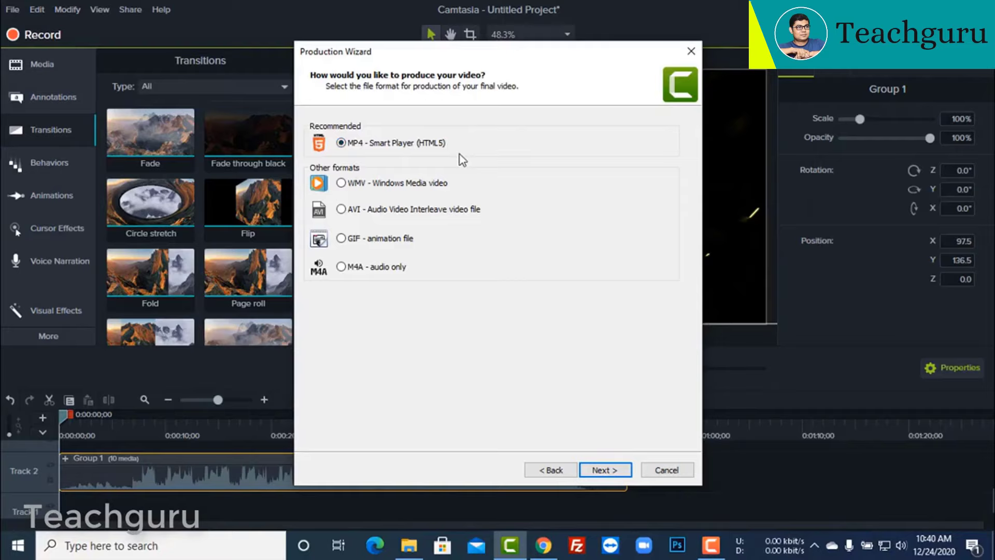
Step: Accept MP4 - Smart Player (HTML5) as the production format and open the size options
left_click(607, 471)
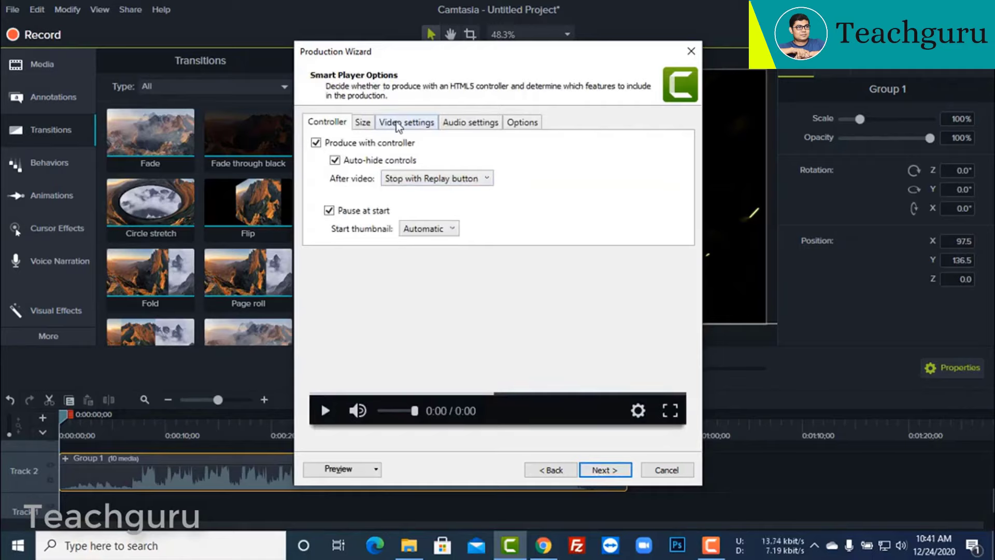
left_click(363, 123)
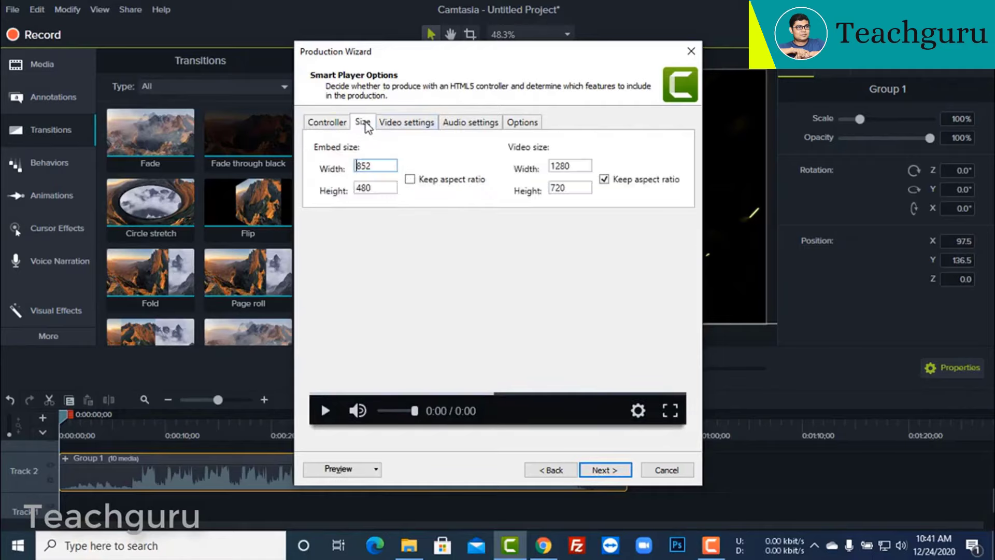